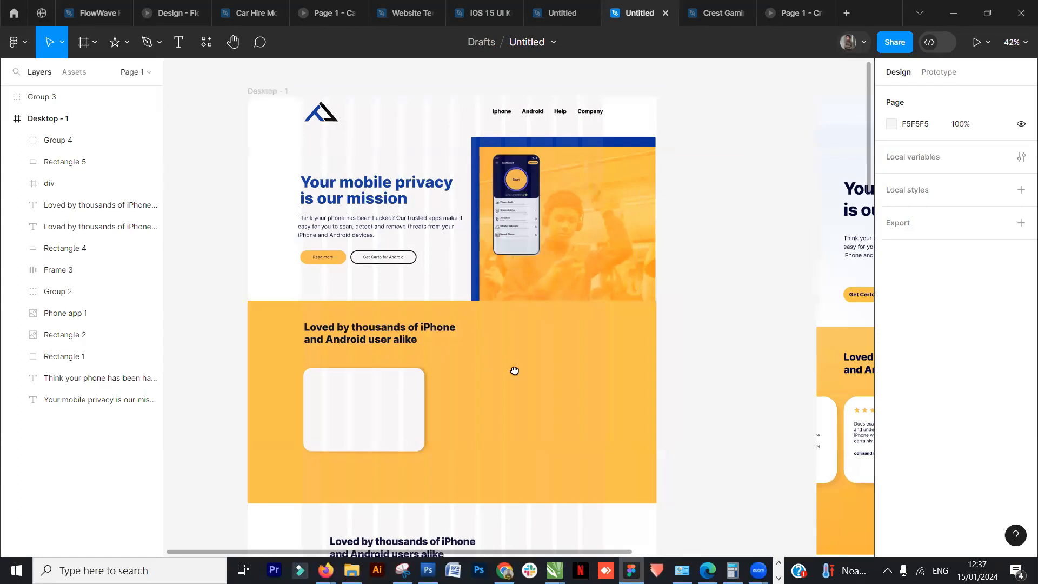
- Move the white review card slightly up inside the yellow testimonial section
{"action": "scroll", "coordinate": [574, 379], "scroll_direction": "down", "scroll_amount": 1}
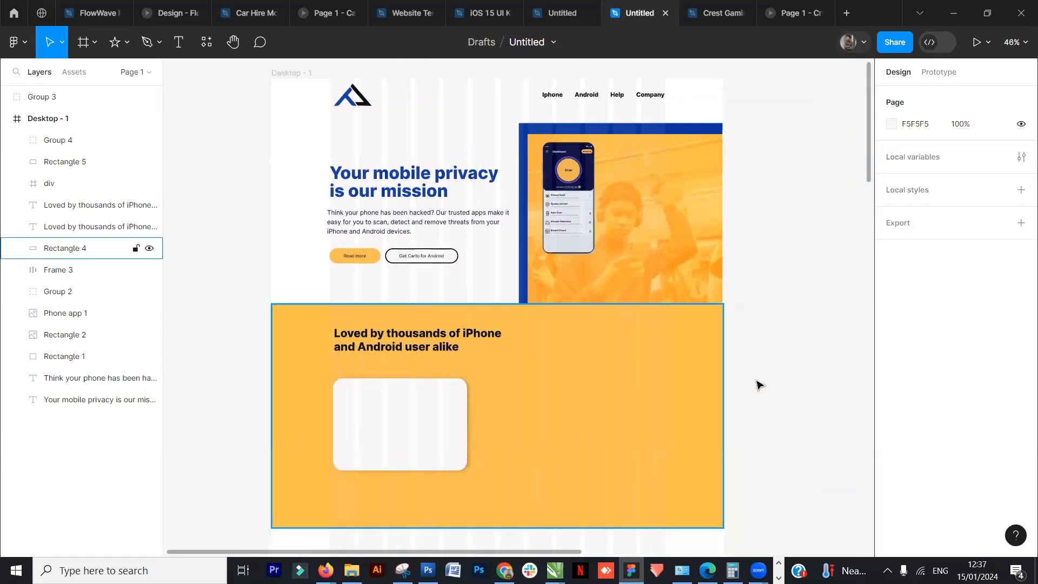
{"action": "left_click_drag", "start_coordinate": [409, 412], "coordinate": [410, 401]}
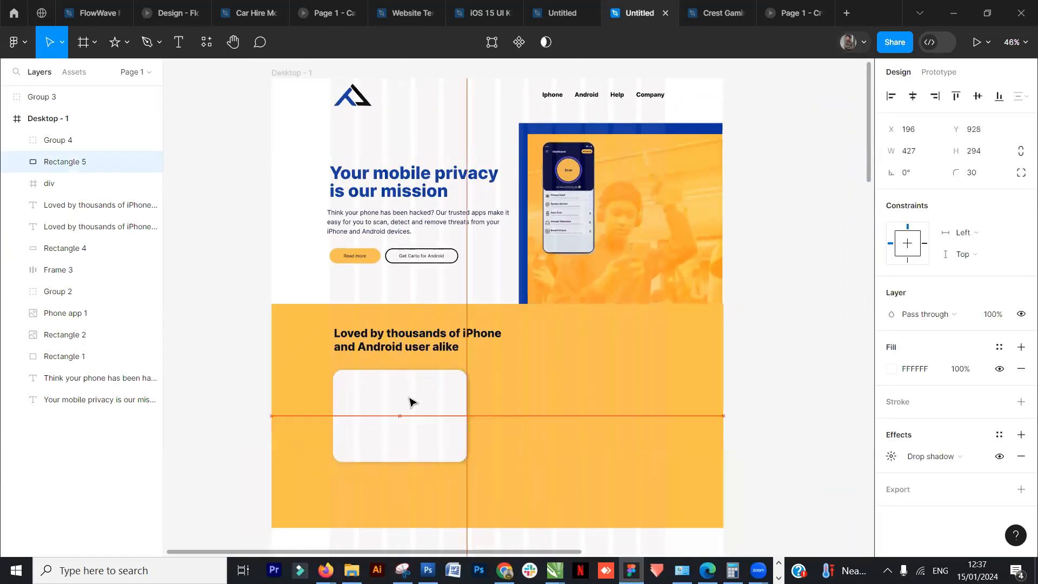
{"action": "left_click", "coordinate": [780, 353]}
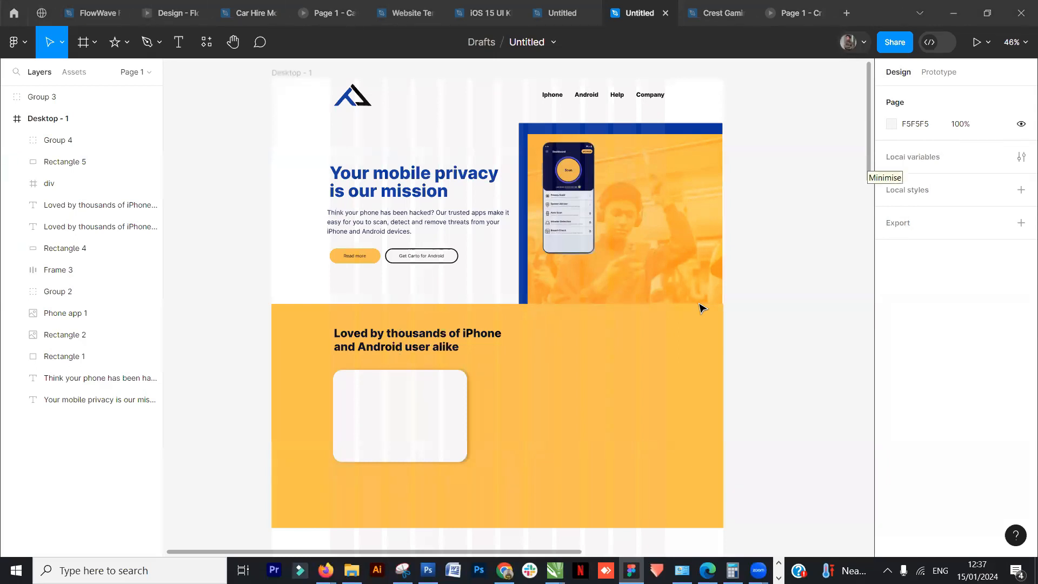
{"action": "left_click", "coordinate": [394, 413]}
{"action": "left_click", "coordinate": [767, 372]}
{"action": "left_click_drag", "start_coordinate": [776, 379], "coordinate": [737, 326]}
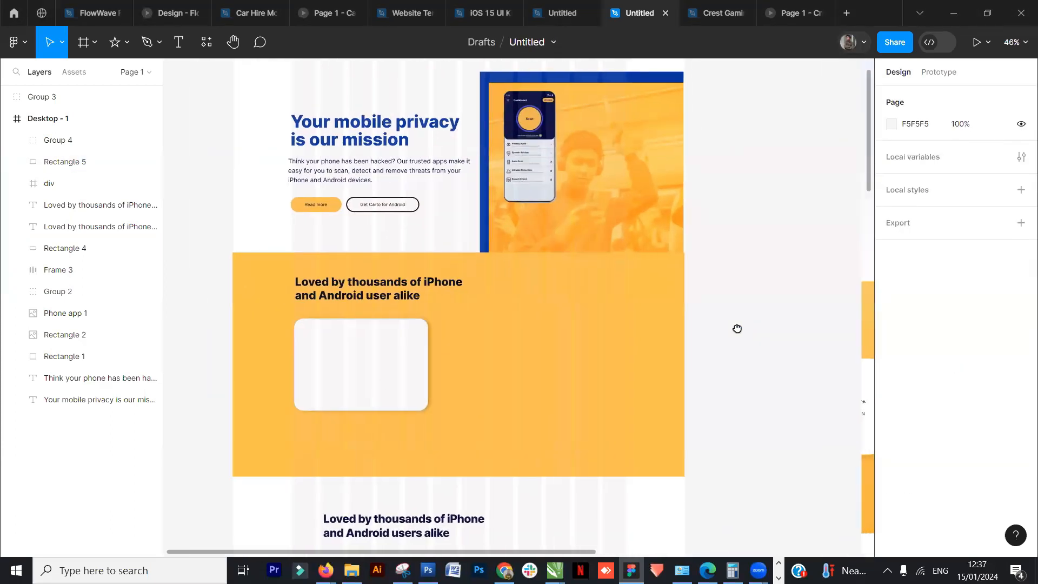
{"action": "left_click", "coordinate": [393, 367]}
{"action": "left_click_drag", "start_coordinate": [757, 366], "coordinate": [484, 341]}
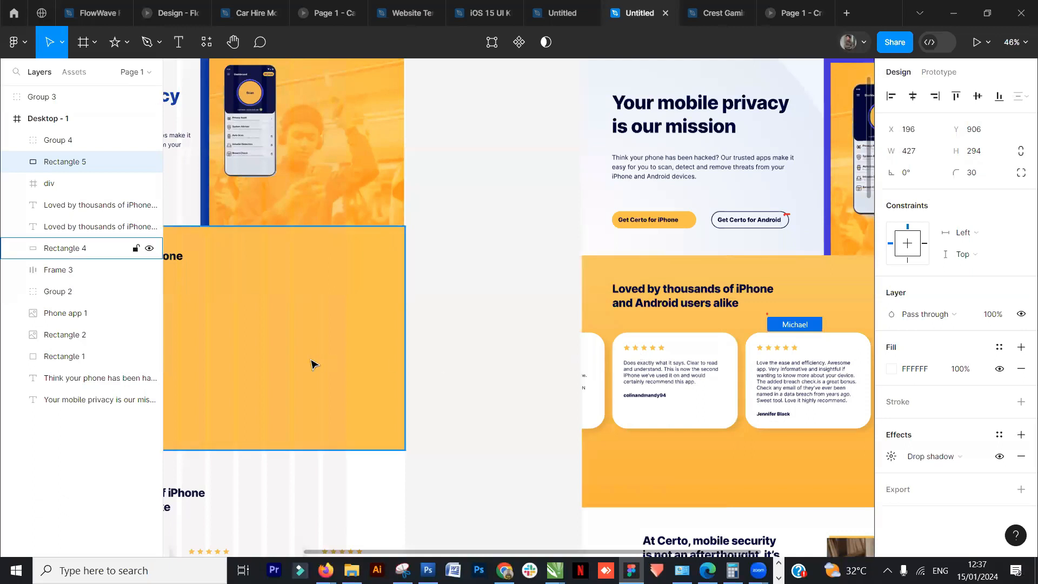
{"action": "left_click_drag", "start_coordinate": [336, 352], "coordinate": [654, 399]}
{"action": "scroll", "coordinate": [653, 399], "scroll_direction": "up", "scroll_amount": 3}
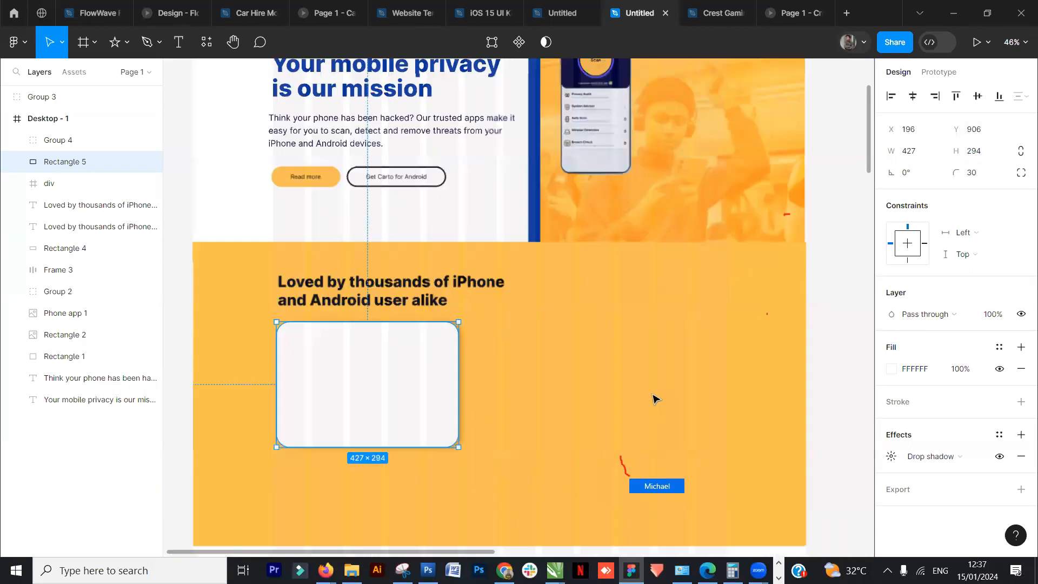
{"action": "scroll", "coordinate": [652, 399], "scroll_direction": "down", "scroll_amount": 1}
{"action": "left_click", "coordinate": [212, 248]}
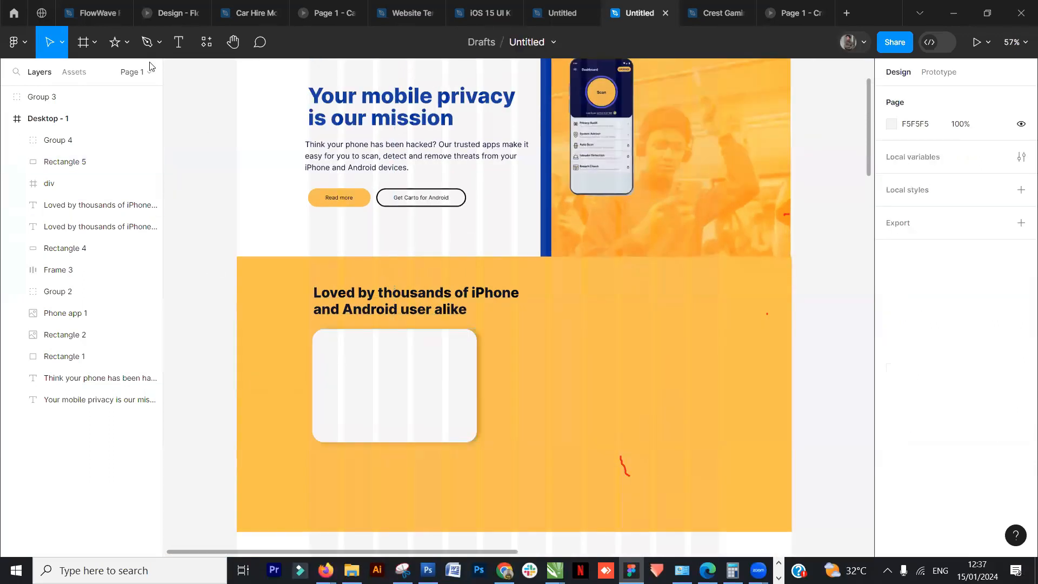
- Draw a star about 35 × 35 at the review card's top-left corner
{"action": "left_click", "coordinate": [126, 42]}
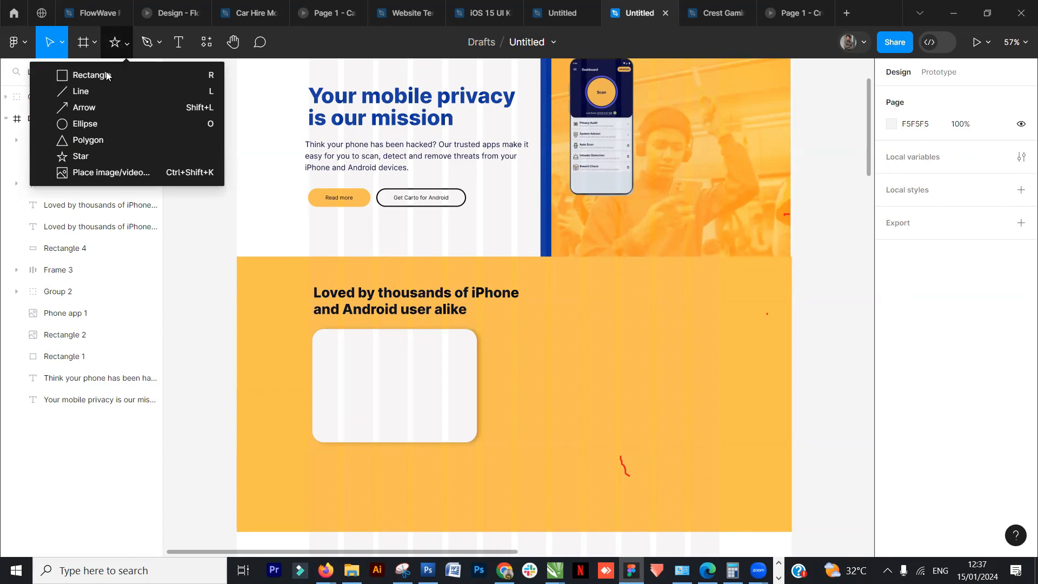
{"action": "left_click", "coordinate": [88, 156]}
{"action": "mouse_move", "coordinate": [326, 338]}
{"action": "left_mouse_down"}
{"action": "mouse_move", "coordinate": [345, 356]}
{"action": "mouse_move", "coordinate": [326, 332]}
{"action": "left_mouse_up"}
{"action": "scroll", "coordinate": [337, 350], "scroll_direction": "up", "scroll_amount": 5}
{"action": "scroll", "coordinate": [399, 351], "scroll_direction": "down", "scroll_amount": 5}
{"action": "left_click_drag", "start_coordinate": [645, 333], "coordinate": [669, 328]}
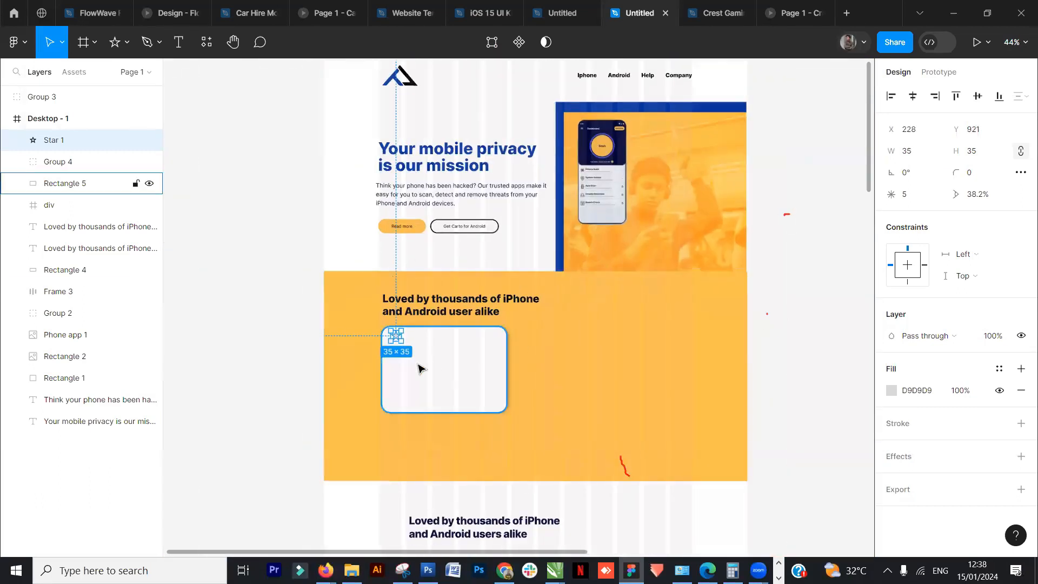
- Shrink the star to about 21 × 21
{"action": "scroll", "coordinate": [419, 368], "scroll_direction": "up", "scroll_amount": 6}
{"action": "left_click_drag", "start_coordinate": [378, 305], "coordinate": [363, 291]}
{"action": "scroll", "coordinate": [383, 311], "scroll_direction": "up", "scroll_amount": 1}
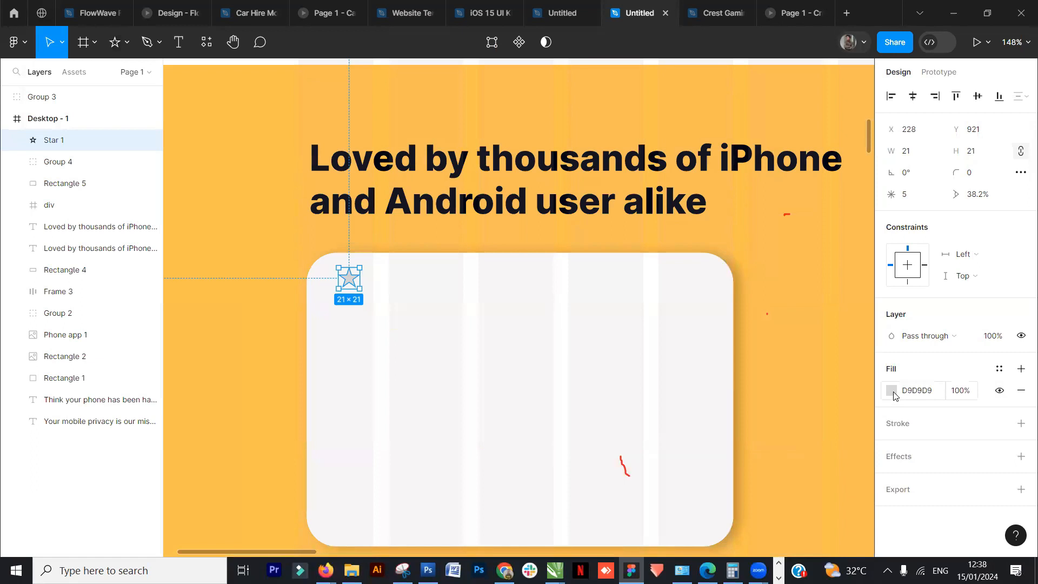
- Set the star's fill to the yellow document colour FFC247
{"action": "left_click", "coordinate": [891, 390]}
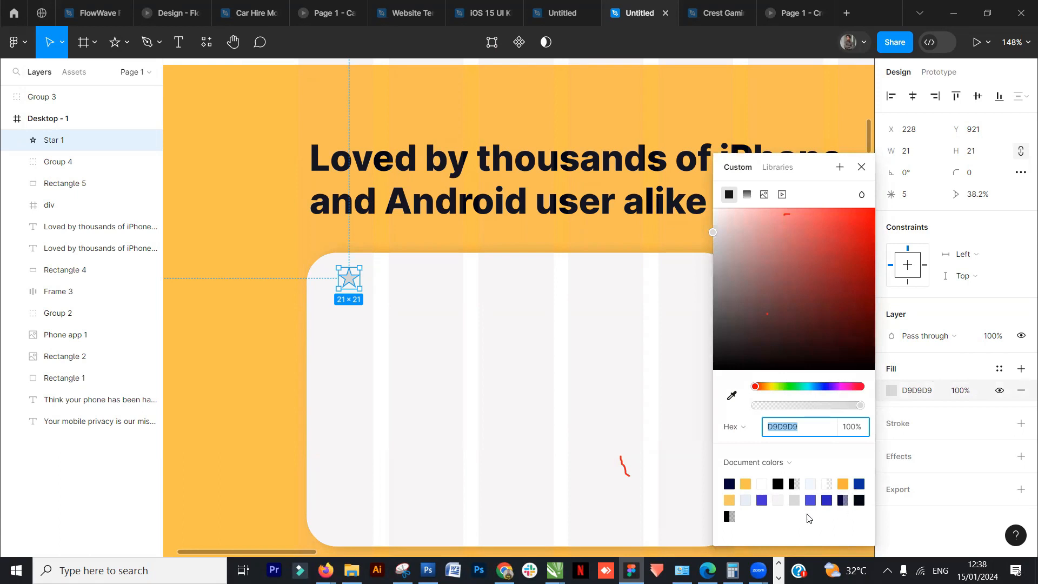
{"action": "left_click", "coordinate": [745, 484]}
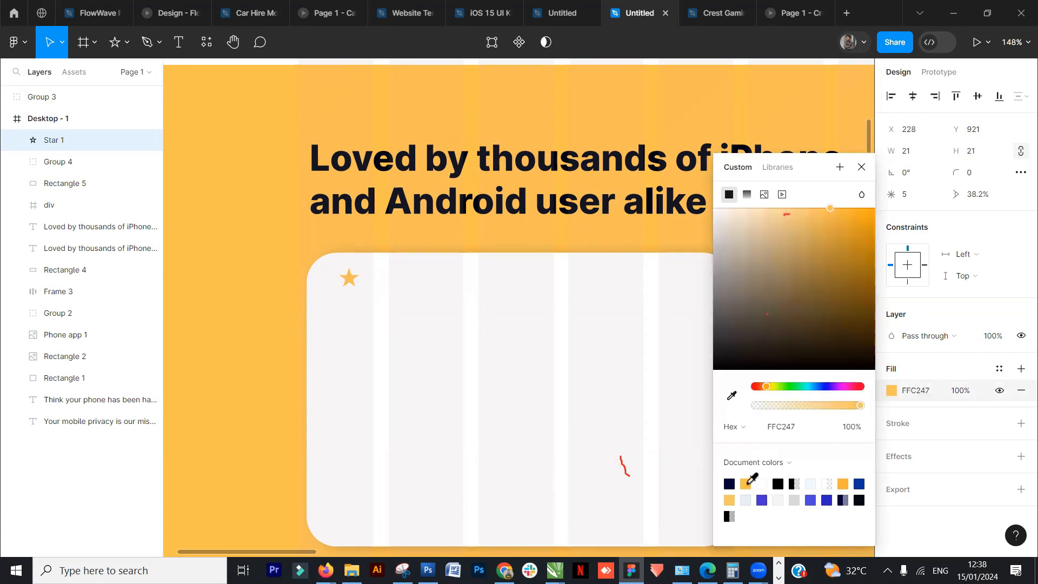
{"action": "left_click", "coordinate": [346, 290]}
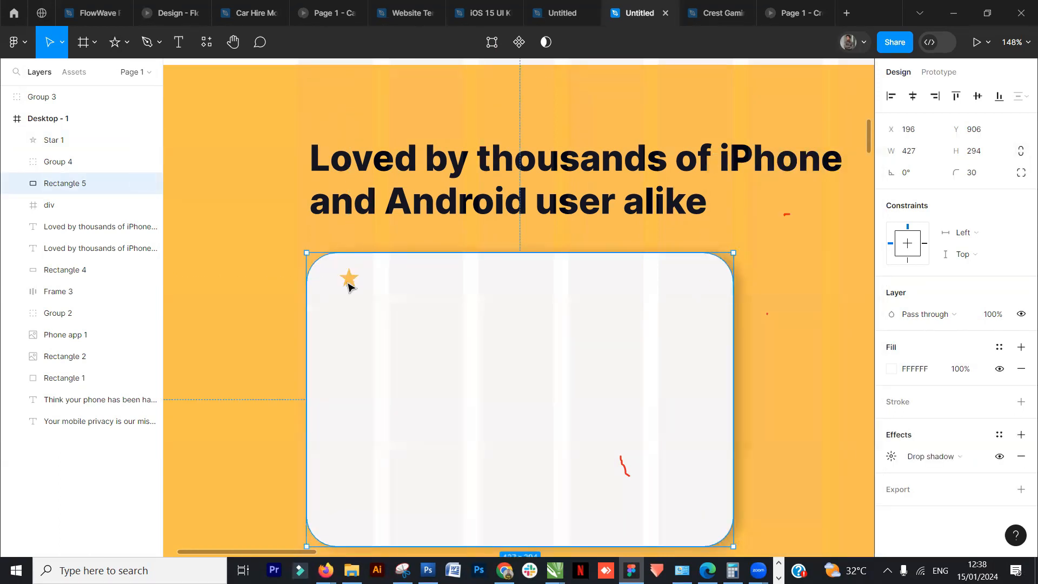
- Duplicate the star to the right four times to form a row of five stars
{"action": "left_click", "coordinate": [348, 279]}
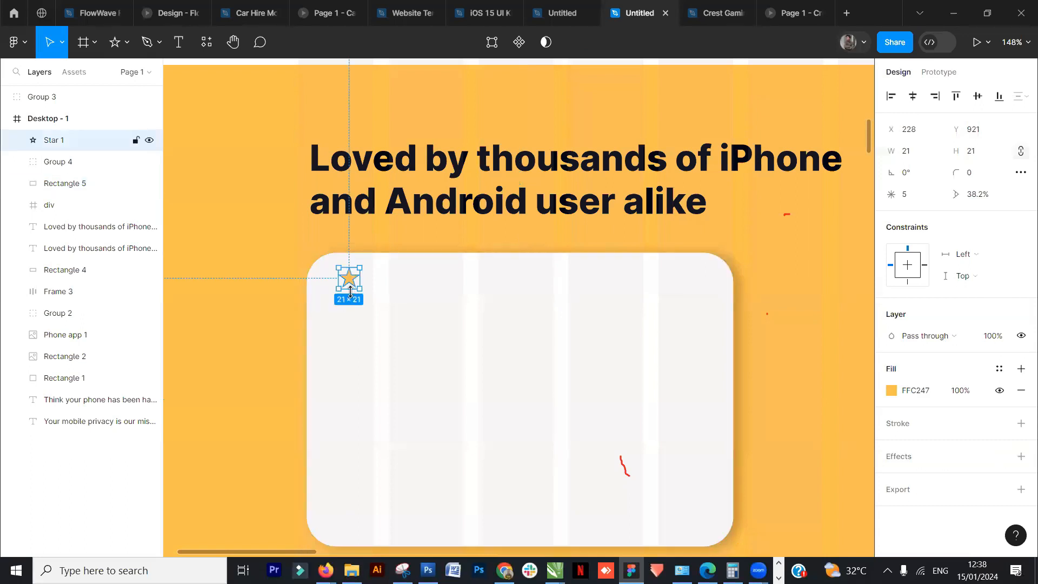
{"action": "left_click", "coordinate": [385, 286]}
{"action": "left_click", "coordinate": [350, 282]}
{"action": "left_click_drag", "start_coordinate": [351, 282], "coordinate": [378, 283]}
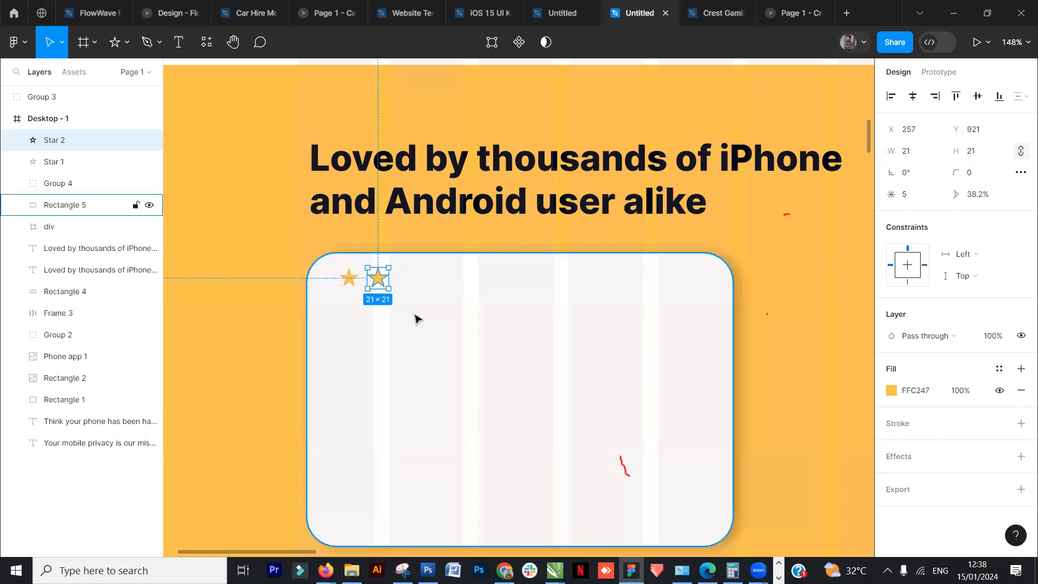
{"action": "key", "text": "ctrl+d"}
{"action": "key", "text": "ctrl+d"}
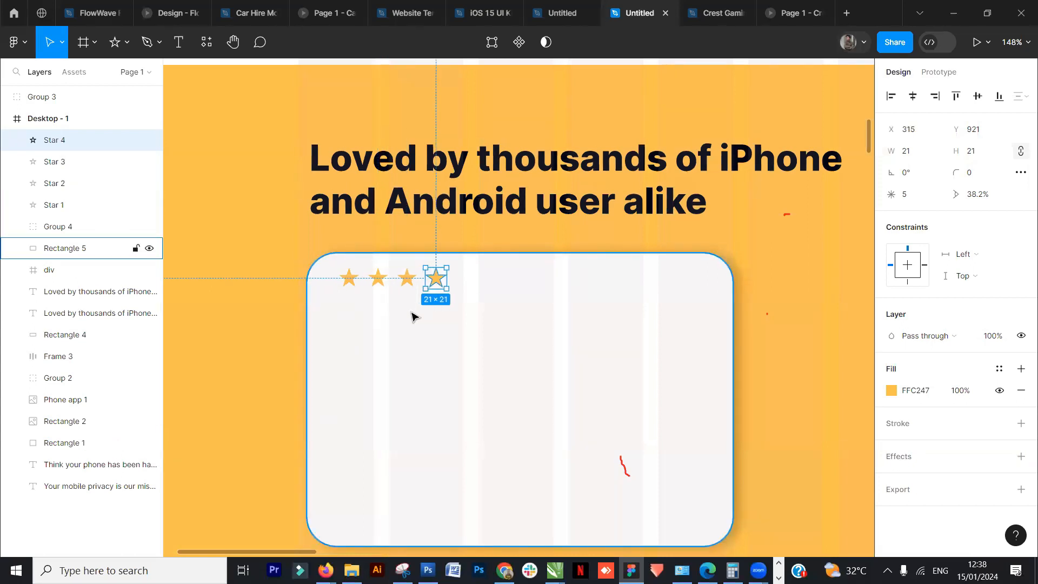
{"action": "key", "text": "ctrl+d"}
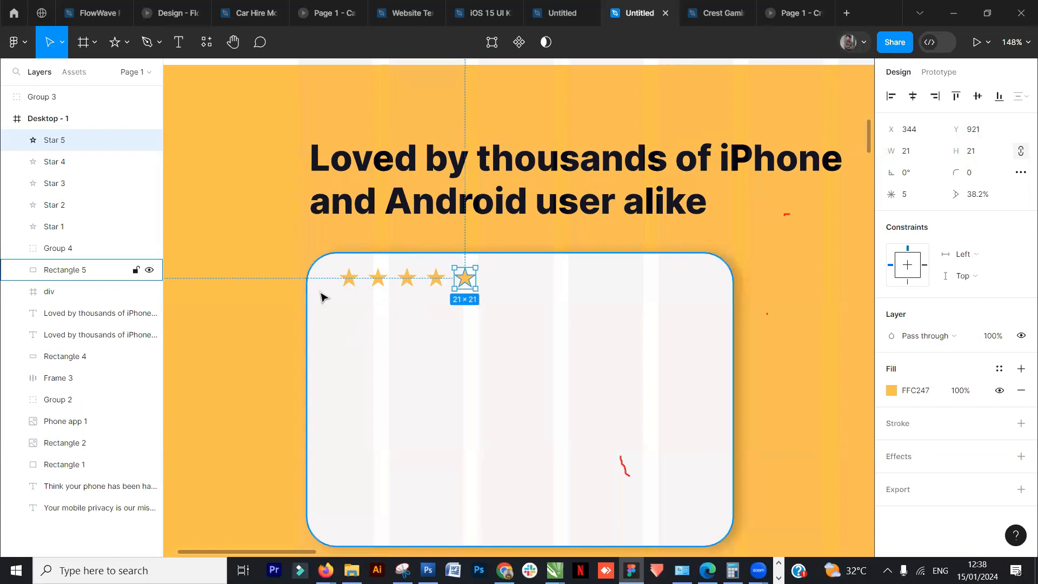
- Select all five stars and group them
{"action": "left_click", "coordinate": [280, 248]}
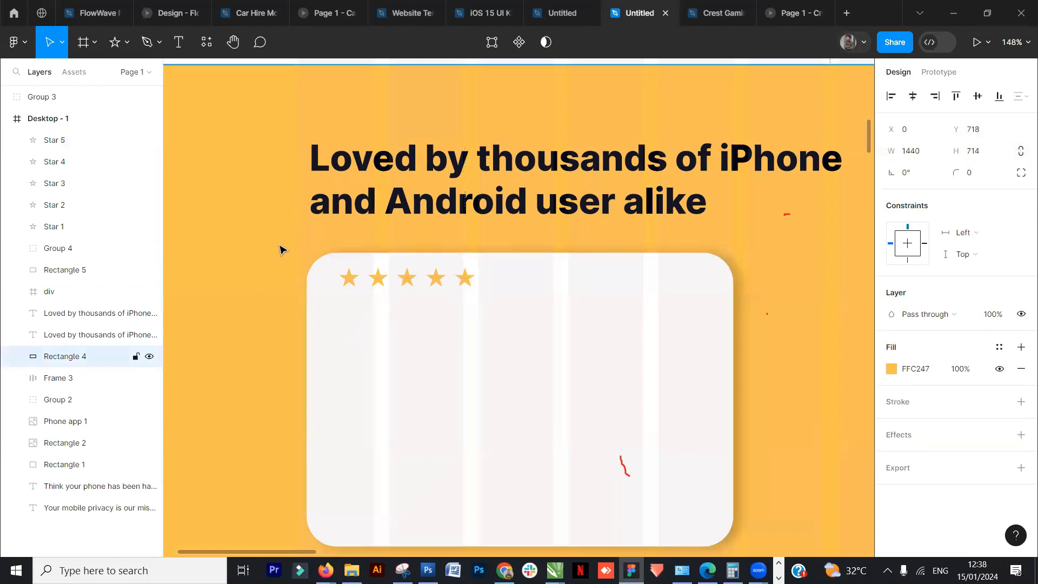
{"action": "left_click", "coordinate": [465, 282]}
{"action": "left_click", "coordinate": [436, 278], "text": "shift"}
{"action": "left_click", "coordinate": [406, 278], "text": "shift"}
{"action": "left_click", "coordinate": [378, 279], "text": "shift"}
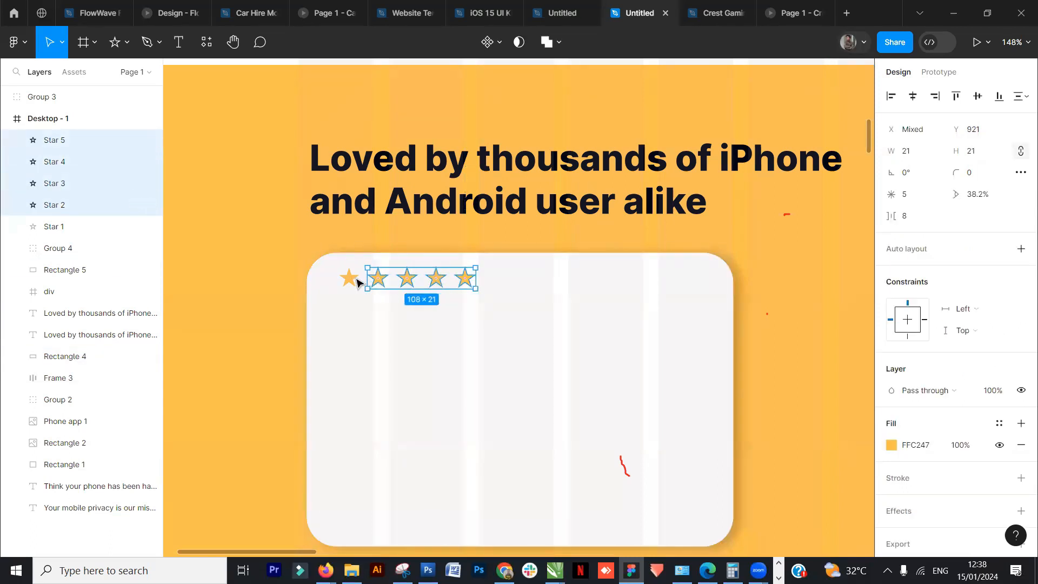
{"action": "left_click", "coordinate": [349, 278], "text": "shift"}
{"action": "key", "text": "ctrl+g"}
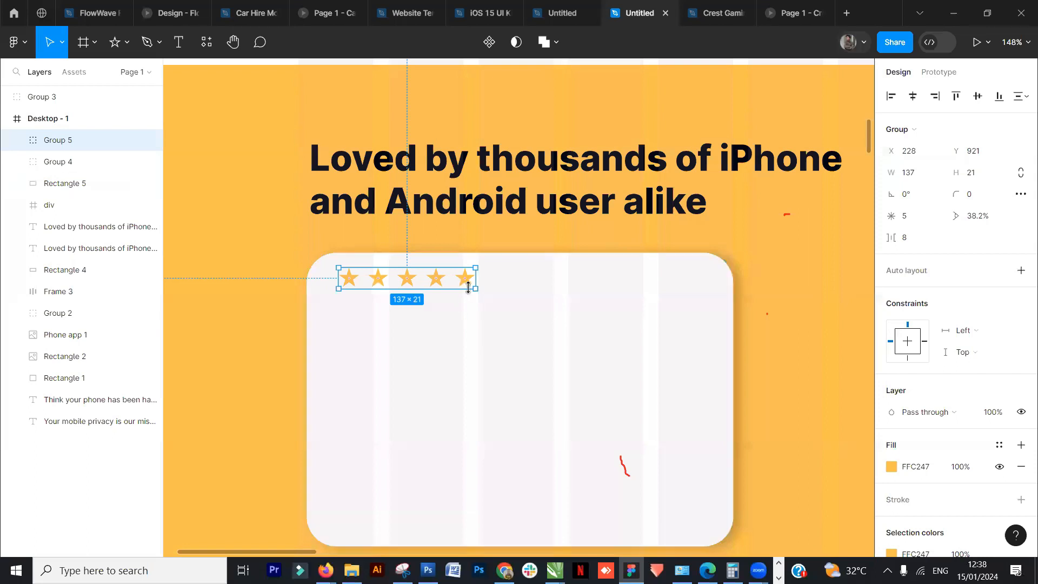
- Duplicate the review paragraph from the reference layout and place it in the card below the stars
{"action": "scroll", "coordinate": [476, 292], "scroll_direction": "down", "scroll_amount": 4}
{"action": "left_click", "coordinate": [267, 318]}
{"action": "left_click_drag", "start_coordinate": [714, 338], "coordinate": [340, 308]}
{"action": "left_click_drag", "start_coordinate": [758, 306], "coordinate": [557, 280]}
{"action": "left_click", "coordinate": [753, 353]}
{"action": "double_click", "coordinate": [757, 351]}
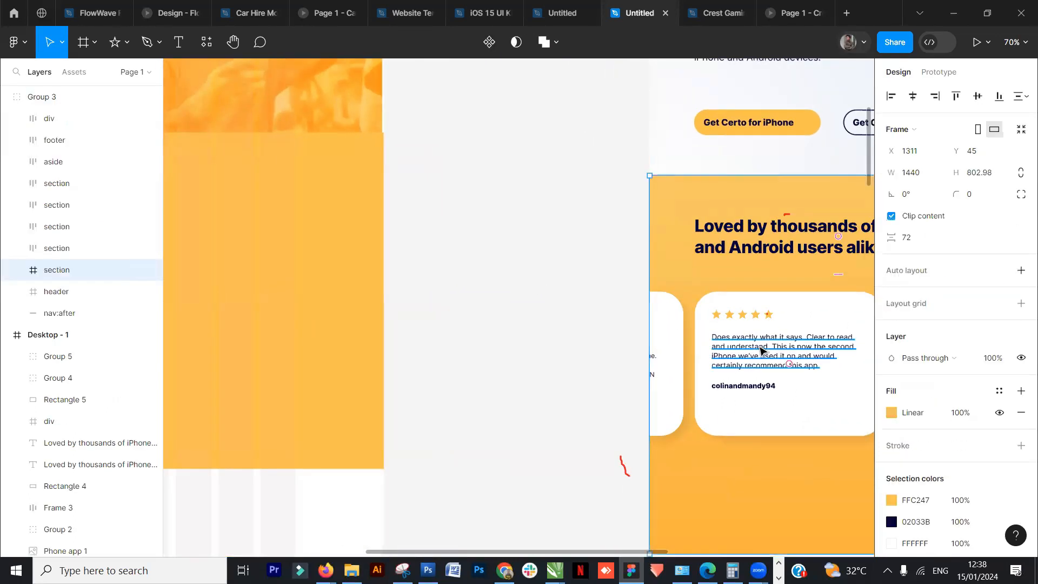
{"action": "double_click", "coordinate": [763, 350]}
{"action": "double_click", "coordinate": [773, 353]}
{"action": "key", "text": "Escape"}
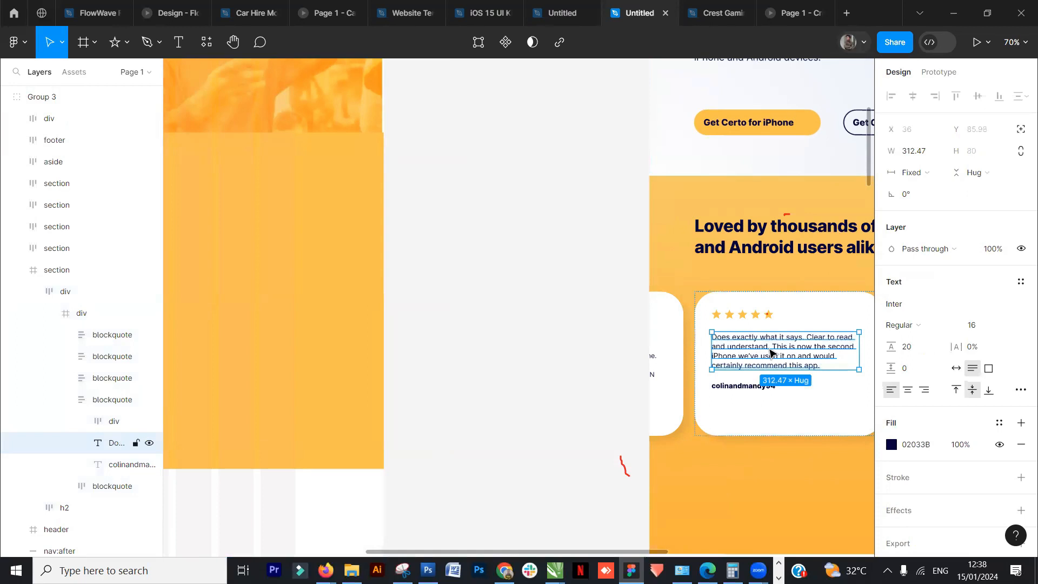
{"action": "key", "text": "ctrl+d"}
{"action": "left_click_drag", "start_coordinate": [787, 379], "coordinate": [476, 315]}
{"action": "left_click_drag", "start_coordinate": [562, 382], "coordinate": [906, 364]}
{"action": "left_click_drag", "start_coordinate": [793, 303], "coordinate": [279, 270]}
{"action": "scroll", "coordinate": [308, 360], "scroll_direction": "down", "scroll_amount": 3}
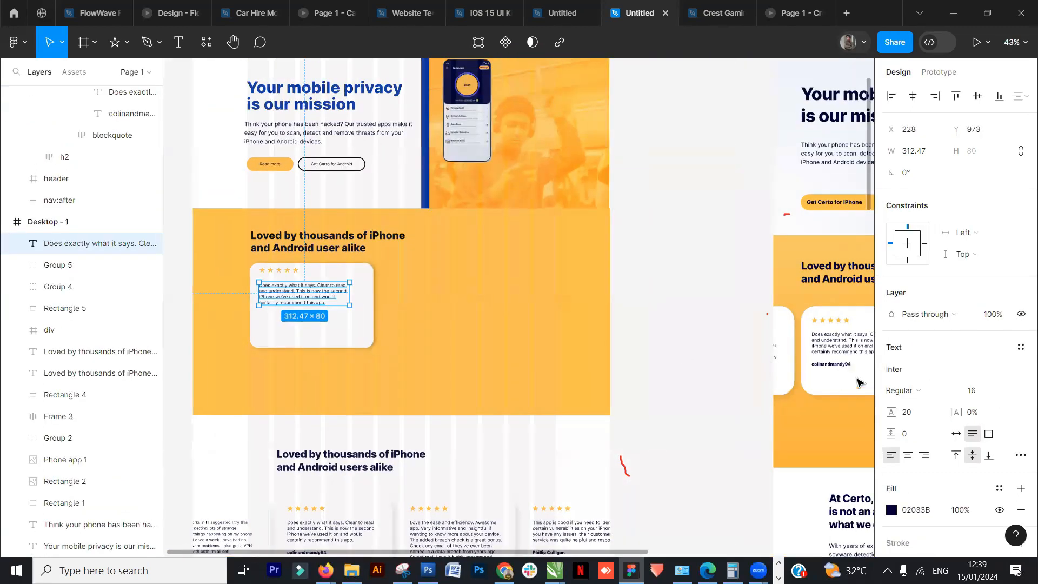
- Resize the review paragraph's text box to about 312 × 119
{"action": "left_click_drag", "start_coordinate": [321, 318], "coordinate": [321, 330]}
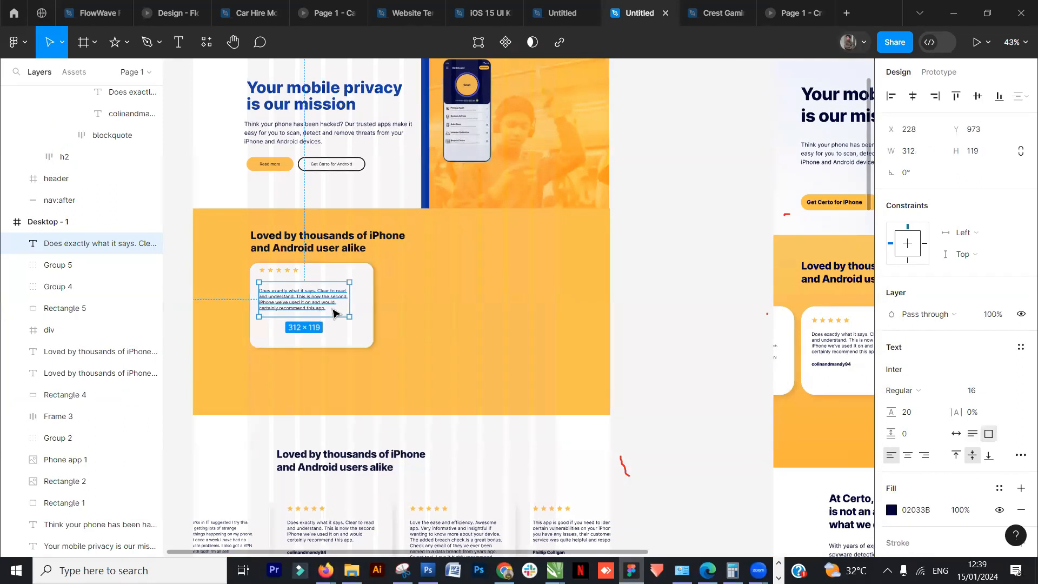
{"action": "double_click", "coordinate": [357, 327]}
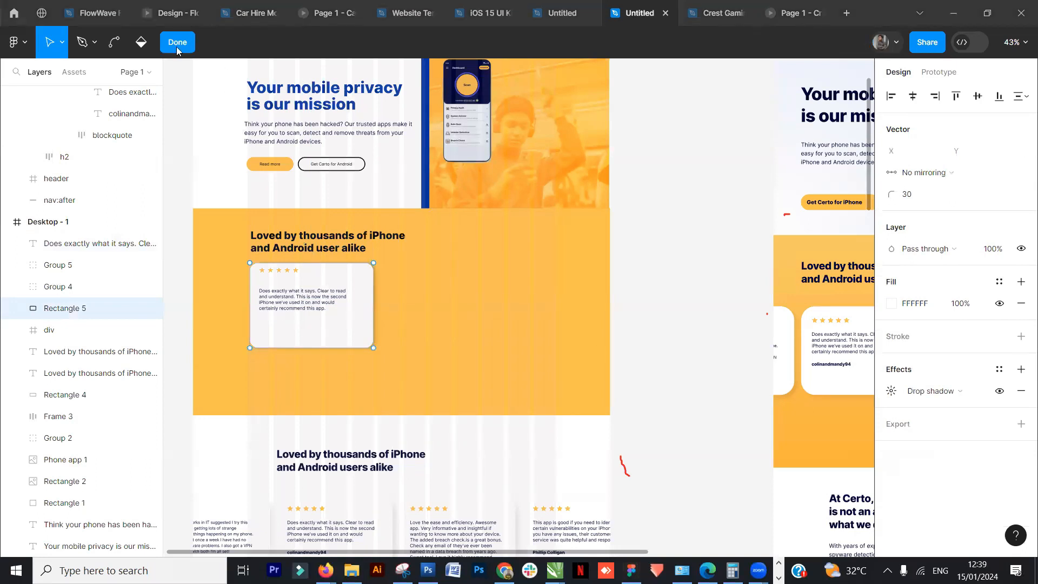
{"action": "left_click", "coordinate": [309, 297]}
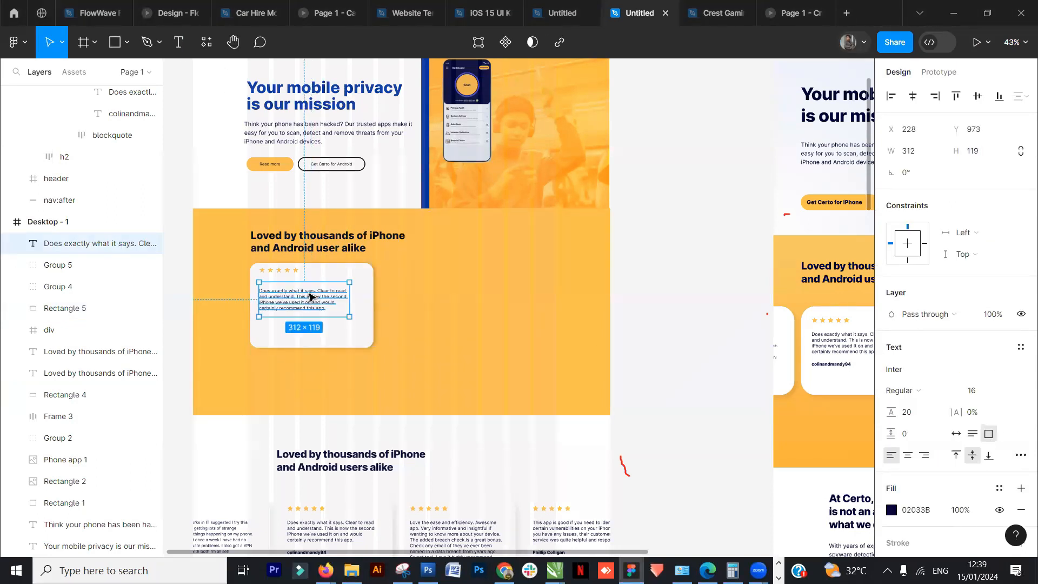
- Duplicate the paragraph below itself and replace its text with the reviewer's username copied from the reference card
{"action": "left_click_drag", "start_coordinate": [309, 297], "coordinate": [300, 336]}
{"action": "double_click", "coordinate": [300, 336]}
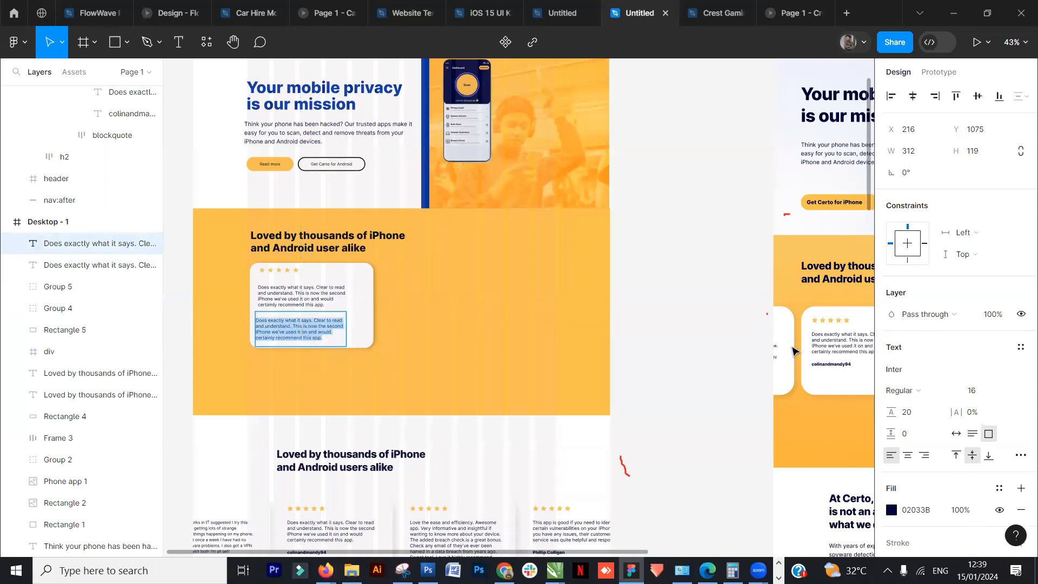
{"action": "double_click", "coordinate": [831, 363]}
{"action": "key", "text": "ctrl+c"}
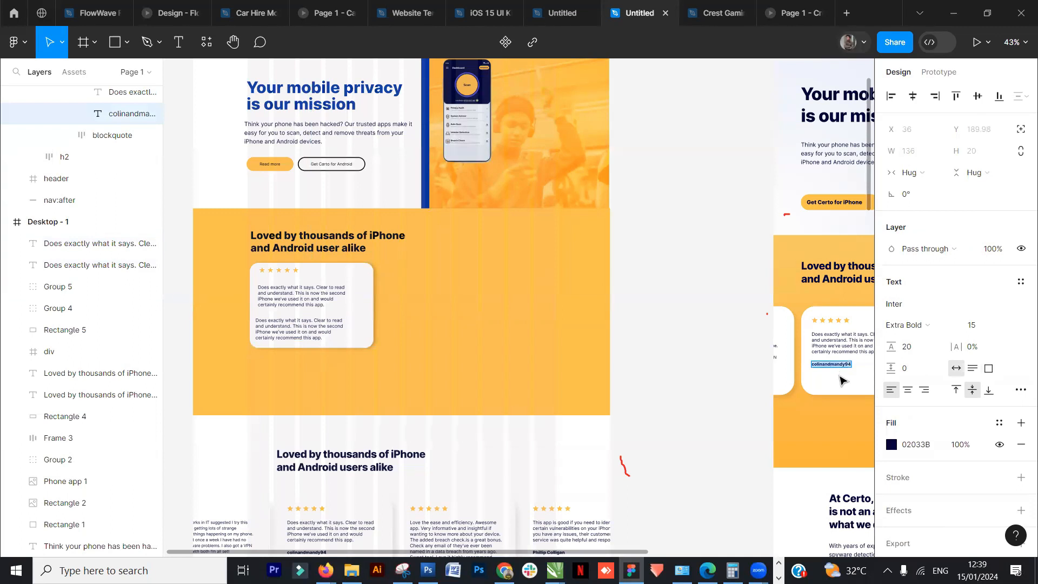
{"action": "double_click", "coordinate": [332, 346]}
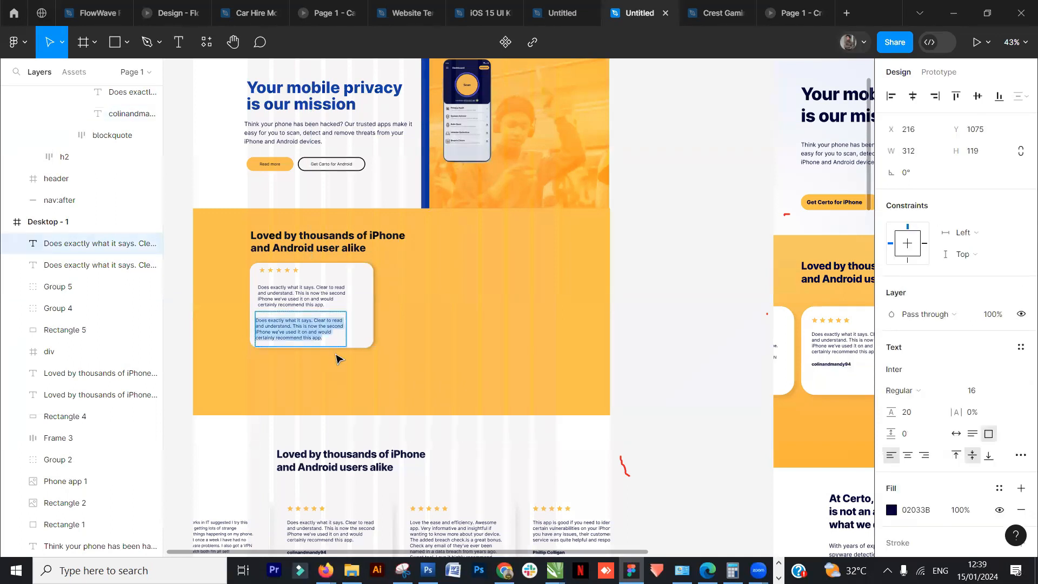
{"action": "key", "text": "ctrl+v"}
{"action": "key", "text": "Escape"}
- Move the reviewer username up under the paragraph and narrow its text box to about 140 px wide
{"action": "scroll", "coordinate": [341, 342], "scroll_direction": "up", "scroll_amount": 5, "text": "ctrl"}
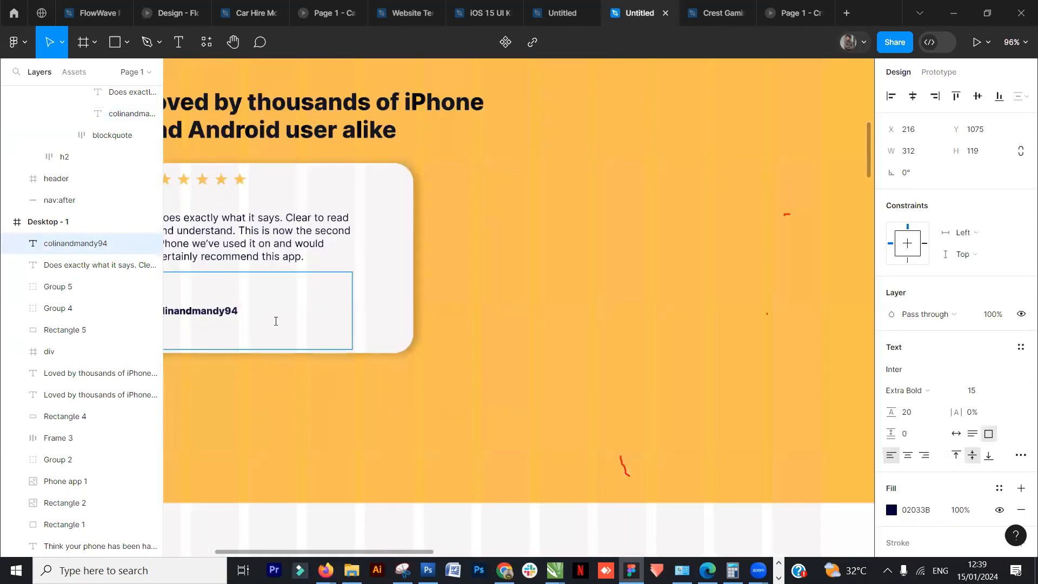
{"action": "left_click", "coordinate": [243, 347]}
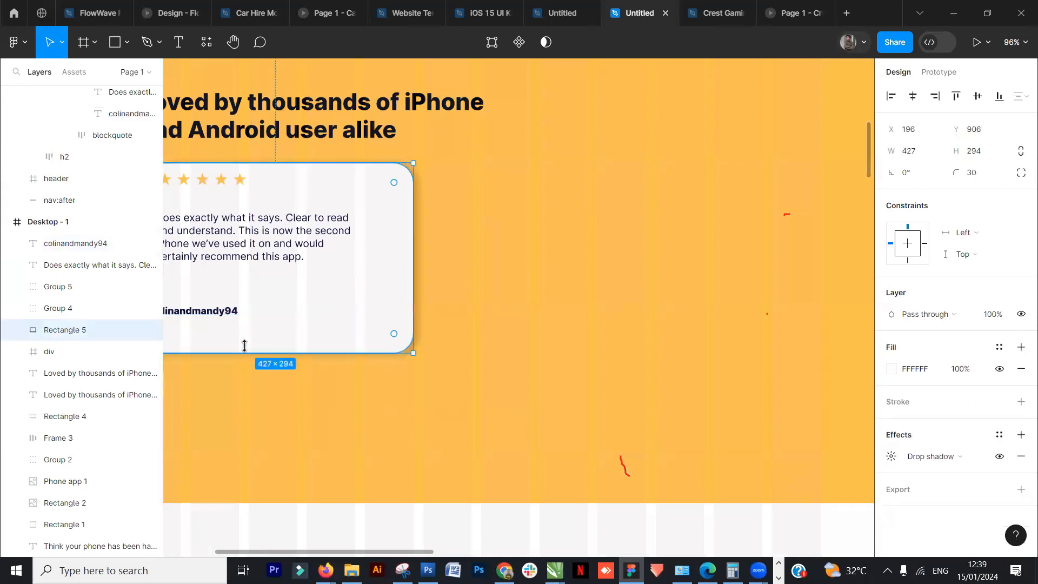
{"action": "left_click", "coordinate": [231, 312]}
{"action": "left_click_drag", "start_coordinate": [234, 328], "coordinate": [234, 294]}
{"action": "left_click_drag", "start_coordinate": [266, 346], "coordinate": [459, 375]}
{"action": "left_click_drag", "start_coordinate": [440, 314], "coordinate": [447, 322]}
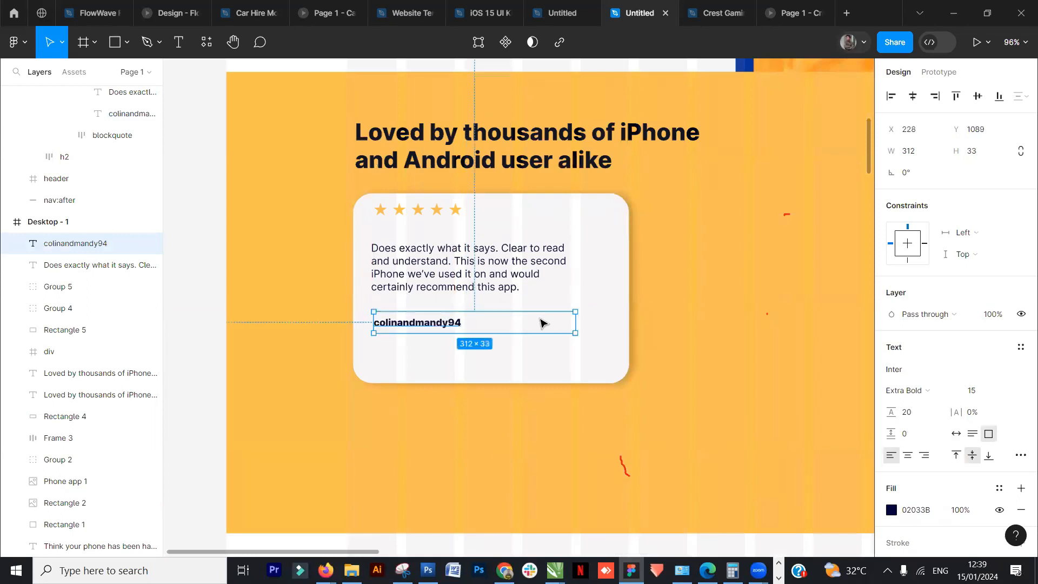
{"action": "left_click_drag", "start_coordinate": [575, 322], "coordinate": [464, 322]}
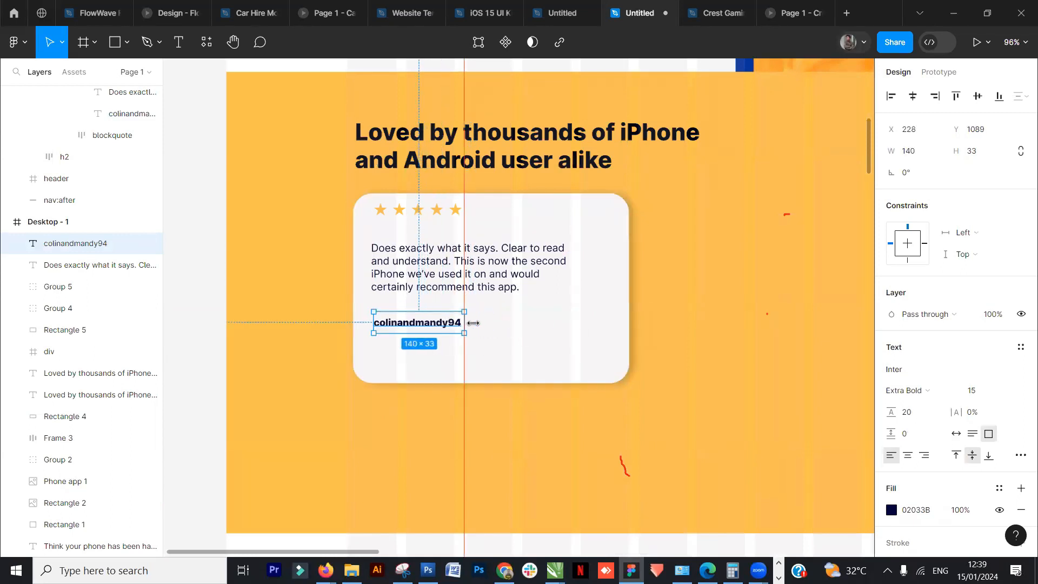
- Group the stars, review paragraph, reviewer username and card background into one group
{"action": "left_click", "coordinate": [457, 281], "text": "shift"}
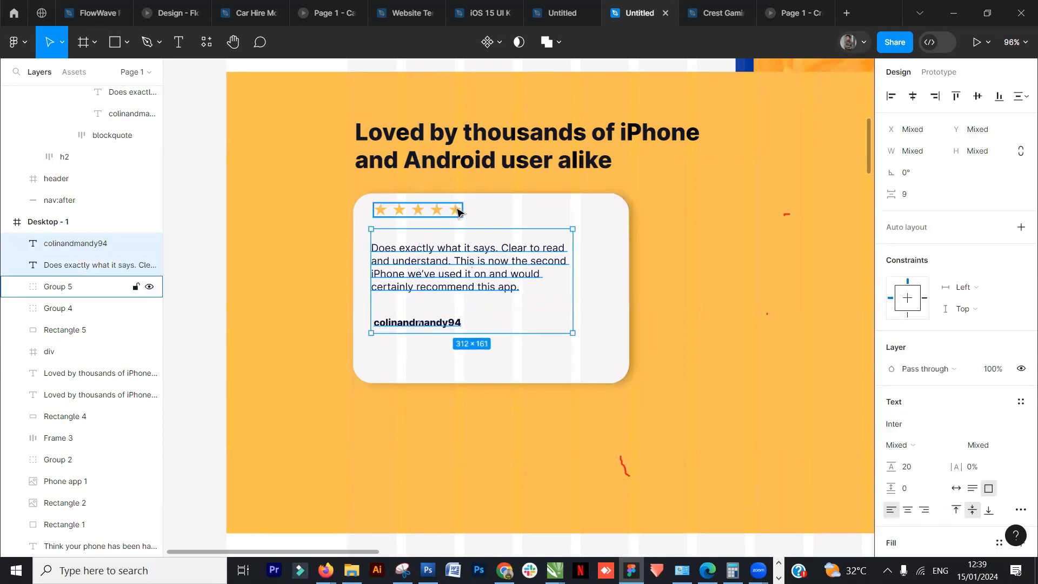
{"action": "left_click", "coordinate": [455, 210], "text": "shift"}
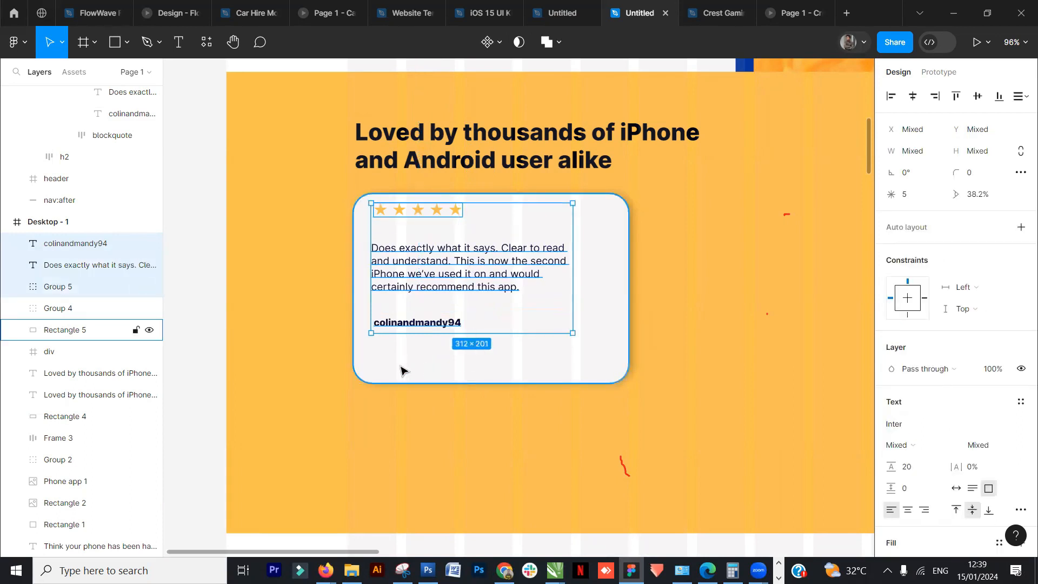
{"action": "left_click", "coordinate": [437, 371], "text": "shift"}
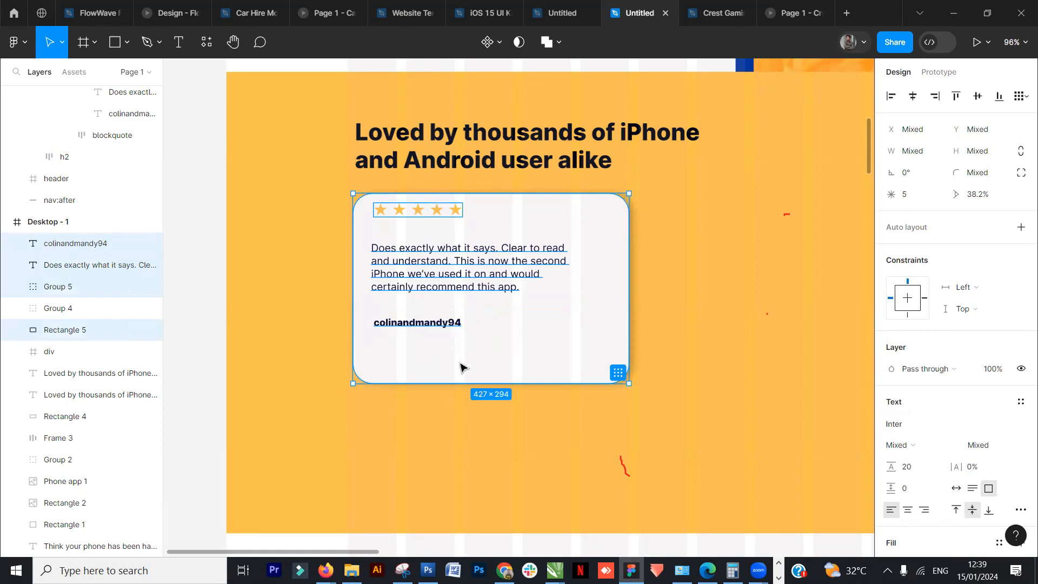
{"action": "key", "text": "ctrl+g"}
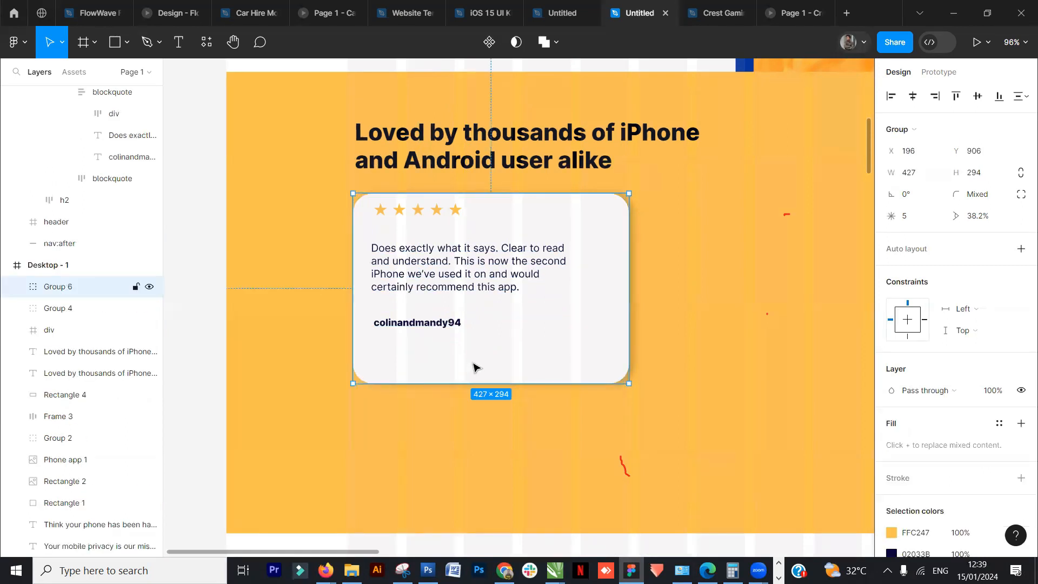
- Rename the new group as "Slide 1"
{"action": "double_click", "coordinate": [56, 293]}
{"action": "type", "text": "Slide 1"}
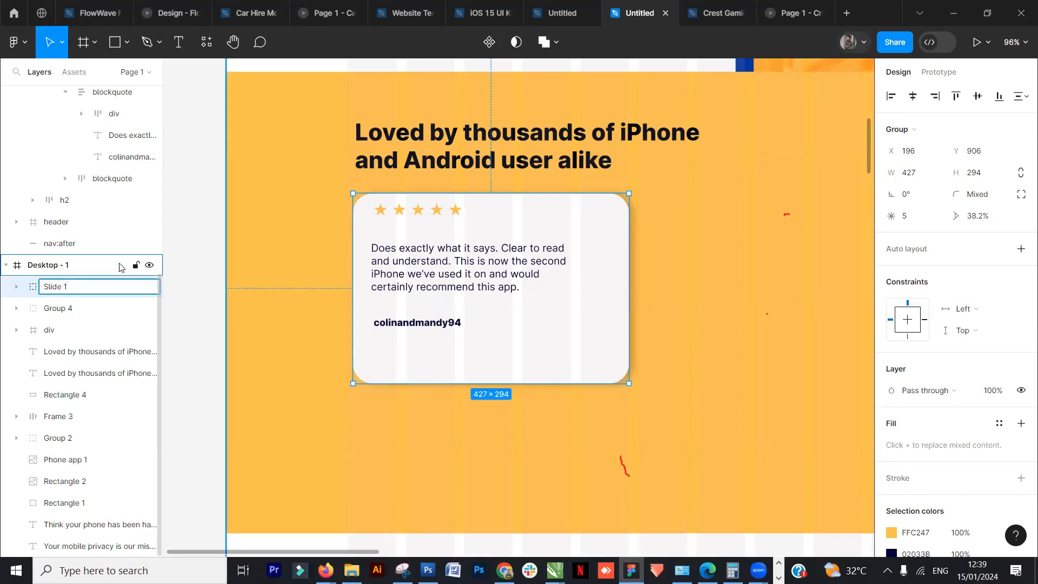
{"action": "left_click", "coordinate": [202, 240]}
- Duplicate the Slide 1 card twice to form a row of three review cards in the orange section
{"action": "scroll", "coordinate": [453, 279], "scroll_direction": "down", "scroll_amount": 7}
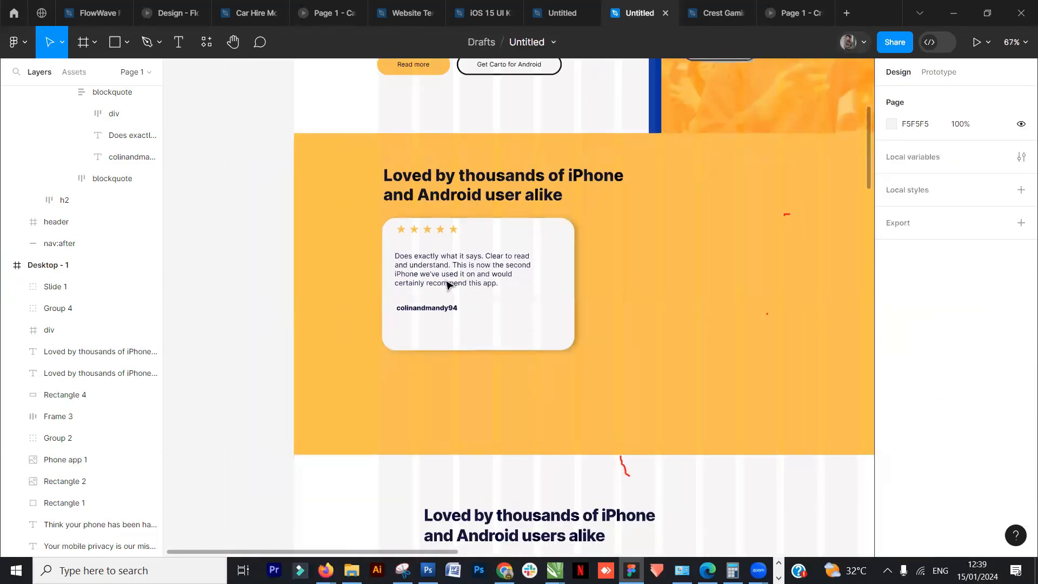
{"action": "left_click_drag", "start_coordinate": [735, 318], "coordinate": [290, 309]}
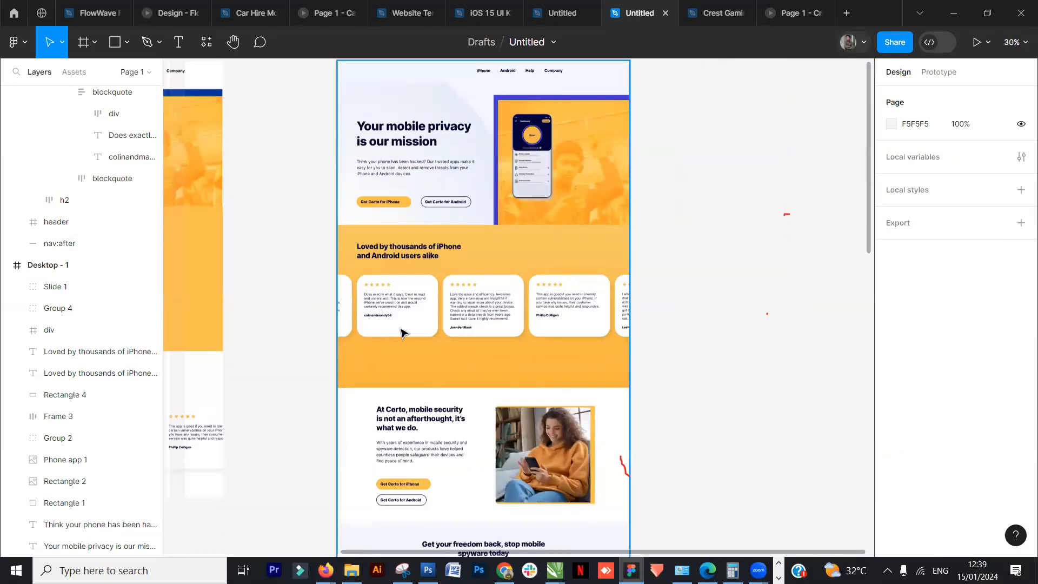
{"action": "scroll", "coordinate": [382, 371], "scroll_direction": "left", "scroll_amount": 5}
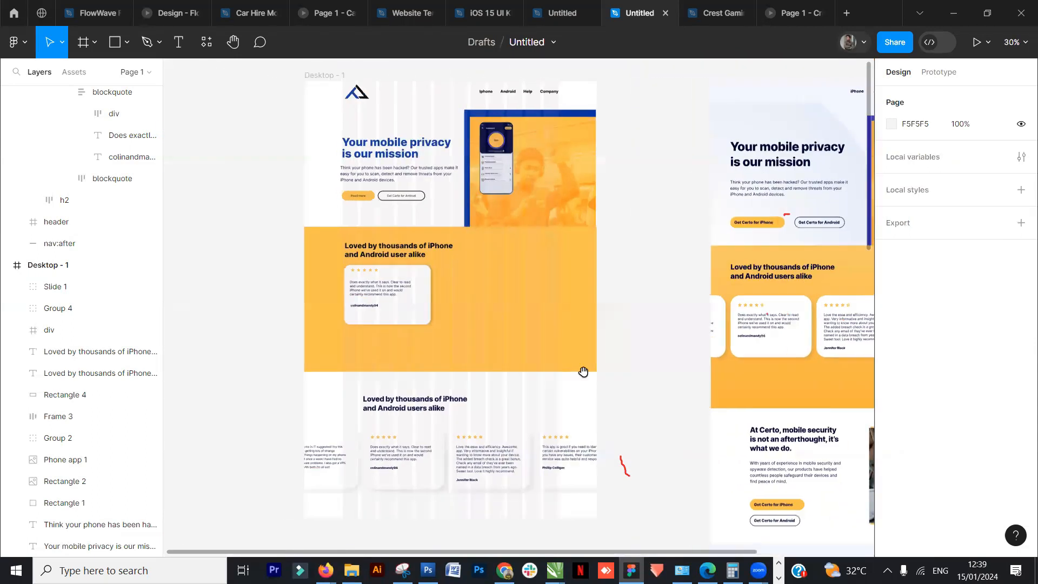
{"action": "left_click", "coordinate": [393, 295]}
{"action": "left_click_drag", "start_coordinate": [392, 287], "coordinate": [460, 309]}
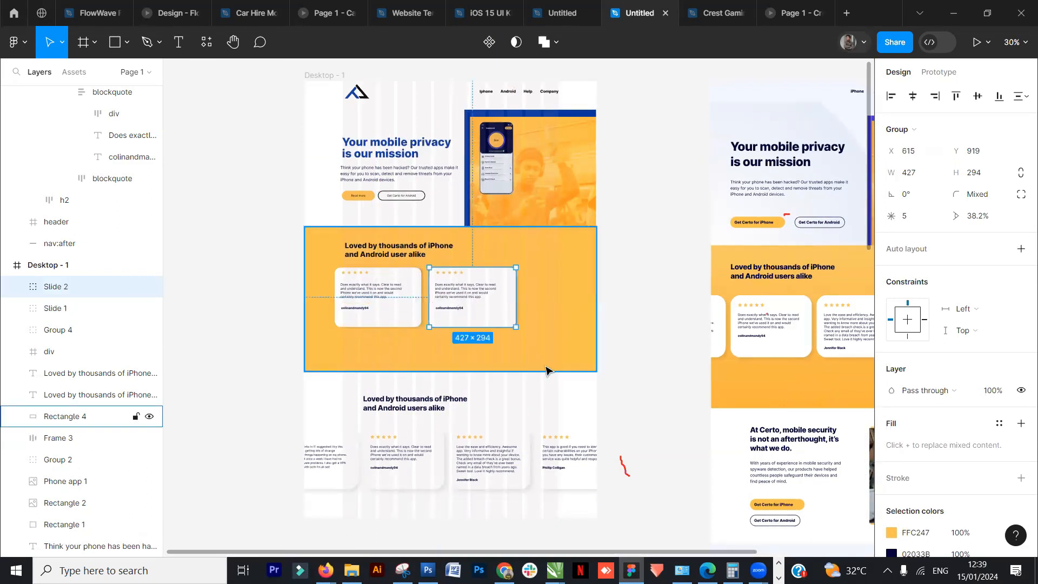
{"action": "key", "text": "ctrl+d"}
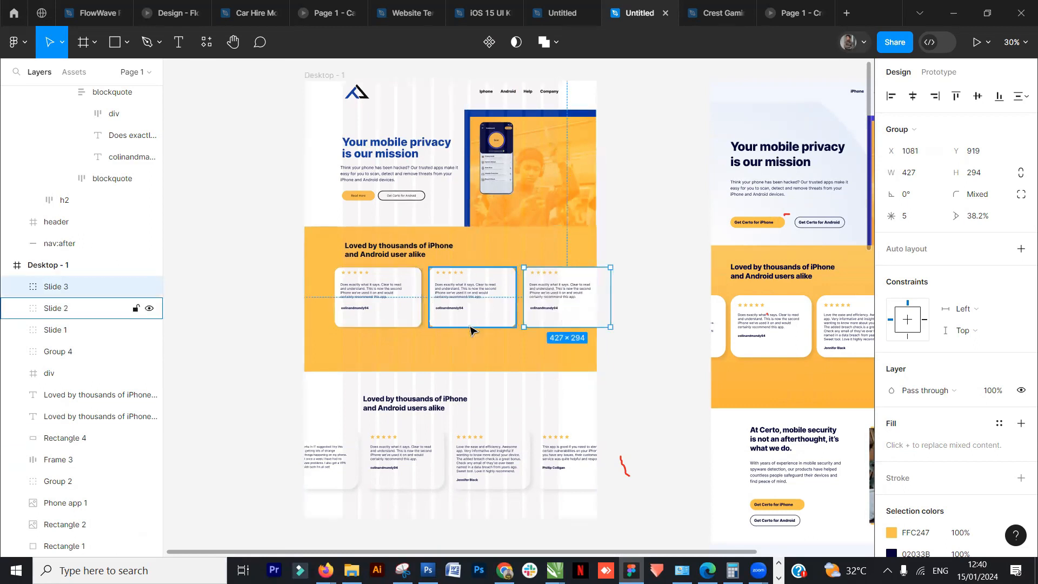
- Select the three review cards and reposition them evenly spaced within the orange section
{"action": "left_click", "coordinate": [487, 304], "text": "shift"}
{"action": "left_click", "coordinate": [382, 303], "text": "shift"}
{"action": "left_click_drag", "start_coordinate": [410, 295], "coordinate": [387, 294]}
{"action": "left_click_drag", "start_coordinate": [671, 410], "coordinate": [361, 400]}
{"action": "scroll", "coordinate": [574, 355], "scroll_direction": "up", "scroll_amount": 3}
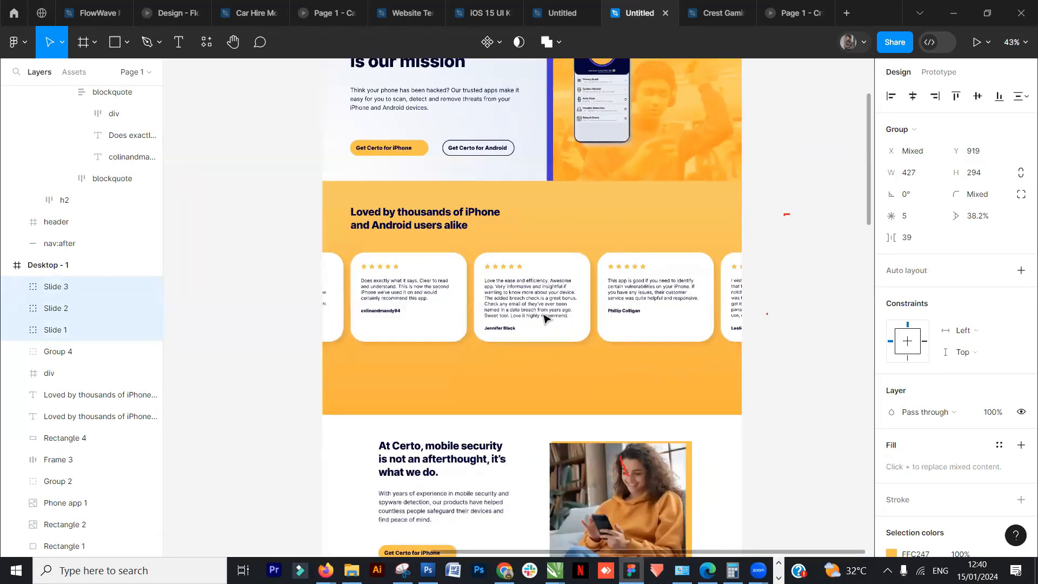
{"action": "left_click", "coordinate": [766, 269]}
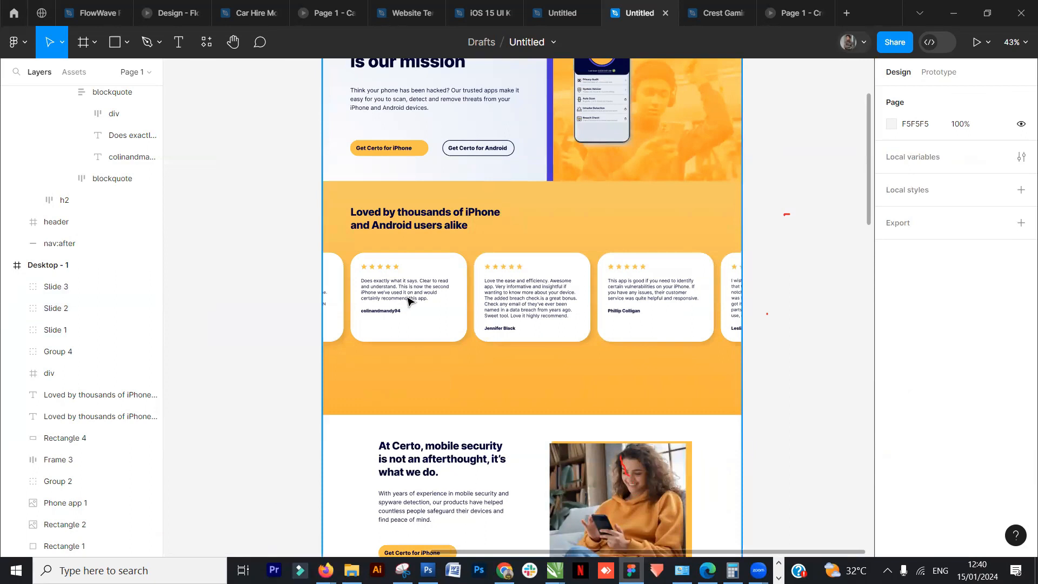
- Delete the leftover heading and testimonial carousel sitting below the orange section in the design
{"action": "scroll", "coordinate": [270, 324], "scroll_direction": "up", "scroll_amount": 1}
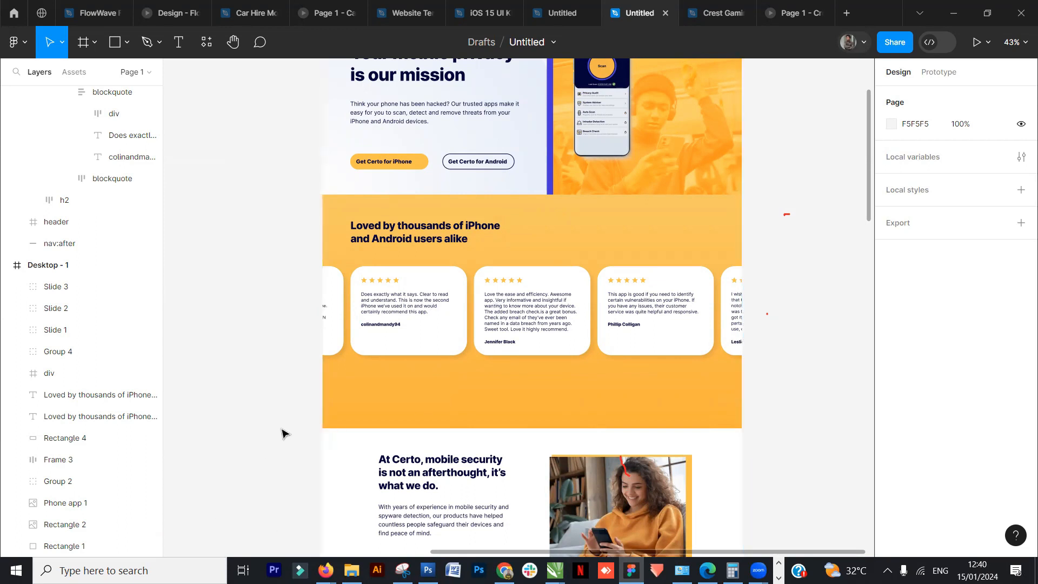
{"action": "left_click_drag", "start_coordinate": [234, 332], "coordinate": [475, 388]}
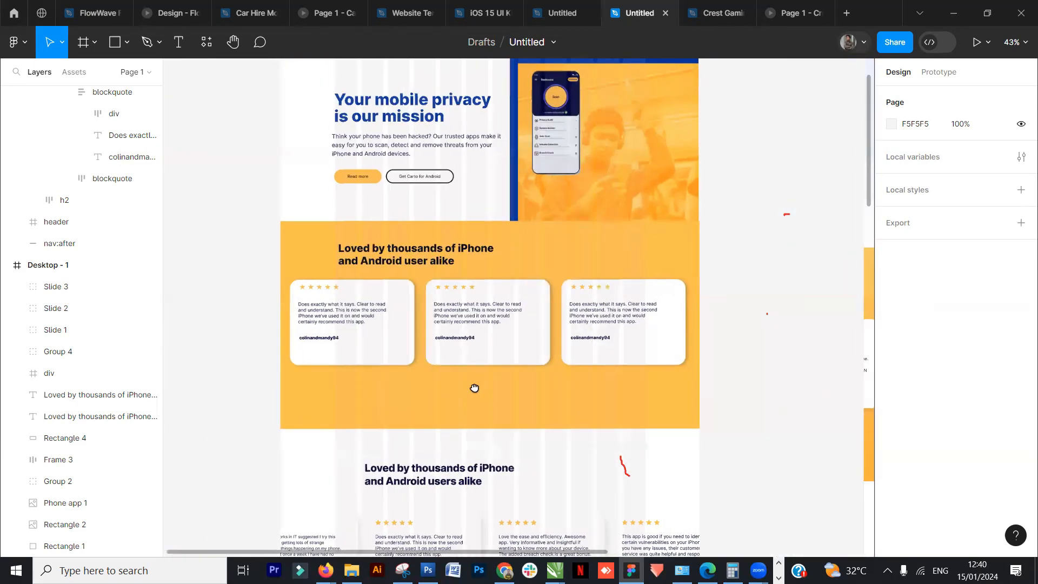
{"action": "left_click", "coordinate": [586, 330]}
{"action": "key", "text": "Escape"}
{"action": "scroll", "coordinate": [605, 276], "scroll_direction": "down", "scroll_amount": 5}
{"action": "left_click", "coordinate": [476, 244]}
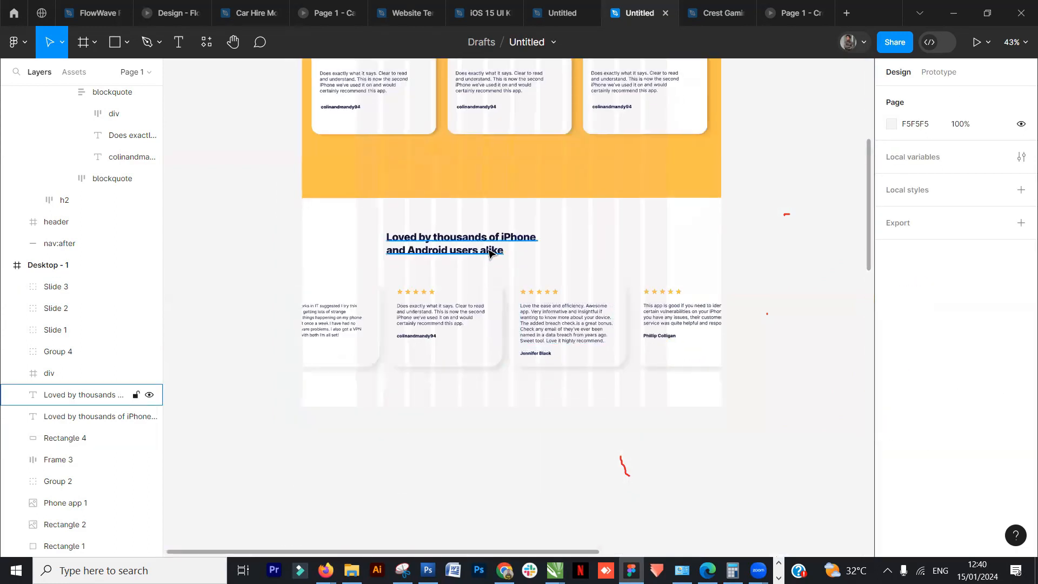
{"action": "key", "text": "Delete"}
{"action": "left_click", "coordinate": [466, 351]}
{"action": "key", "text": "Delete"}
- Duplicate the "At Certo" content block from the reference layout and place it below the testimonials section
{"action": "scroll", "coordinate": [558, 363], "scroll_direction": "down", "scroll_amount": 5}
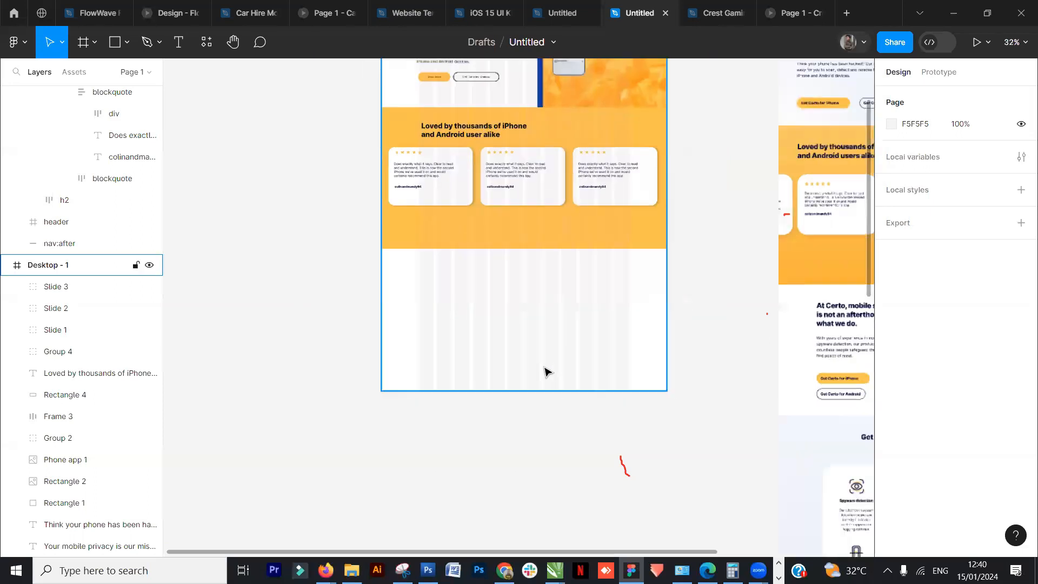
{"action": "scroll", "coordinate": [602, 363], "scroll_direction": "right", "scroll_amount": 5}
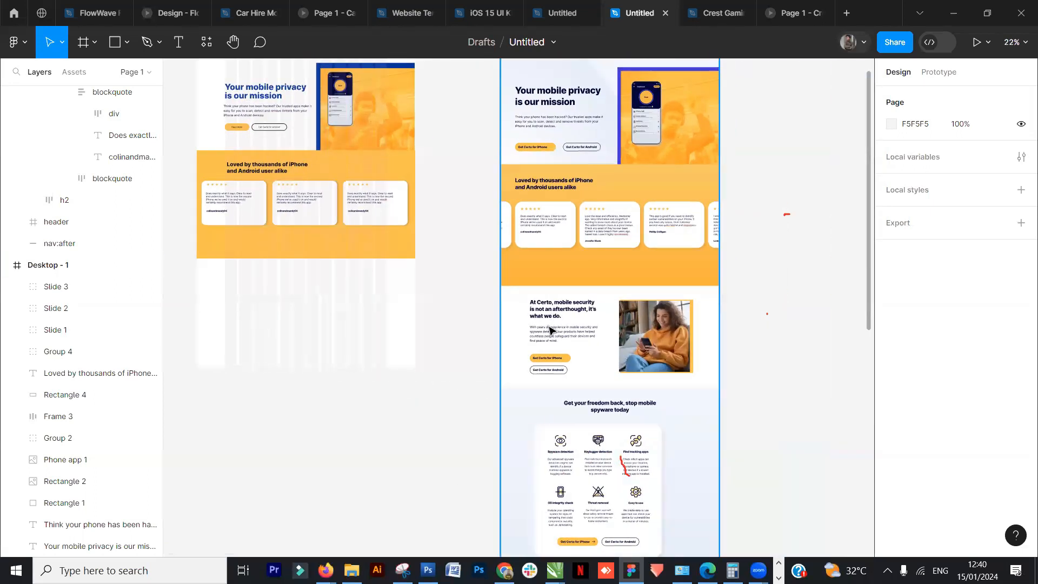
{"action": "left_click", "coordinate": [564, 312]}
{"action": "double_click", "coordinate": [559, 314]}
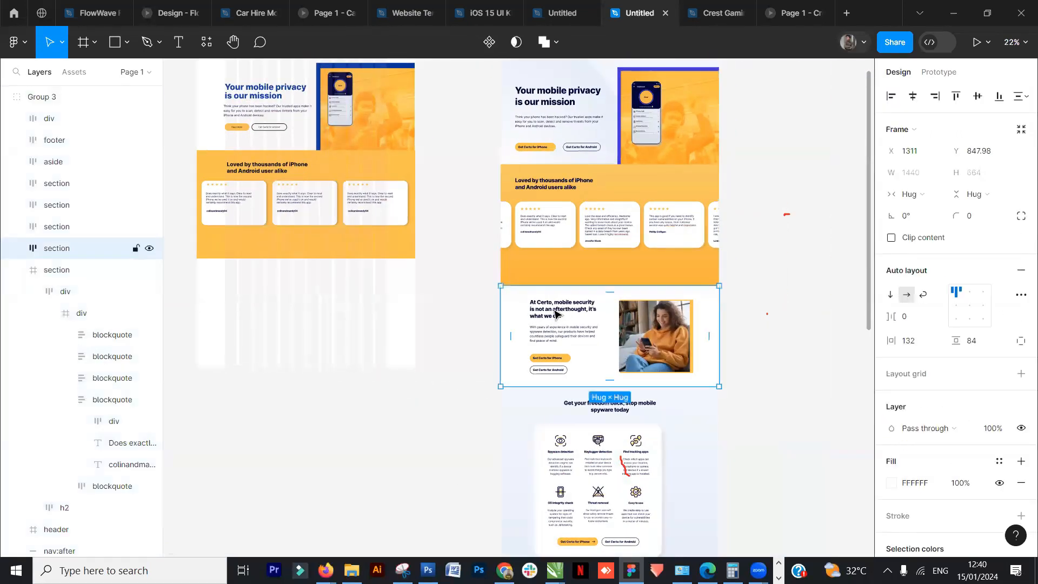
{"action": "double_click", "coordinate": [560, 316]}
{"action": "scroll", "coordinate": [588, 321], "scroll_direction": "down", "scroll_amount": 2}
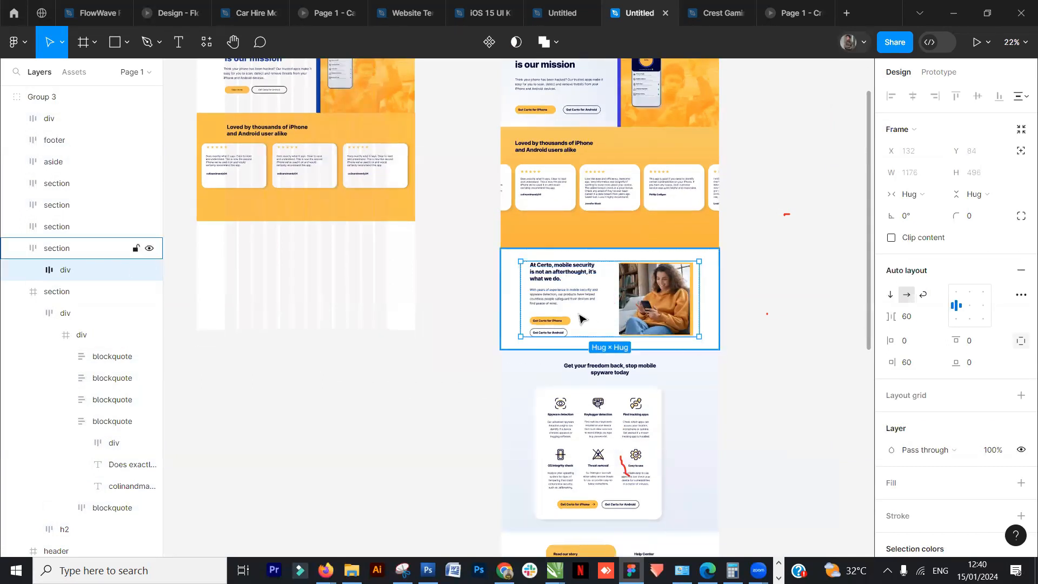
{"action": "key", "text": "ctrl+d"}
{"action": "left_click_drag", "start_coordinate": [377, 403], "coordinate": [373, 379]}
{"action": "left_click_drag", "start_coordinate": [325, 308], "coordinate": [473, 367]}
- Duplicate the section heading and move the copy into the empty area below the testimonials
{"action": "left_click", "coordinate": [430, 209]}
{"action": "left_click_drag", "start_coordinate": [425, 205], "coordinate": [425, 316]}
{"action": "scroll", "coordinate": [429, 342], "scroll_direction": "up", "scroll_amount": 3, "text": "ctrl"}
{"action": "scroll", "coordinate": [429, 341], "scroll_direction": "down", "scroll_amount": 2}
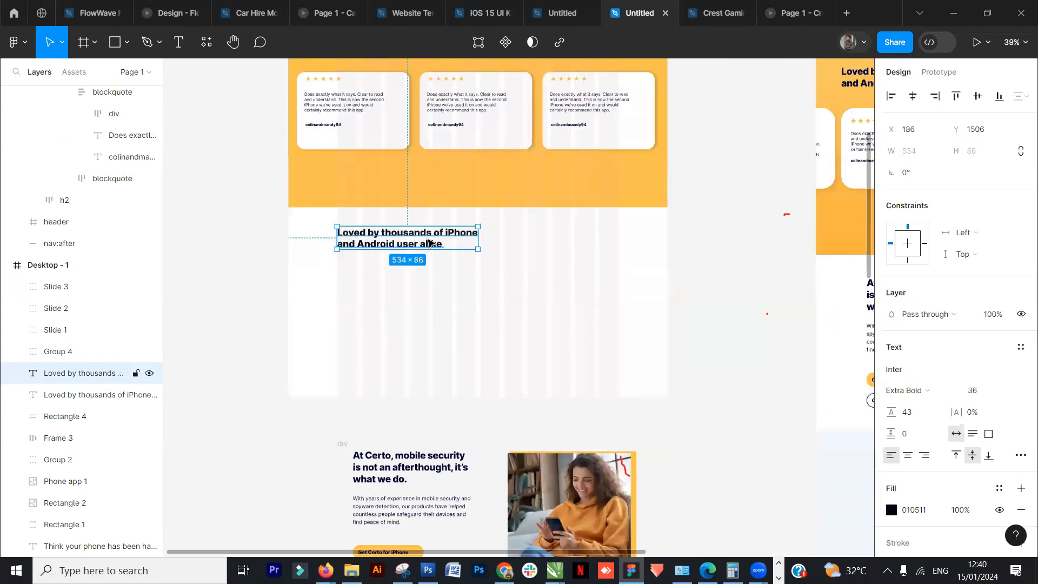
- Replace the copied heading's text with "At Certo, mobile security is not an afterthought, it's what we do."
{"action": "double_click", "coordinate": [431, 235]}
{"action": "type", "text": "At Cert"}
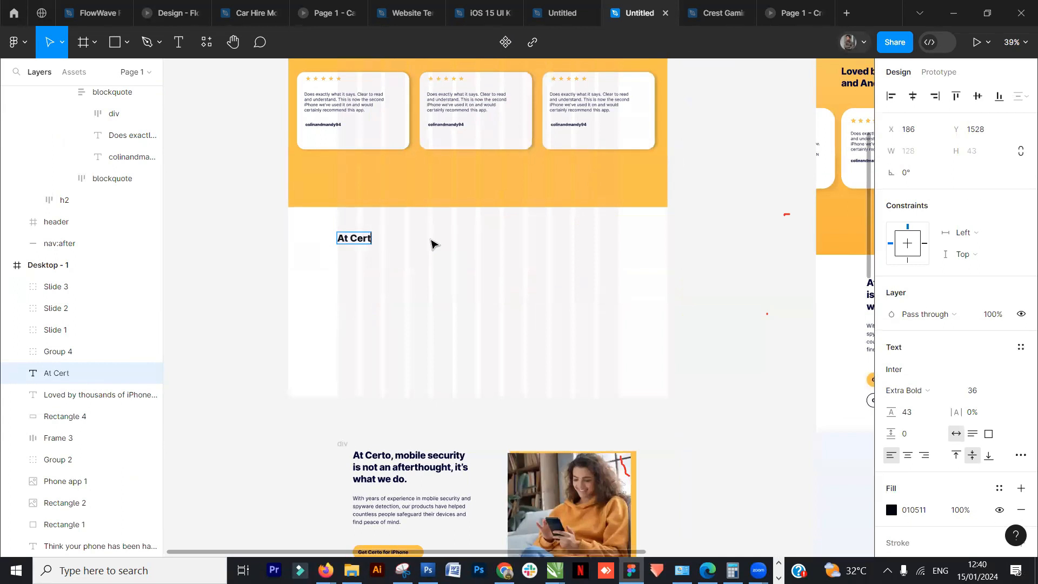
{"action": "type", "text": "o, mobile security"}
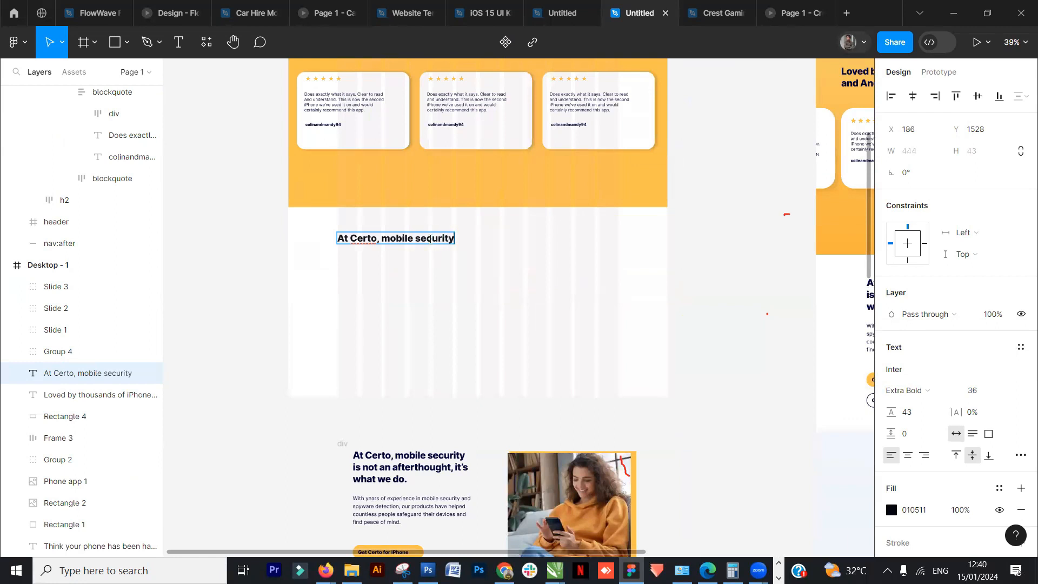
{"action": "key", "text": "Return"}
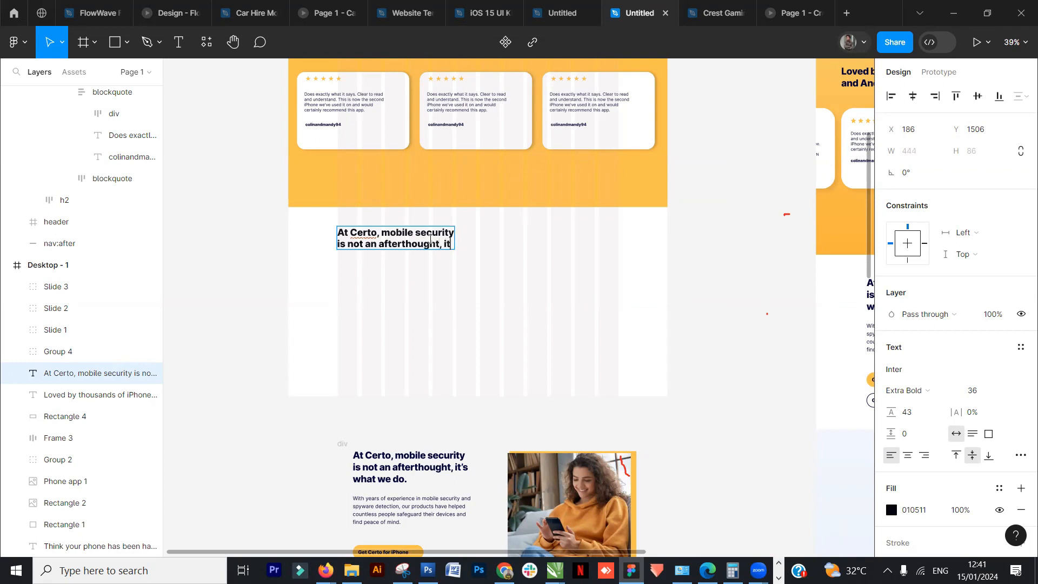
{"action": "key", "text": "Return"}
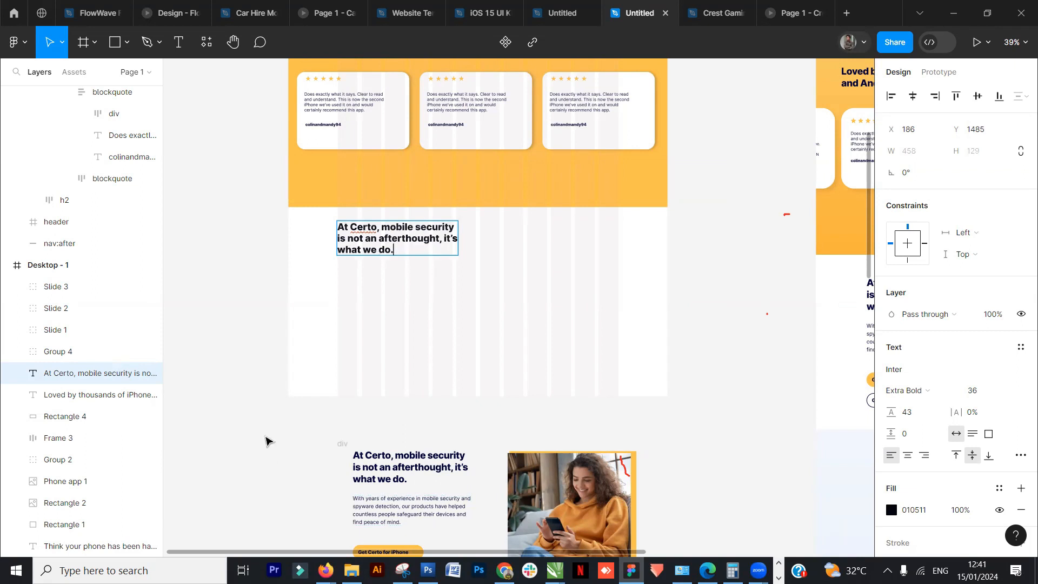
{"action": "key", "text": "Escape"}
- Change the new heading's text colour to 0834A4 using a document colour
{"action": "left_click", "coordinate": [443, 264]}
{"action": "left_click", "coordinate": [412, 243]}
{"action": "scroll", "coordinate": [487, 295], "scroll_direction": "down", "scroll_amount": 1}
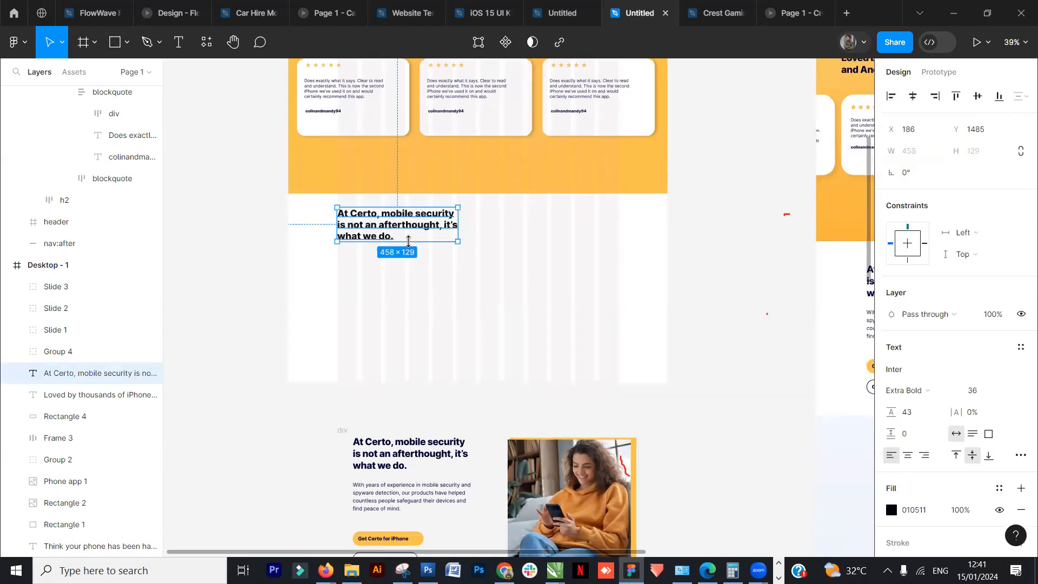
{"action": "left_click", "coordinate": [891, 510]}
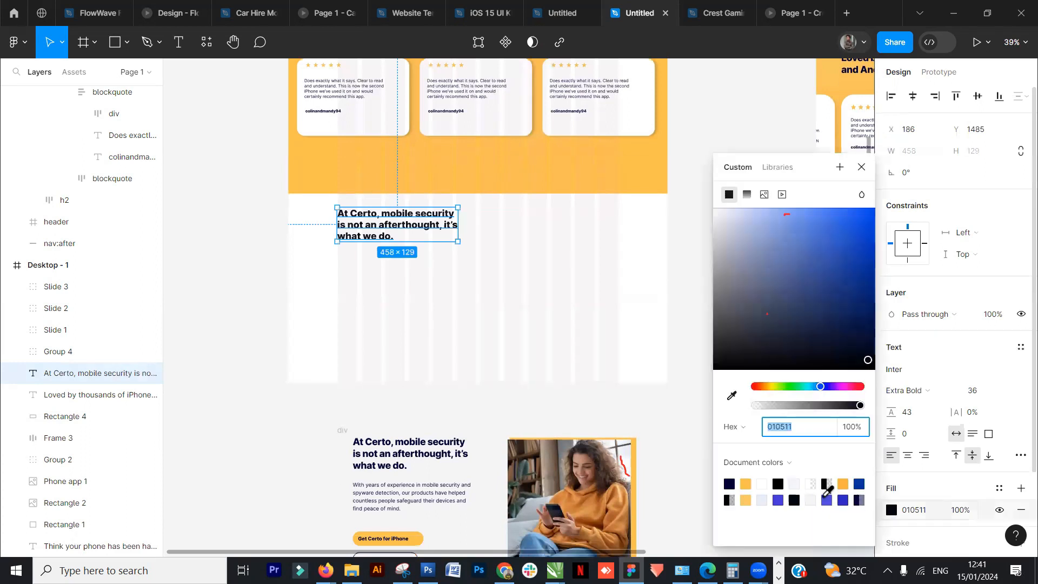
{"action": "left_click", "coordinate": [859, 484]}
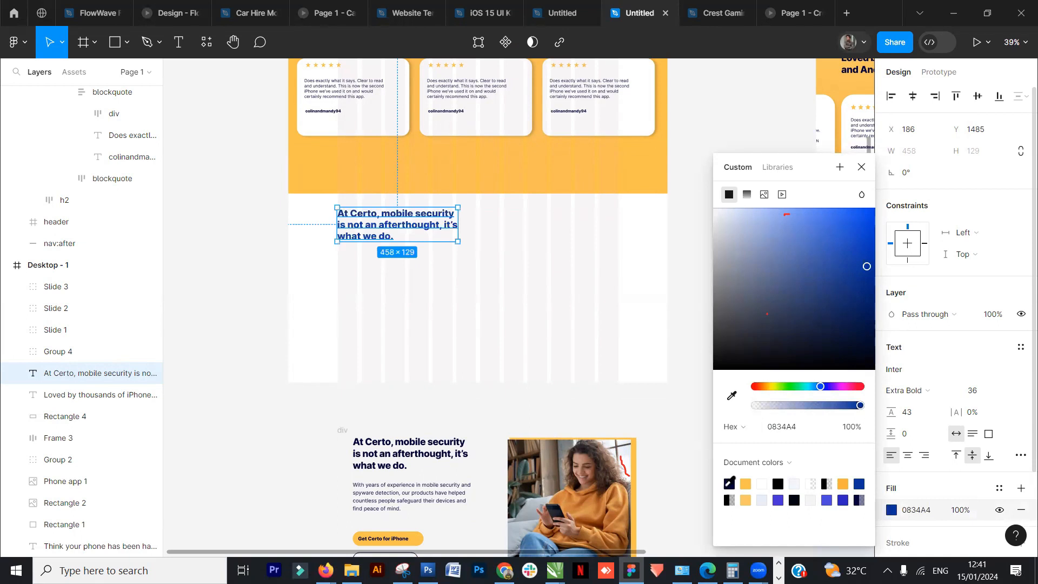
{"action": "left_click", "coordinate": [319, 343]}
- Copy the "With years of experience…" paragraph from the reference block and place it under the new heading
{"action": "scroll", "coordinate": [392, 263], "scroll_direction": "down", "scroll_amount": 1}
{"action": "scroll", "coordinate": [393, 264], "scroll_direction": "down", "scroll_amount": 1}
{"action": "left_click", "coordinate": [394, 481]}
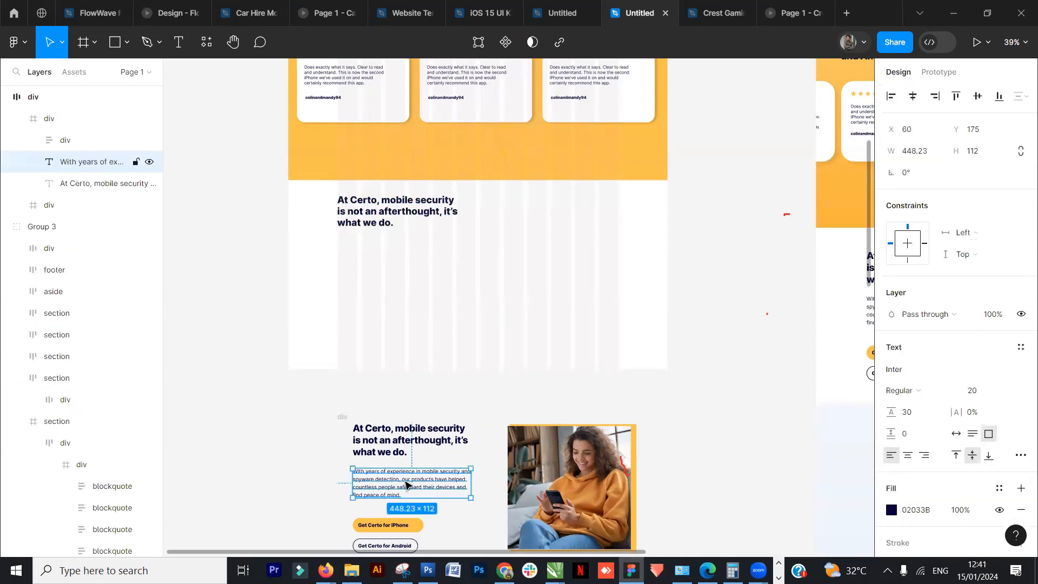
{"action": "left_click_drag", "start_coordinate": [413, 489], "coordinate": [401, 252]}
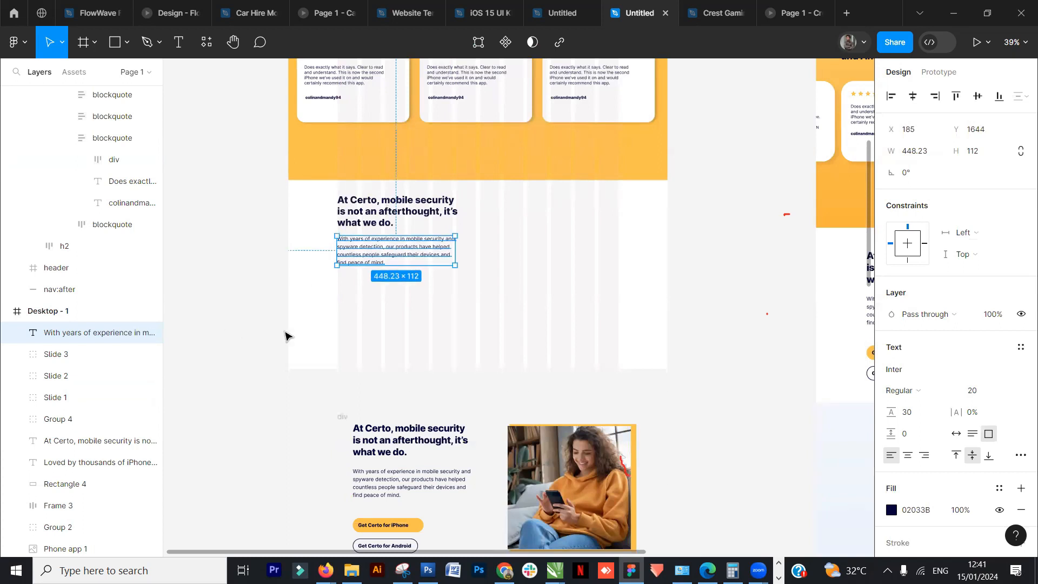
{"action": "left_click", "coordinate": [285, 346]}
- Draw a rectangle about 467 × 436 beside the new heading and paragraph as an image placeholder
{"action": "scroll", "coordinate": [498, 327], "scroll_direction": "down", "scroll_amount": 2}
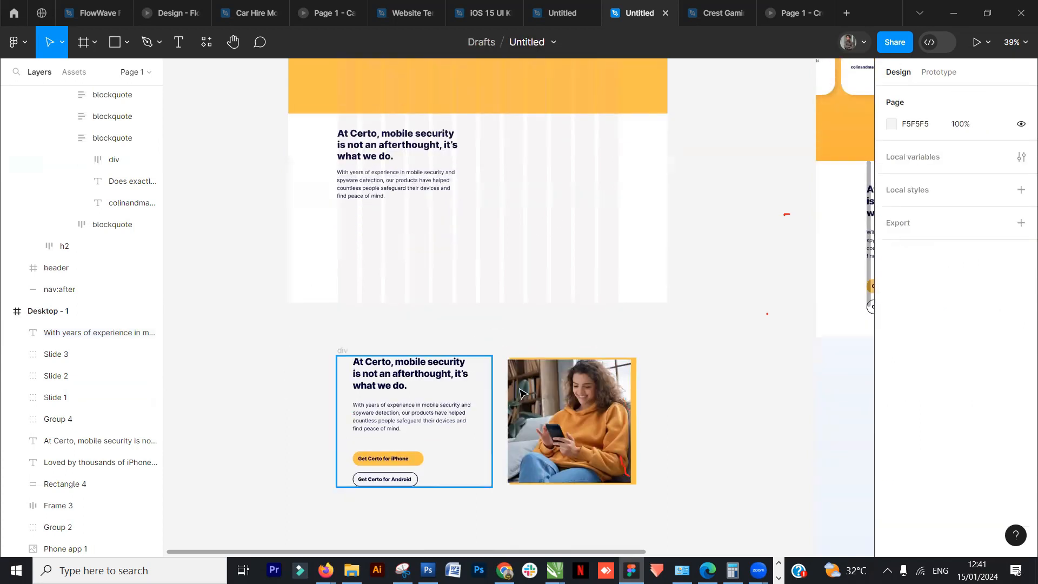
{"action": "scroll", "coordinate": [546, 208], "scroll_direction": "up", "scroll_amount": 1}
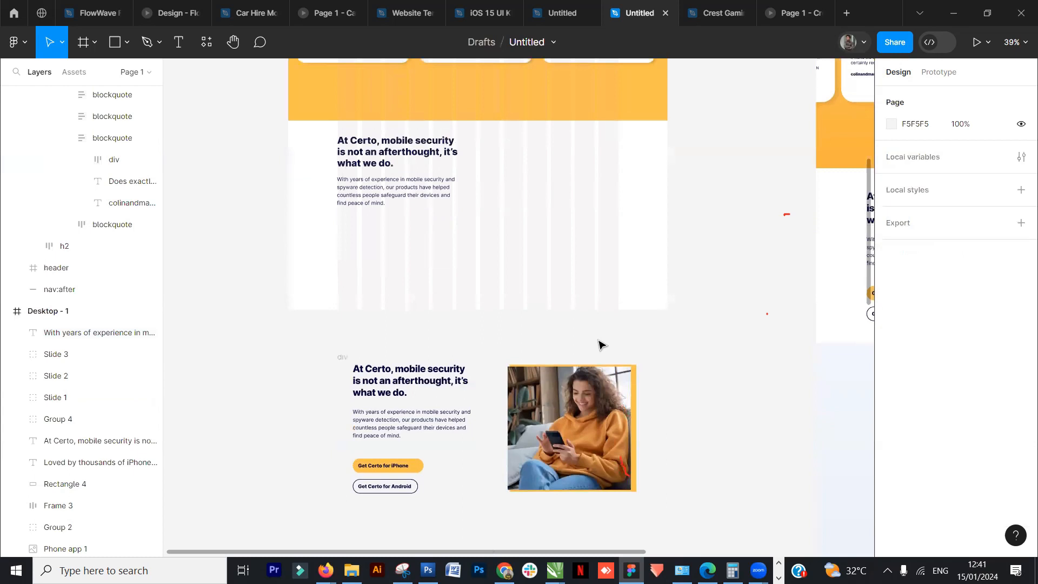
{"action": "left_click", "coordinate": [599, 420]}
{"action": "left_click", "coordinate": [722, 375]}
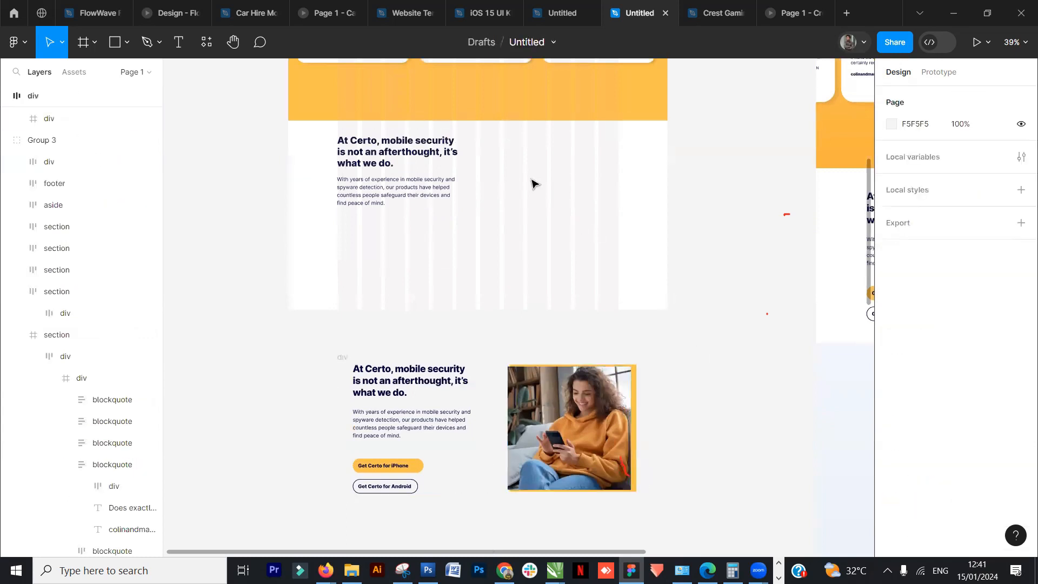
{"action": "key", "text": "r"}
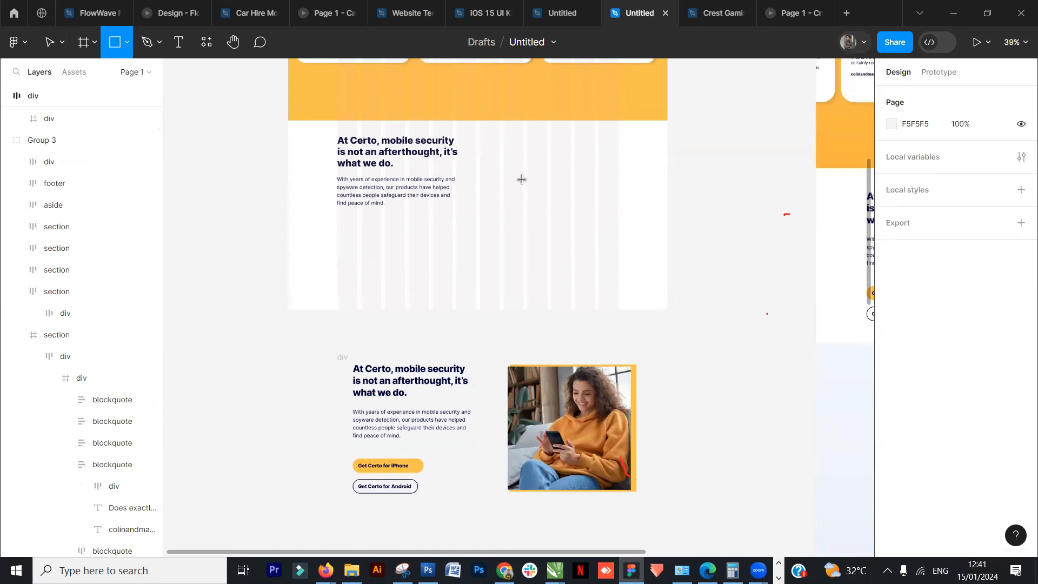
{"action": "left_click", "coordinate": [129, 48]}
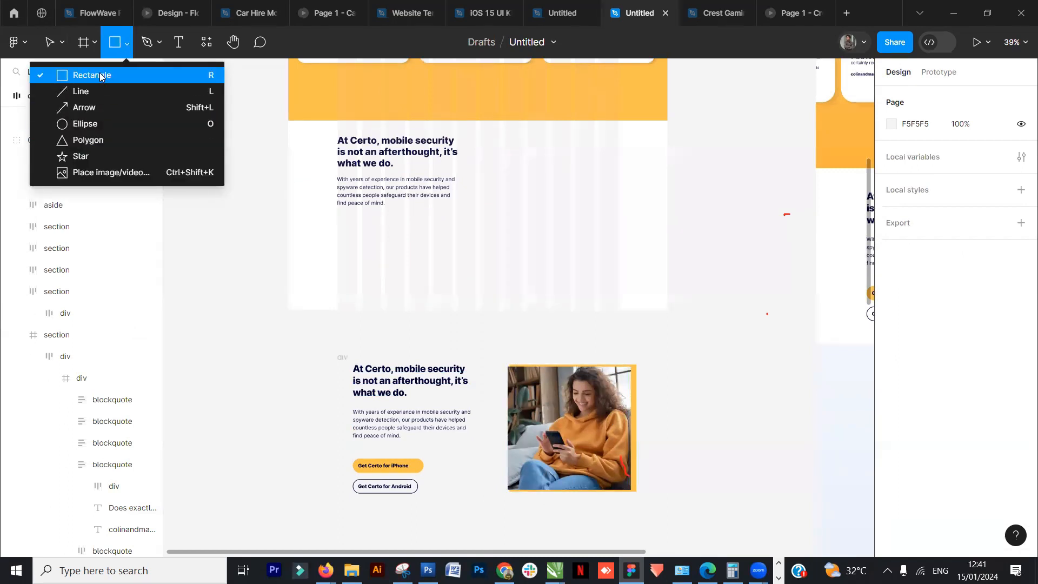
{"action": "left_click", "coordinate": [102, 75]}
{"action": "mouse_move", "coordinate": [490, 126]}
{"action": "left_mouse_down"}
{"action": "mouse_move", "coordinate": [607, 239]}
{"action": "mouse_move", "coordinate": [630, 245]}
{"action": "mouse_move", "coordinate": [618, 232]}
{"action": "mouse_move", "coordinate": [615, 241]}
{"action": "left_mouse_up"}
{"action": "left_click", "coordinate": [752, 259]}
{"action": "left_click", "coordinate": [584, 220]}
{"action": "scroll", "coordinate": [680, 344], "scroll_direction": "up", "scroll_amount": 1}
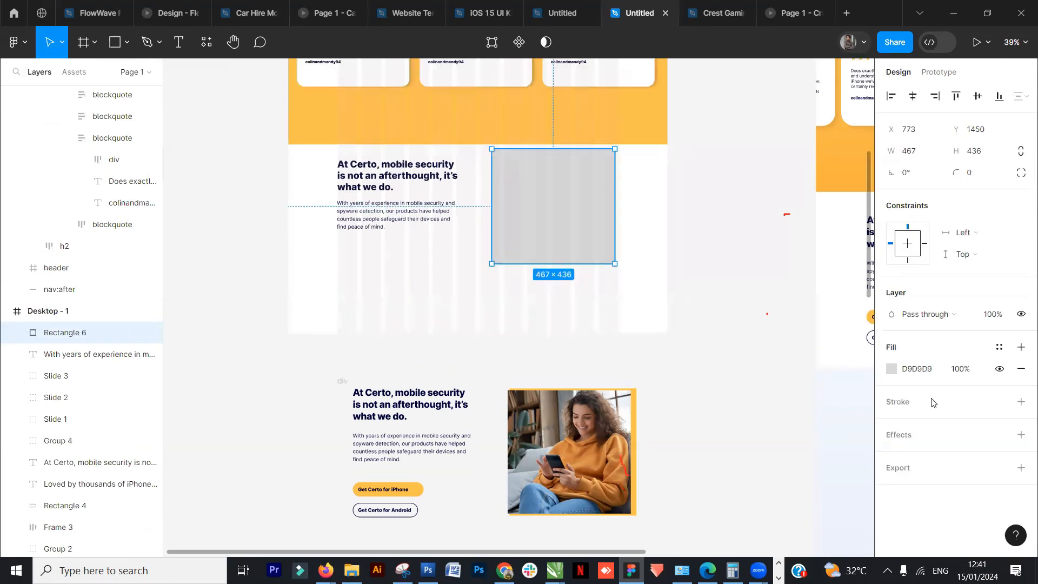
- Fill the image placeholder rectangle with the yellow FFC247 document colour
{"action": "left_click", "coordinate": [891, 369]}
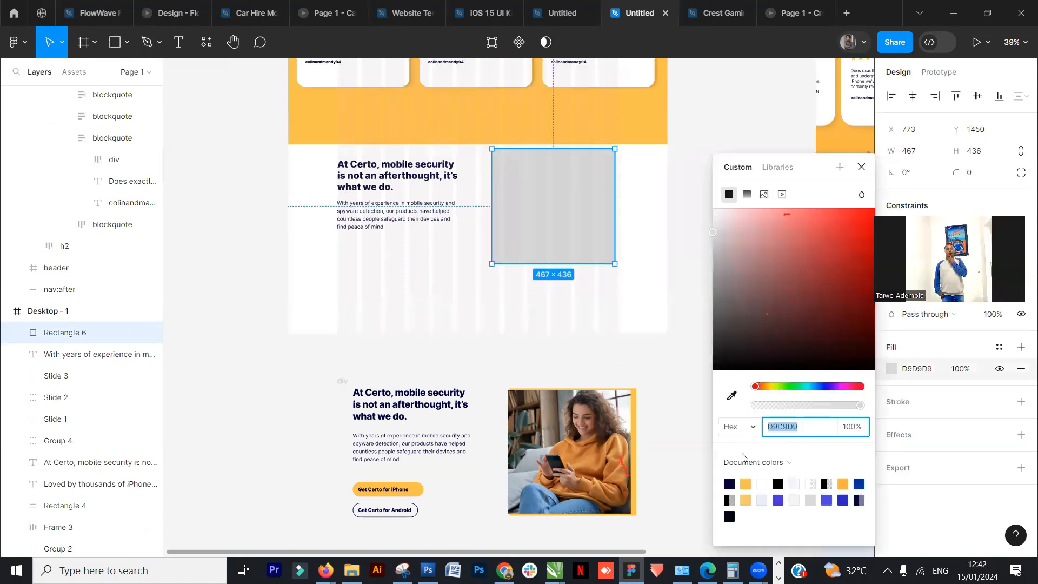
{"action": "left_click", "coordinate": [746, 484]}
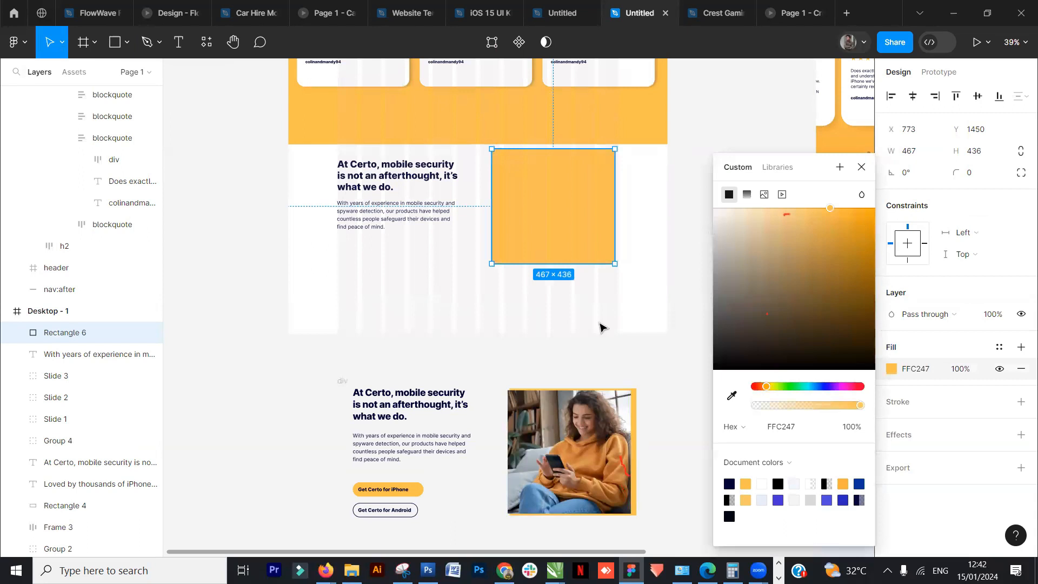
{"action": "left_click", "coordinate": [686, 227]}
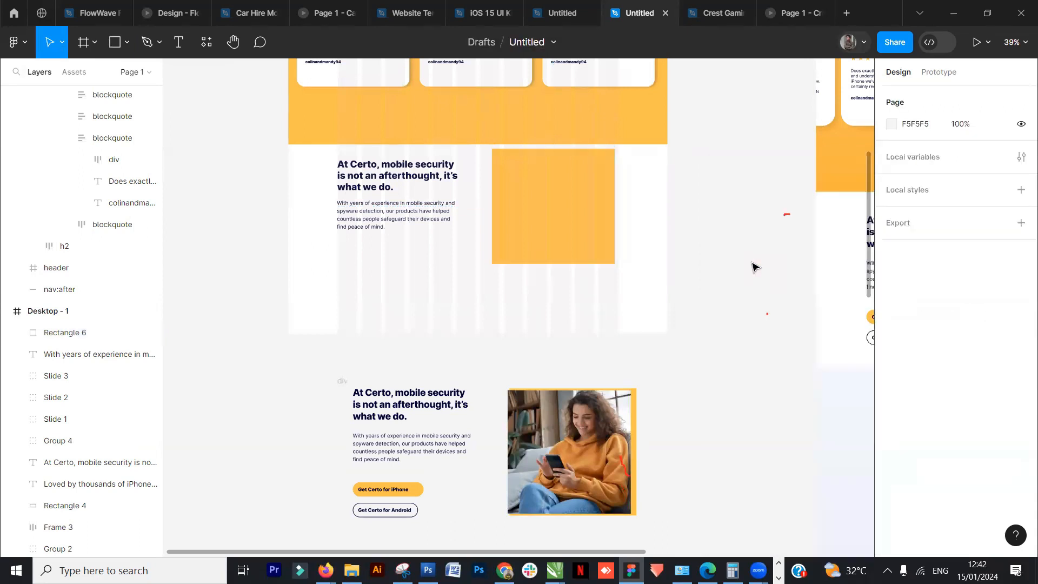
- Duplicate the yellow rectangle, offsetting the copy slightly left and down from the original
{"action": "left_click", "coordinate": [557, 226]}
{"action": "left_click", "coordinate": [735, 262]}
{"action": "left_click", "coordinate": [570, 223]}
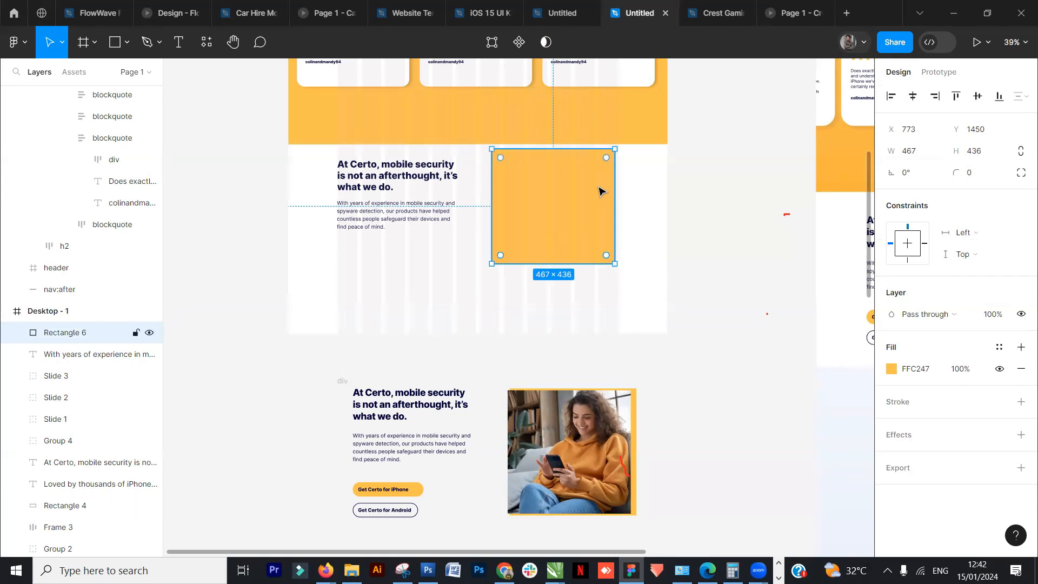
{"action": "mouse_move", "coordinate": [603, 189]}
{"action": "left_mouse_down"}
{"action": "mouse_move", "coordinate": [594, 202]}
{"action": "mouse_move", "coordinate": [596, 189]}
{"action": "left_mouse_up"}
{"action": "scroll", "coordinate": [599, 234], "scroll_direction": "up", "scroll_amount": 3}
{"action": "scroll", "coordinate": [599, 233], "scroll_direction": "up", "scroll_amount": 1}
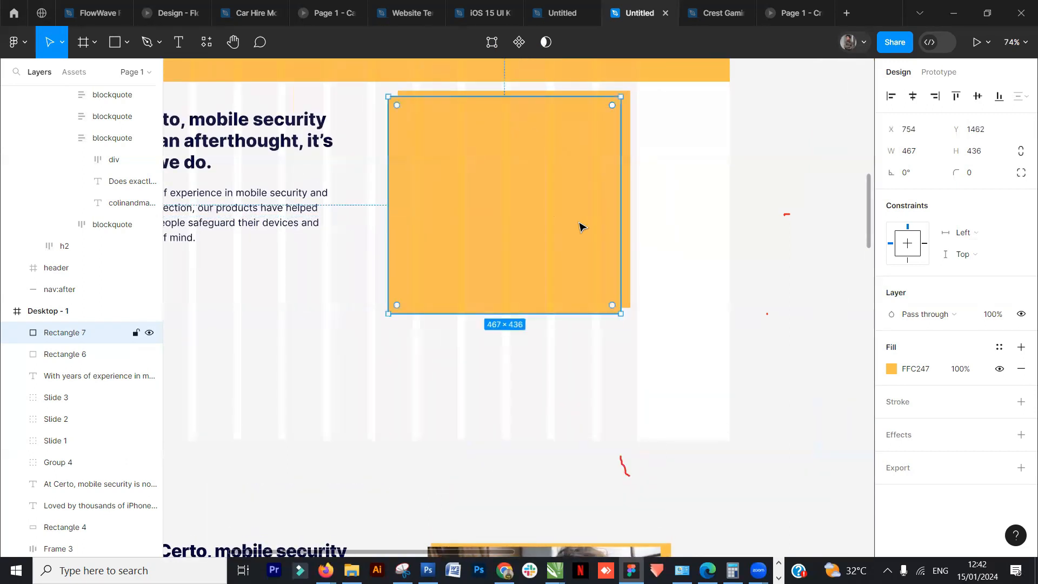
{"action": "scroll", "coordinate": [584, 227], "scroll_direction": "down", "scroll_amount": 3}
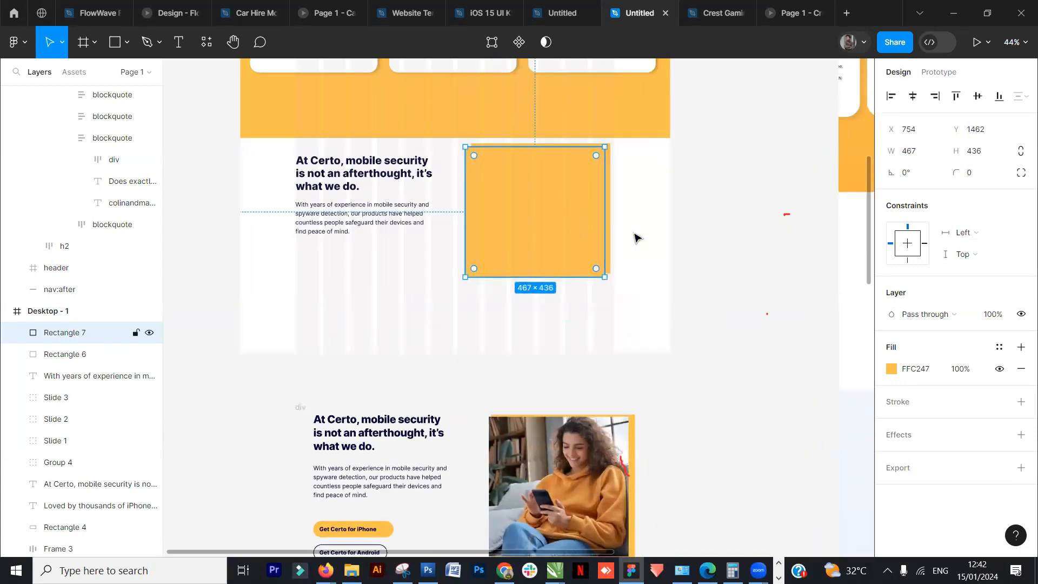
- Fill the duplicated rectangle with the Capturefew image from the resources folder
{"action": "left_click", "coordinate": [714, 271]}
{"action": "left_click", "coordinate": [541, 241]}
{"action": "left_click", "coordinate": [890, 369]}
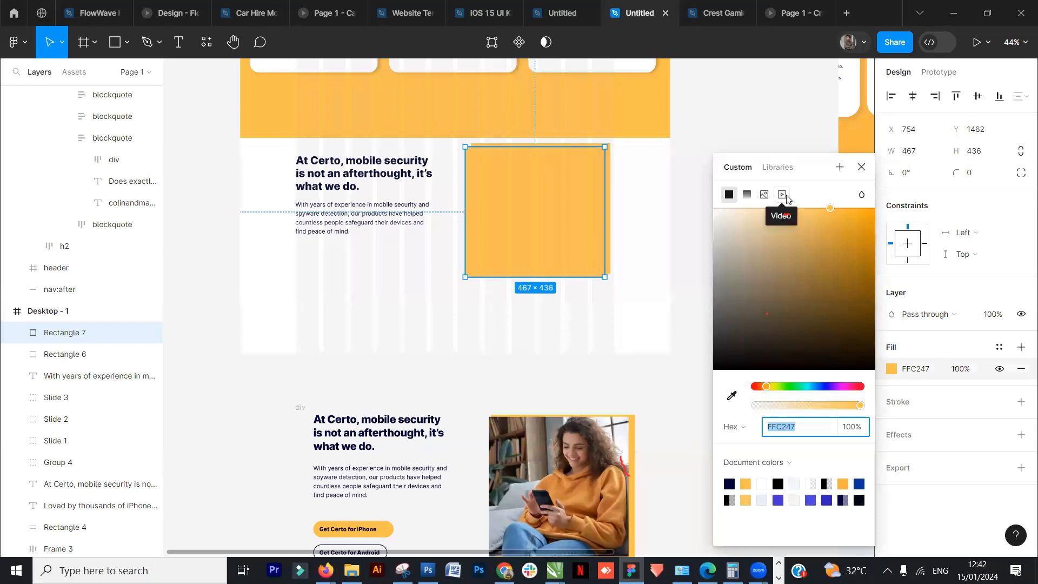
{"action": "left_click", "coordinate": [764, 194]}
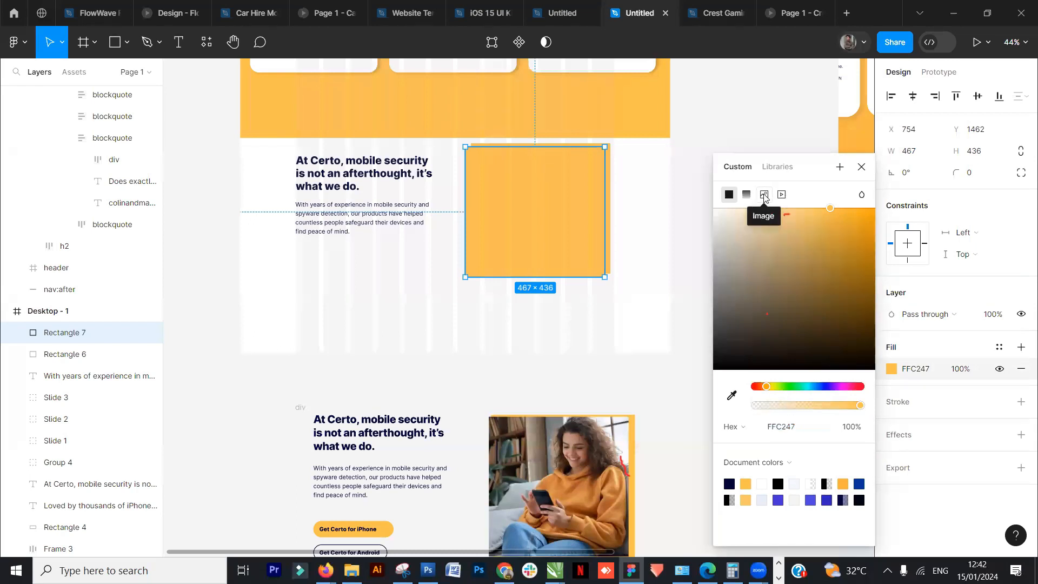
{"action": "left_click", "coordinate": [788, 293]}
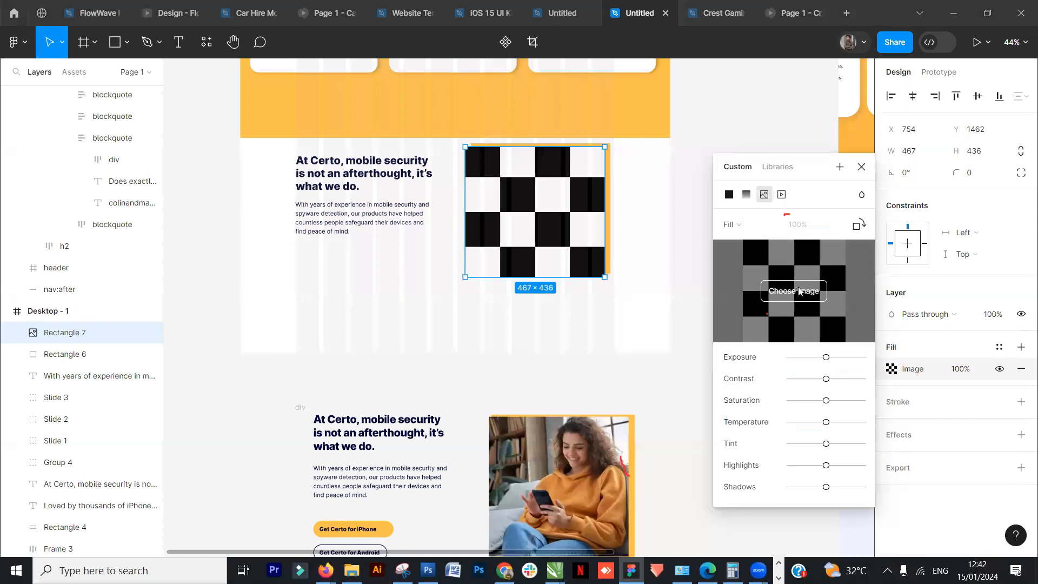
{"action": "scroll", "coordinate": [219, 195], "scroll_direction": "down", "scroll_amount": 1}
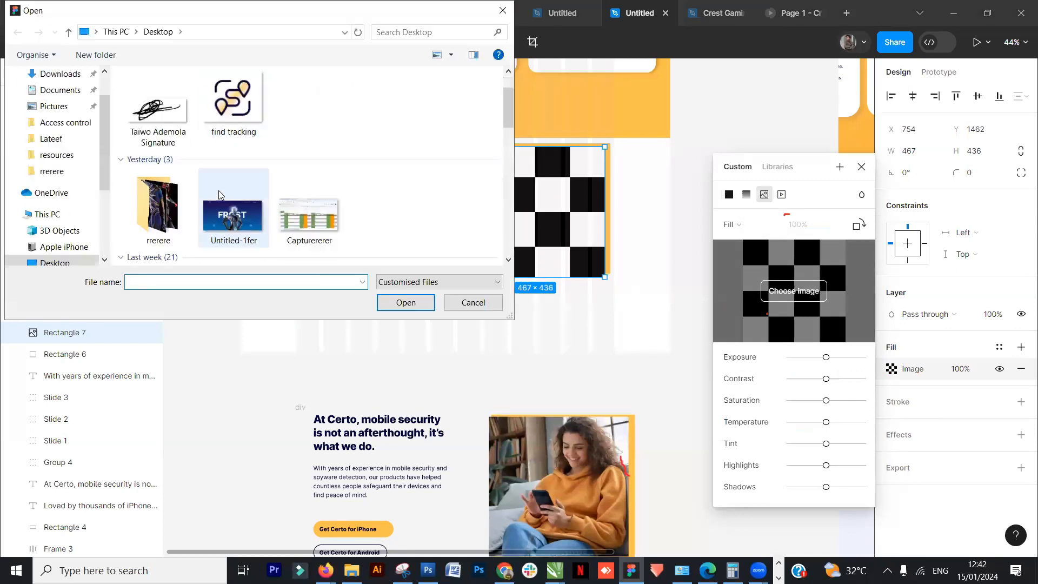
{"action": "scroll", "coordinate": [216, 211], "scroll_direction": "down", "scroll_amount": 5}
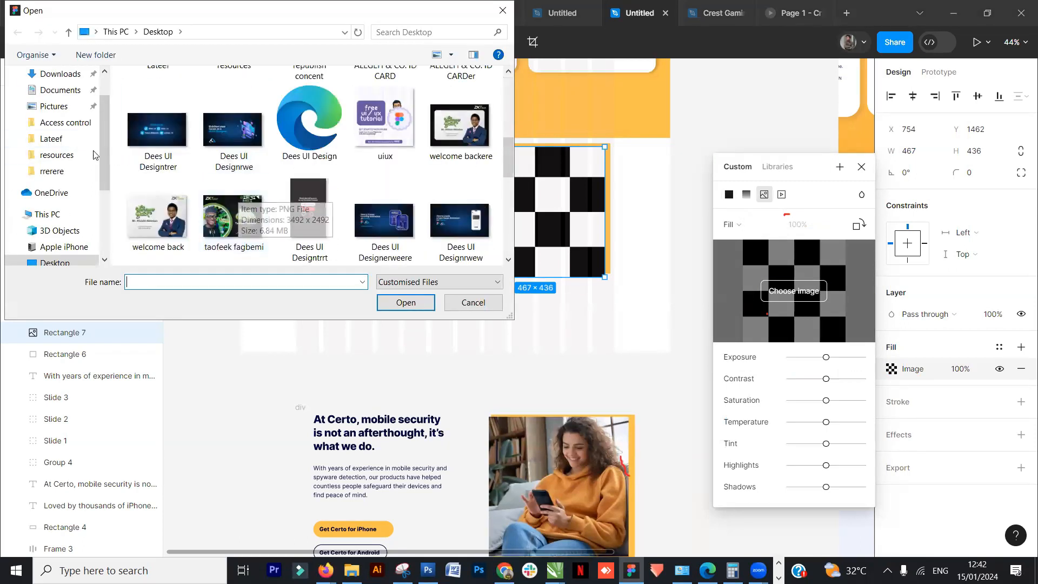
{"action": "left_click", "coordinate": [57, 155]}
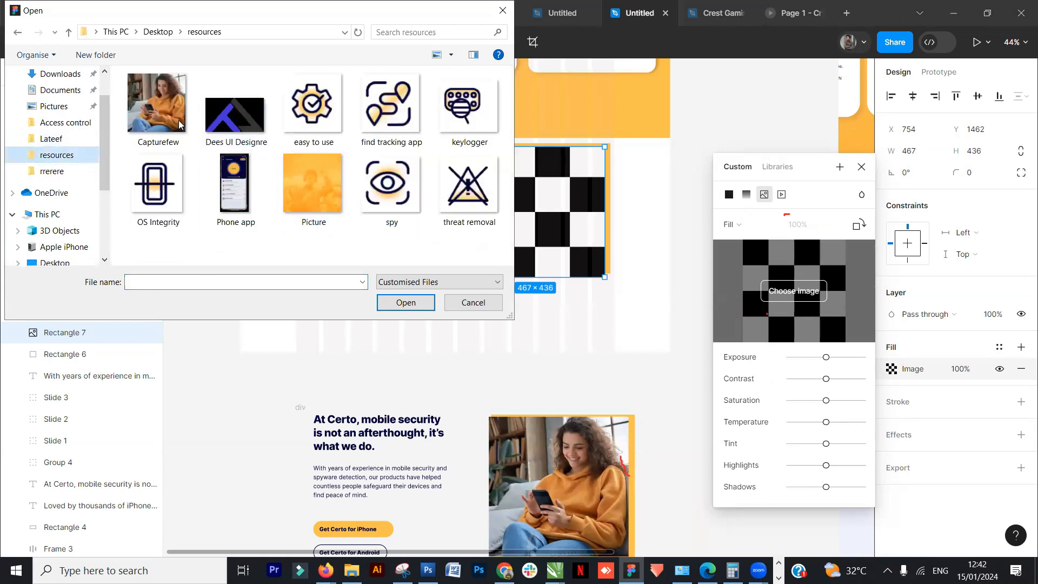
{"action": "left_click", "coordinate": [157, 103]}
{"action": "left_click", "coordinate": [406, 302]}
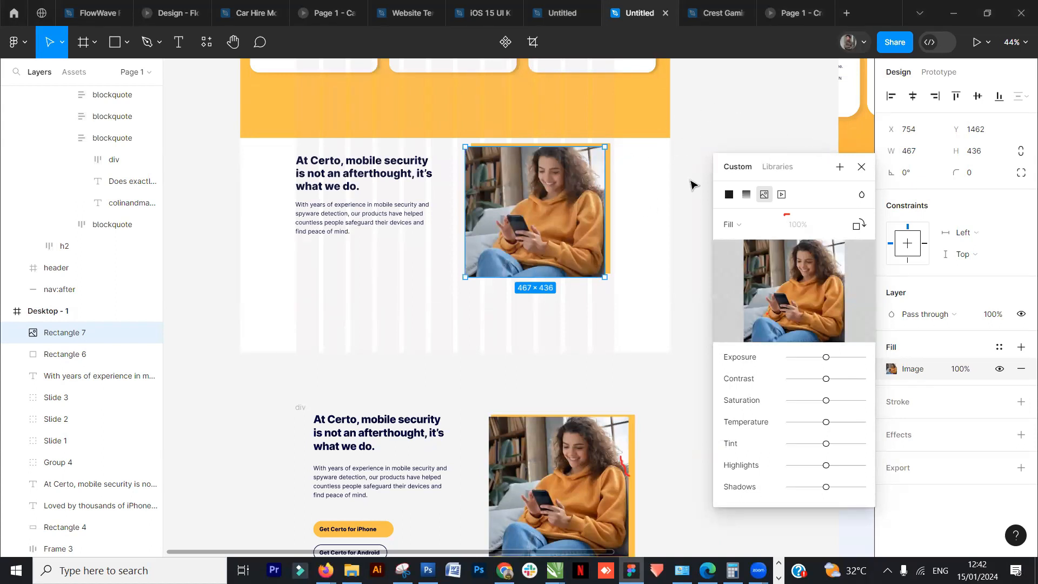
- Try switching the image fill to Crop and repositioning it, then return it to Fill
{"action": "mouse_move", "coordinate": [751, 261]}
{"action": "left_click", "coordinate": [773, 227]}
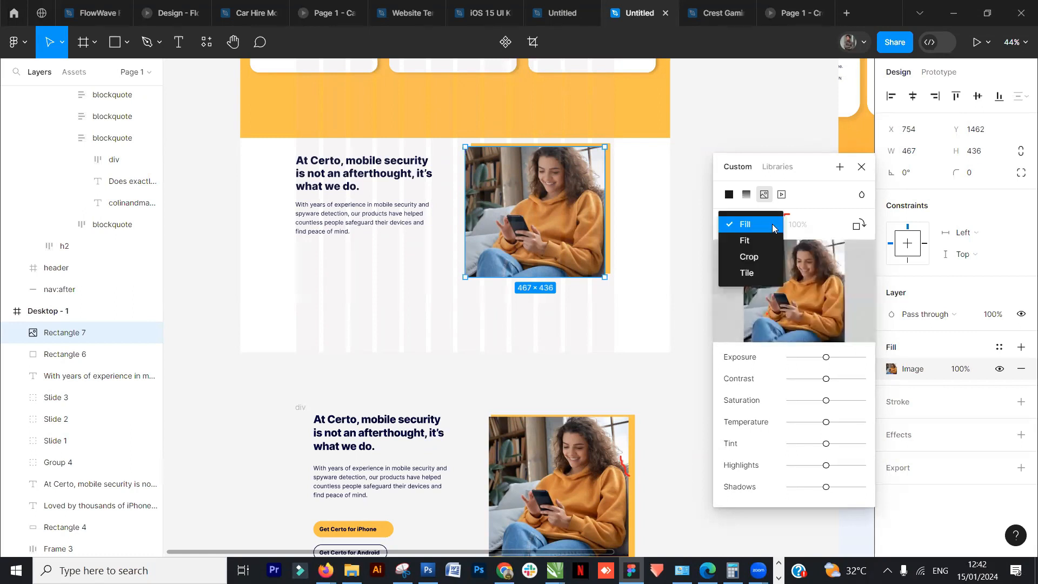
{"action": "left_click", "coordinate": [757, 256]}
{"action": "mouse_move", "coordinate": [508, 241]}
{"action": "left_mouse_down"}
{"action": "mouse_move", "coordinate": [513, 226]}
{"action": "mouse_move", "coordinate": [497, 233]}
{"action": "left_mouse_up"}
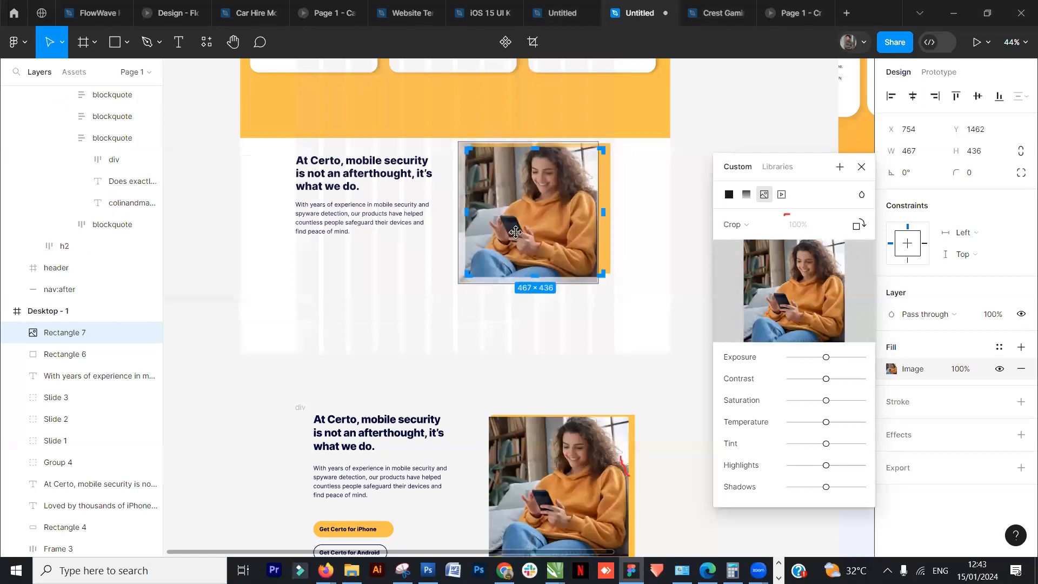
{"action": "left_click", "coordinate": [758, 231]}
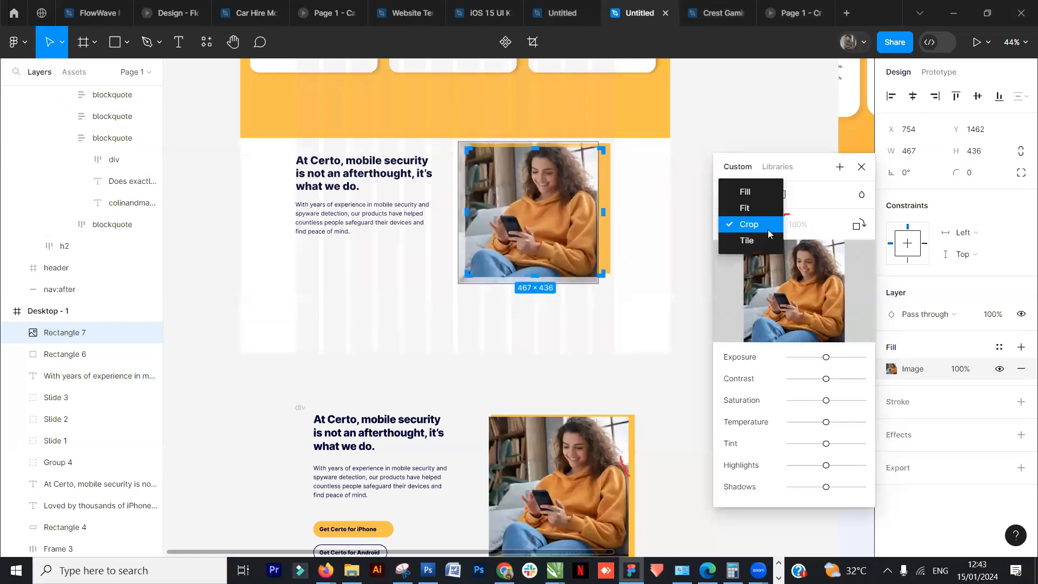
{"action": "left_click", "coordinate": [754, 198]}
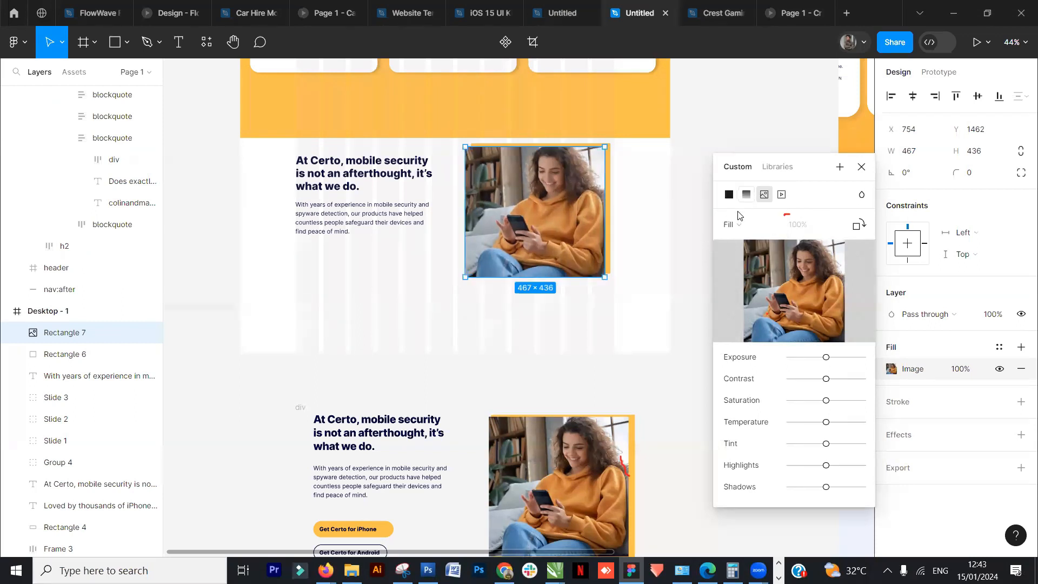
{"action": "left_click", "coordinate": [721, 137]}
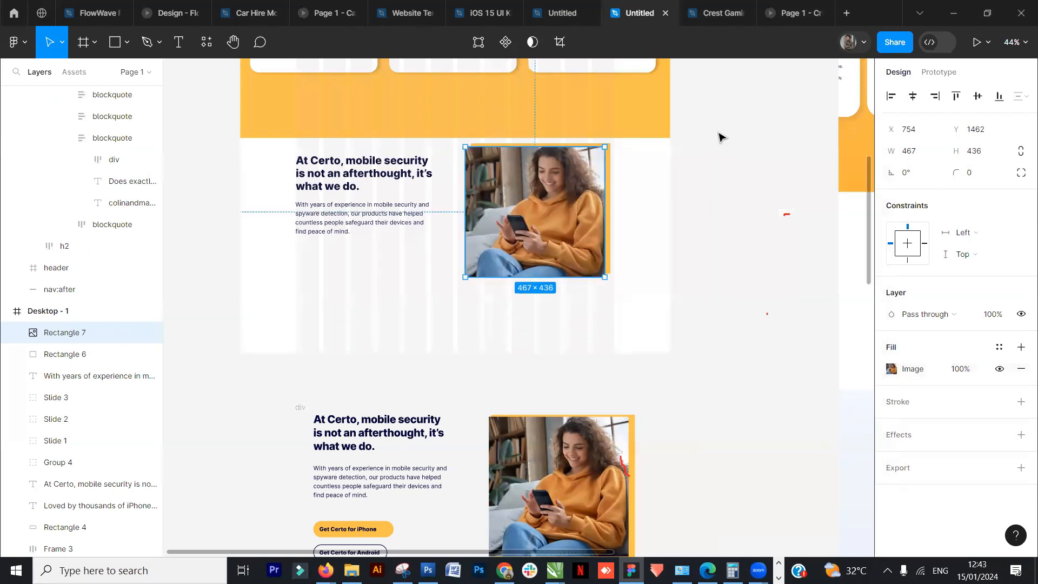
- Extend the yellow backing rectangle's height to about 459 so it shows below the image
{"action": "left_click", "coordinate": [603, 302]}
{"action": "scroll", "coordinate": [606, 303], "scroll_direction": "down", "scroll_amount": 1}
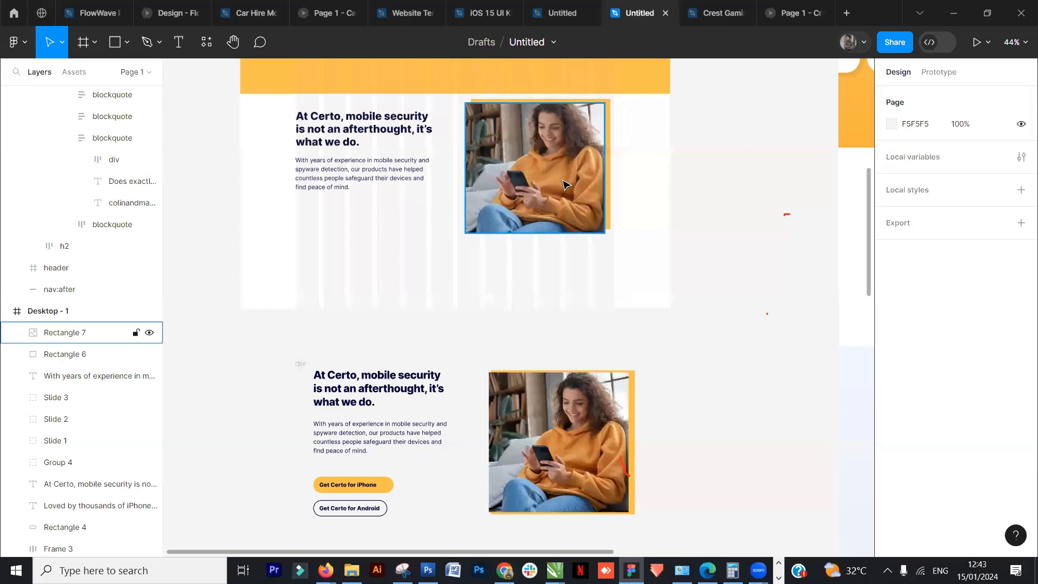
{"action": "left_click", "coordinate": [587, 196]}
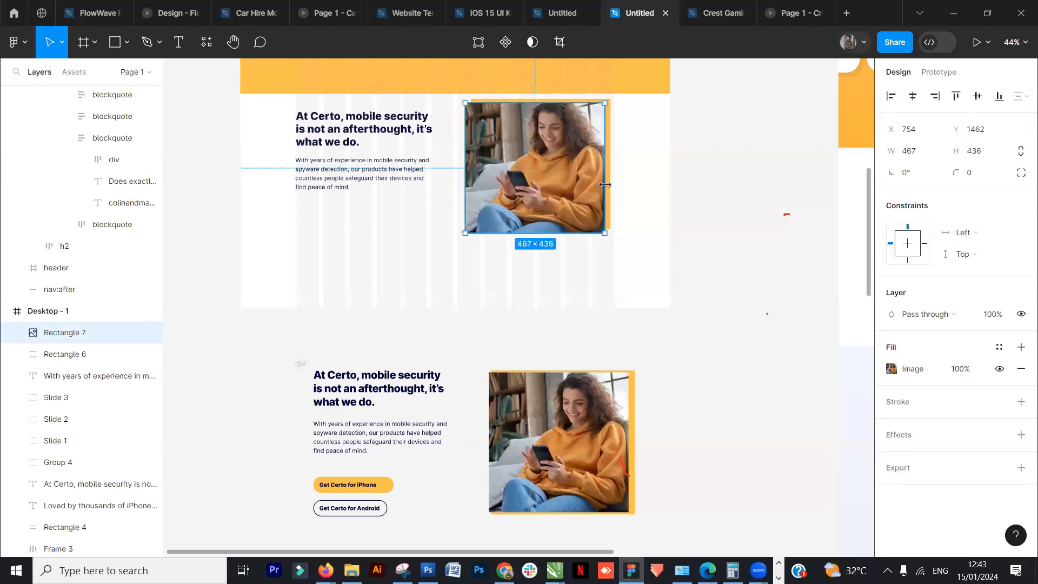
{"action": "left_click", "coordinate": [725, 260]}
{"action": "left_click", "coordinate": [537, 189]}
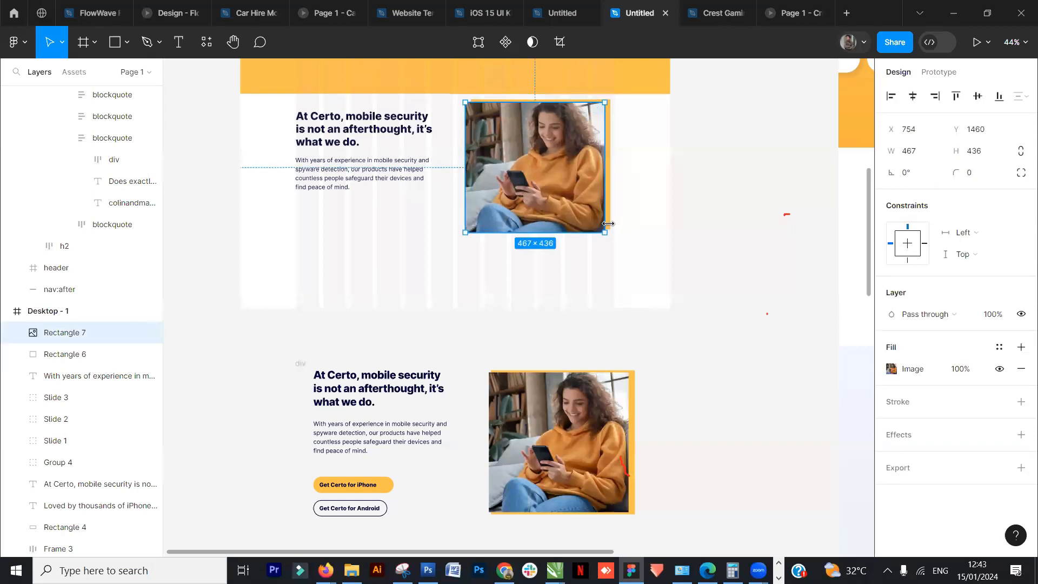
{"action": "scroll", "coordinate": [613, 217], "scroll_direction": "up", "scroll_amount": 5}
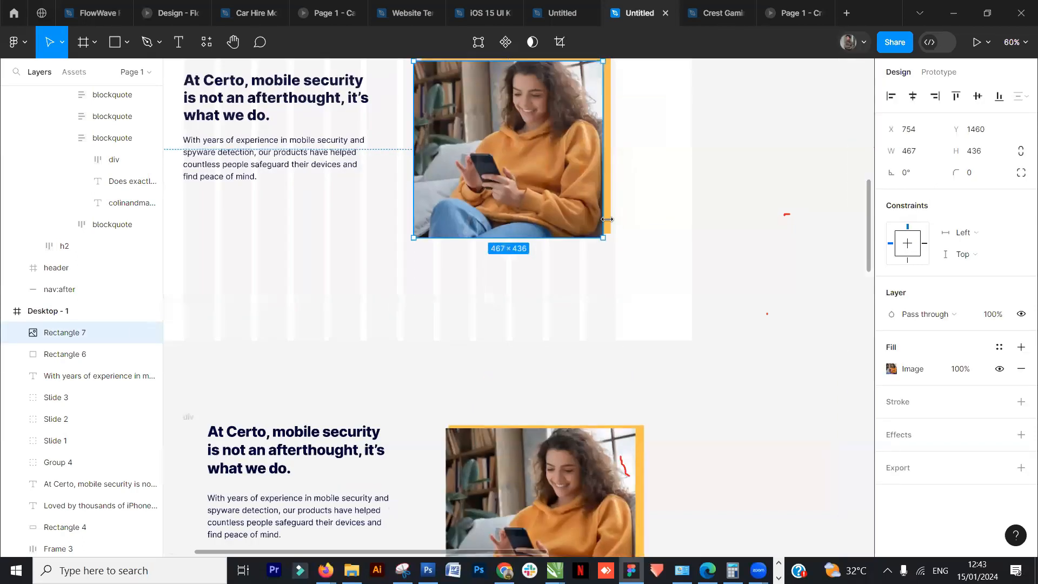
{"action": "left_click", "coordinate": [608, 225]}
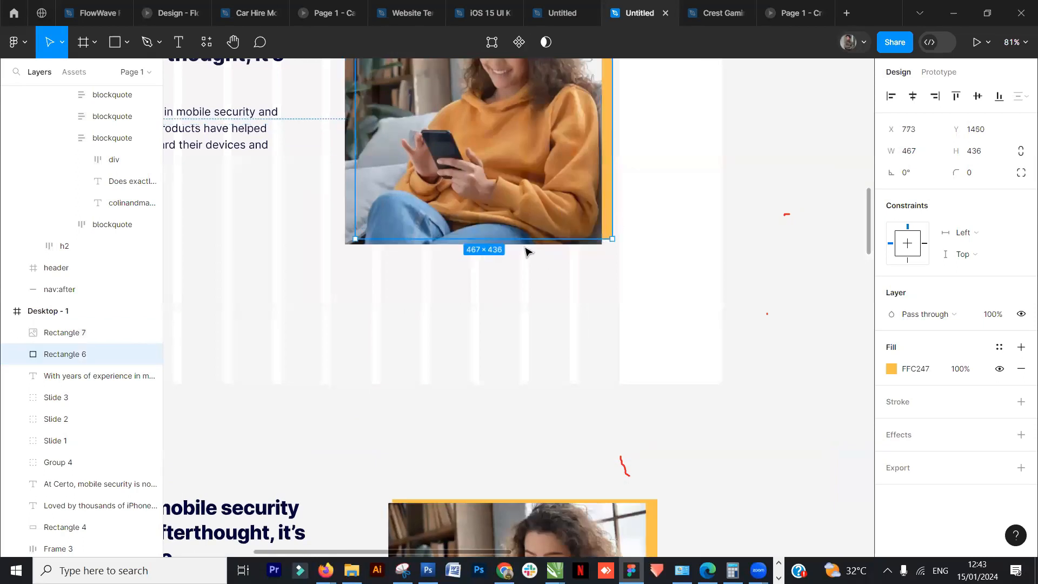
{"action": "left_click_drag", "start_coordinate": [518, 241], "coordinate": [518, 251]}
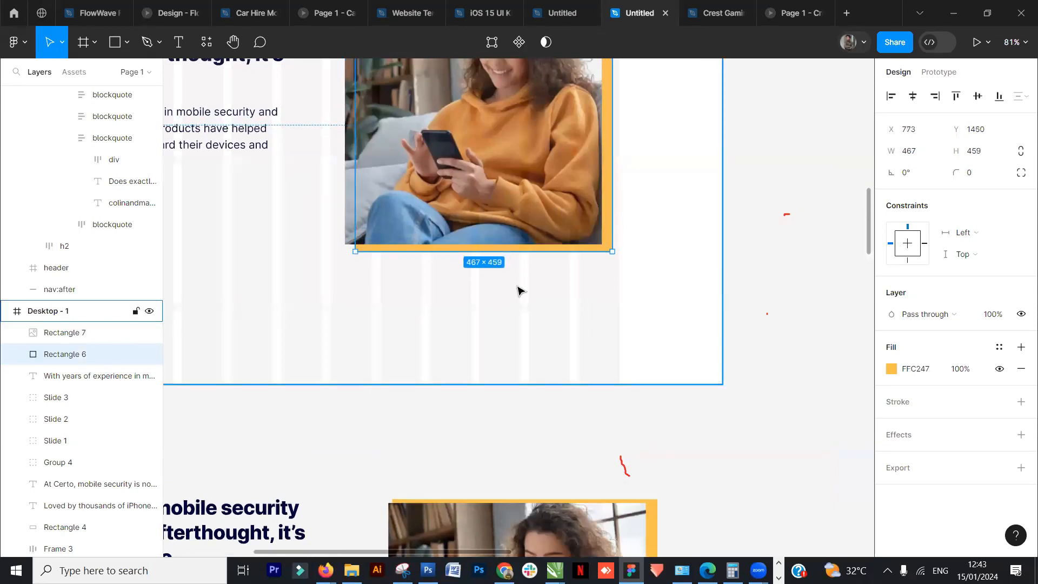
- Draw a rectangle about 345 × 76 under the paragraph as a button shape
{"action": "scroll", "coordinate": [518, 291], "scroll_direction": "down", "scroll_amount": 3}
{"action": "scroll", "coordinate": [518, 291], "scroll_direction": "down", "scroll_amount": 3}
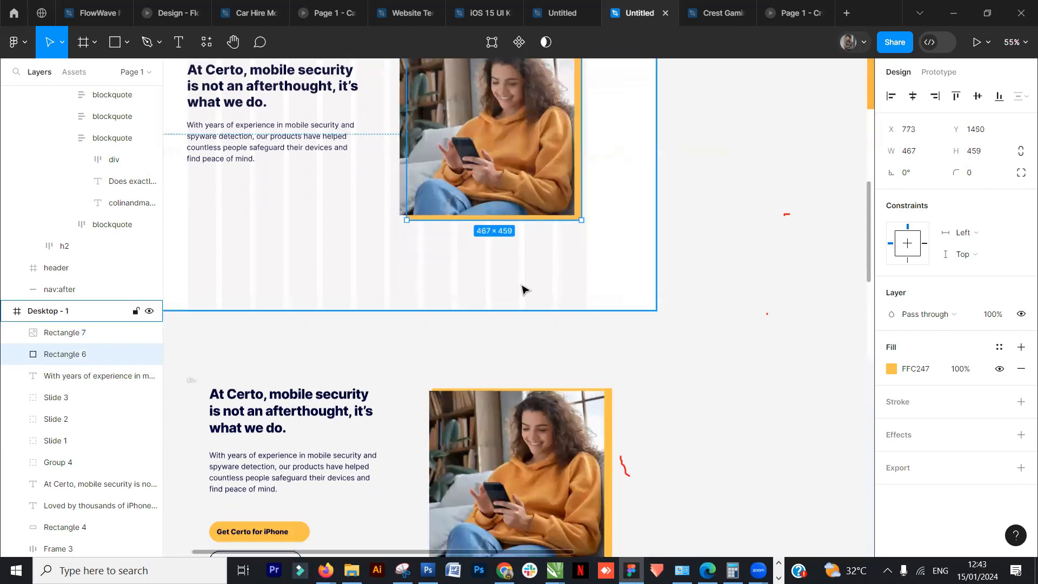
{"action": "scroll", "coordinate": [519, 290], "scroll_direction": "down", "scroll_amount": 1}
{"action": "left_click", "coordinate": [643, 271]}
{"action": "scroll", "coordinate": [639, 271], "scroll_direction": "up", "scroll_amount": 2}
{"action": "left_click_drag", "start_coordinate": [590, 341], "coordinate": [551, 327]}
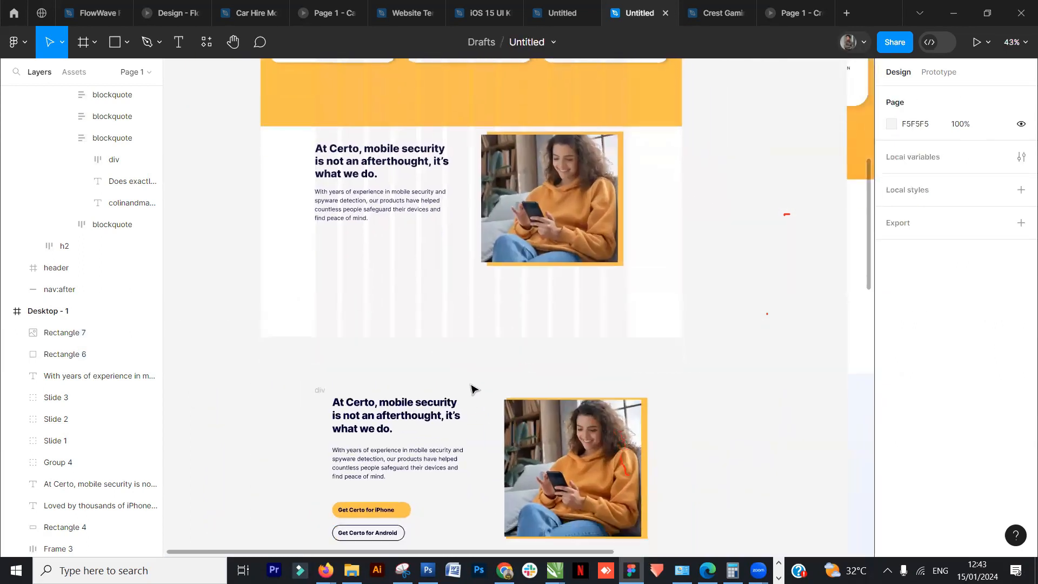
{"action": "left_click", "coordinate": [405, 512]}
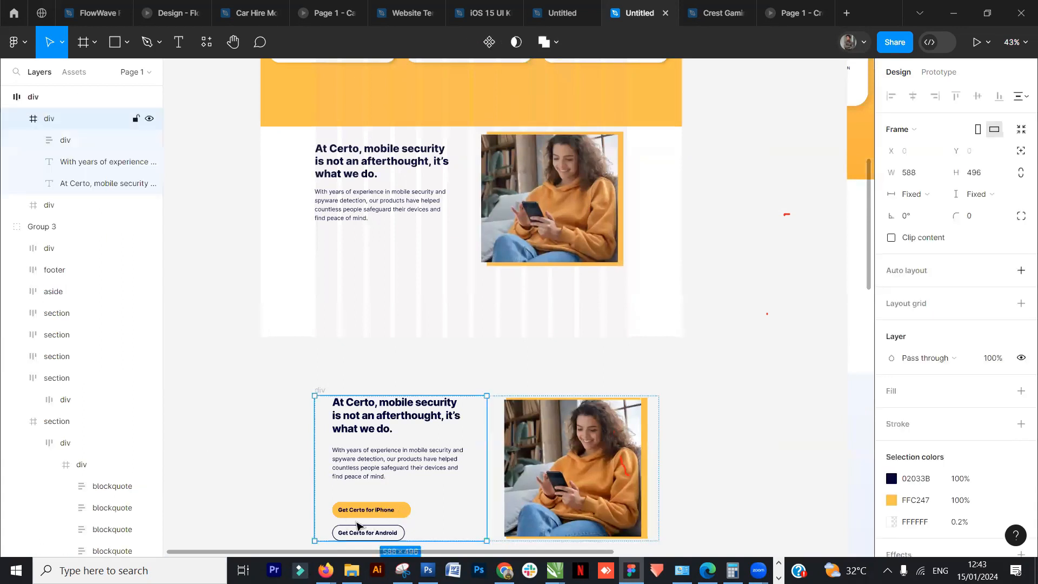
{"action": "left_click", "coordinate": [114, 42]}
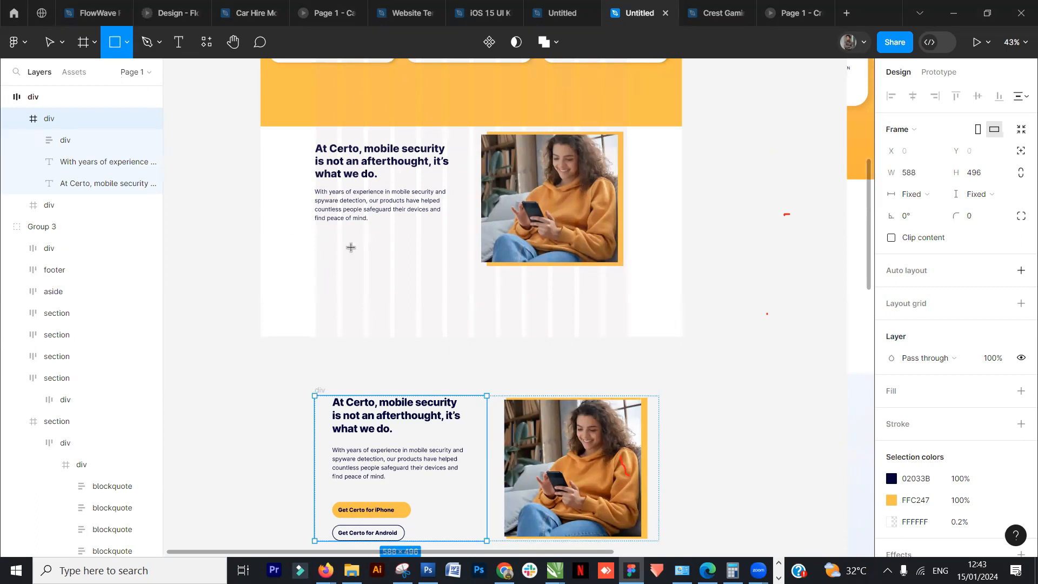
{"action": "left_click_drag", "start_coordinate": [317, 232], "coordinate": [416, 254]}
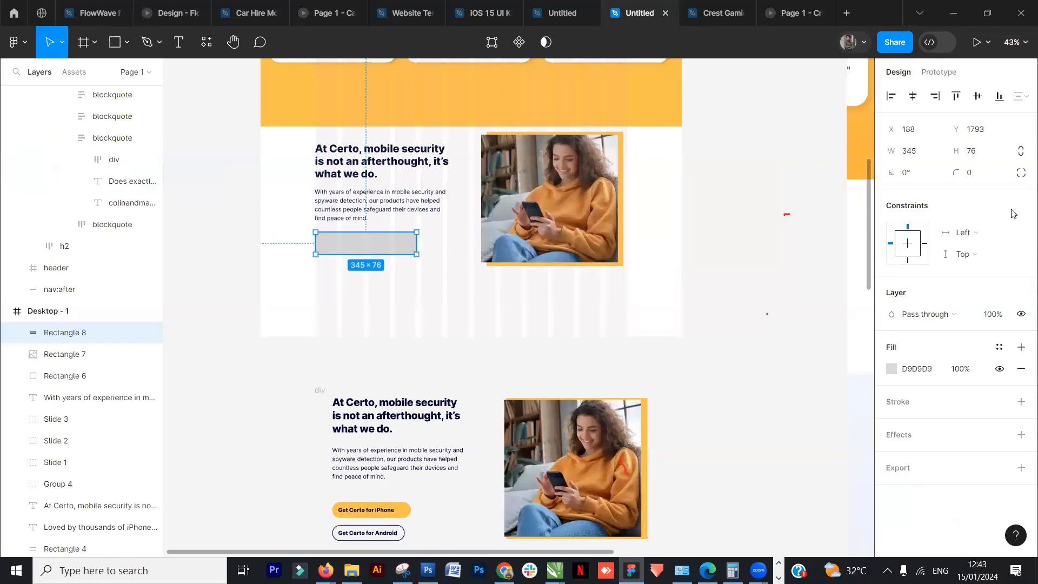
- Round the button rectangle's corners, setting the corner radius to 21
{"action": "left_click", "coordinate": [967, 173]}
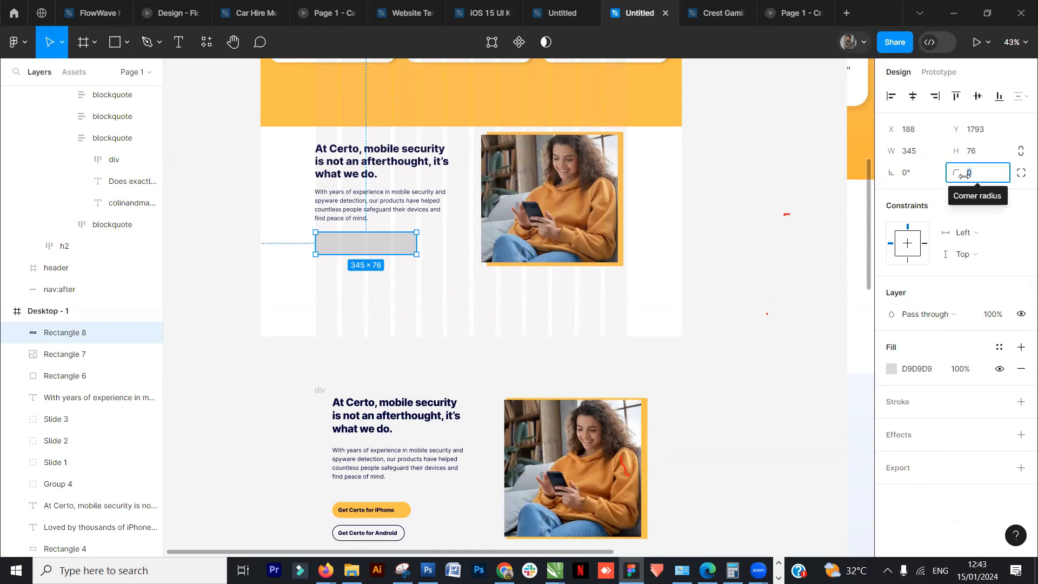
{"action": "type", "text": "20"}
{"action": "key", "text": "Return"}
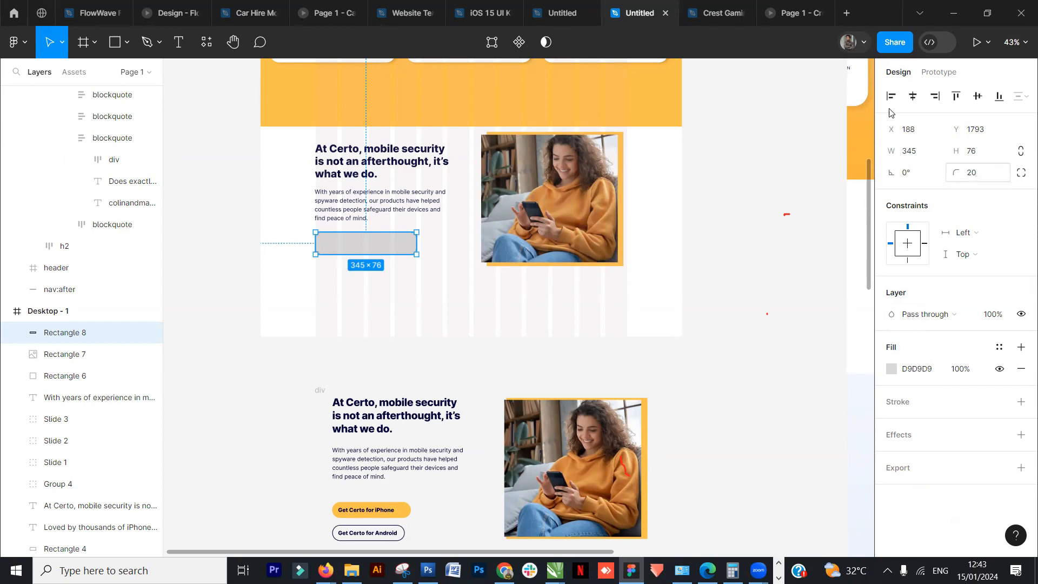
{"action": "mouse_move", "coordinate": [955, 173]}
{"action": "left_mouse_down"}
{"action": "mouse_move", "coordinate": [1033, 182]}
{"action": "mouse_move", "coordinate": [940, 181]}
{"action": "mouse_move", "coordinate": [969, 176]}
{"action": "left_mouse_up"}
{"action": "scroll", "coordinate": [378, 308], "scroll_direction": "up", "scroll_amount": 5}
{"action": "left_click", "coordinate": [436, 201]}
{"action": "left_click", "coordinate": [463, 139]}
{"action": "left_click_drag", "start_coordinate": [955, 173], "coordinate": [935, 178]}
- Fill the button rectangle with the yellow FFC247 document colour
{"action": "scroll", "coordinate": [452, 321], "scroll_direction": "down", "scroll_amount": 1}
{"action": "scroll", "coordinate": [451, 322], "scroll_direction": "down", "scroll_amount": 5}
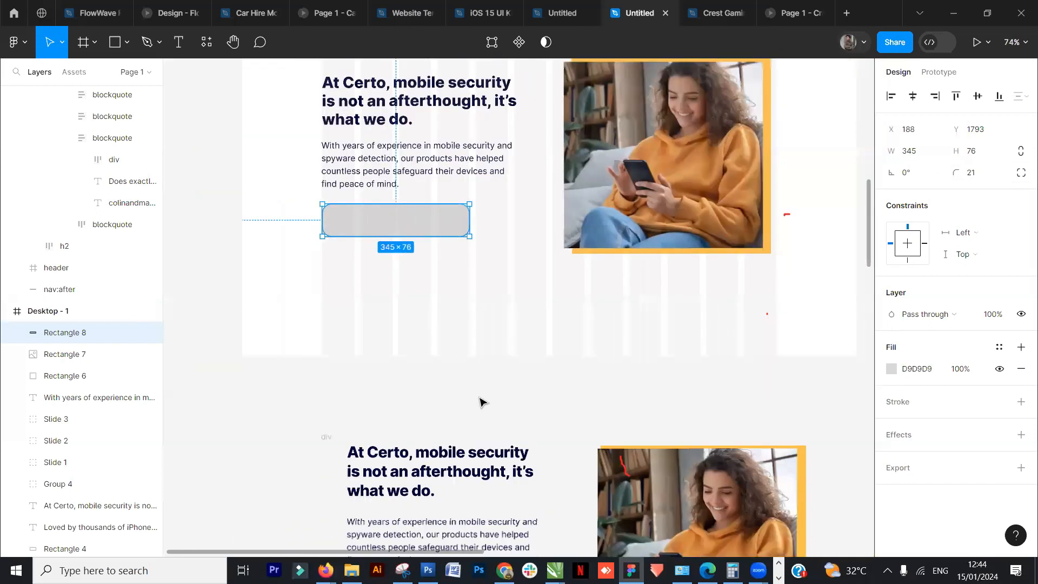
{"action": "left_click", "coordinate": [450, 278]}
{"action": "left_click", "coordinate": [433, 241]}
{"action": "scroll", "coordinate": [442, 328], "scroll_direction": "down", "scroll_amount": 1}
{"action": "scroll", "coordinate": [442, 328], "scroll_direction": "down", "scroll_amount": 2}
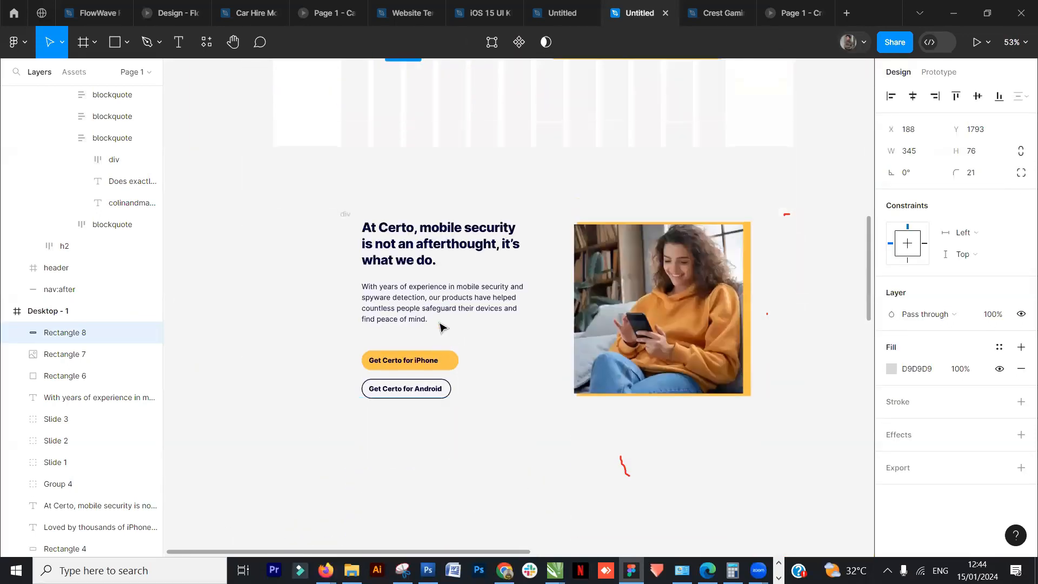
{"action": "left_click", "coordinate": [892, 369]}
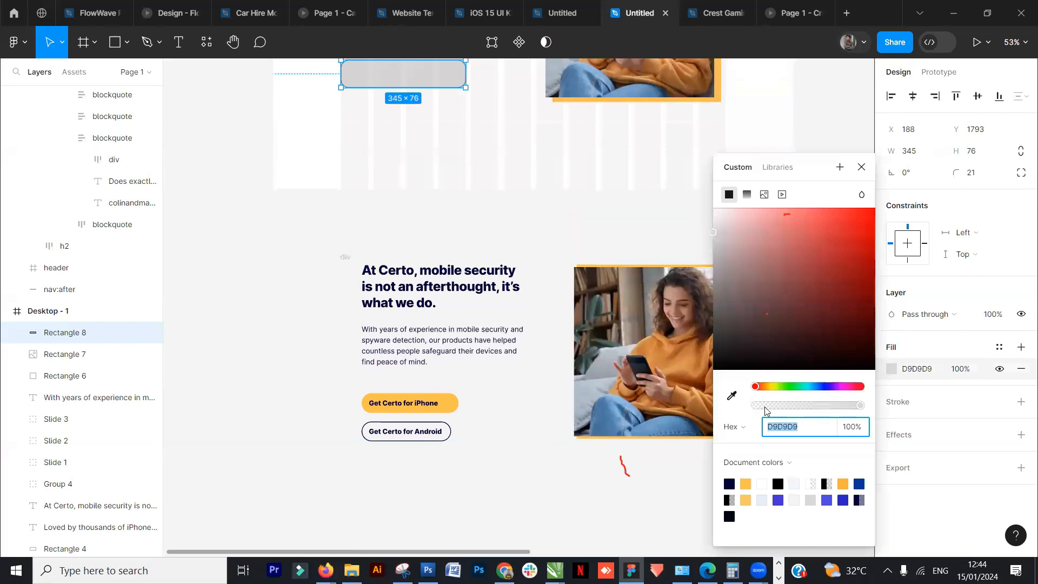
{"action": "left_click", "coordinate": [746, 484]}
{"action": "left_click", "coordinate": [292, 321]}
- Duplicate the new heading and place the copy below the button rectangle
{"action": "scroll", "coordinate": [303, 310], "scroll_direction": "up", "scroll_amount": 1}
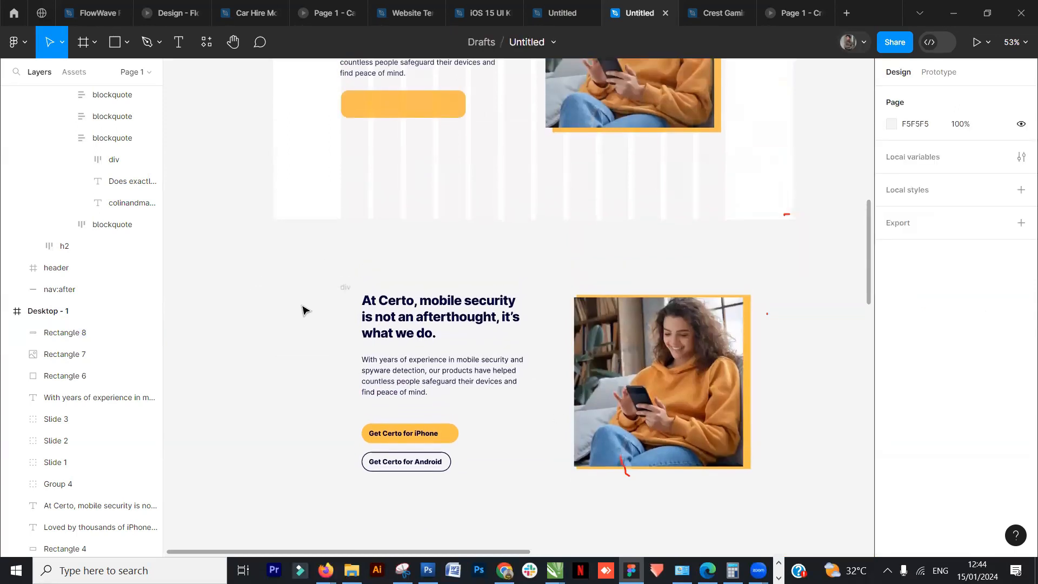
{"action": "scroll", "coordinate": [303, 310], "scroll_direction": "up", "scroll_amount": 1}
{"action": "left_click_drag", "start_coordinate": [416, 87], "coordinate": [413, 232]}
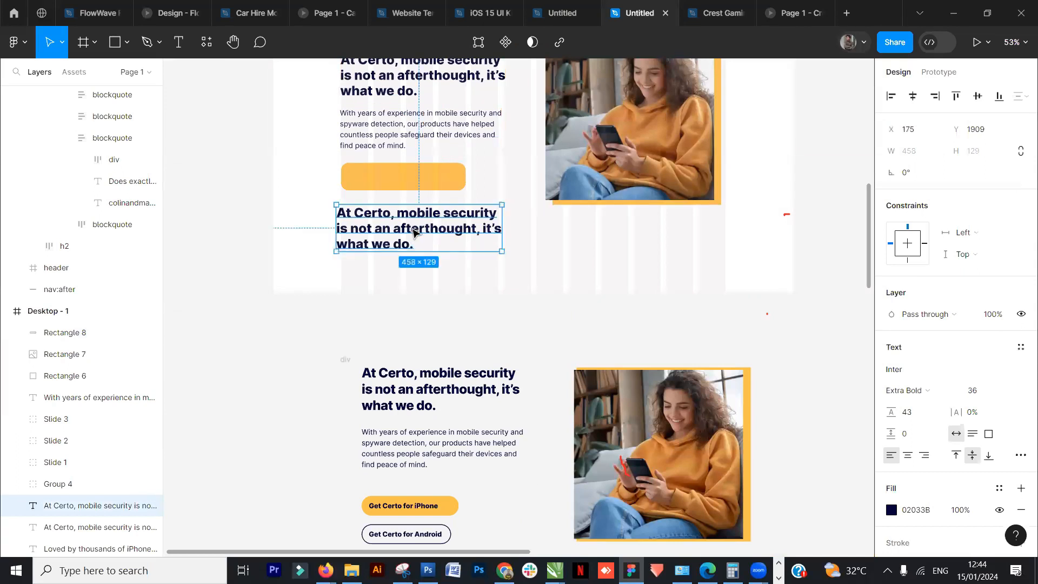
- Replace the copied heading's text with "Get Certo for iPhone" and set its font size to 20
{"action": "double_click", "coordinate": [413, 230]}
{"action": "type", "text": "Ge"}
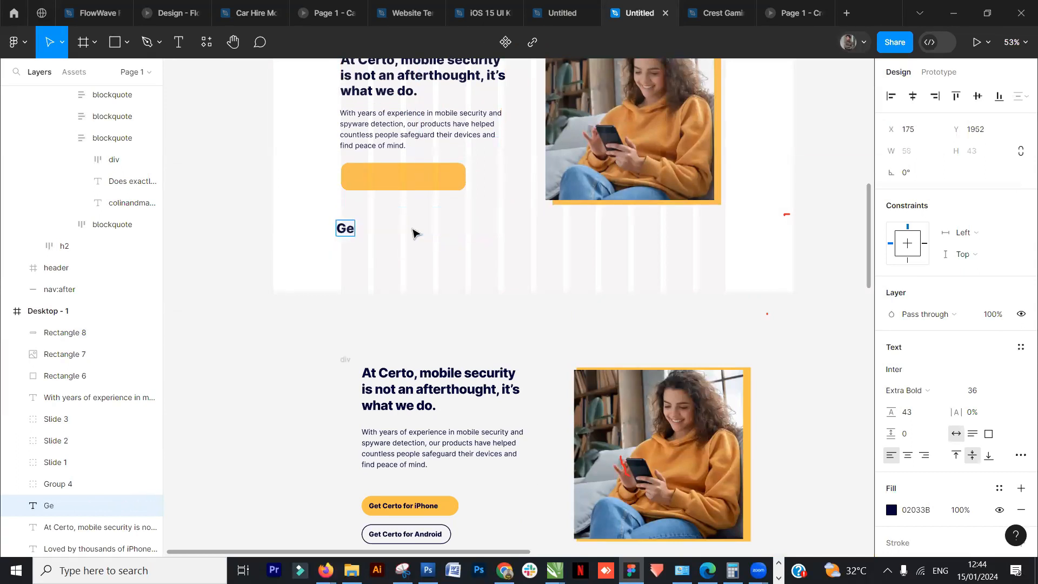
{"action": "type", "text": "t Certo for"}
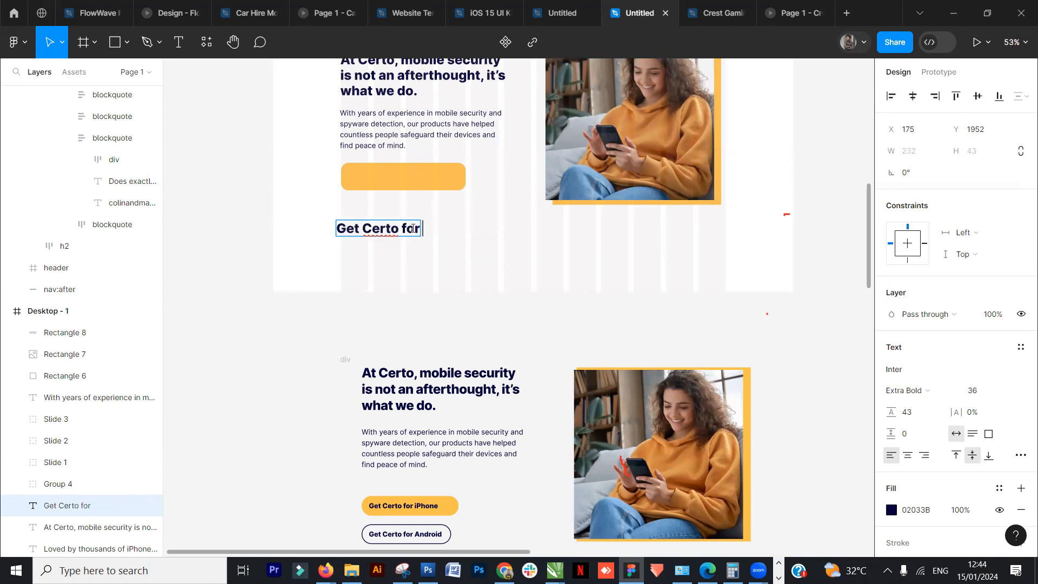
{"action": "type", "text": " iPhone"}
{"action": "key", "text": "Escape"}
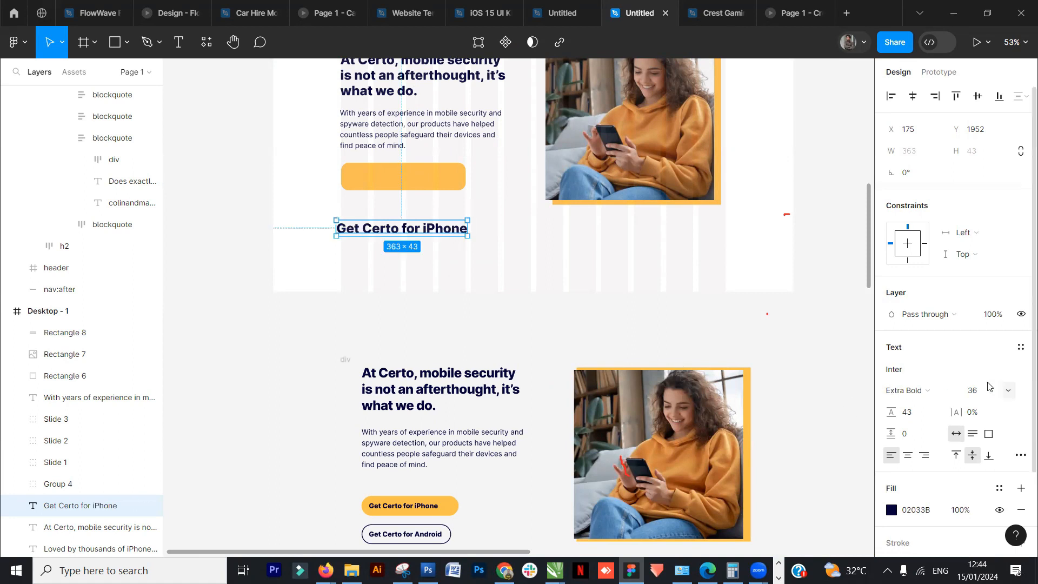
{"action": "left_click", "coordinate": [1008, 390]}
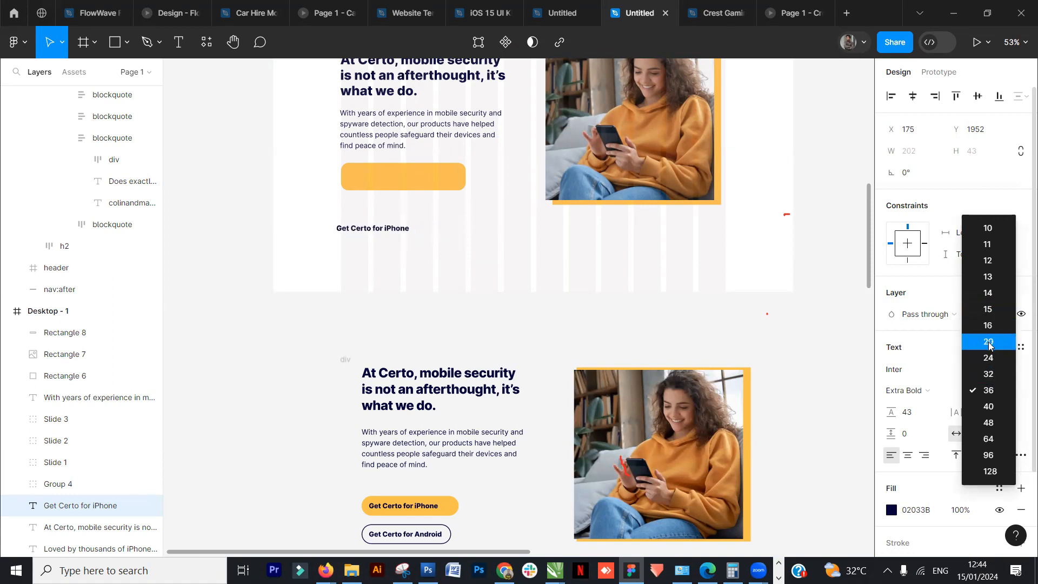
{"action": "left_click", "coordinate": [989, 346]}
- Move the "Get Certo for iPhone" label onto the yellow button, bring it to front and centre it on the rectangle
{"action": "left_click_drag", "start_coordinate": [378, 230], "coordinate": [421, 219]}
{"action": "scroll", "coordinate": [412, 217], "scroll_direction": "up", "scroll_amount": 8}
{"action": "scroll", "coordinate": [425, 231], "scroll_direction": "up", "scroll_amount": 2}
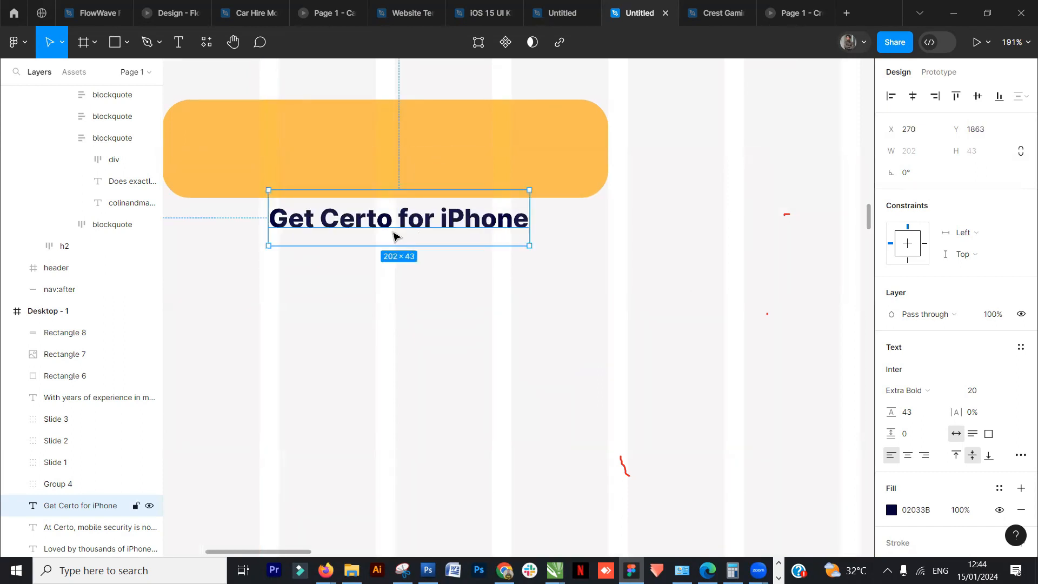
{"action": "scroll", "coordinate": [427, 250], "scroll_direction": "left", "scroll_amount": 3}
{"action": "scroll", "coordinate": [427, 250], "scroll_direction": "up", "scroll_amount": 1}
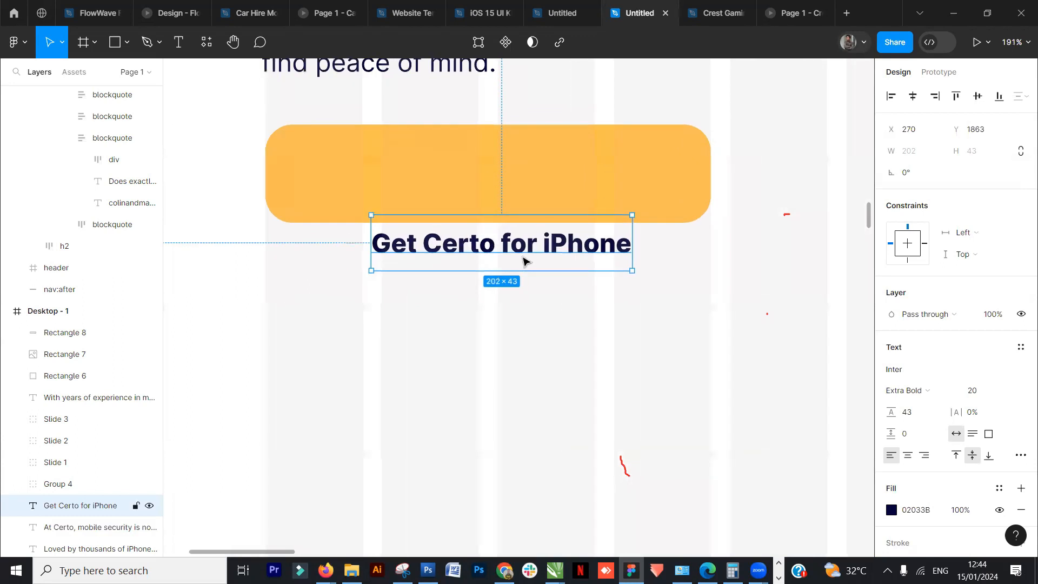
{"action": "left_click_drag", "start_coordinate": [527, 253], "coordinate": [519, 264]}
{"action": "right_click", "coordinate": [519, 265]}
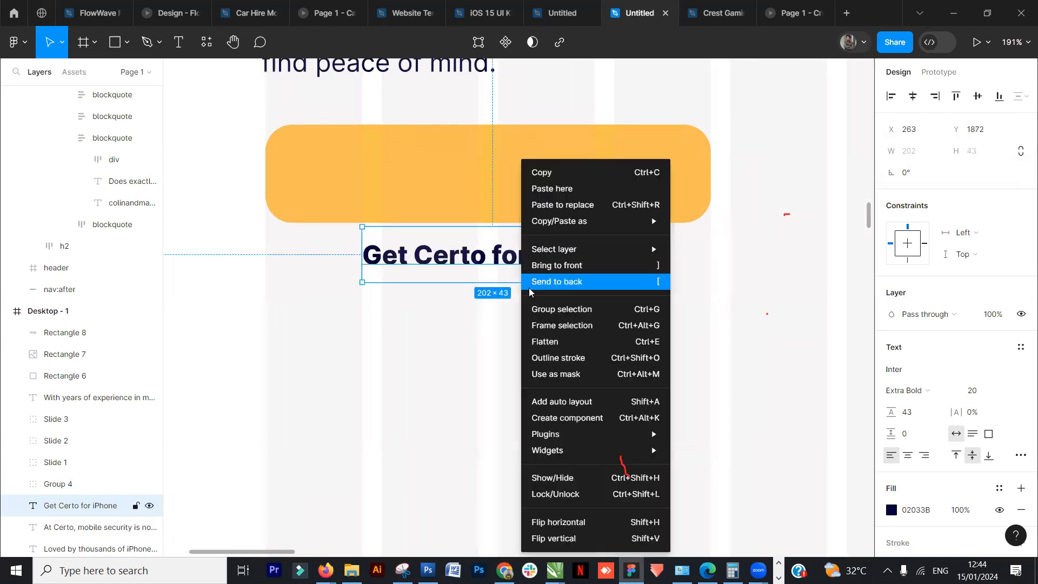
{"action": "left_click", "coordinate": [578, 267]}
{"action": "left_click_drag", "start_coordinate": [558, 275], "coordinate": [579, 193]}
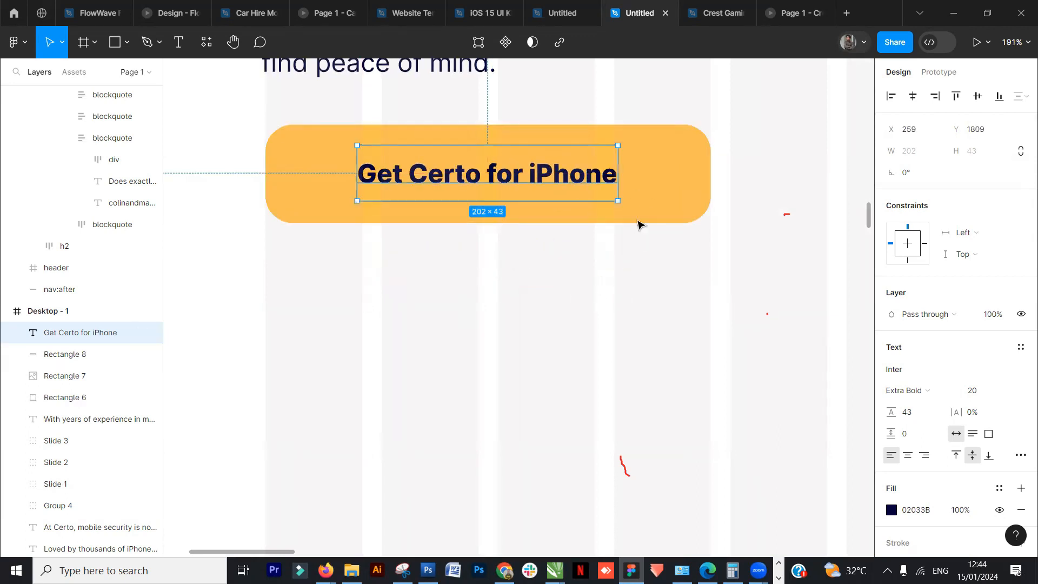
- Duplicate the yellow button together with its label and place the copy just below the first button
{"action": "left_click", "coordinate": [656, 179], "text": "shift"}
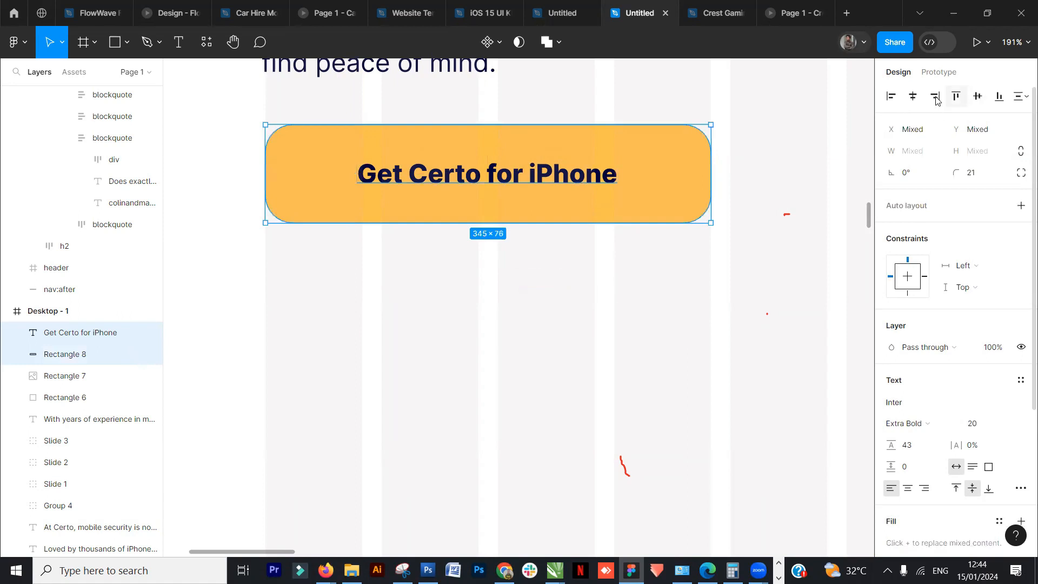
{"action": "scroll", "coordinate": [528, 289], "scroll_direction": "down", "scroll_amount": 3}
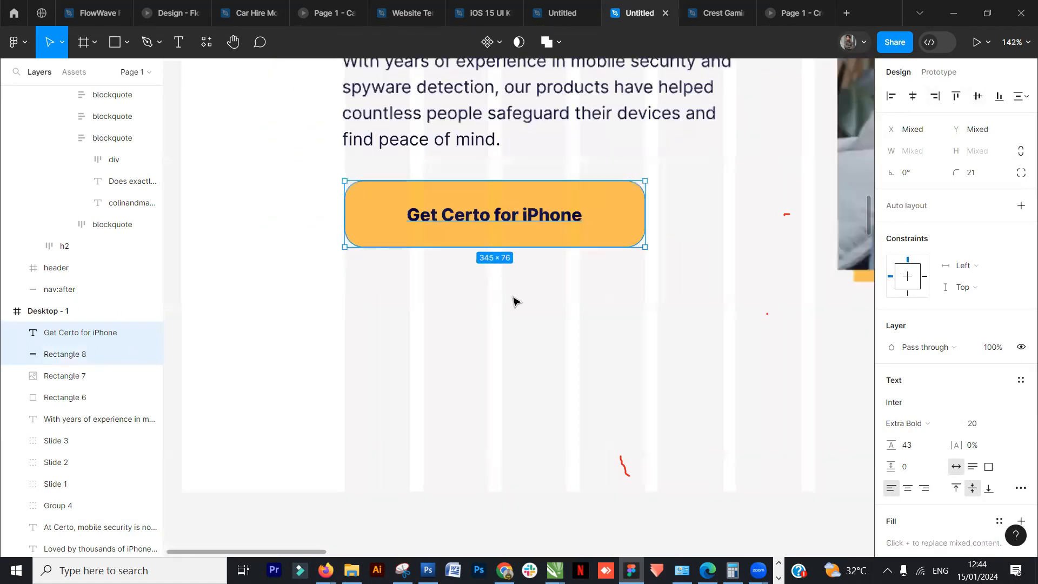
{"action": "scroll", "coordinate": [513, 301], "scroll_direction": "down", "scroll_amount": 5}
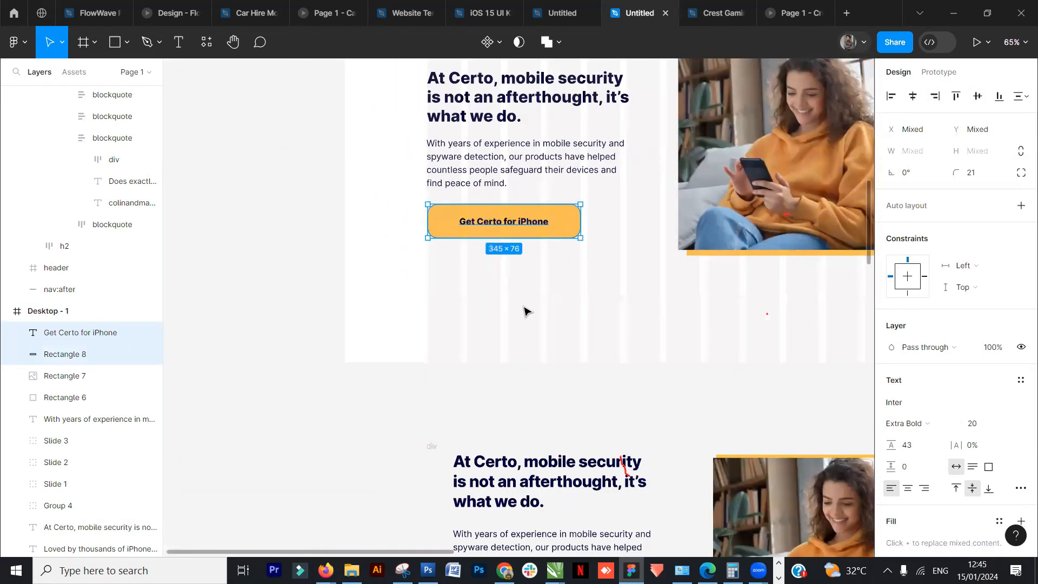
{"action": "scroll", "coordinate": [524, 319], "scroll_direction": "down", "scroll_amount": 2}
{"action": "left_click", "coordinate": [373, 364]}
{"action": "scroll", "coordinate": [377, 368], "scroll_direction": "down", "scroll_amount": 2}
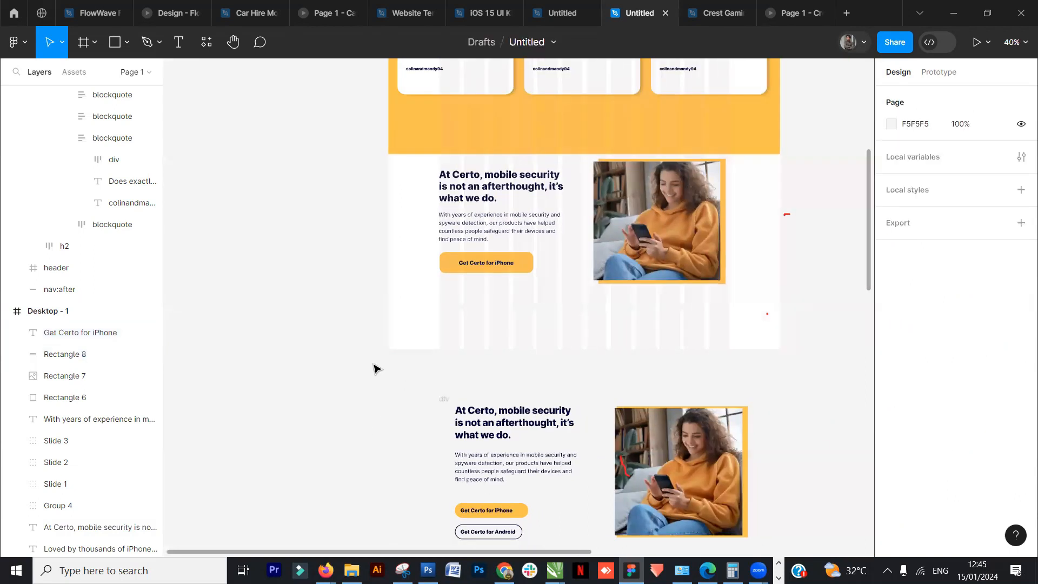
{"action": "left_click", "coordinate": [514, 264]}
{"action": "left_click", "coordinate": [525, 273], "text": "shift"}
{"action": "left_click_drag", "start_coordinate": [525, 276], "coordinate": [527, 295]}
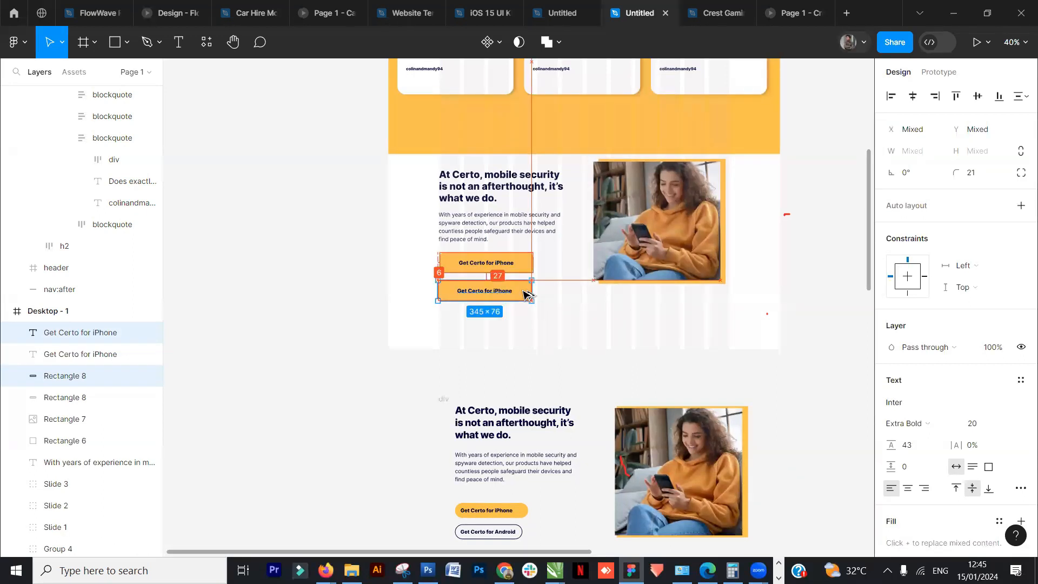
{"action": "left_click", "coordinate": [443, 375]}
- Hide the copied button's yellow fill and give it a black inside stroke of weight 7
{"action": "scroll", "coordinate": [444, 375], "scroll_direction": "up", "scroll_amount": 3}
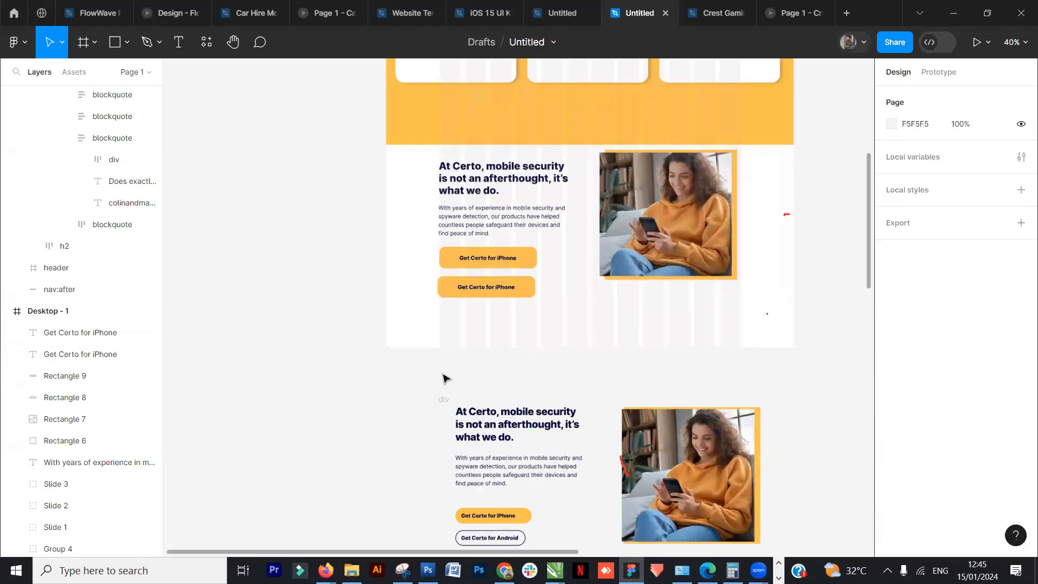
{"action": "scroll", "coordinate": [447, 375], "scroll_direction": "down", "scroll_amount": 2}
{"action": "left_click", "coordinate": [81, 376]}
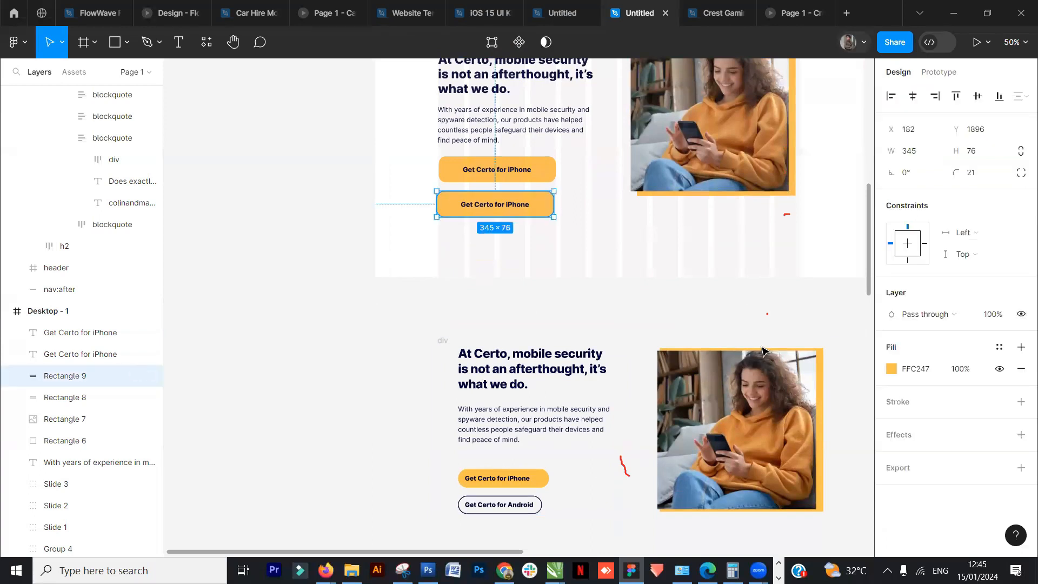
{"action": "left_click", "coordinate": [891, 369]}
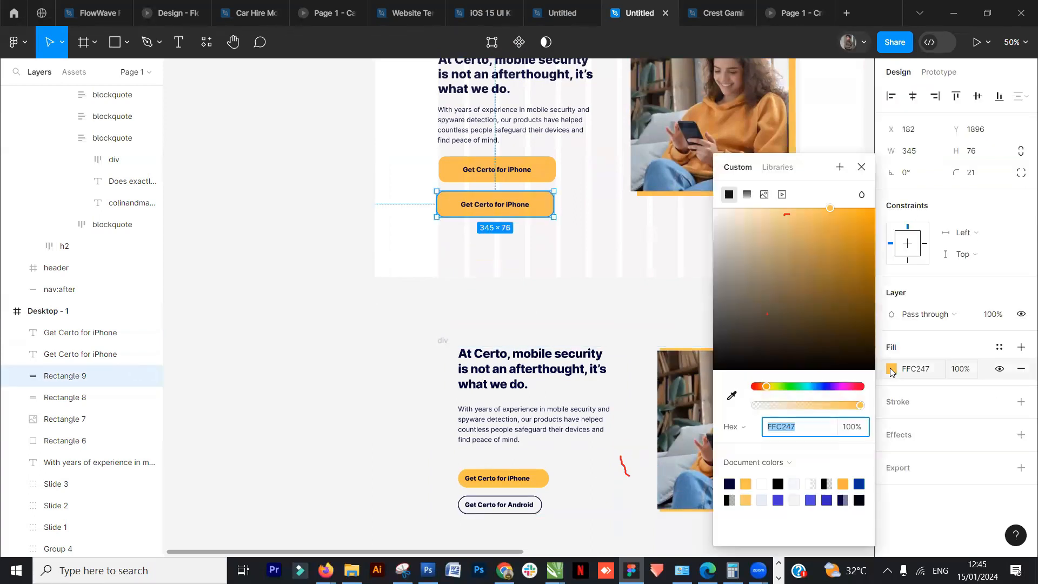
{"action": "left_click", "coordinate": [577, 225]}
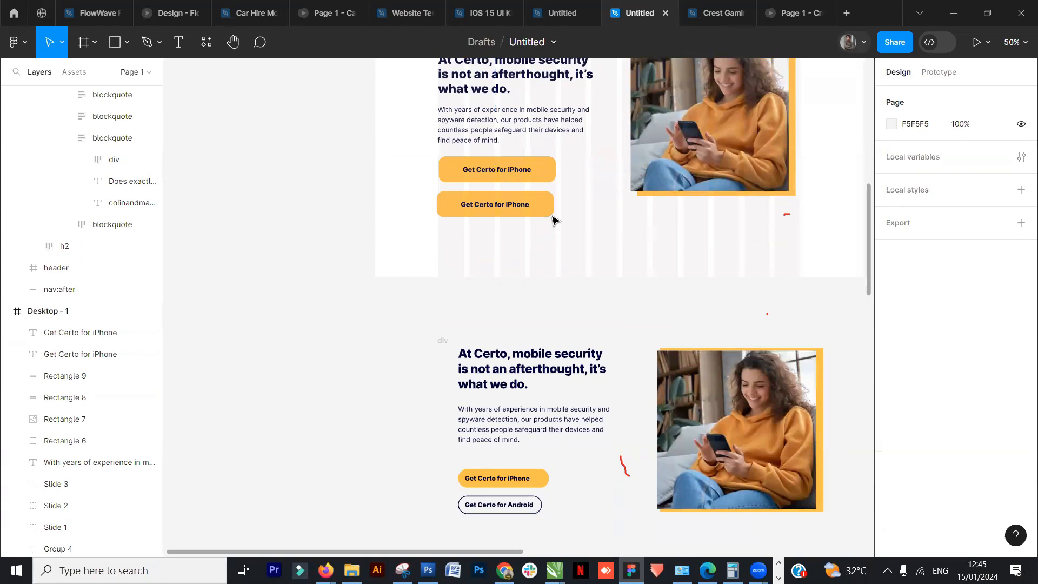
{"action": "left_click", "coordinate": [552, 215]}
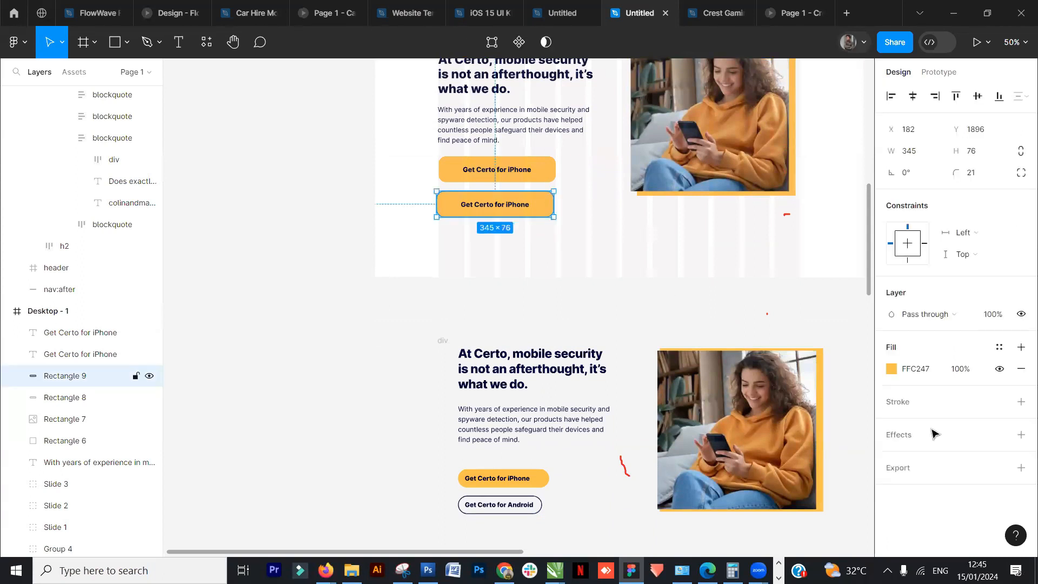
{"action": "left_click", "coordinate": [1000, 370]}
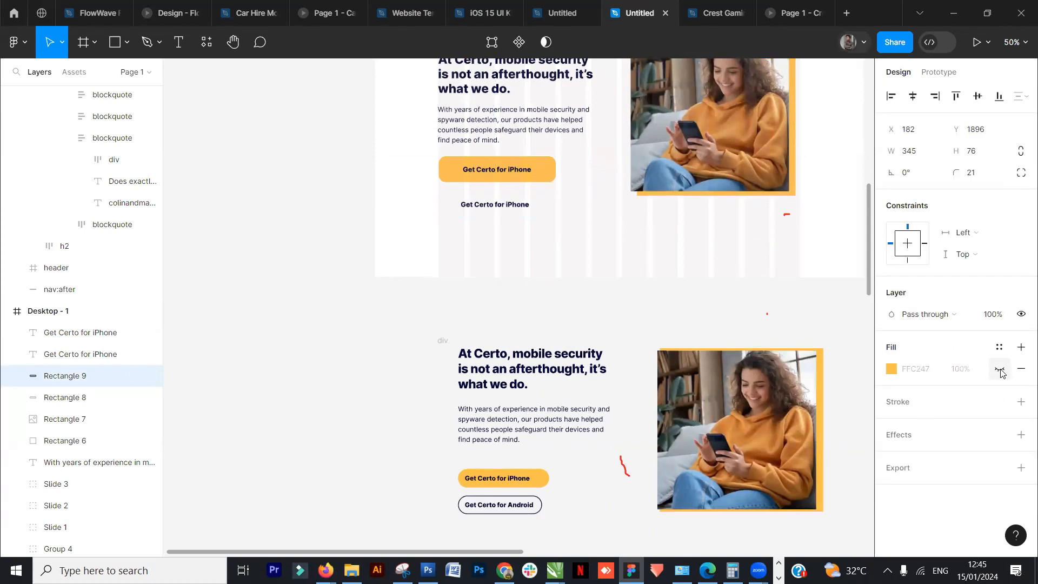
{"action": "left_click", "coordinate": [899, 404]}
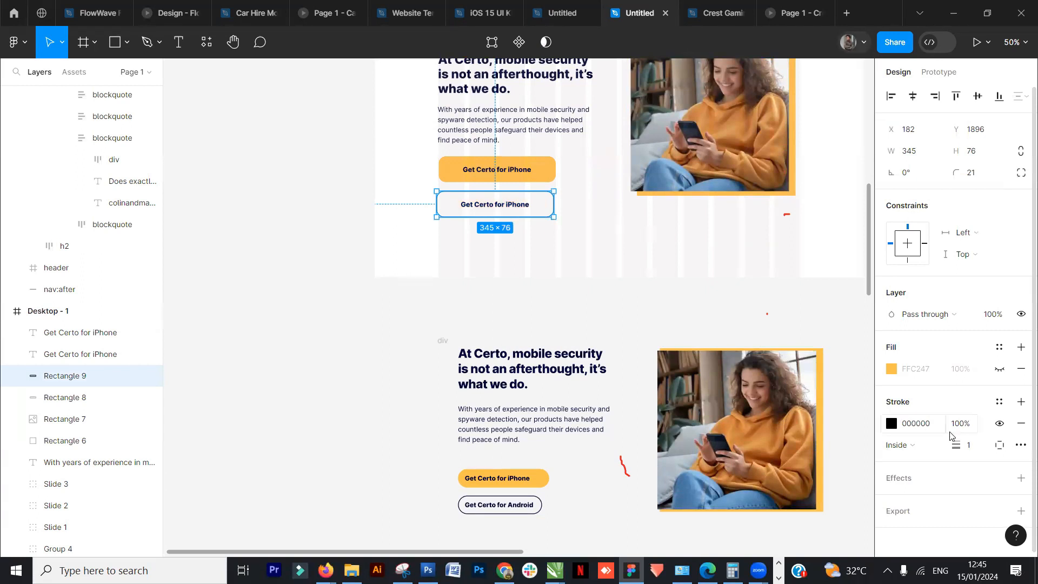
{"action": "left_click_drag", "start_coordinate": [955, 445], "coordinate": [963, 451]}
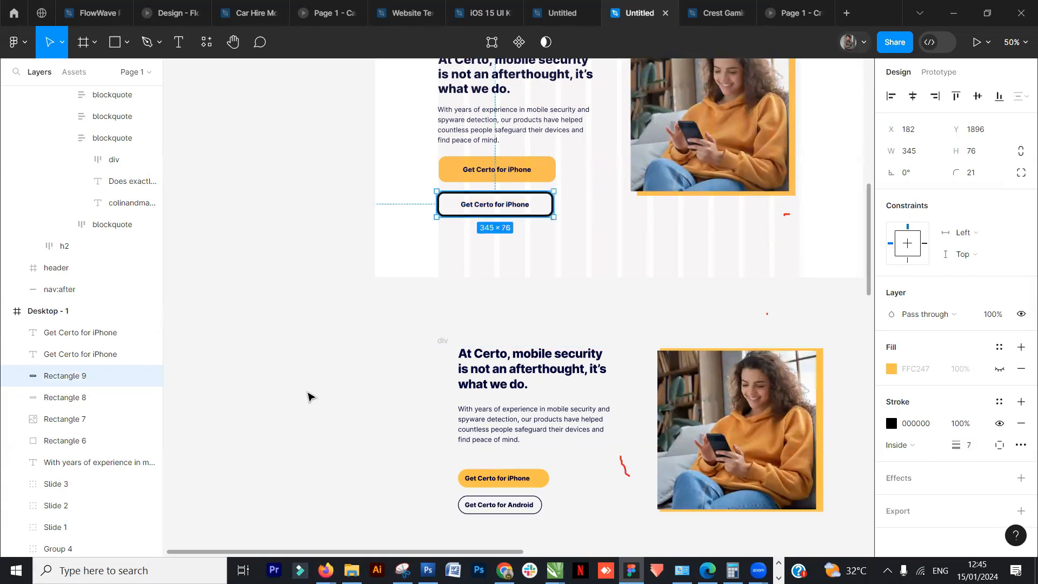
{"action": "left_click", "coordinate": [308, 396]}
- Set the outlined button's corner radius to 32
{"action": "left_click", "coordinate": [551, 212]}
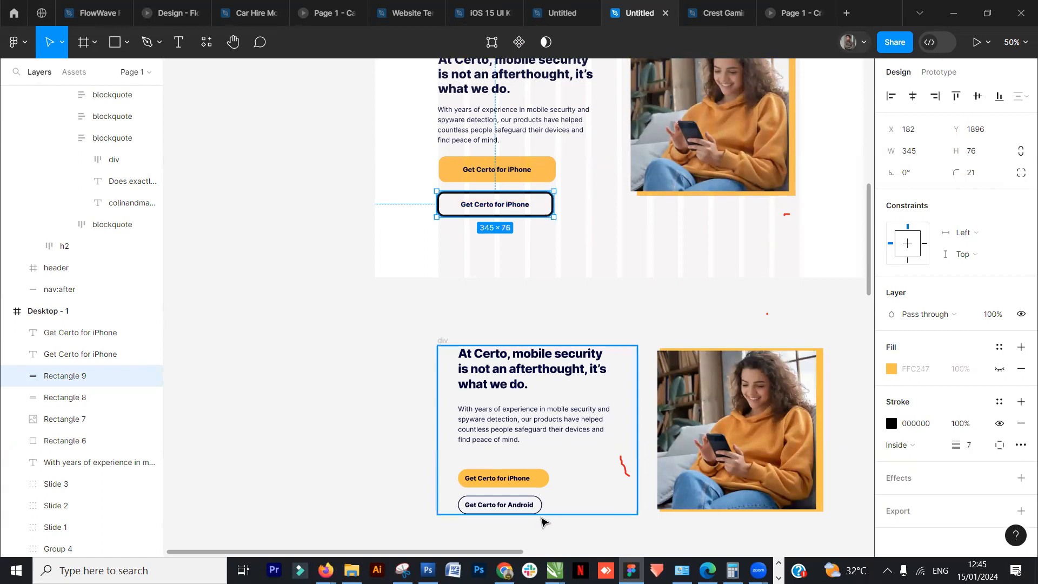
{"action": "left_click", "coordinate": [399, 399]}
{"action": "left_click", "coordinate": [549, 206]}
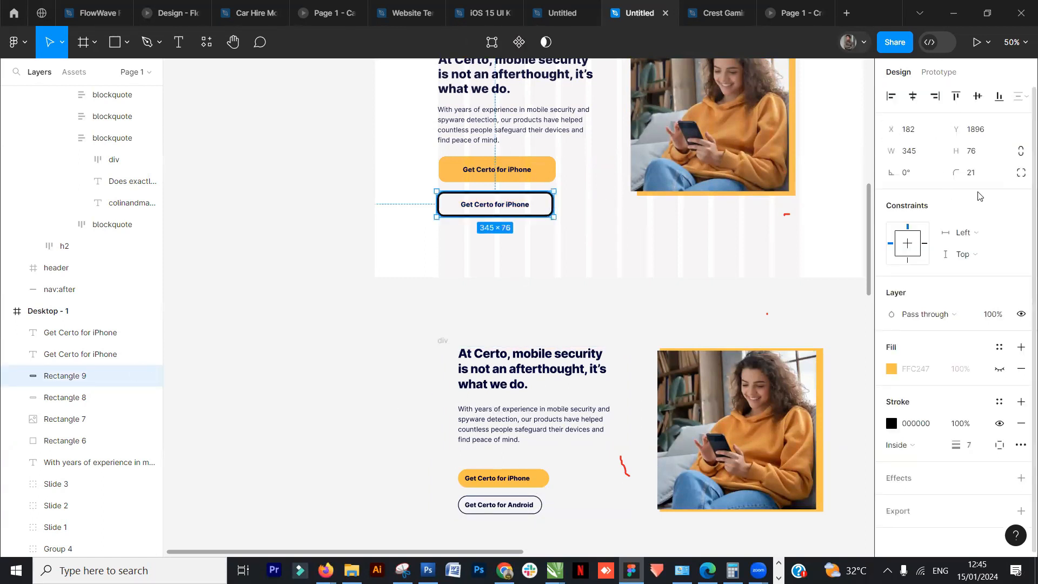
{"action": "left_click", "coordinate": [987, 173]}
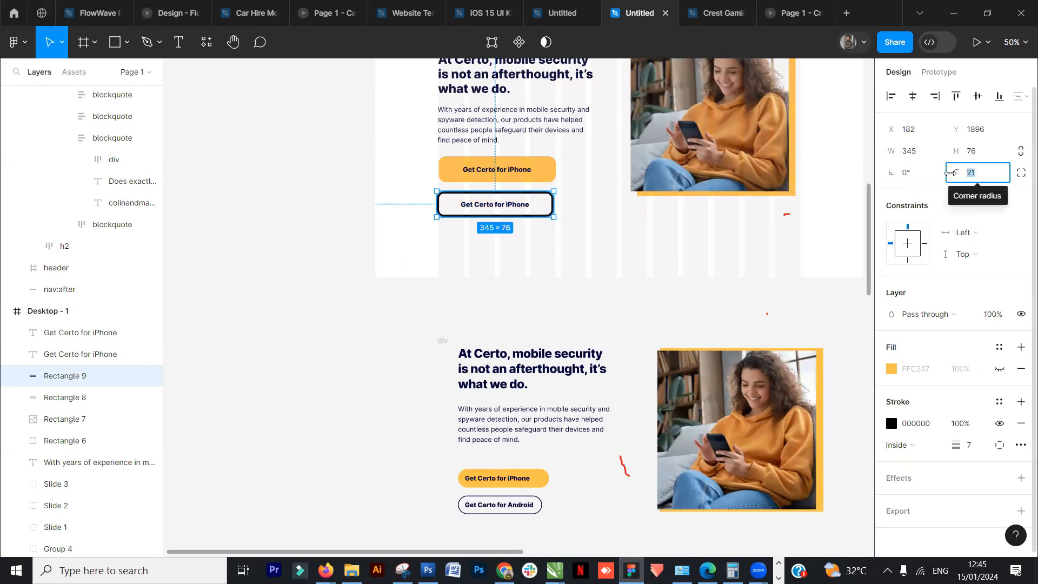
{"action": "type", "text": "32"}
{"action": "key", "text": "Return"}
{"action": "left_click", "coordinate": [384, 419]}
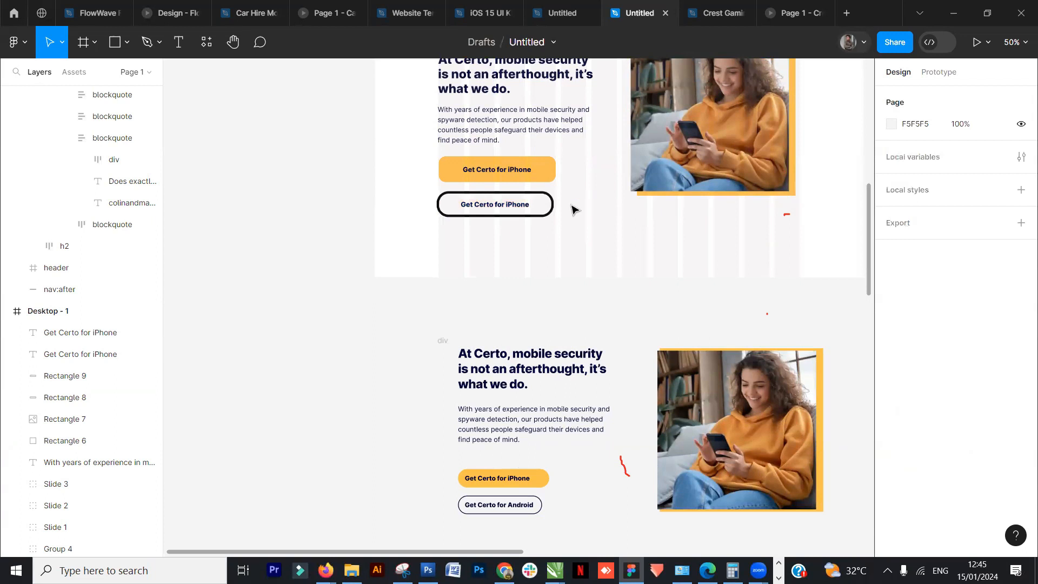
{"action": "left_click", "coordinate": [549, 173]}
{"action": "left_click", "coordinate": [976, 173]}
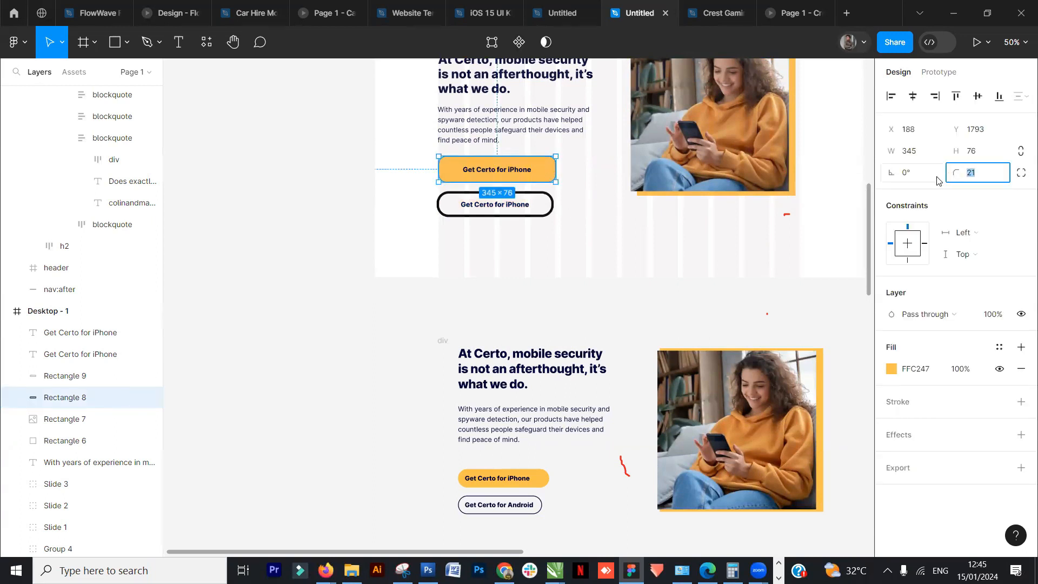
{"action": "key", "text": "Return"}
{"action": "left_click", "coordinate": [590, 275]}
- Change the copied button label's text to "Get Certo for Android"
{"action": "double_click", "coordinate": [513, 211]}
{"action": "left_click", "coordinate": [506, 204]}
{"action": "left_click_drag", "start_coordinate": [522, 206], "coordinate": [533, 205]}
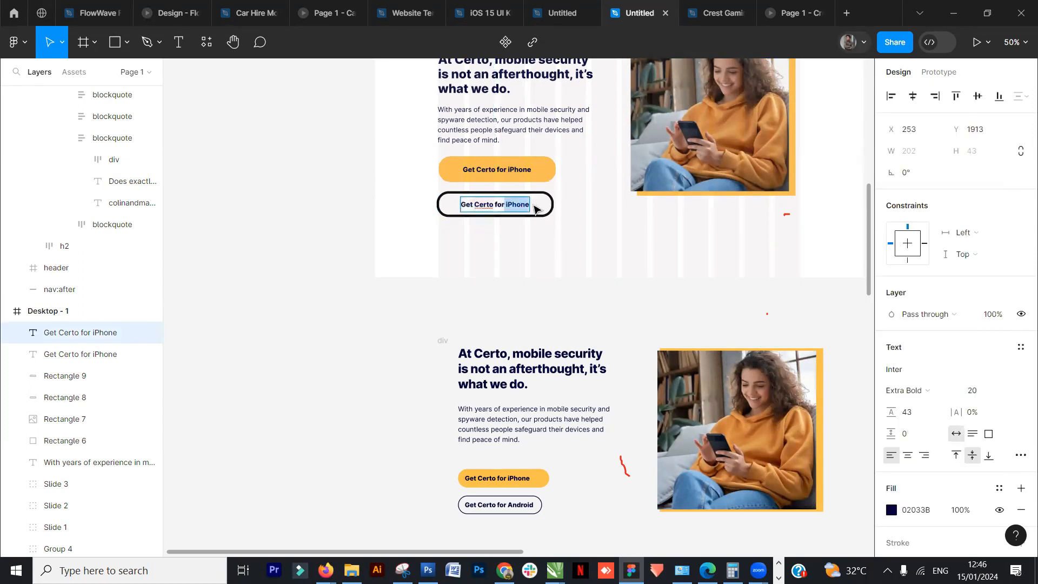
{"action": "type", "text": "Android"}
{"action": "key", "text": "Escape"}
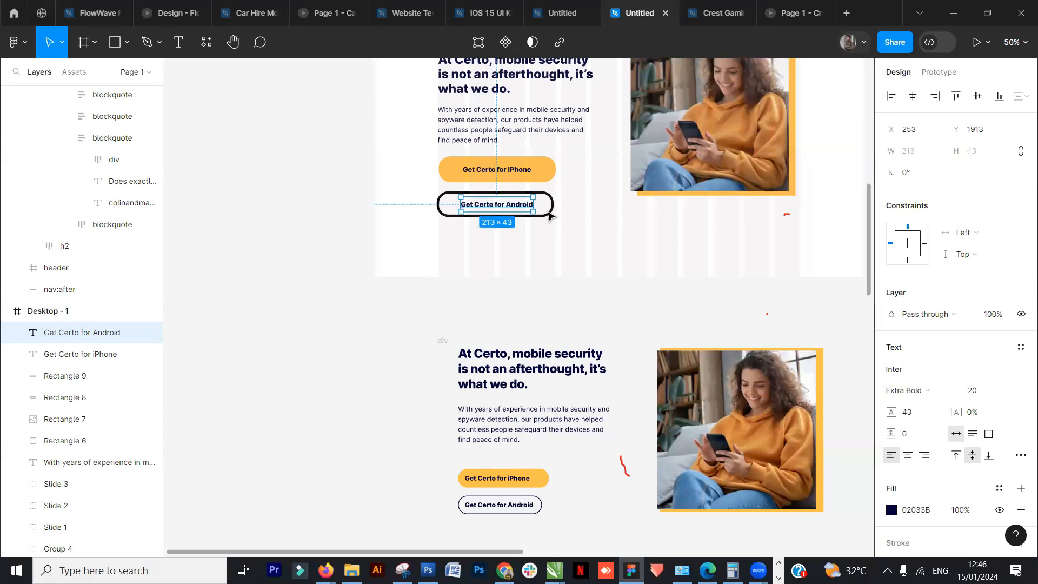
- Group the outlined Android button's rectangle and its label
{"action": "left_click", "coordinate": [550, 212], "text": "shift"}
{"action": "key", "text": "ctrl+g"}
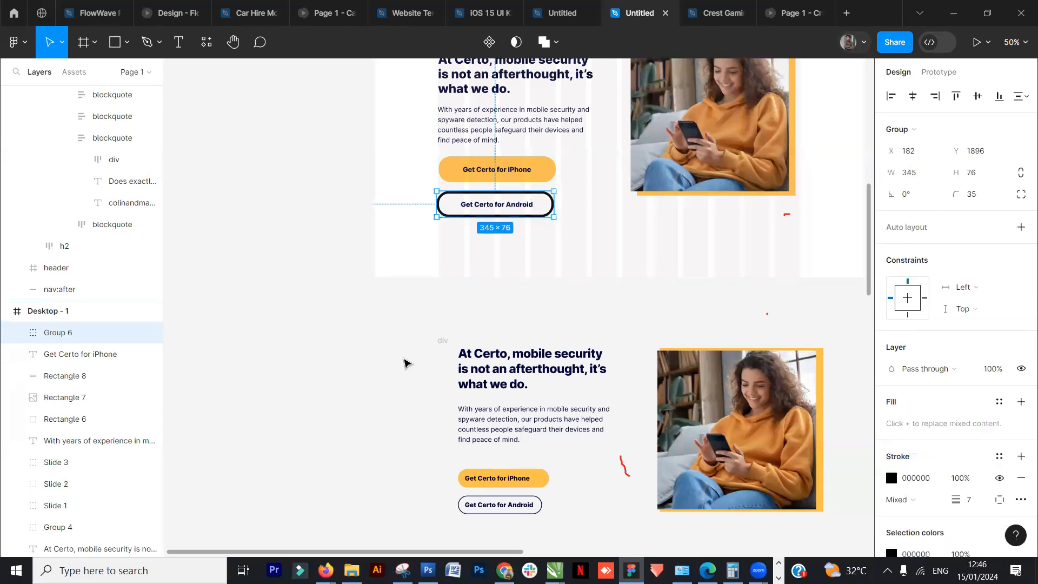
{"action": "left_click", "coordinate": [405, 362]}
- Select and delete the reference copy of the section sitting below the new section
{"action": "scroll", "coordinate": [405, 357], "scroll_direction": "down", "scroll_amount": 5}
{"action": "left_click_drag", "start_coordinate": [634, 464], "coordinate": [380, 327]}
{"action": "key", "text": "Delete"}
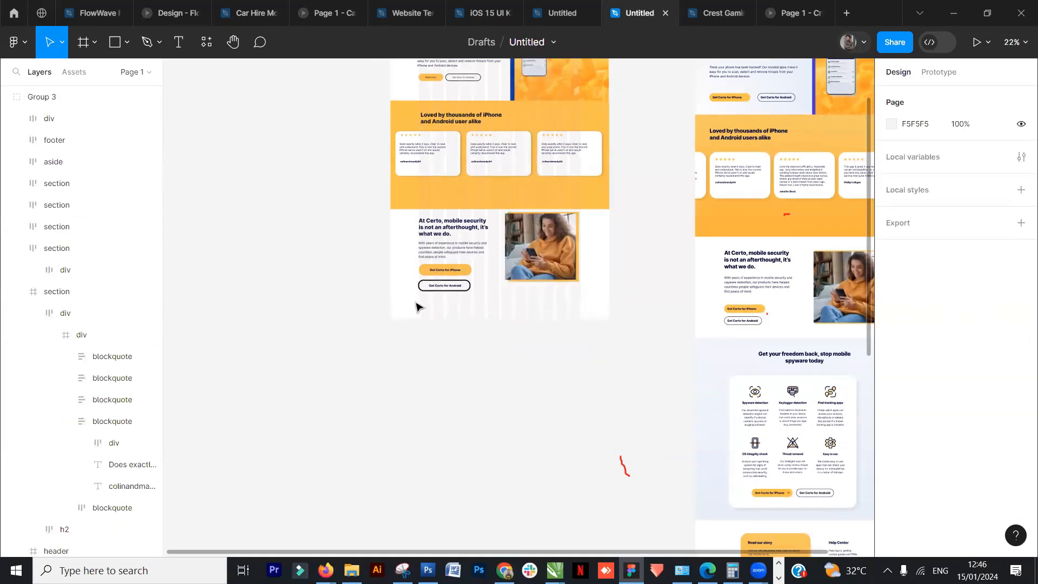
- Extend the Desktop - 1 frame's height to 3068
{"action": "scroll", "coordinate": [416, 307], "scroll_direction": "up", "scroll_amount": 2}
{"action": "scroll", "coordinate": [440, 297], "scroll_direction": "up", "scroll_amount": 4}
{"action": "scroll", "coordinate": [447, 281], "scroll_direction": "down", "scroll_amount": 4}
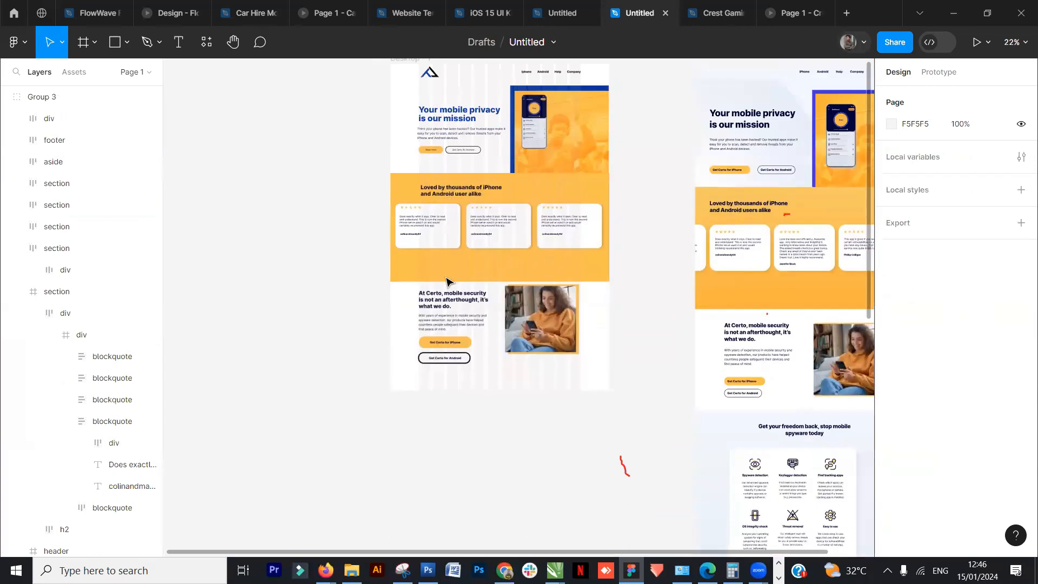
{"action": "scroll", "coordinate": [534, 384], "scroll_direction": "up", "scroll_amount": 1}
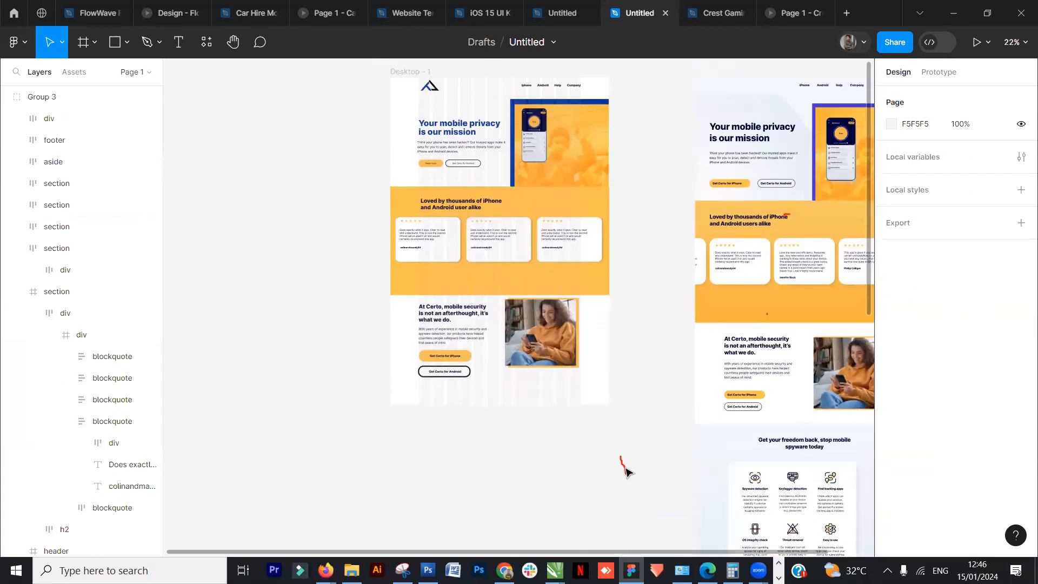
{"action": "scroll", "coordinate": [389, 377], "scroll_direction": "up", "scroll_amount": 5}
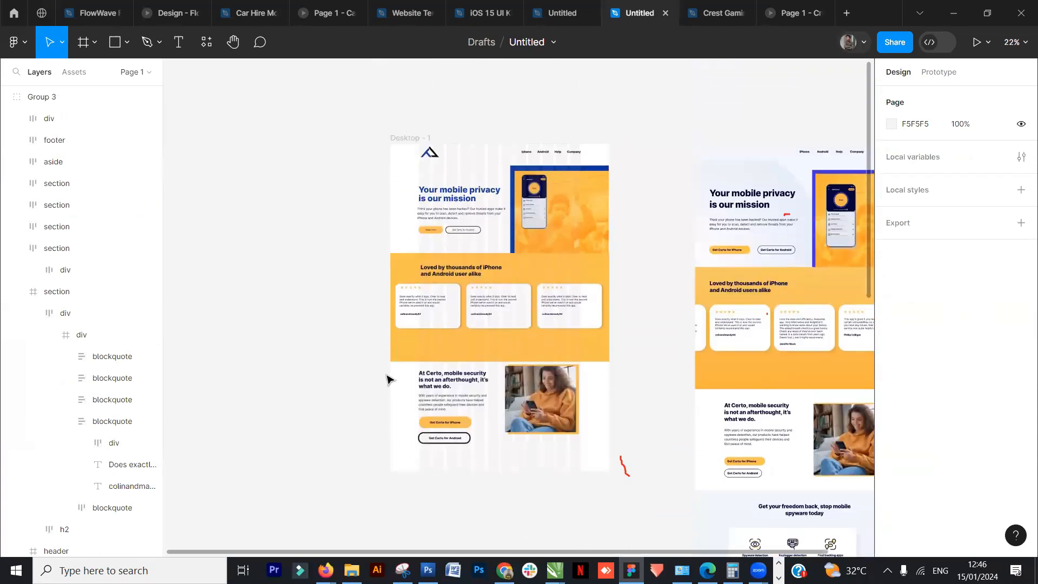
{"action": "left_click", "coordinate": [410, 141]}
{"action": "scroll", "coordinate": [464, 350], "scroll_direction": "down", "scroll_amount": 6}
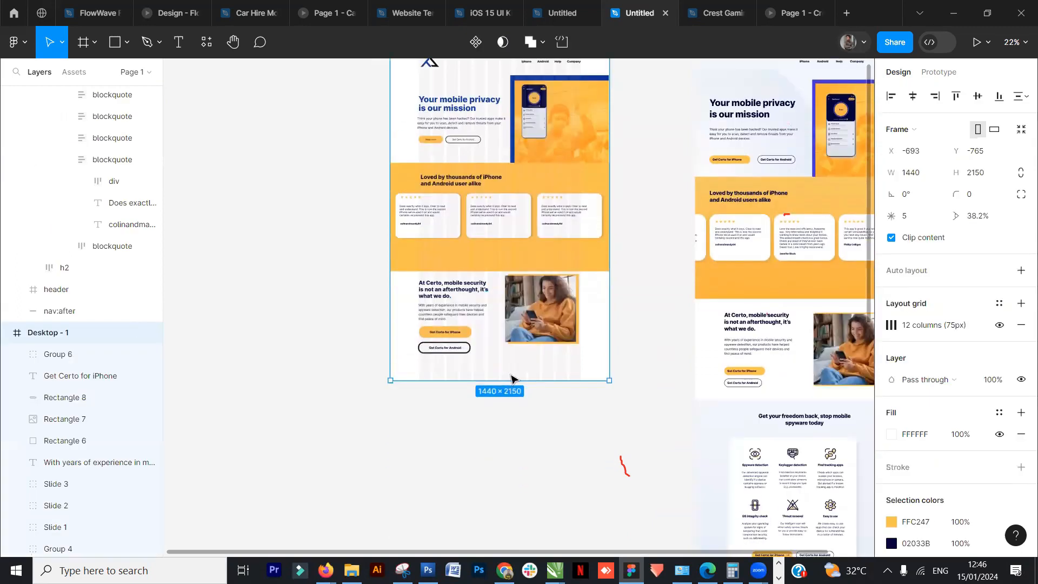
{"action": "left_click_drag", "start_coordinate": [504, 446], "coordinate": [490, 523]}
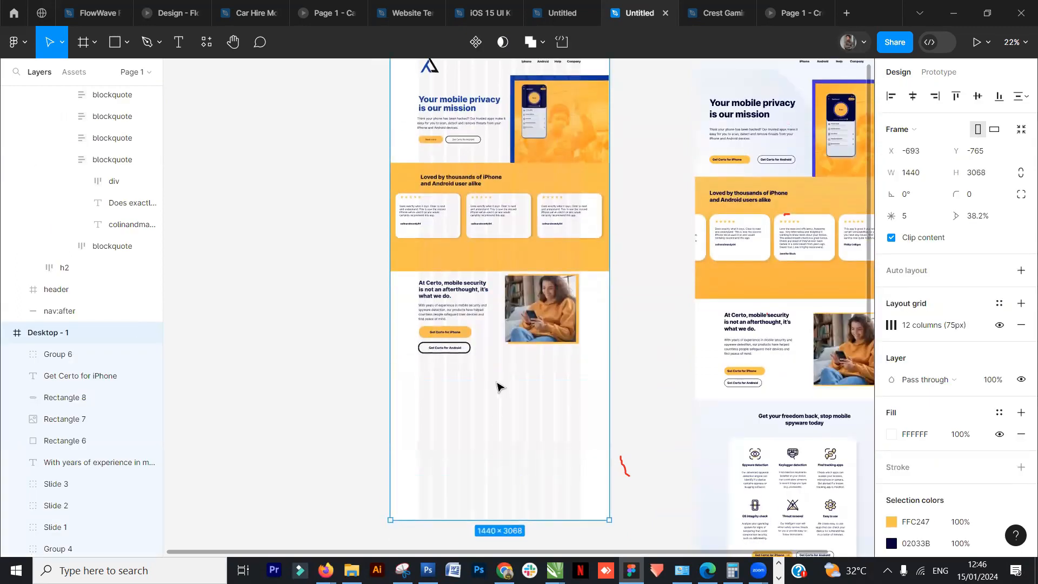
- Extend the Desktop - 1 frame's height to 3455
{"action": "scroll", "coordinate": [496, 406], "scroll_direction": "down", "scroll_amount": 3}
{"action": "left_click_drag", "start_coordinate": [533, 469], "coordinate": [533, 528]}
{"action": "left_click_drag", "start_coordinate": [636, 341], "coordinate": [568, 301]}
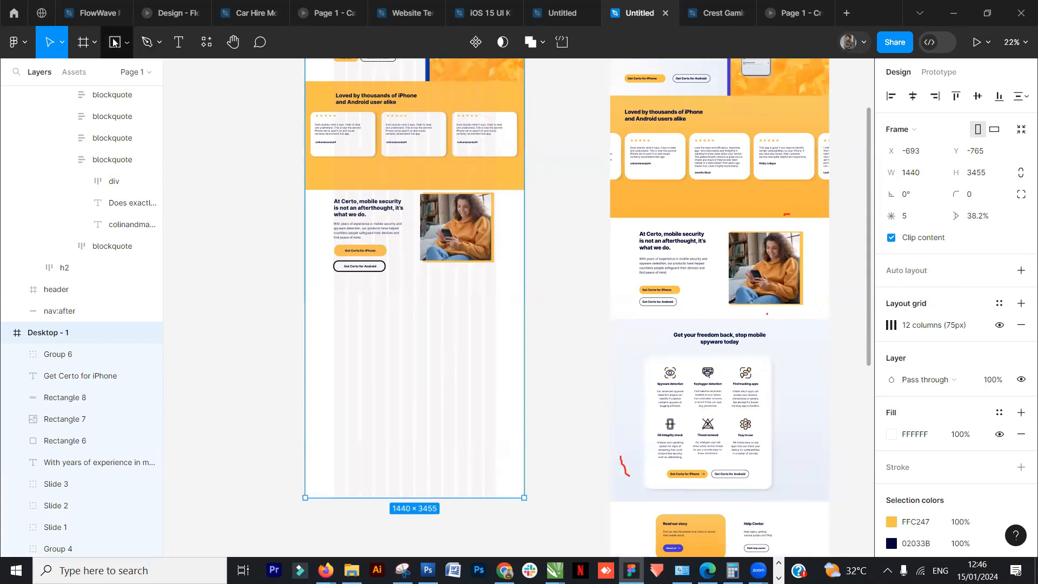
- Draw a rectangle spanning the frame width, about 1440 × 1018, below the At Certo section
{"action": "left_click", "coordinate": [622, 375]}
{"action": "left_click", "coordinate": [593, 489]}
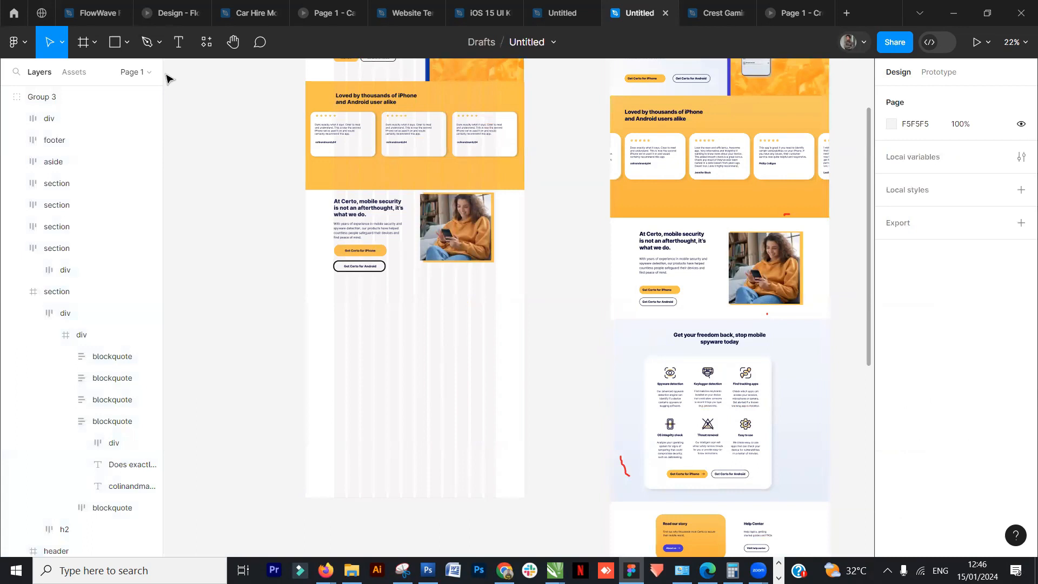
{"action": "left_click", "coordinate": [113, 41]}
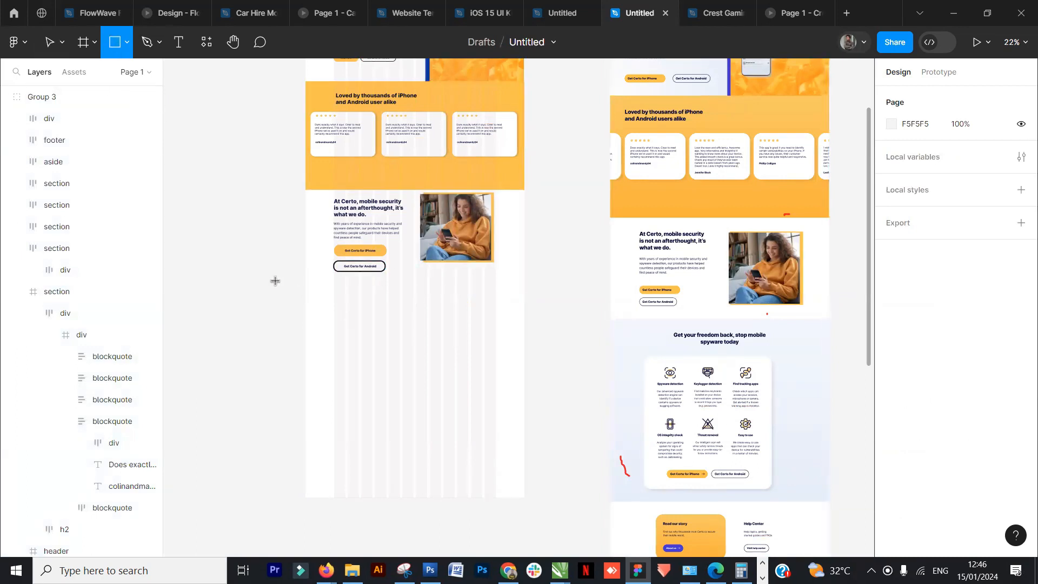
{"action": "left_click_drag", "start_coordinate": [247, 279], "coordinate": [448, 370]}
{"action": "mouse_move", "coordinate": [319, 323]}
{"action": "left_mouse_down"}
{"action": "mouse_move", "coordinate": [384, 332]}
{"action": "mouse_move", "coordinate": [378, 315]}
{"action": "left_mouse_up"}
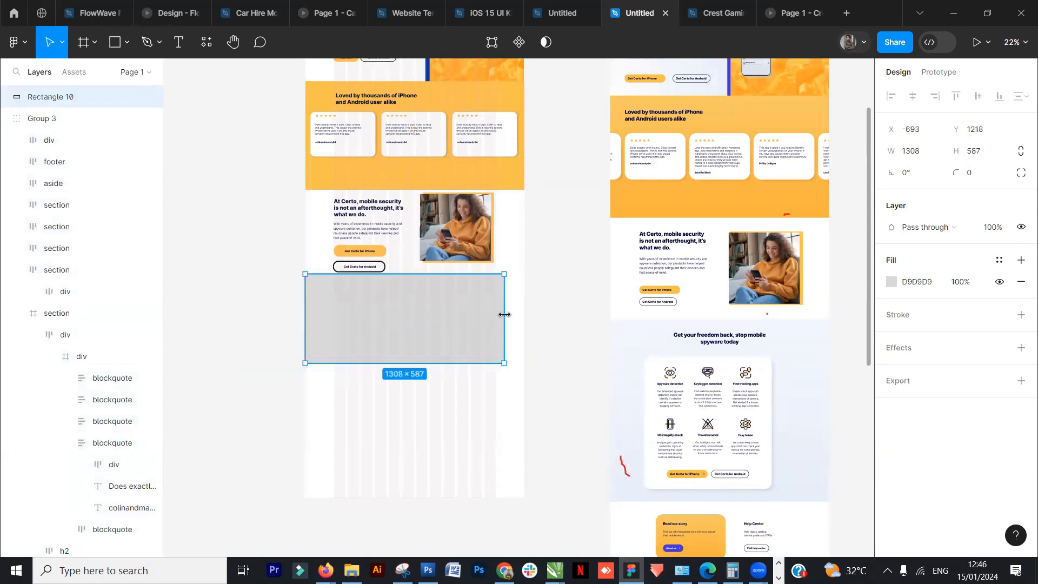
{"action": "left_click_drag", "start_coordinate": [503, 318], "coordinate": [521, 318]}
{"action": "left_click_drag", "start_coordinate": [442, 363], "coordinate": [435, 428]}
{"action": "left_click_drag", "start_coordinate": [462, 329], "coordinate": [461, 342]}
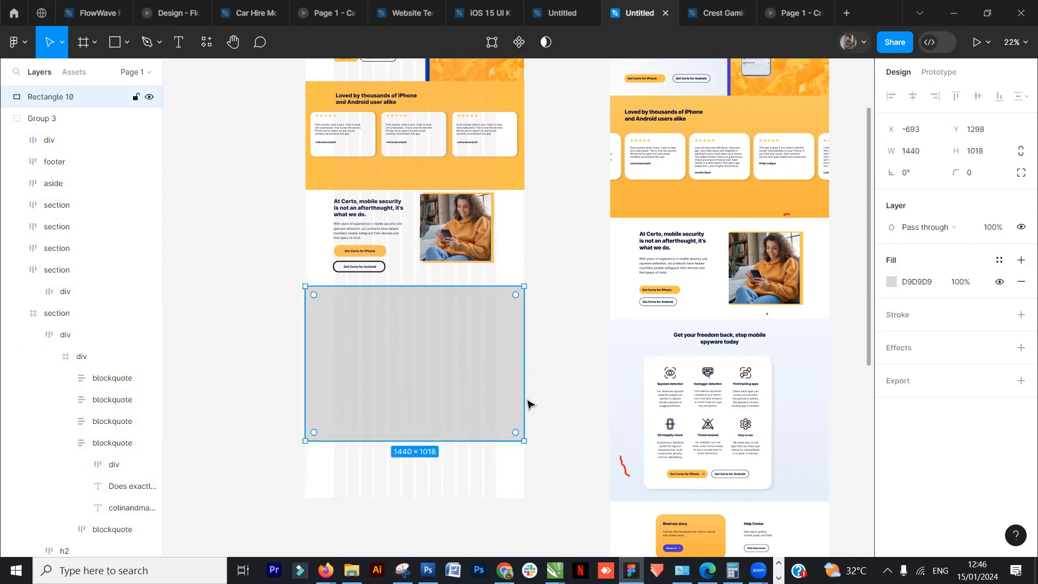
- Fill the new rectangle with pale blue E3F7FF
{"action": "left_click", "coordinate": [891, 282]}
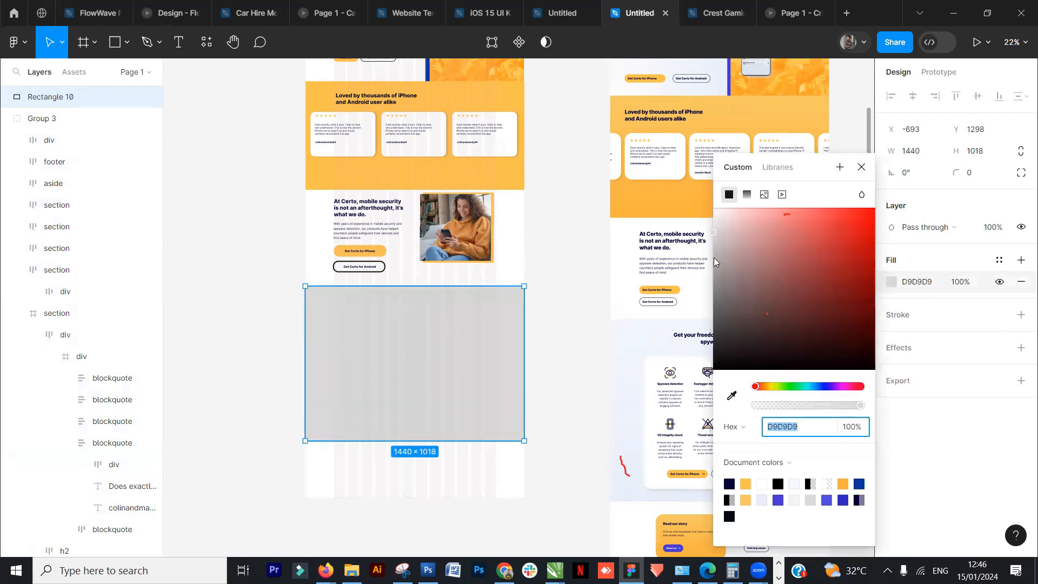
{"action": "left_click", "coordinate": [812, 387]}
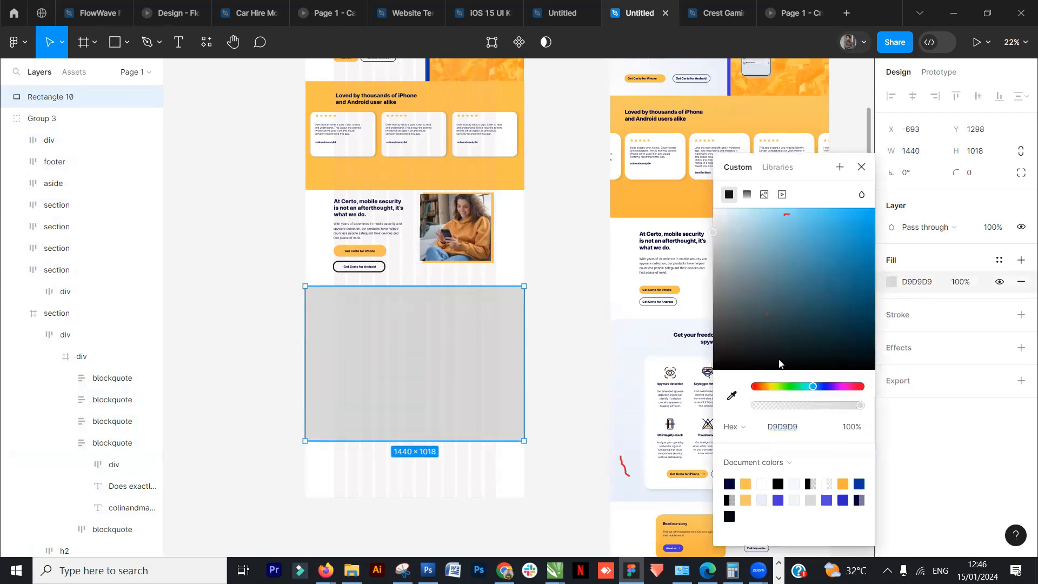
{"action": "left_click", "coordinate": [730, 211]}
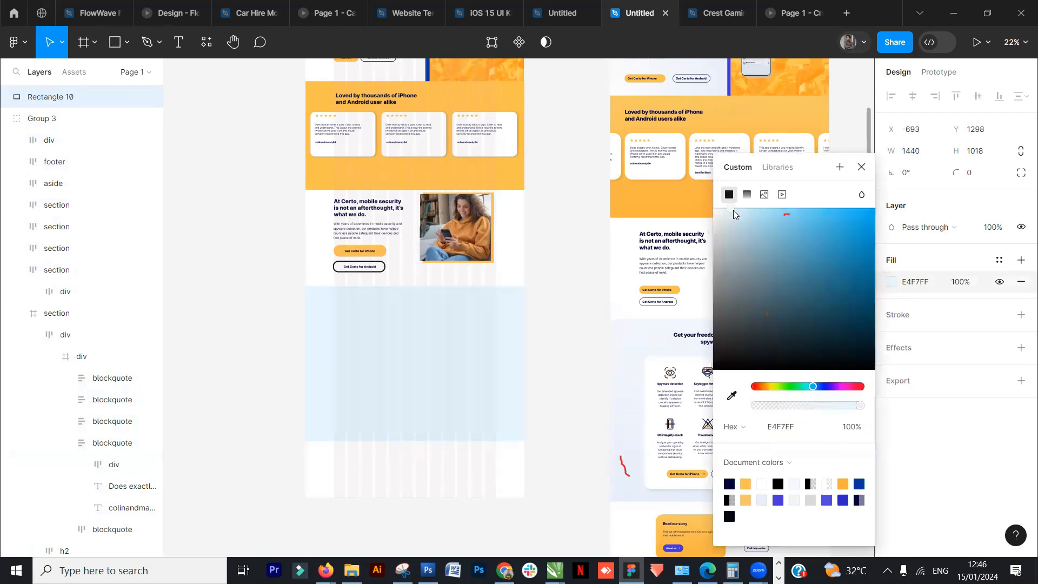
{"action": "left_click", "coordinate": [581, 314]}
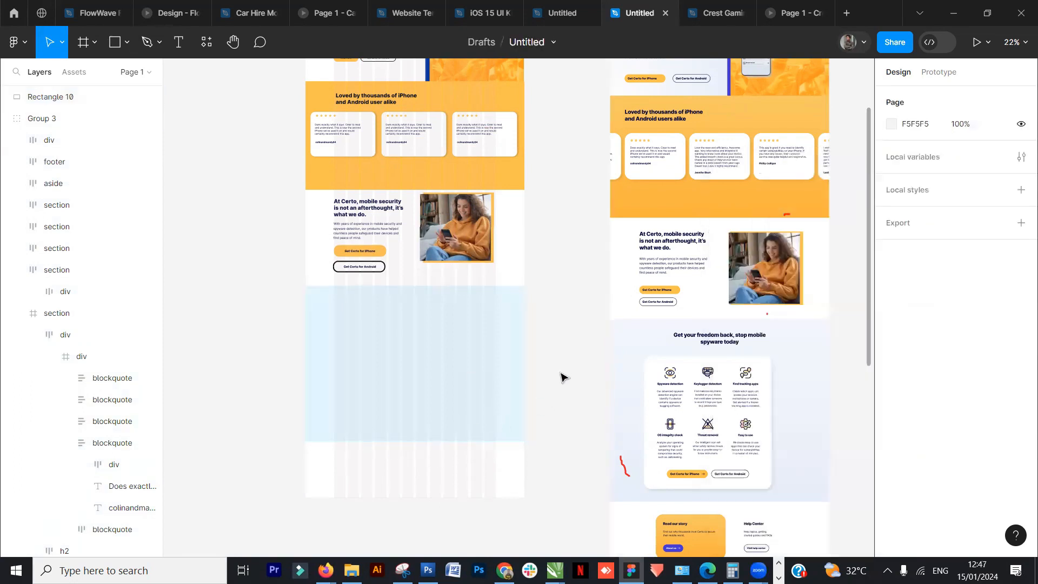
- Extend the blue rectangle's height to about 1227
{"action": "scroll", "coordinate": [563, 370], "scroll_direction": "down", "scroll_amount": 2}
{"action": "left_click", "coordinate": [482, 371]}
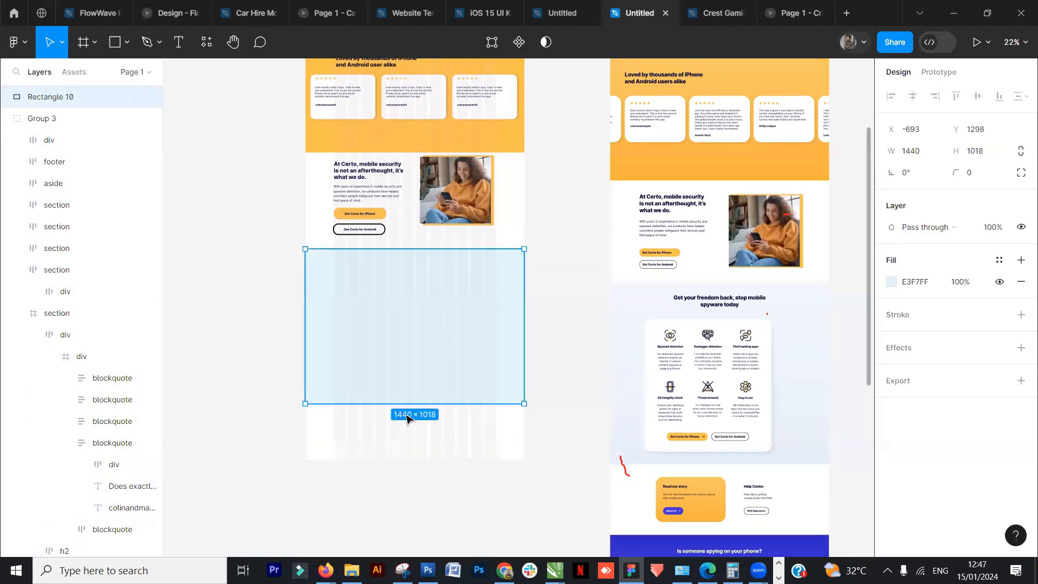
{"action": "left_click_drag", "start_coordinate": [410, 404], "coordinate": [407, 435]}
{"action": "scroll", "coordinate": [419, 403], "scroll_direction": "up", "scroll_amount": 3}
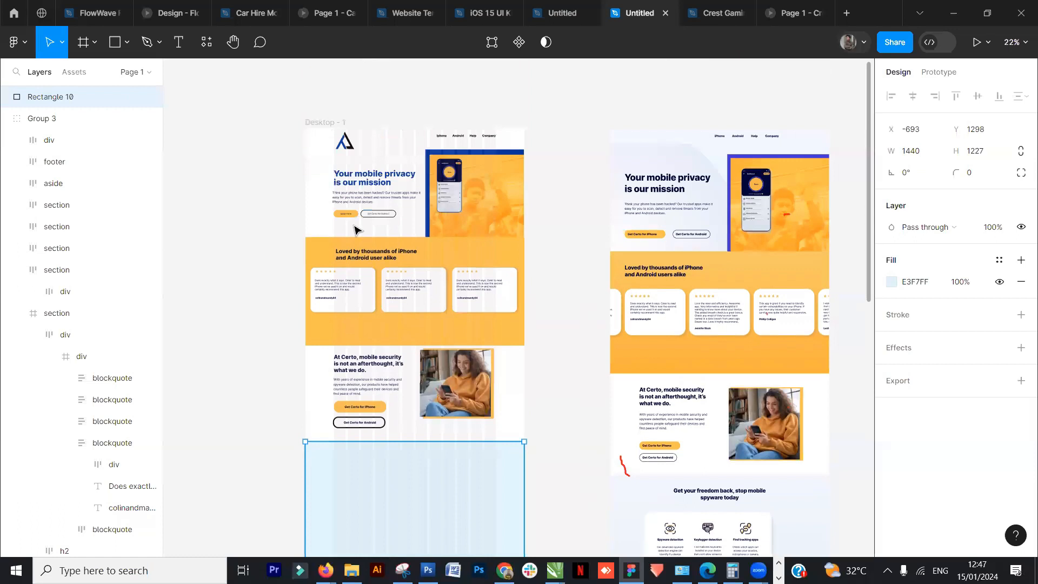
- Extend the Desktop - 1 frame's height to 5500
{"action": "left_click", "coordinate": [342, 123]}
{"action": "scroll", "coordinate": [448, 314], "scroll_direction": "down", "scroll_amount": 10}
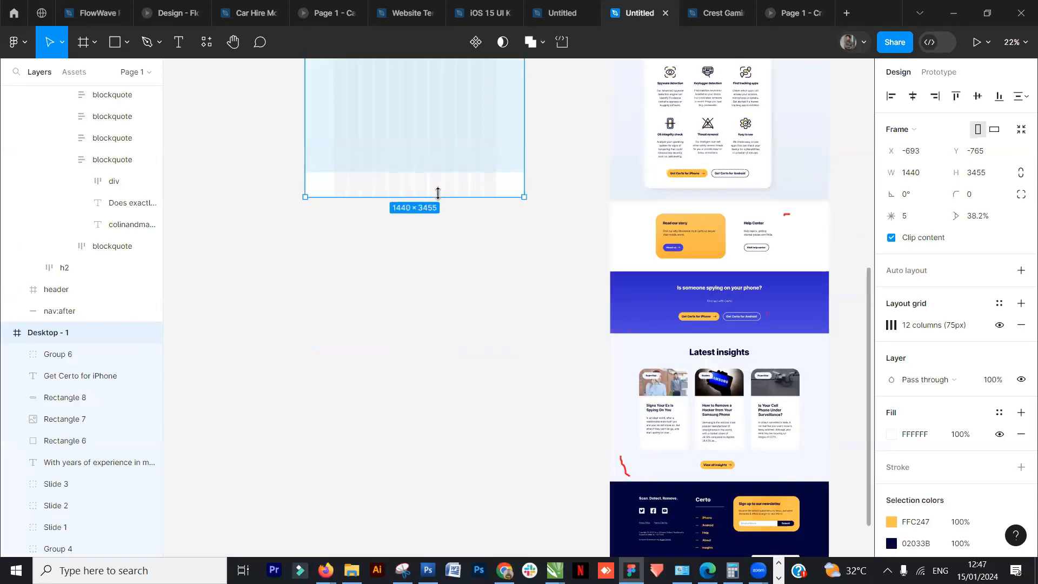
{"action": "left_click_drag", "start_coordinate": [427, 310], "coordinate": [416, 506]}
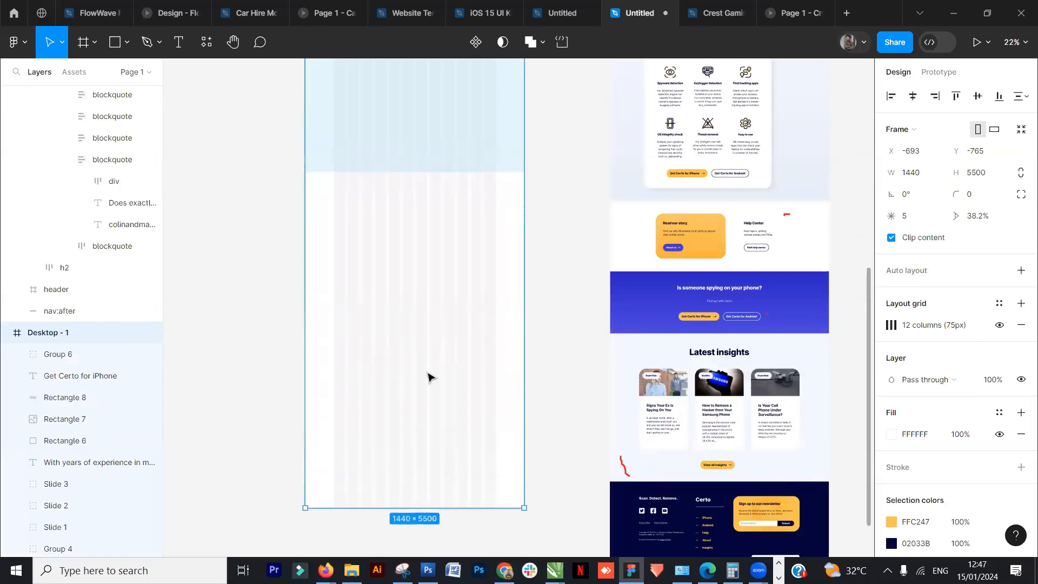
- Duplicate the "At Certo" heading, bring the copy to front and place it at the top of the blue rectangle
{"action": "scroll", "coordinate": [428, 368], "scroll_direction": "up", "scroll_amount": 3}
{"action": "scroll", "coordinate": [449, 329], "scroll_direction": "up", "scroll_amount": 1}
{"action": "left_click", "coordinate": [467, 298]}
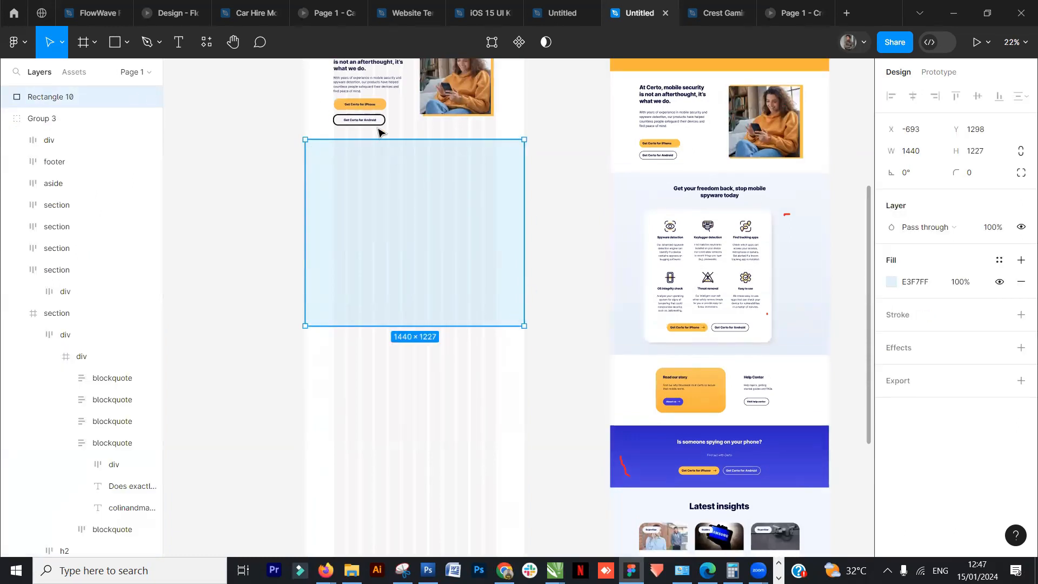
{"action": "scroll", "coordinate": [377, 132], "scroll_direction": "up", "scroll_amount": 1}
{"action": "left_click", "coordinate": [370, 72]}
{"action": "left_click_drag", "start_coordinate": [382, 73], "coordinate": [426, 174]}
{"action": "left_click_drag", "start_coordinate": [501, 219], "coordinate": [587, 197]}
{"action": "right_click", "coordinate": [560, 195]}
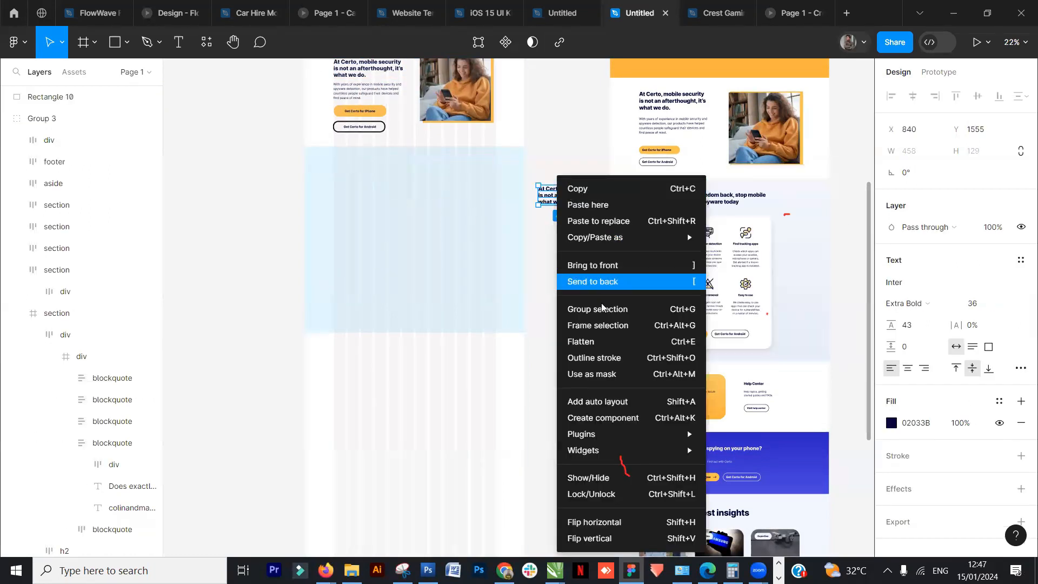
{"action": "left_click", "coordinate": [592, 264]}
{"action": "left_click_drag", "start_coordinate": [561, 201], "coordinate": [413, 180]}
{"action": "left_click", "coordinate": [496, 206]}
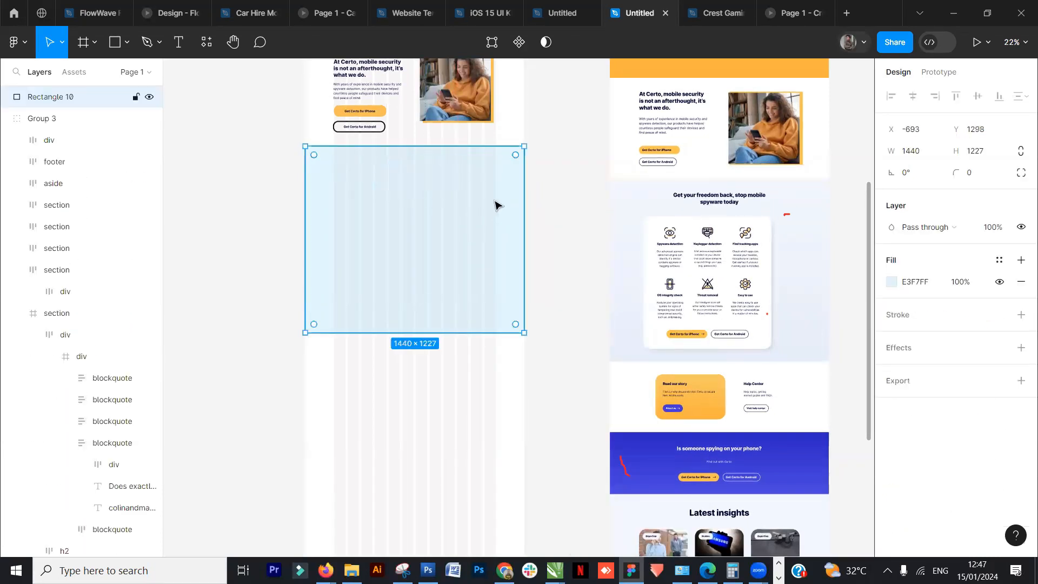
{"action": "right_click", "coordinate": [512, 187]}
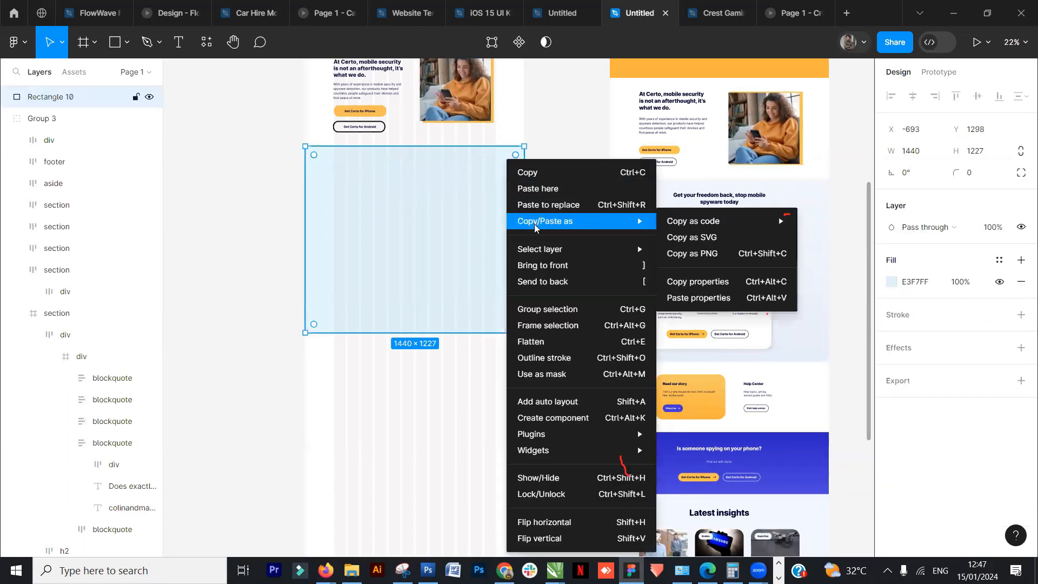
{"action": "left_click", "coordinate": [555, 284]}
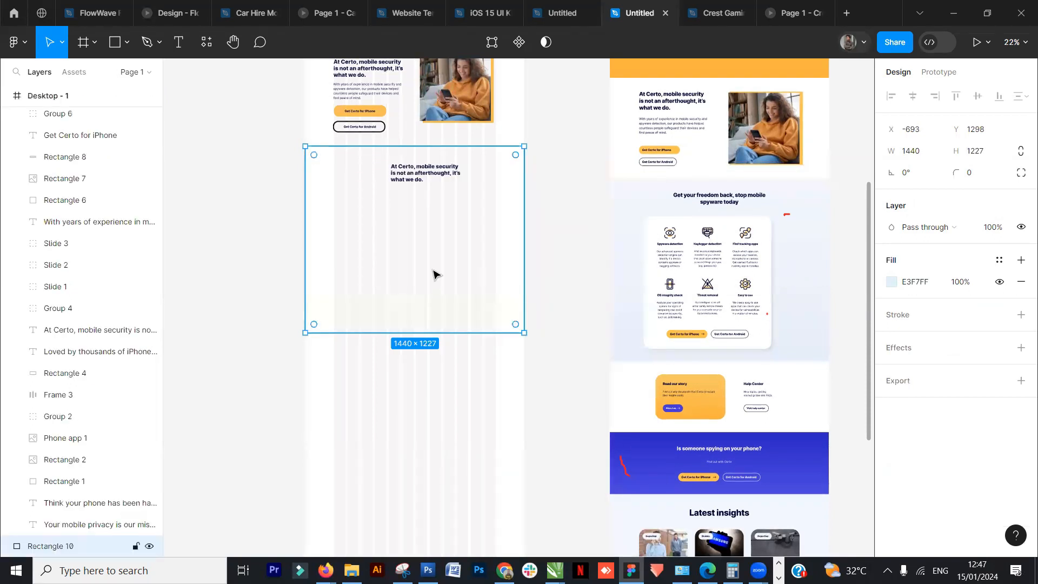
{"action": "key", "text": "ctrl+z"}
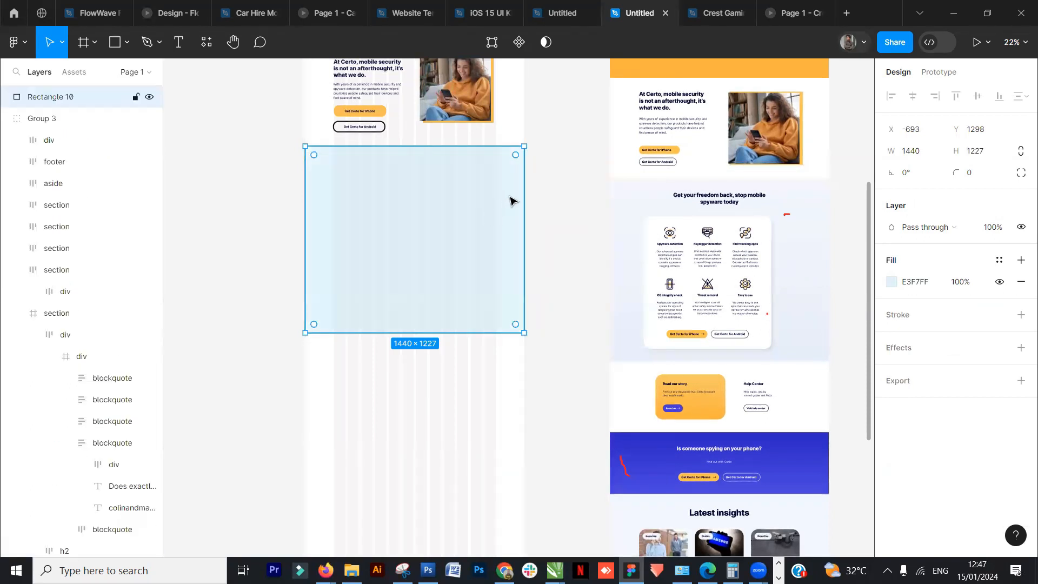
- Move the blue rectangle into the Desktop - 1 frame and send it behind the other layers
{"action": "scroll", "coordinate": [509, 201], "scroll_direction": "down", "scroll_amount": 1}
{"action": "scroll", "coordinate": [510, 197], "scroll_direction": "down", "scroll_amount": 3}
{"action": "mouse_move", "coordinate": [487, 220]}
{"action": "left_mouse_down"}
{"action": "mouse_move", "coordinate": [352, 267]}
{"action": "mouse_move", "coordinate": [423, 269]}
{"action": "mouse_move", "coordinate": [465, 253]}
{"action": "mouse_move", "coordinate": [492, 197]}
{"action": "mouse_move", "coordinate": [481, 207]}
{"action": "left_mouse_up"}
{"action": "right_click", "coordinate": [493, 196]}
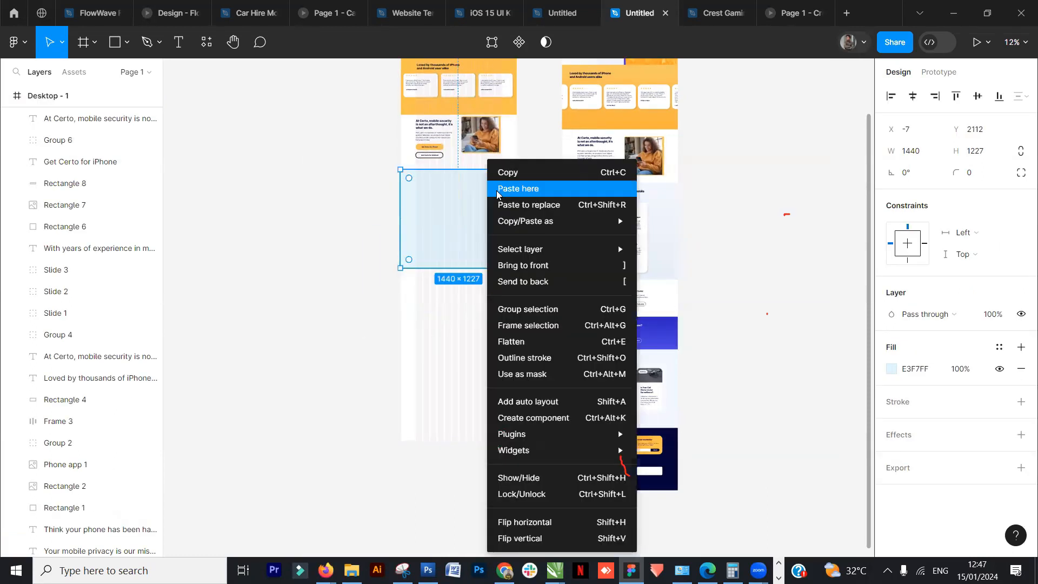
{"action": "left_click", "coordinate": [533, 281]}
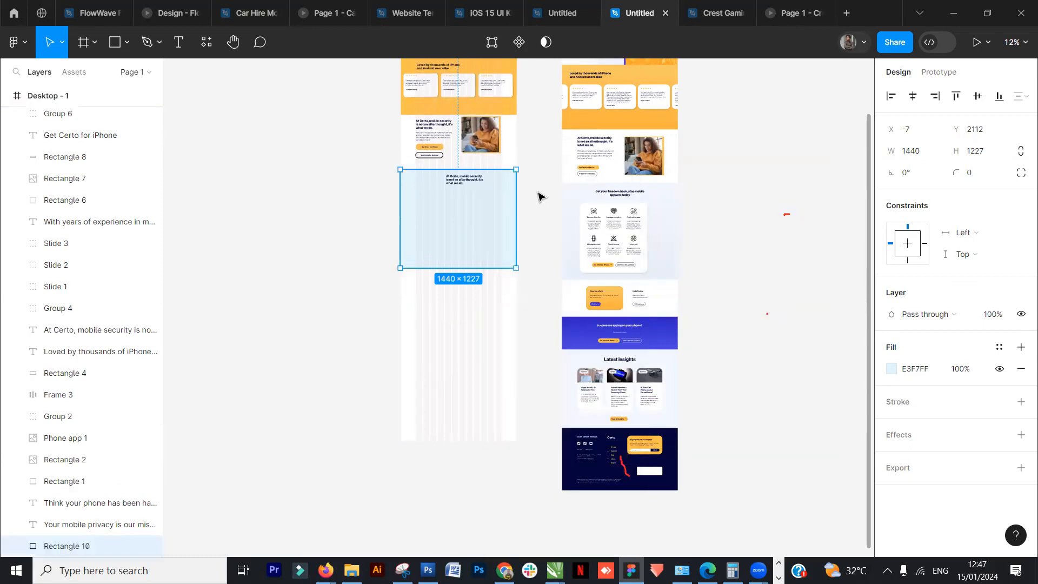
- Replace the copied heading's text with "Get your freedom back, stop mobile spyware today"
{"action": "scroll", "coordinate": [537, 196], "scroll_direction": "up", "scroll_amount": 5}
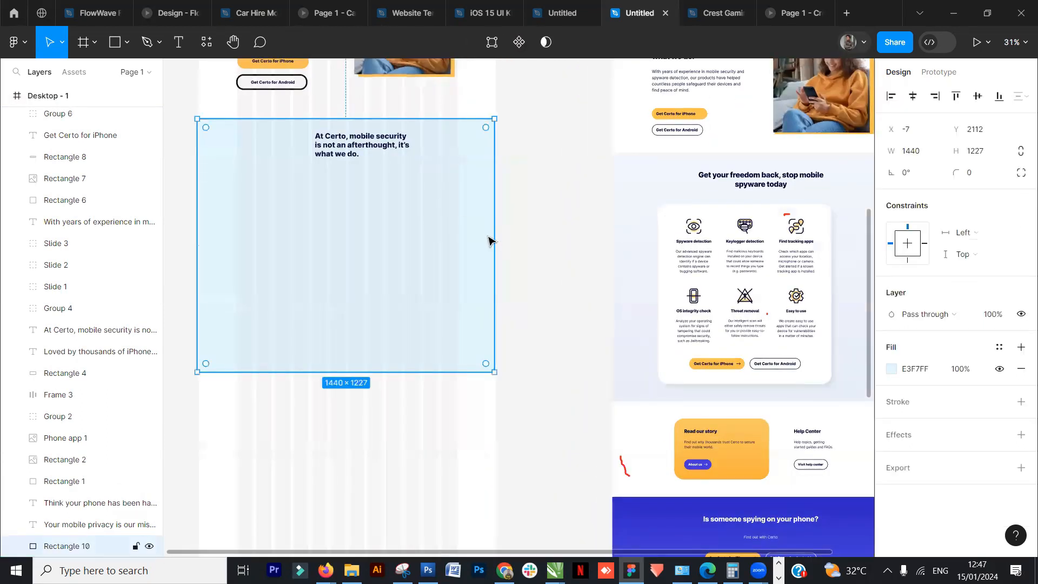
{"action": "left_click_drag", "start_coordinate": [495, 240], "coordinate": [500, 240]}
{"action": "key", "text": "Escape"}
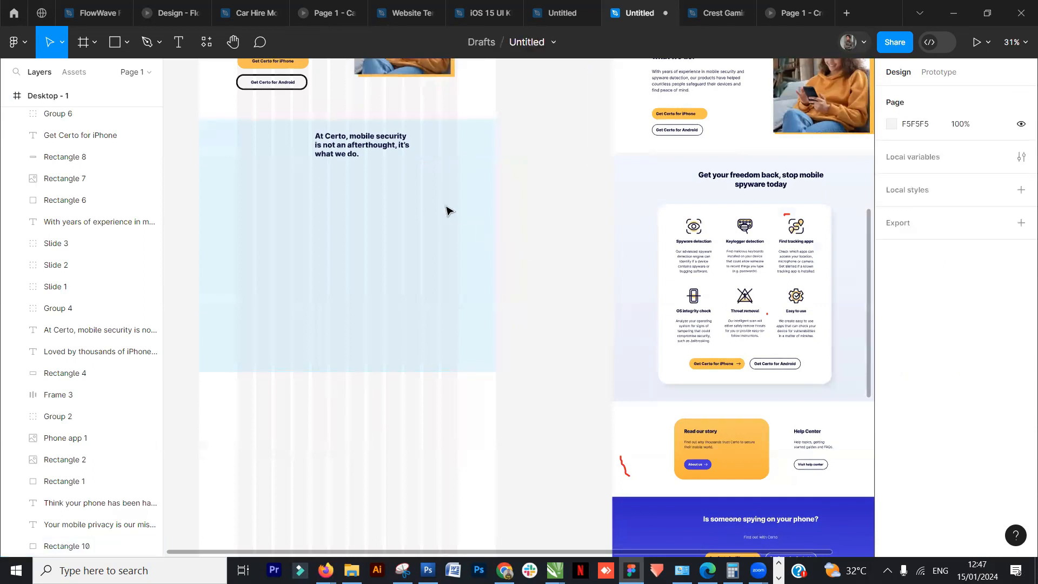
{"action": "double_click", "coordinate": [366, 151]}
{"action": "type", "text": "G"}
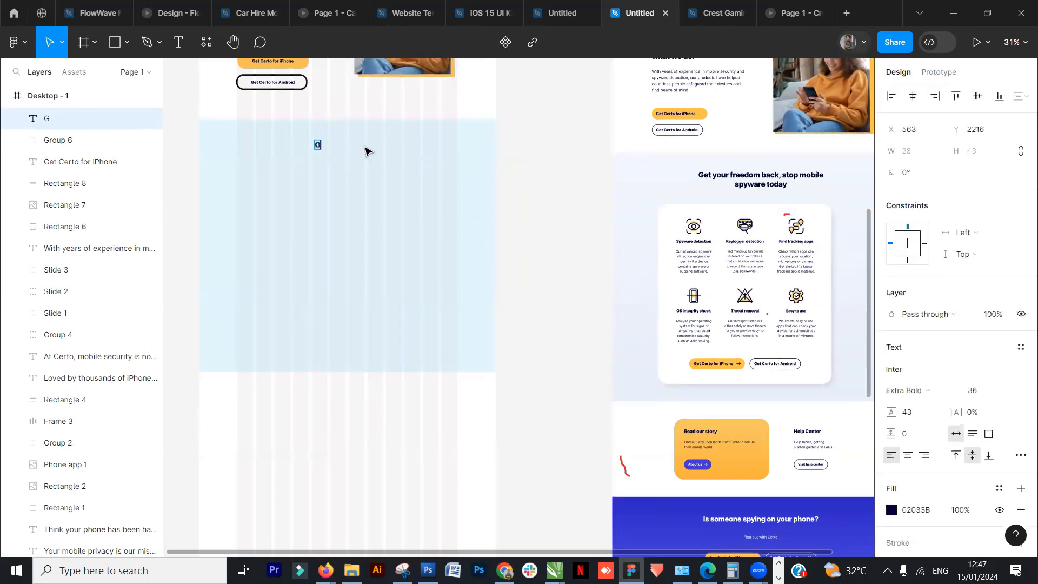
{"action": "type", "text": "et your fe"}
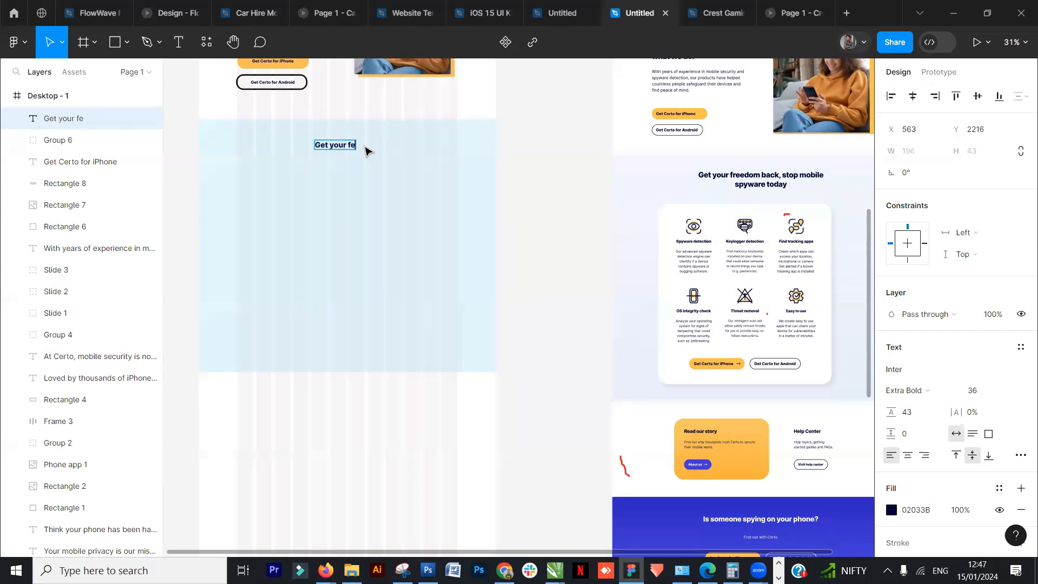
{"action": "key", "text": "BackSpace"}
{"action": "type", "text": "reedom back, stop mobi"}
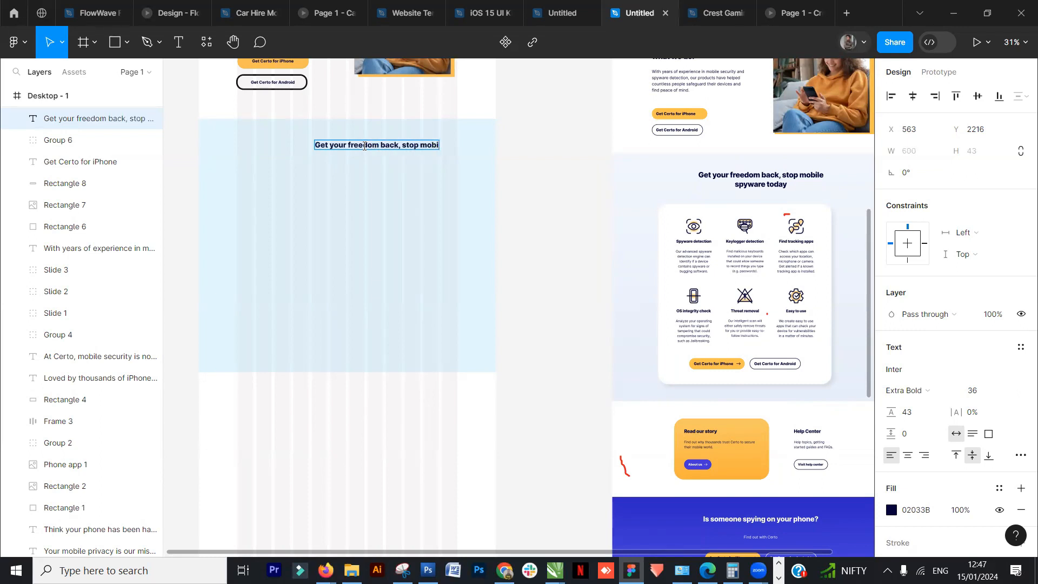
{"action": "key", "text": "Return"}
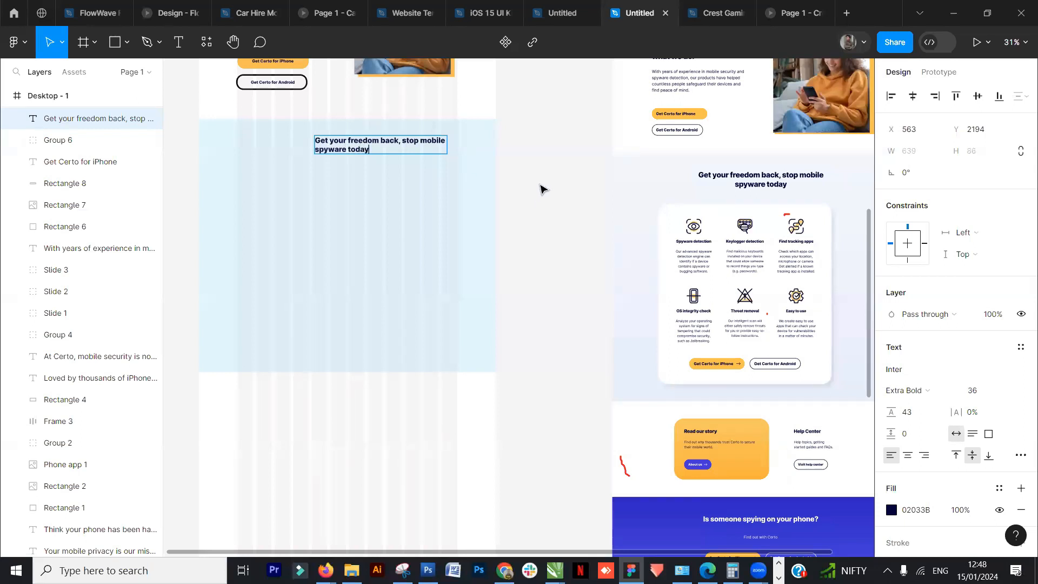
{"action": "key", "text": "Escape"}
- Shift the new heading left and center-align its text
{"action": "left_click", "coordinate": [560, 155]}
{"action": "left_click", "coordinate": [413, 145]}
{"action": "left_click_drag", "start_coordinate": [414, 145], "coordinate": [386, 145]}
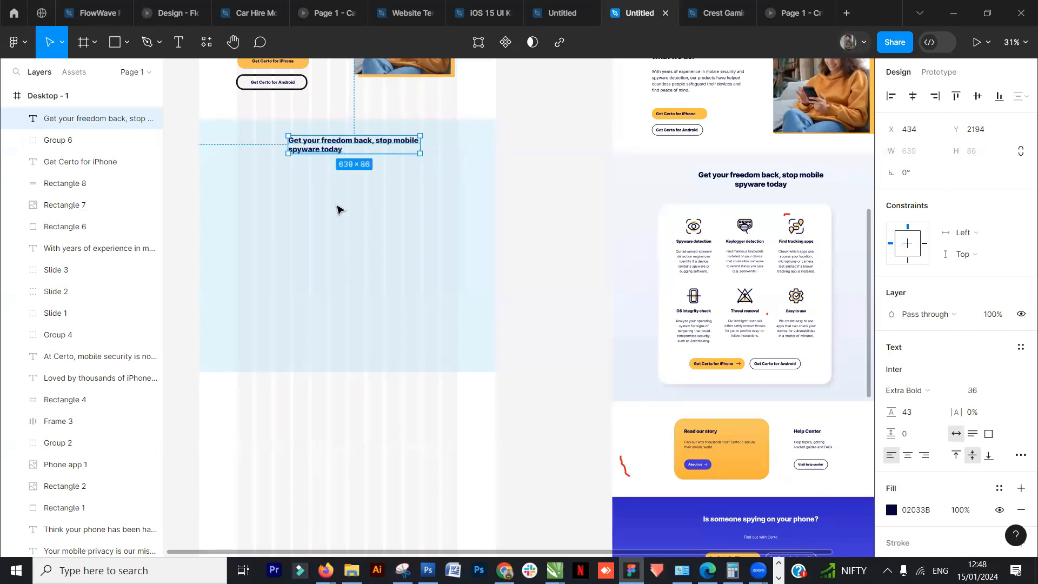
{"action": "left_click", "coordinate": [906, 457]}
{"action": "left_click", "coordinate": [924, 457]}
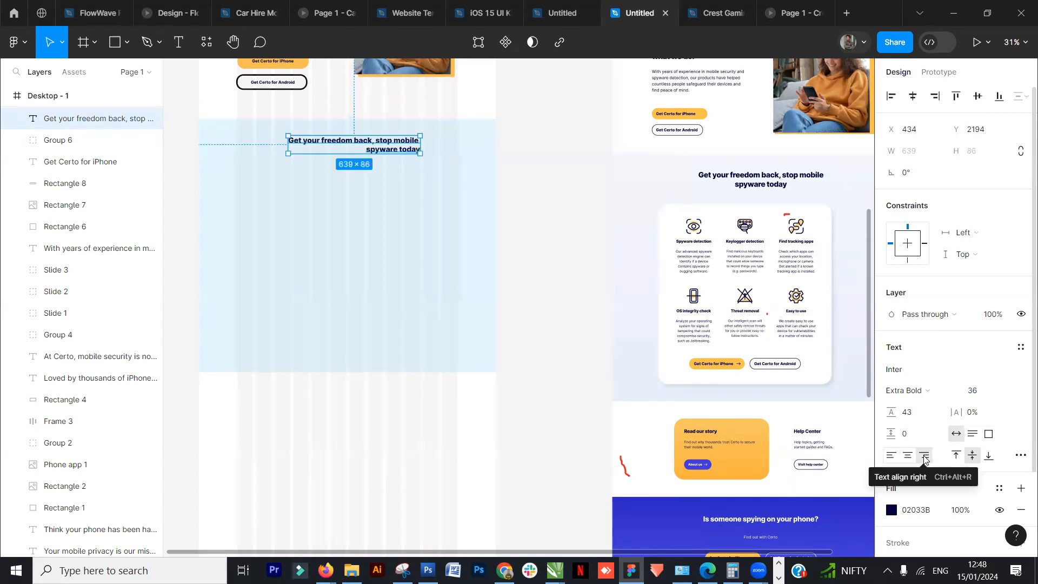
{"action": "left_click", "coordinate": [908, 455]}
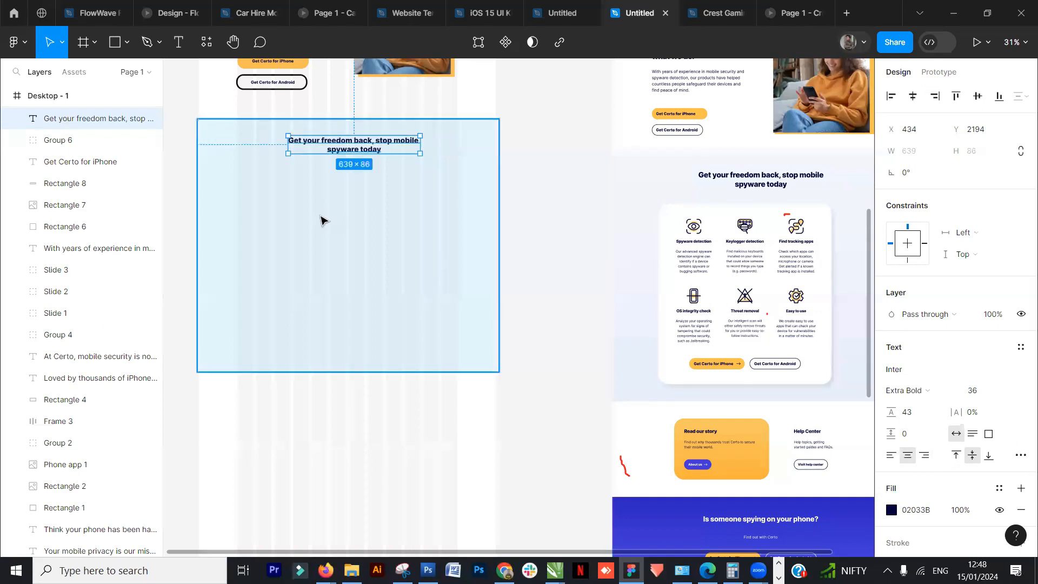
- Set the heading's font size to 40 and align it to the top of the frame
{"action": "left_click", "coordinate": [1011, 391]}
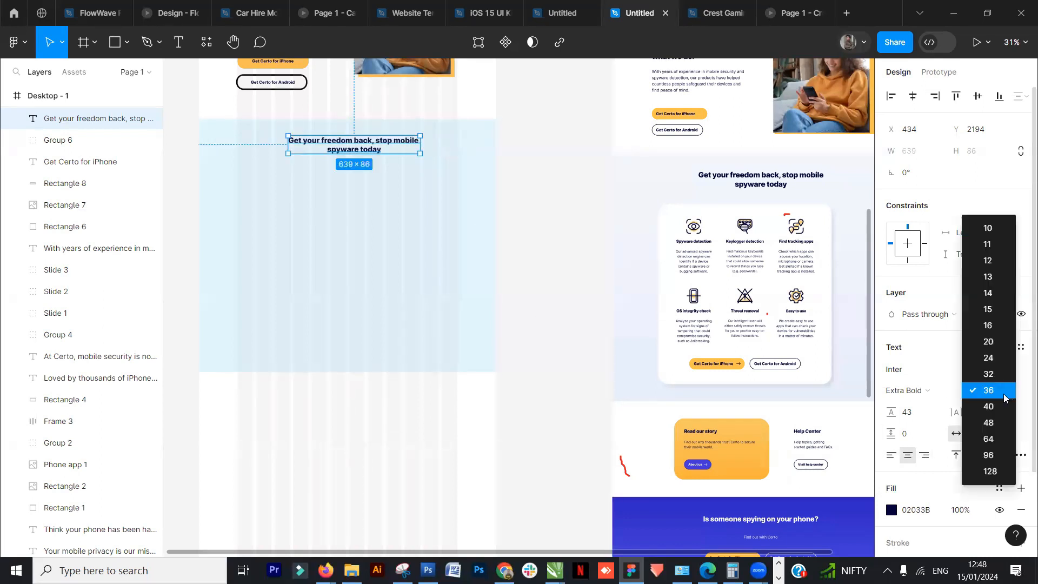
{"action": "key", "text": "Return"}
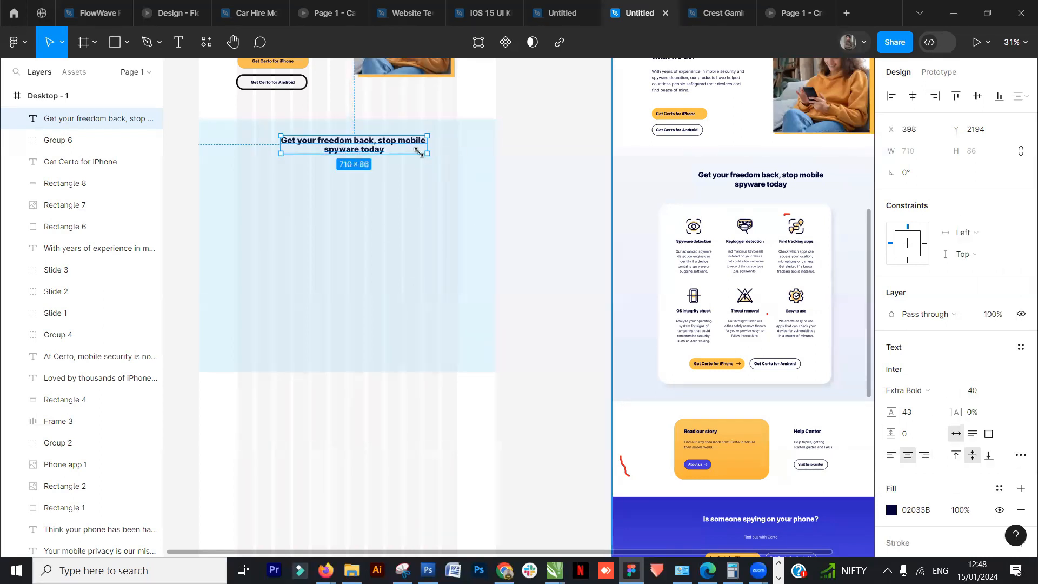
{"action": "mouse_move", "coordinate": [393, 150]}
{"action": "left_mouse_down"}
{"action": "mouse_move", "coordinate": [372, 149]}
{"action": "mouse_move", "coordinate": [386, 151]}
{"action": "left_mouse_up"}
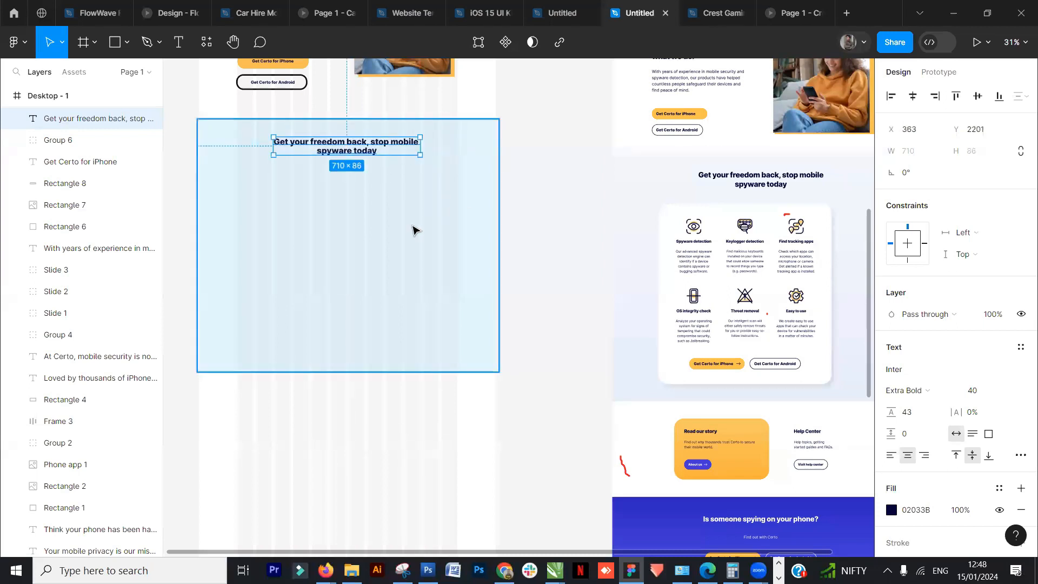
{"action": "left_click", "coordinate": [977, 96]}
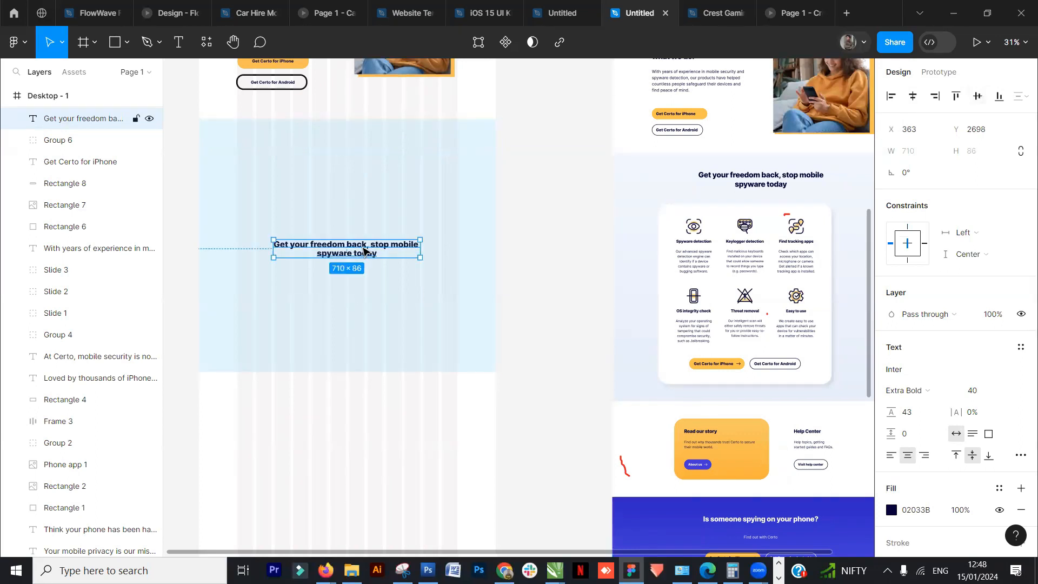
{"action": "left_click", "coordinate": [956, 97]}
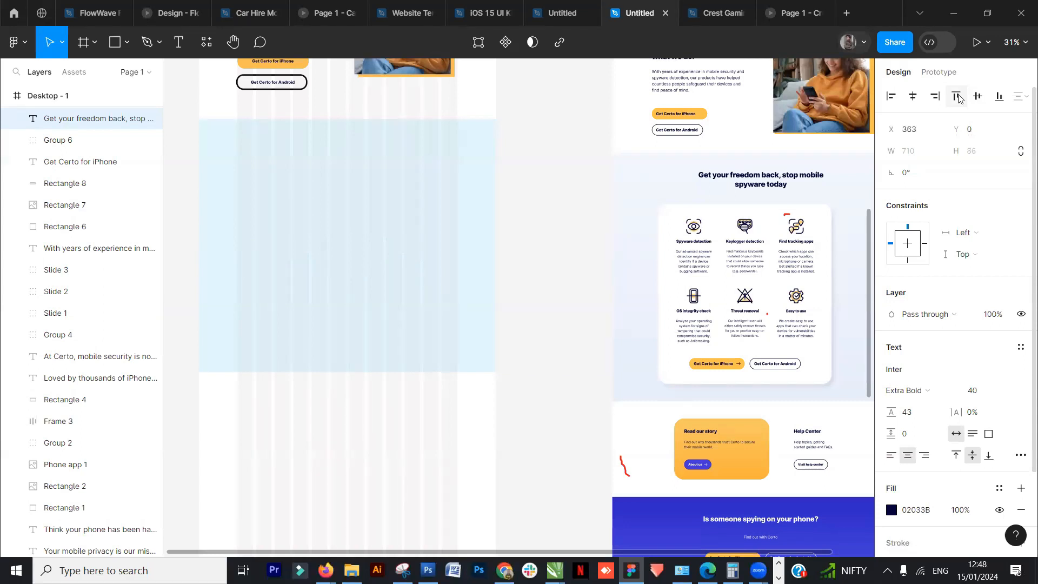
- Undo the top alignment and move the heading up near the top of the pale-blue section
{"action": "key", "text": "ctrl+z"}
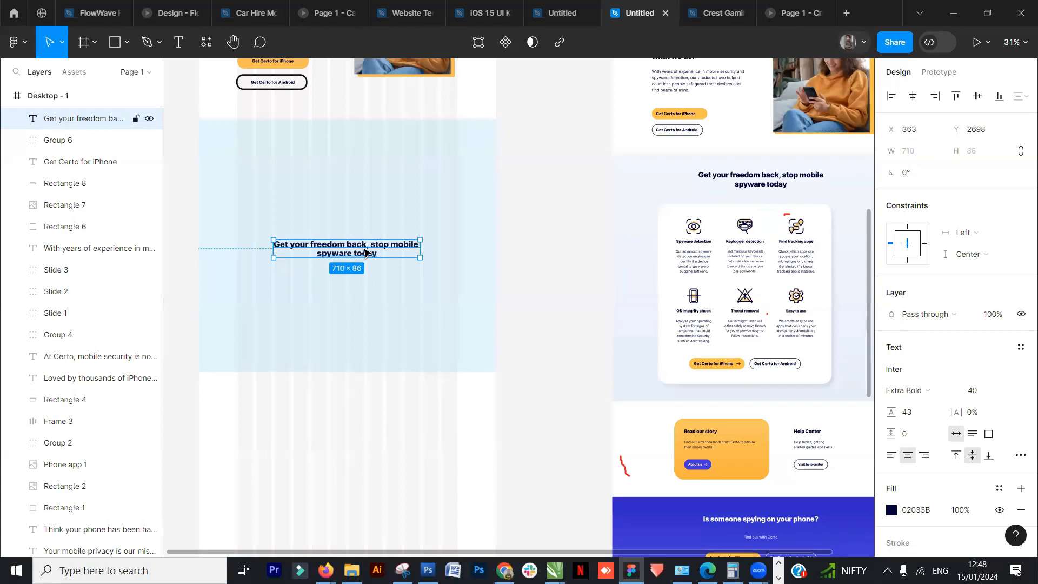
{"action": "left_click_drag", "start_coordinate": [371, 250], "coordinate": [381, 152]}
{"action": "left_click", "coordinate": [562, 232]}
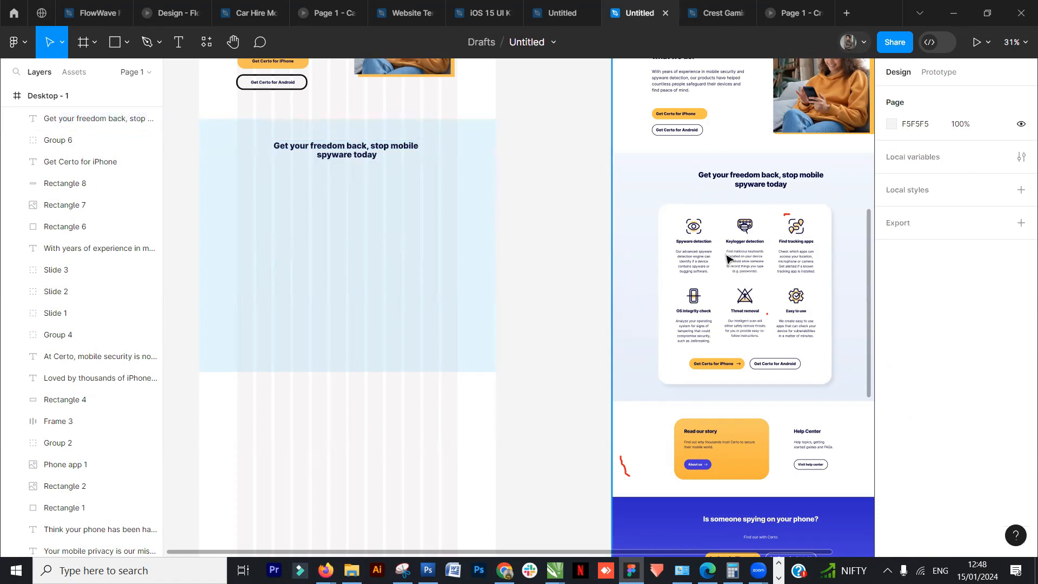
- Draw a rectangle about 810 × 786 below the heading inside the pale-blue section
{"action": "left_click", "coordinate": [690, 229]}
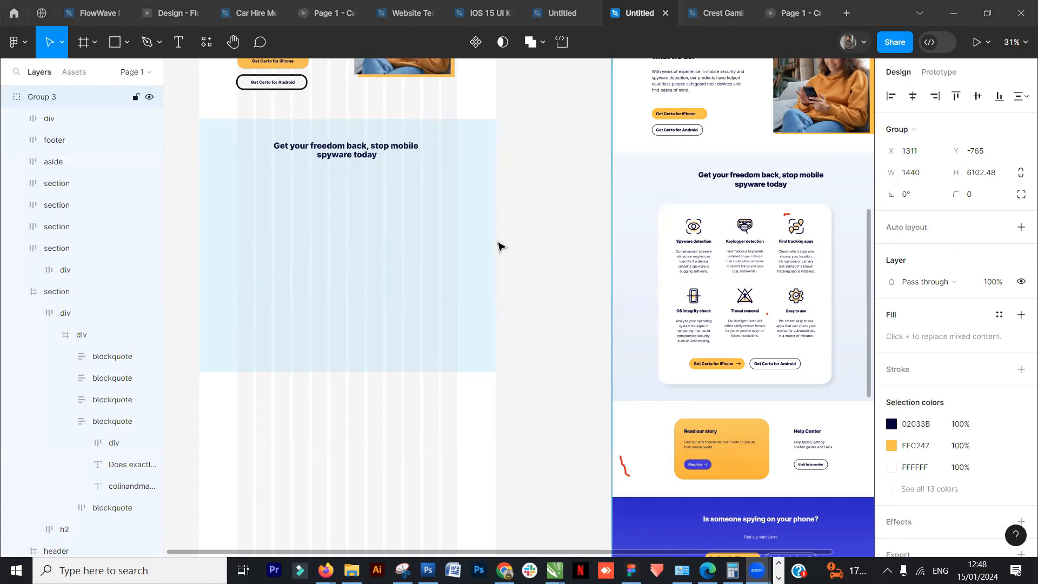
{"action": "key", "text": "Escape"}
{"action": "key", "text": "r"}
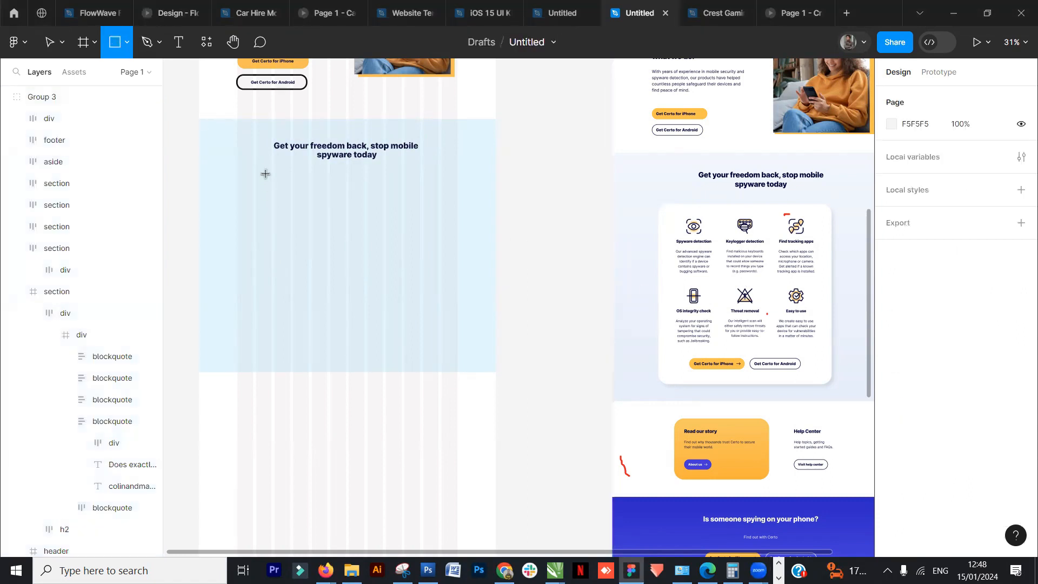
{"action": "mouse_move", "coordinate": [266, 167]}
{"action": "left_mouse_down"}
{"action": "mouse_move", "coordinate": [424, 315]}
{"action": "mouse_move", "coordinate": [423, 329]}
{"action": "left_mouse_up"}
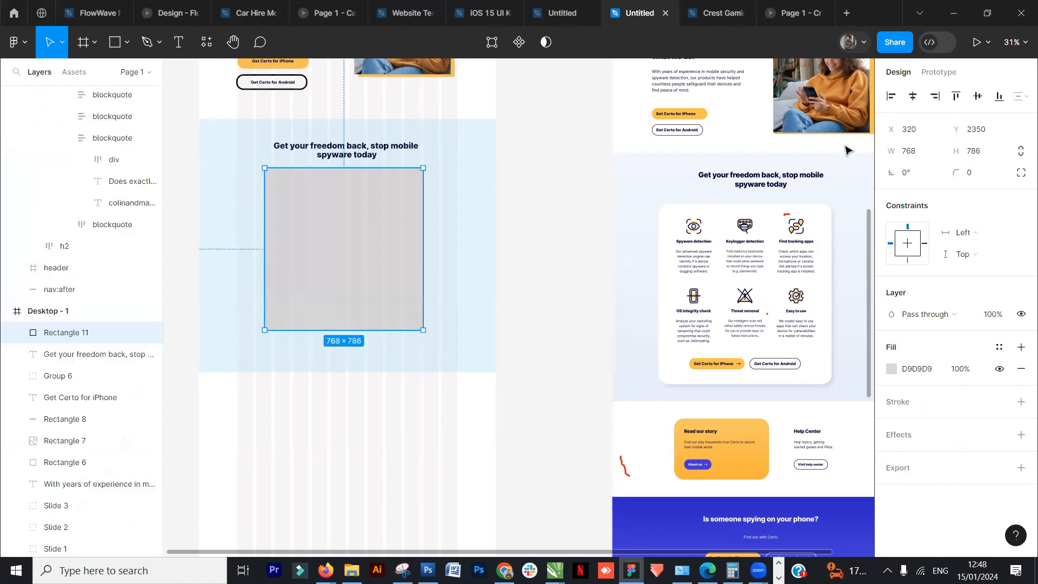
{"action": "mouse_move", "coordinate": [399, 256]}
{"action": "left_mouse_down"}
{"action": "mouse_move", "coordinate": [387, 260]}
{"action": "mouse_move", "coordinate": [422, 254]}
{"action": "mouse_move", "coordinate": [391, 250]}
{"action": "left_mouse_up"}
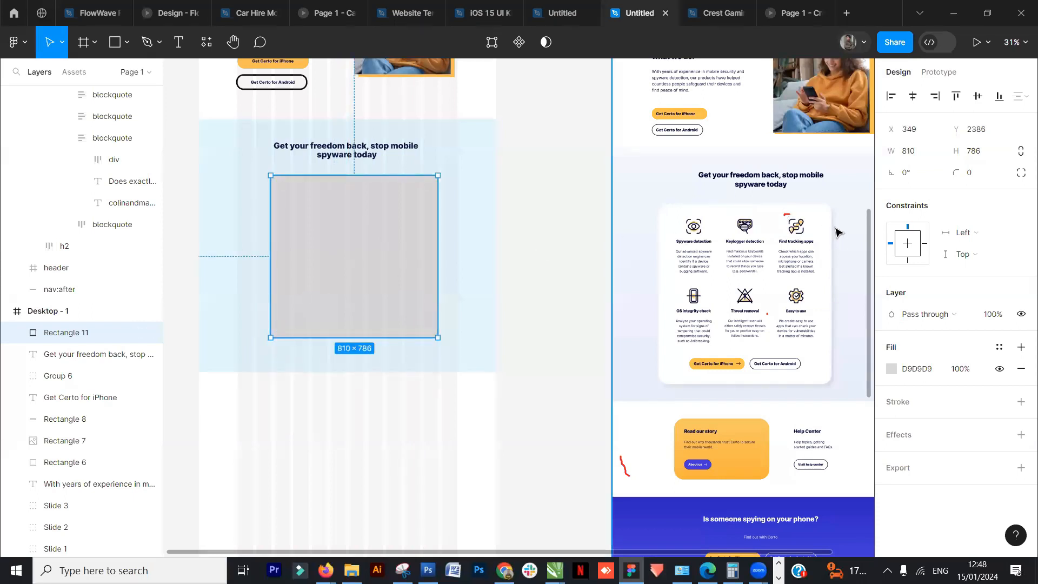
- Set the rectangle's corner radius to 35
{"action": "left_click_drag", "start_coordinate": [956, 172], "coordinate": [1036, 168]}
{"action": "left_click", "coordinate": [956, 174]}
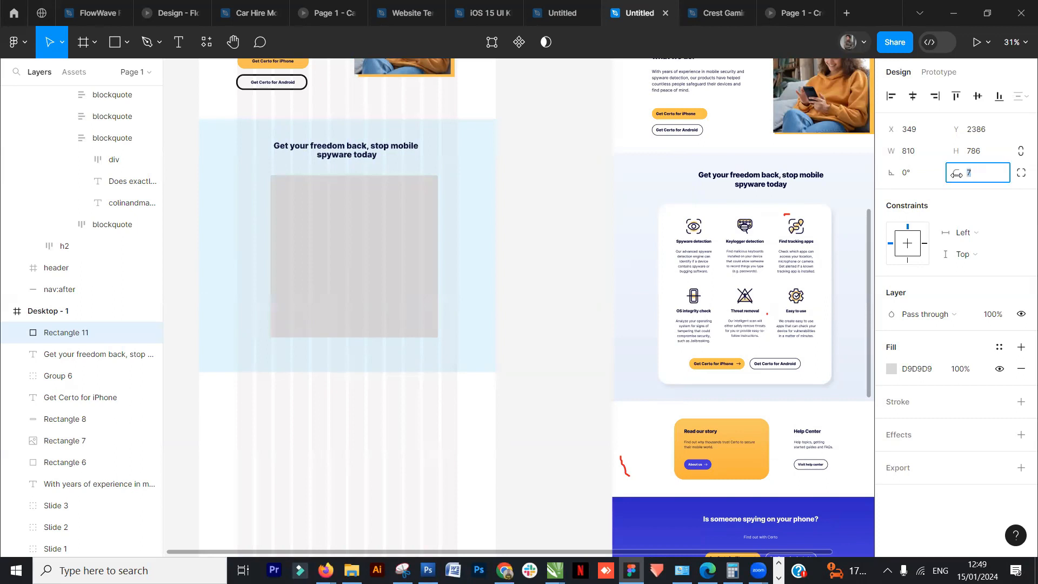
{"action": "type", "text": "20"}
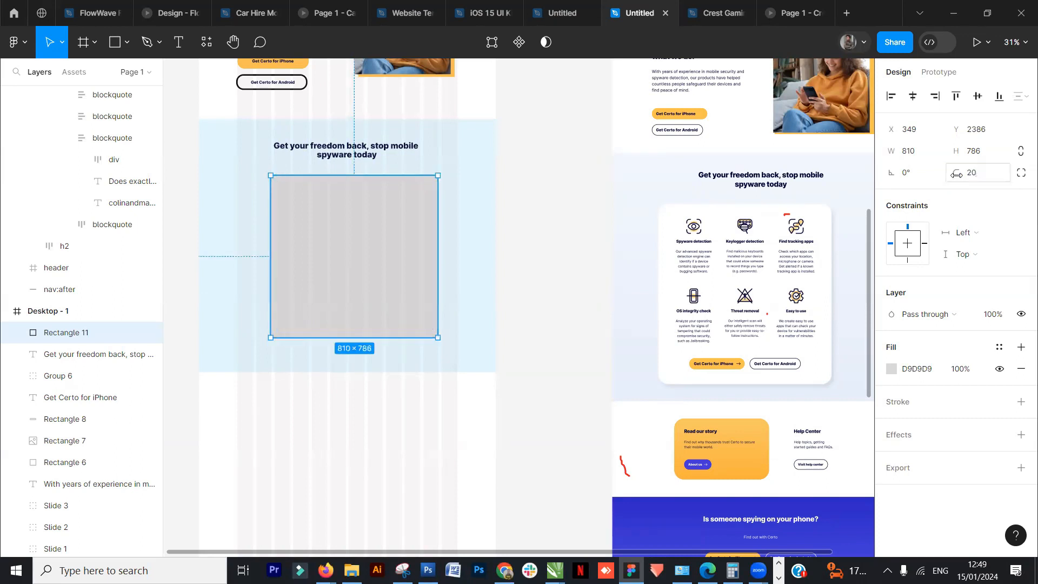
{"action": "left_click", "coordinate": [513, 236]}
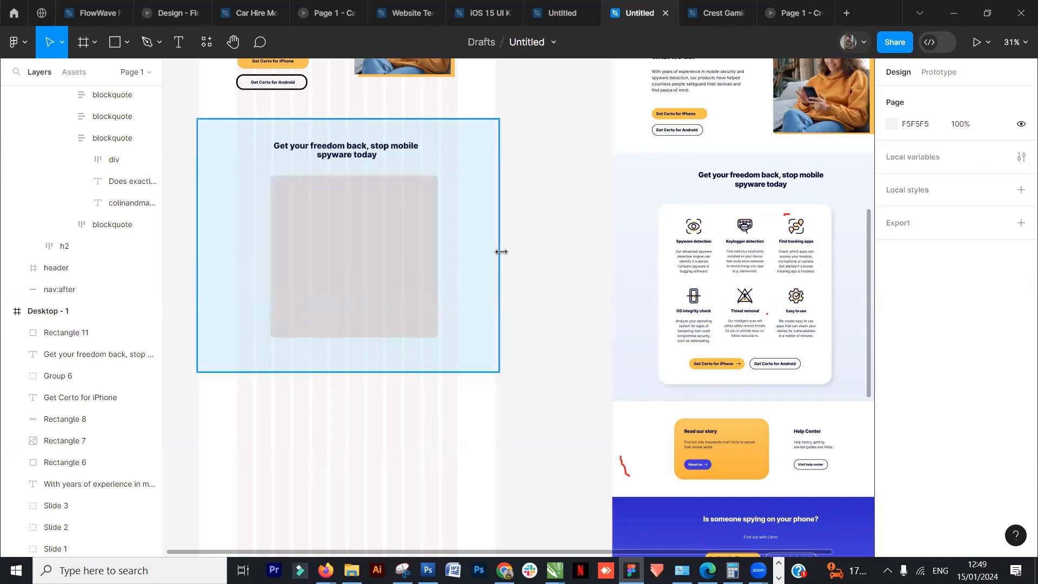
{"action": "left_click", "coordinate": [391, 278]}
{"action": "left_click", "coordinate": [985, 177]}
{"action": "type", "text": "35"}
{"action": "key", "text": "Return"}
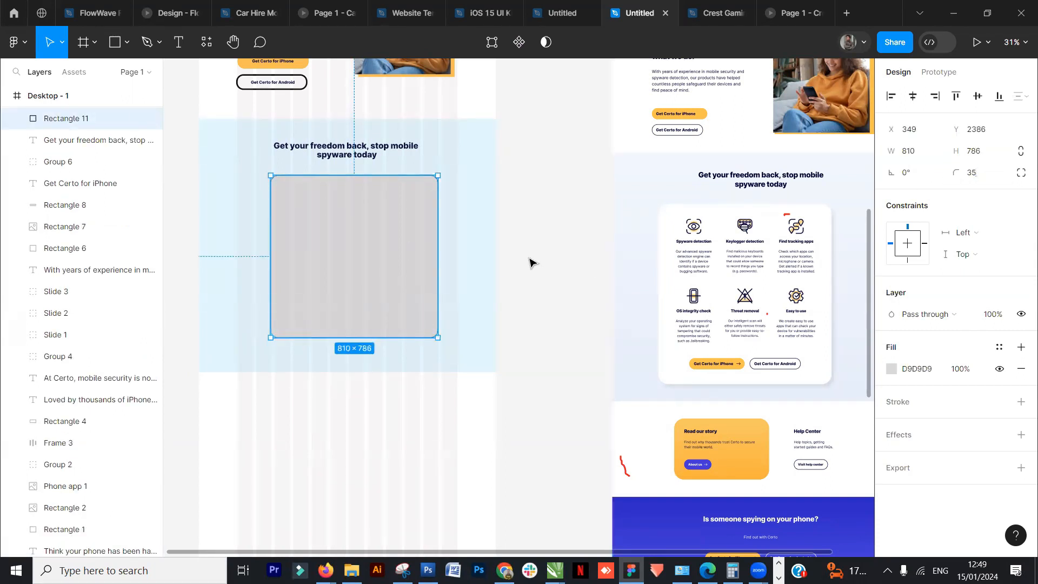
- Set the rectangle's fill to white FFFFFF from the document colors
{"action": "left_click", "coordinate": [545, 248]}
{"action": "left_click", "coordinate": [361, 265]}
{"action": "left_click", "coordinate": [892, 368]}
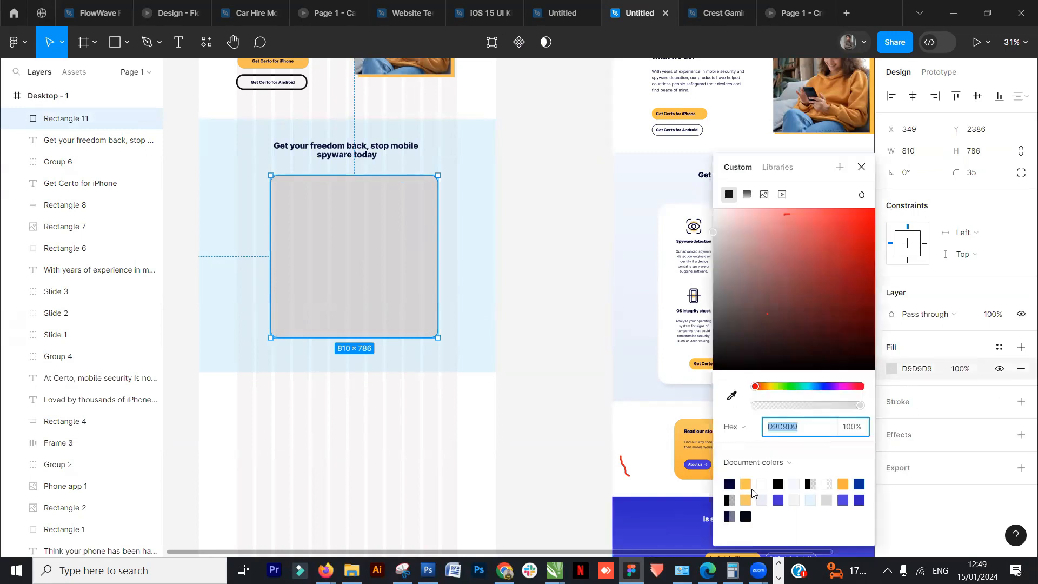
{"action": "left_click", "coordinate": [762, 484]}
{"action": "left_click", "coordinate": [508, 235]}
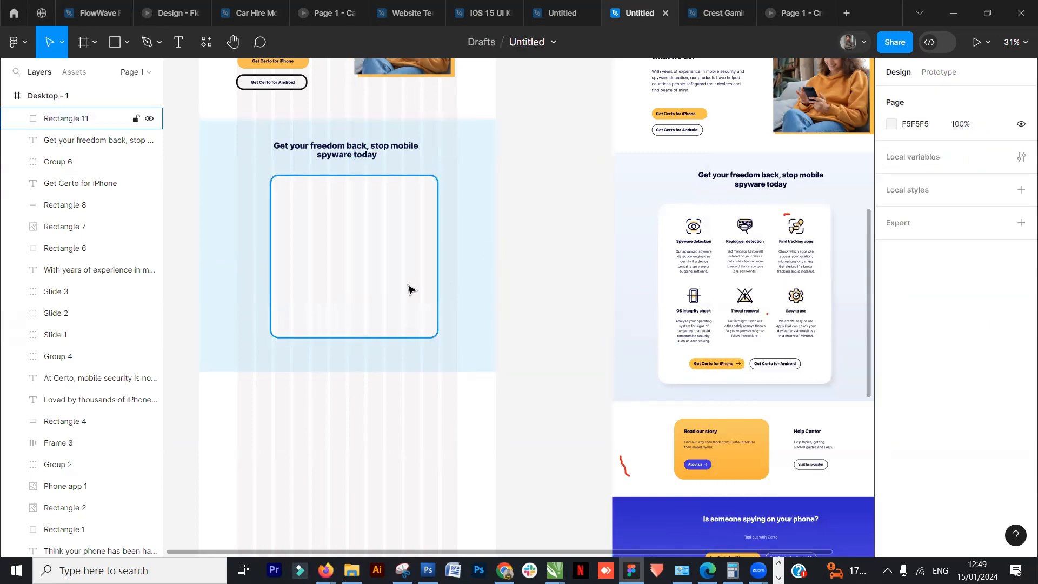
- Add a Drop shadow effect to the rectangle
{"action": "scroll", "coordinate": [416, 278], "scroll_direction": "up", "scroll_amount": 3}
{"action": "left_click", "coordinate": [422, 272]}
{"action": "scroll", "coordinate": [420, 281], "scroll_direction": "down", "scroll_amount": 3}
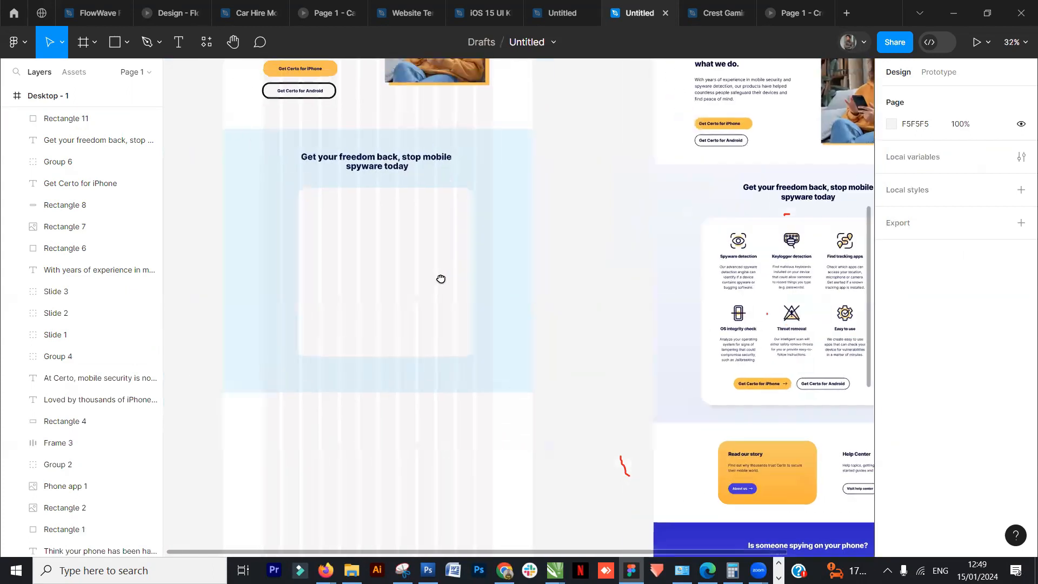
{"action": "left_click", "coordinate": [465, 276]}
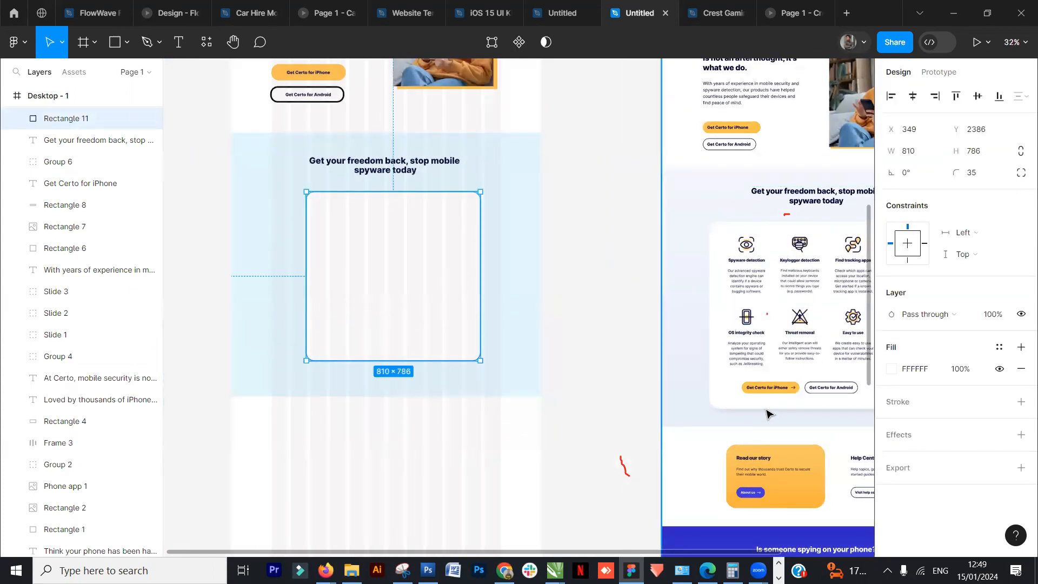
{"action": "scroll", "coordinate": [784, 395], "scroll_direction": "right", "scroll_amount": 3}
{"action": "scroll", "coordinate": [784, 394], "scroll_direction": "down", "scroll_amount": 1}
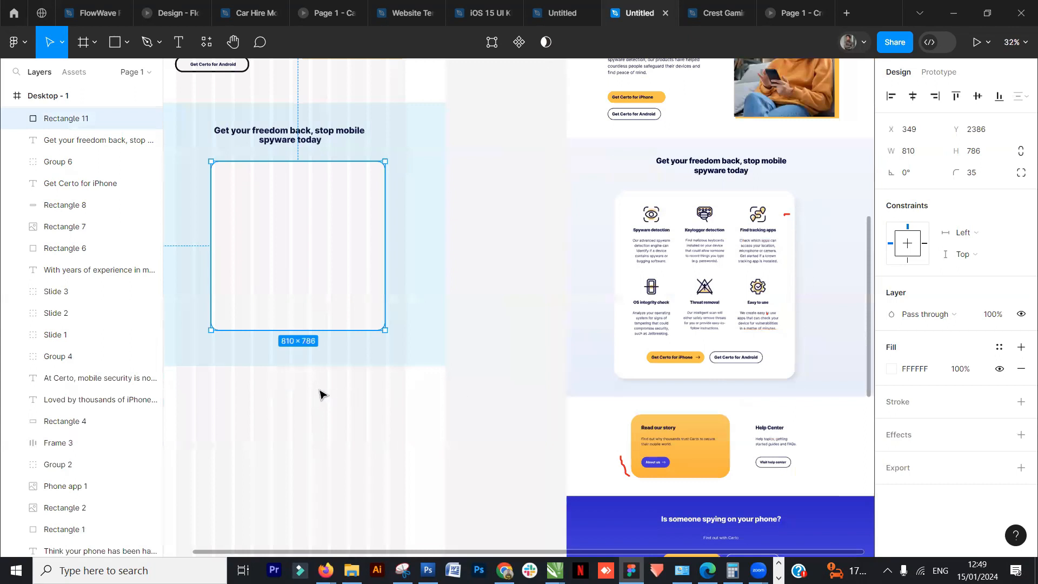
{"action": "scroll", "coordinate": [404, 398], "scroll_direction": "left", "scroll_amount": 4}
{"action": "scroll", "coordinate": [403, 399], "scroll_direction": "up", "scroll_amount": 1}
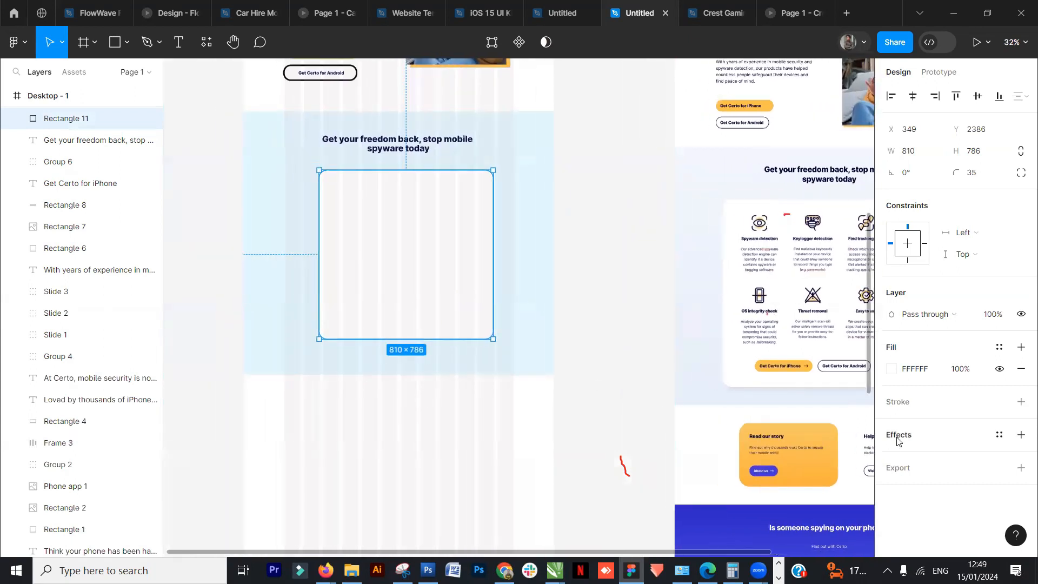
{"action": "left_click", "coordinate": [915, 440]}
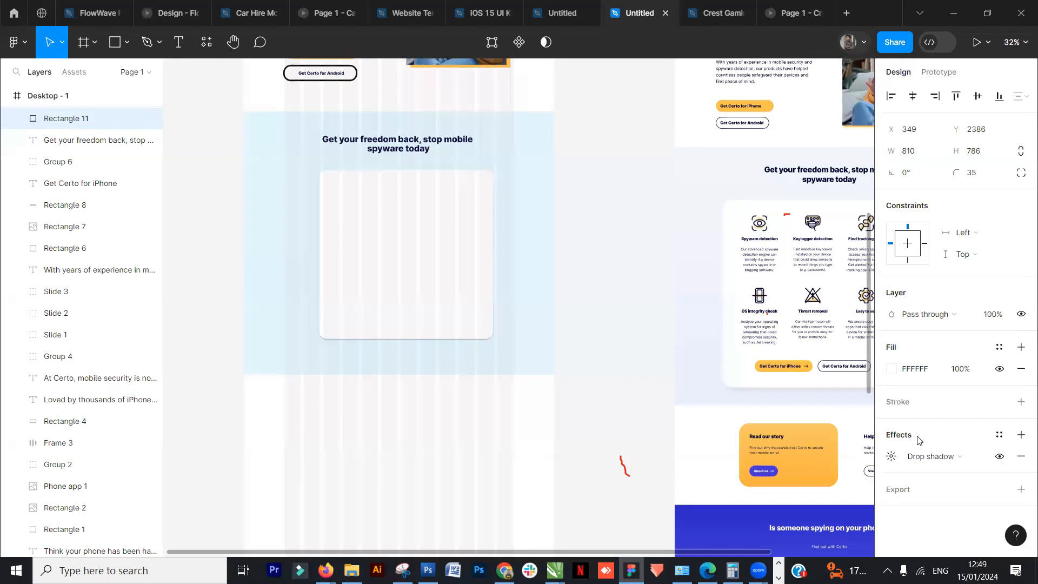
{"action": "left_click", "coordinate": [979, 457]}
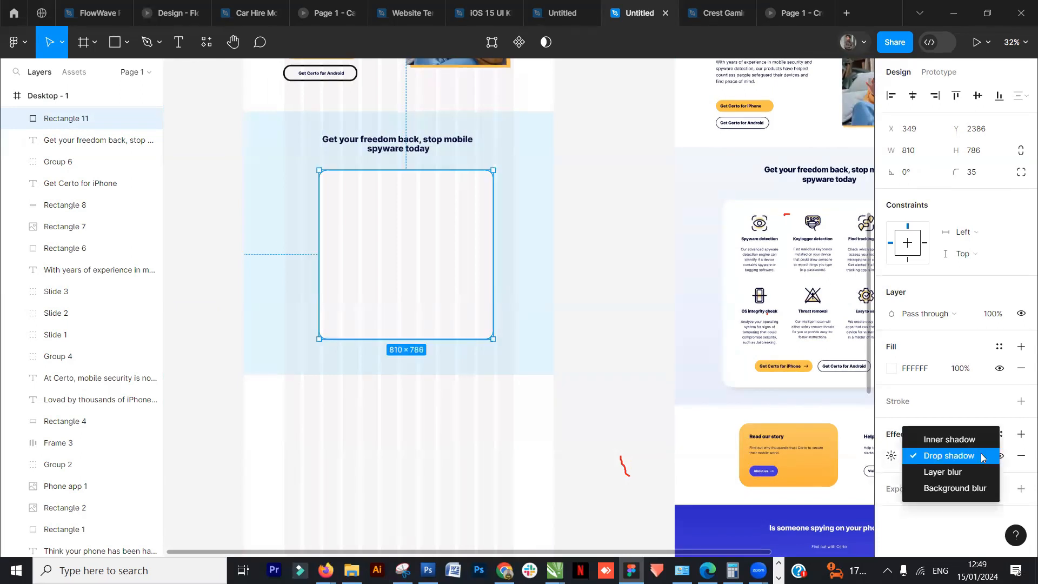
{"action": "left_click", "coordinate": [953, 459]}
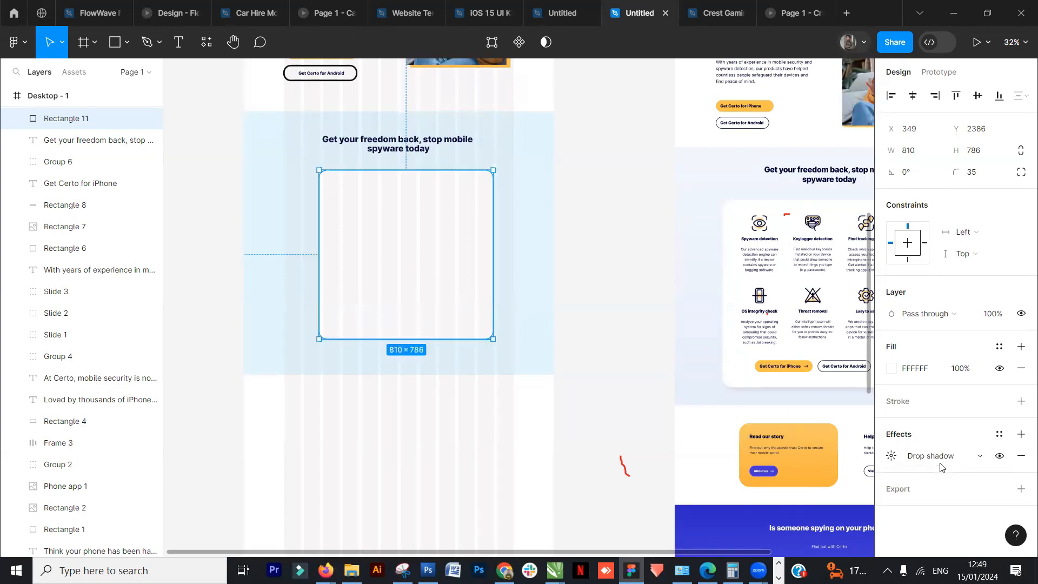
- Set the drop shadow's X offset to 3, Y offset to 1 and blur to 15.2
{"action": "left_click", "coordinate": [892, 457]}
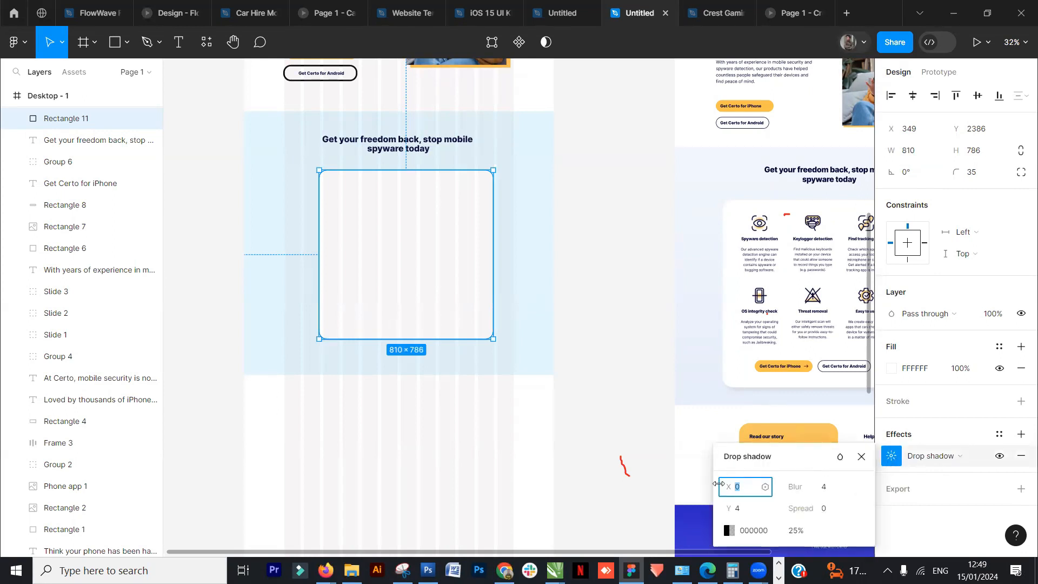
{"action": "mouse_move", "coordinate": [730, 486]}
{"action": "left_mouse_down"}
{"action": "mouse_move", "coordinate": [793, 492]}
{"action": "mouse_move", "coordinate": [727, 496]}
{"action": "mouse_move", "coordinate": [791, 515]}
{"action": "mouse_move", "coordinate": [715, 510]}
{"action": "mouse_move", "coordinate": [732, 511]}
{"action": "mouse_move", "coordinate": [745, 492]}
{"action": "mouse_move", "coordinate": [731, 494]}
{"action": "left_mouse_up"}
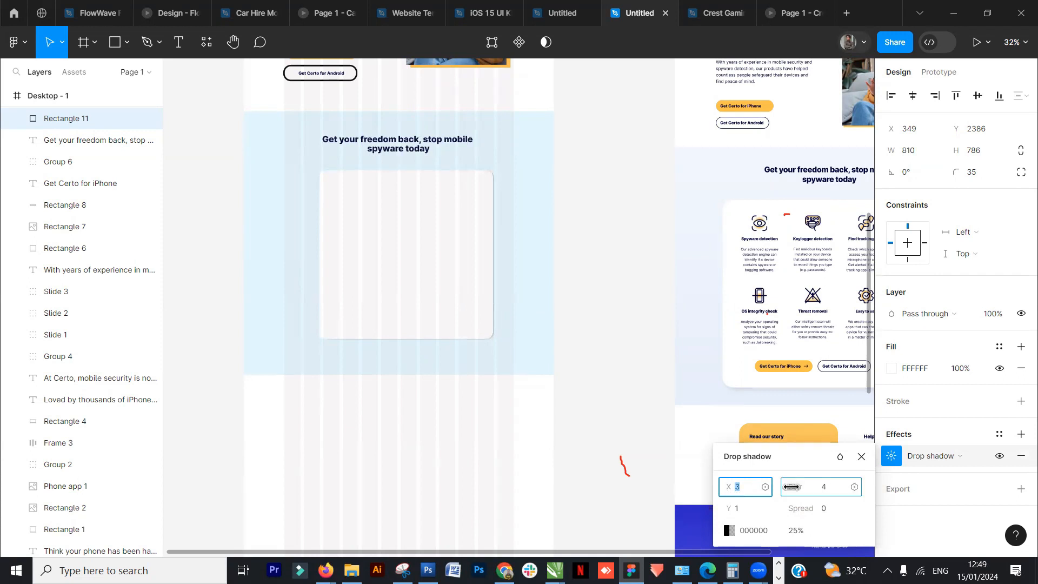
{"action": "left_click_drag", "start_coordinate": [791, 486], "coordinate": [843, 487]}
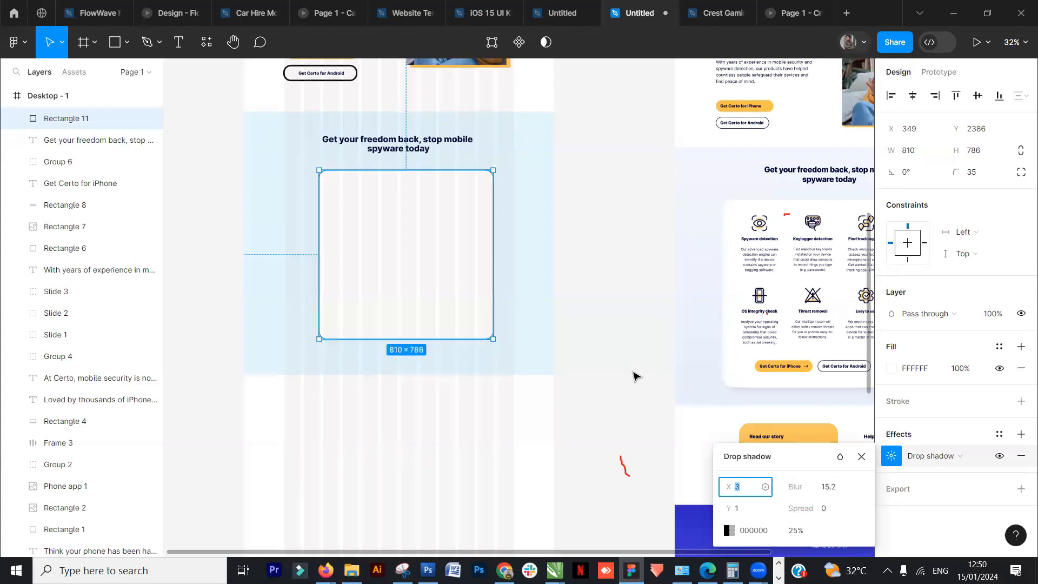
{"action": "left_click", "coordinate": [620, 343]}
{"action": "left_click_drag", "start_coordinate": [602, 359], "coordinate": [588, 361]}
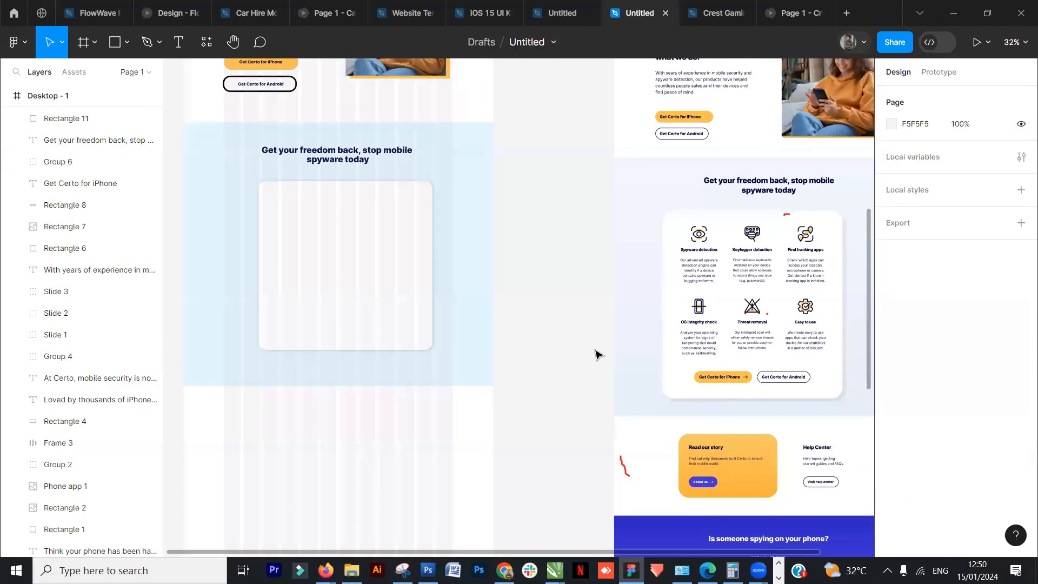
- Align the rectangle to the horizontal center of the frame
{"action": "left_click", "coordinate": [381, 246]}
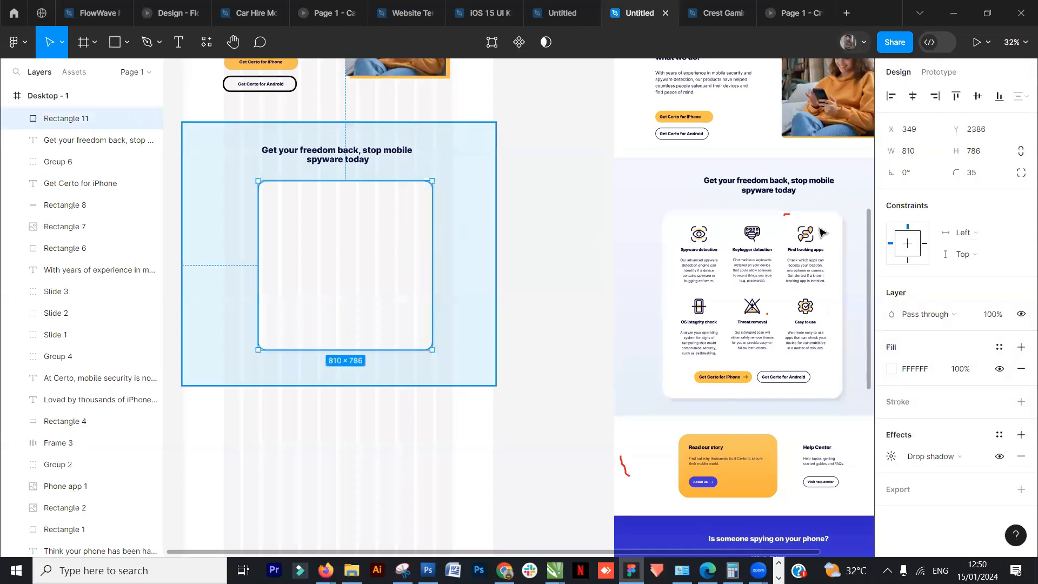
{"action": "left_click", "coordinate": [911, 99]}
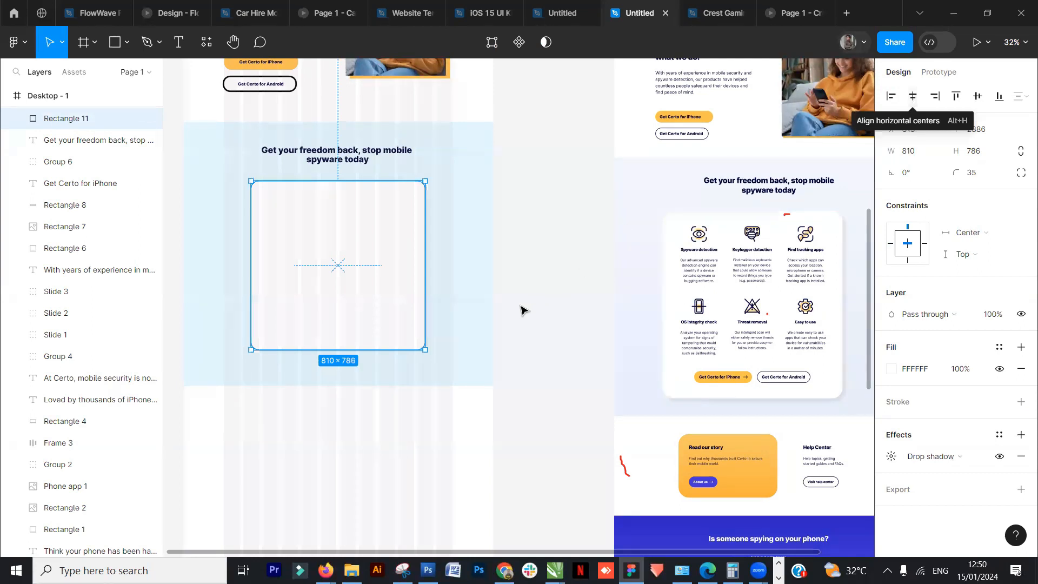
{"action": "left_click", "coordinate": [542, 285]}
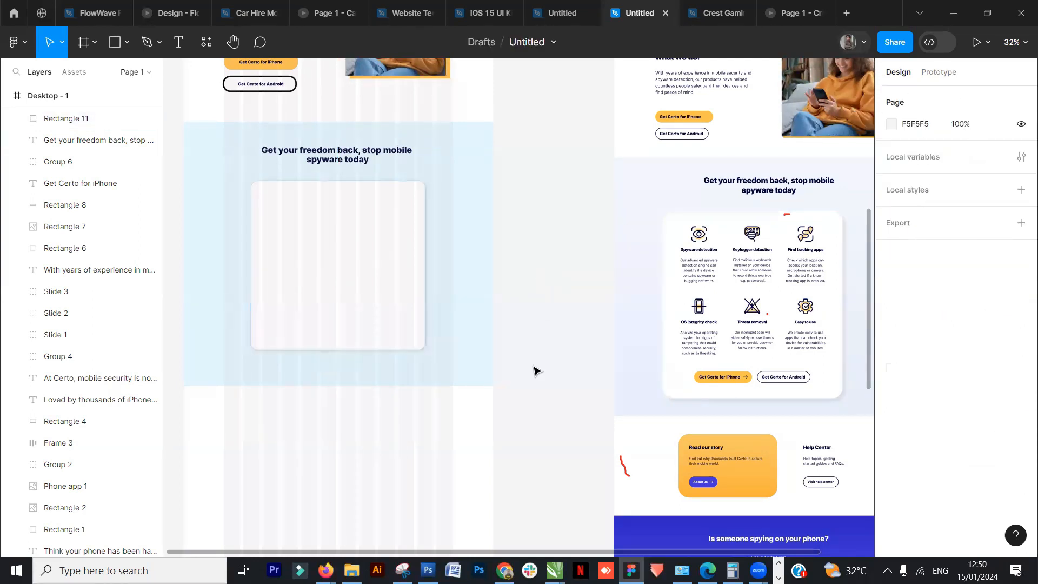
- Move the reference page's Spyware detection feature block into the top-left of the white card
{"action": "left_click", "coordinate": [397, 330]}
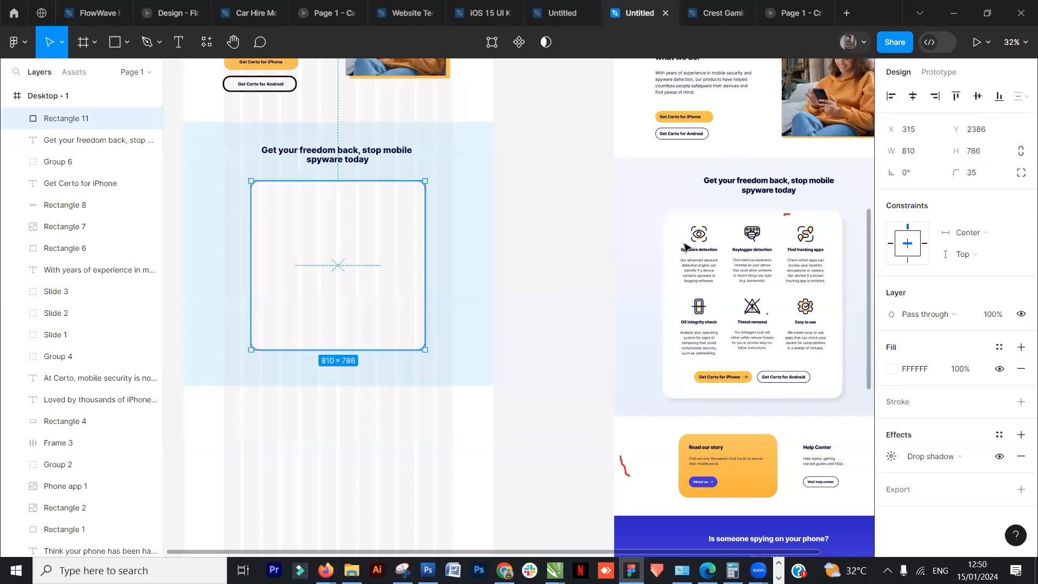
{"action": "left_click", "coordinate": [522, 233]}
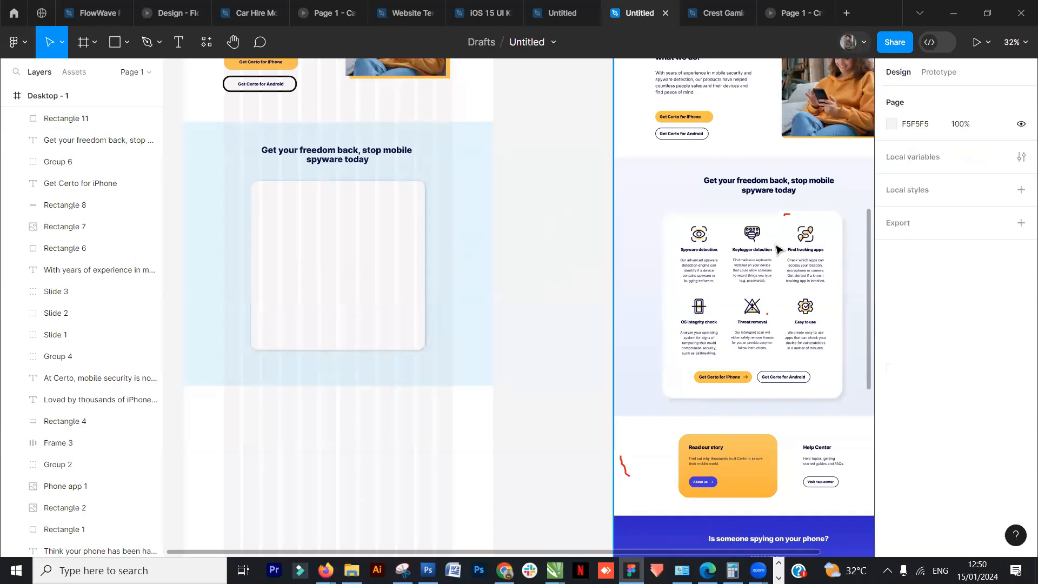
{"action": "left_click", "coordinate": [694, 254]}
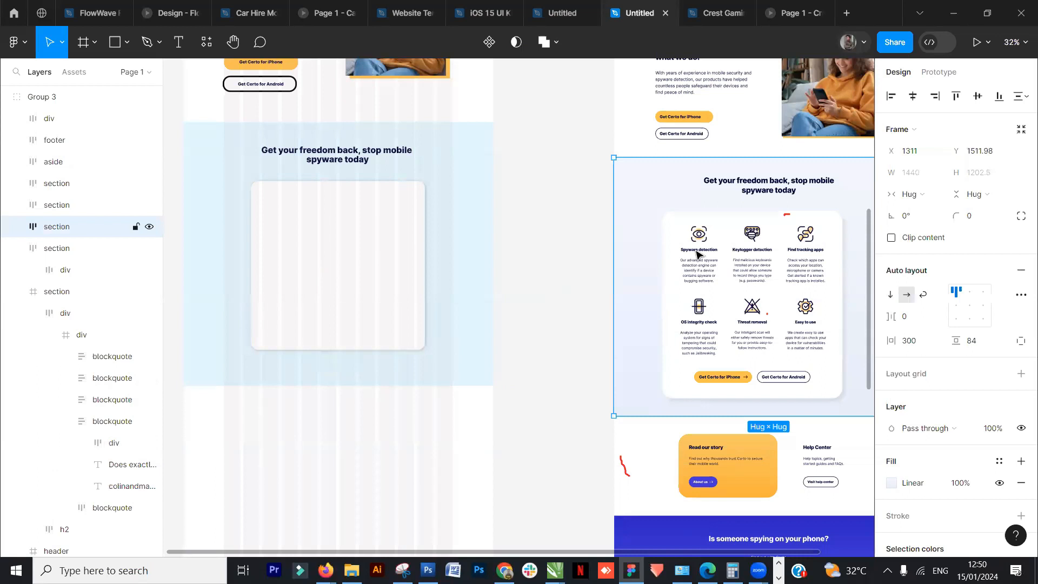
{"action": "left_click", "coordinate": [697, 267]}
{"action": "left_click", "coordinate": [698, 267]}
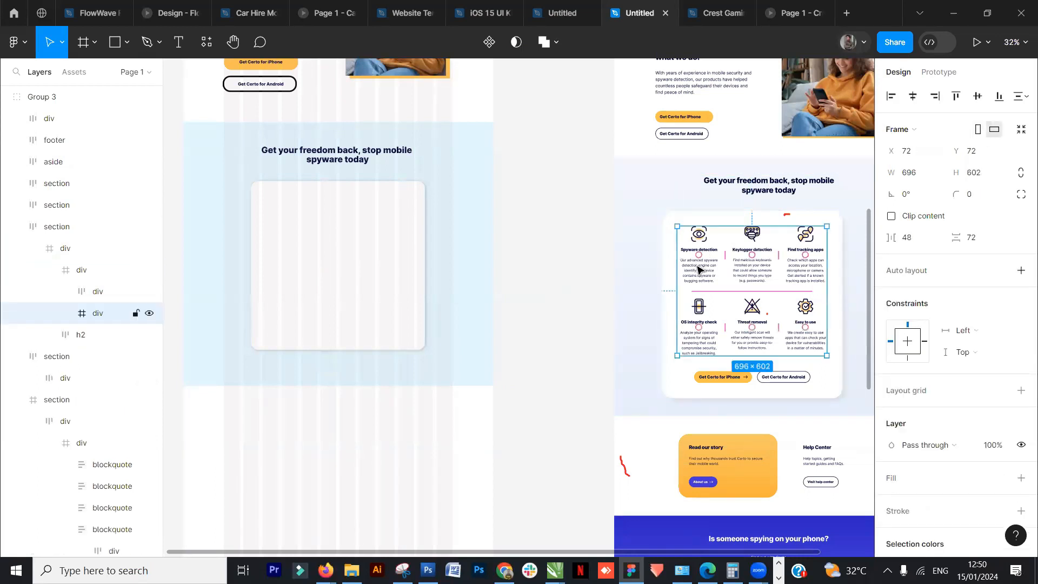
{"action": "left_click", "coordinate": [698, 268]}
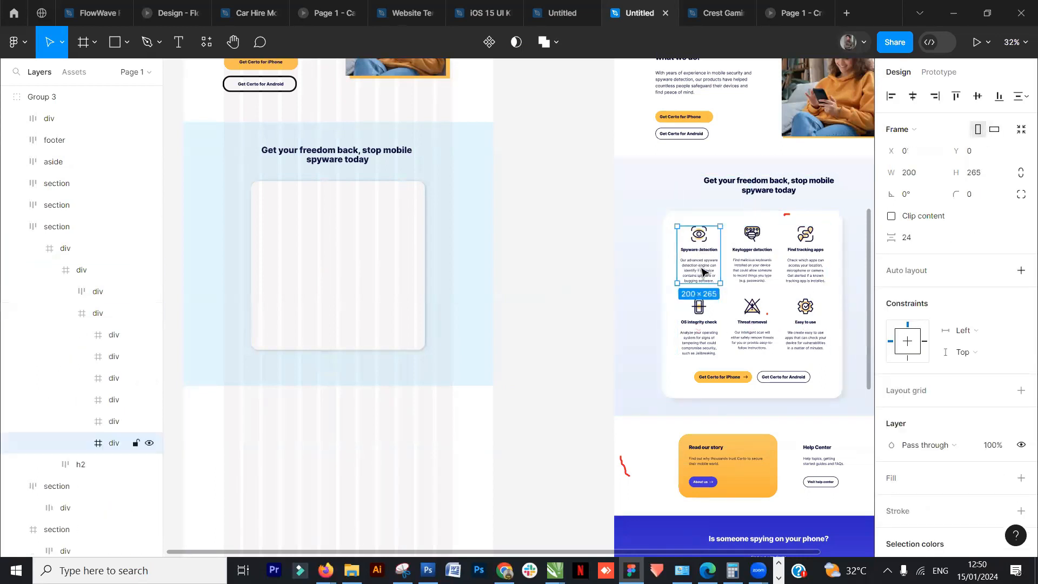
{"action": "left_click_drag", "start_coordinate": [702, 274], "coordinate": [281, 239]}
- Delete the eye icon from the Spyware detection block
{"action": "scroll", "coordinate": [281, 238], "scroll_direction": "up", "scroll_amount": 5}
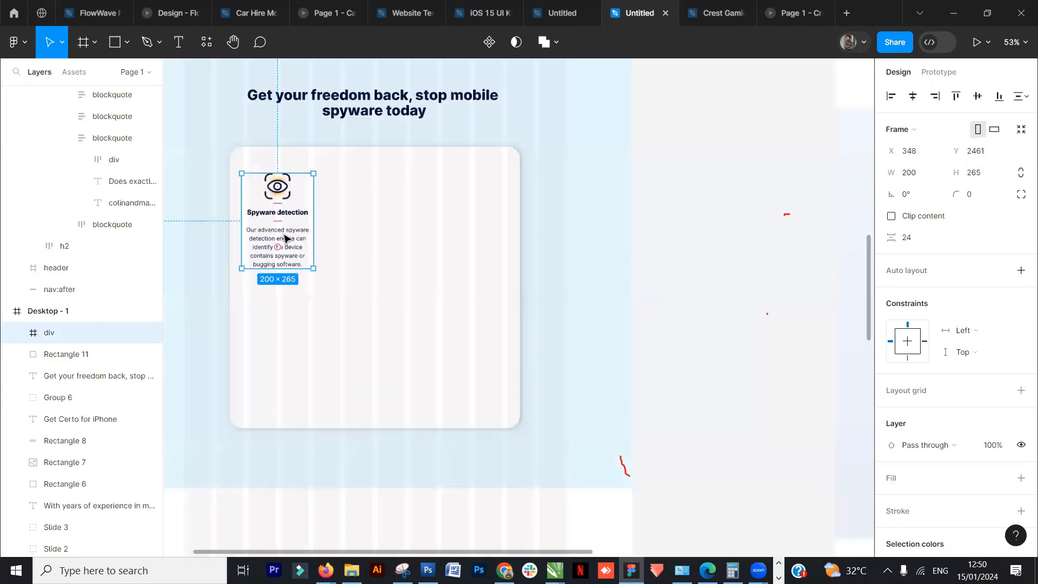
{"action": "scroll", "coordinate": [285, 238], "scroll_direction": "up", "scroll_amount": 2}
{"action": "double_click", "coordinate": [282, 186]}
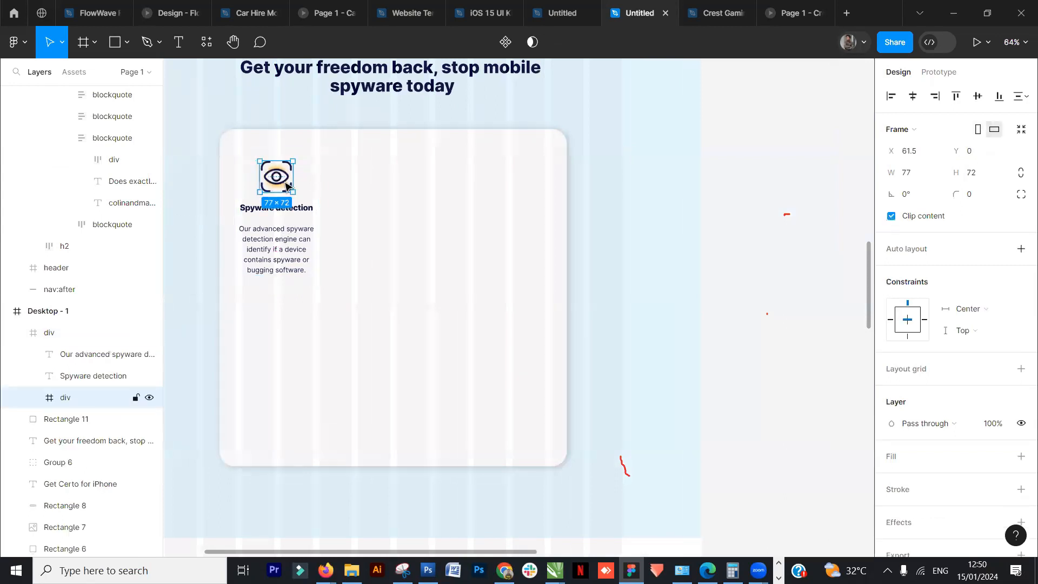
{"action": "key", "text": "Delete"}
{"action": "left_click", "coordinate": [776, 255]}
{"action": "scroll", "coordinate": [772, 260], "scroll_direction": "down", "scroll_amount": 5}
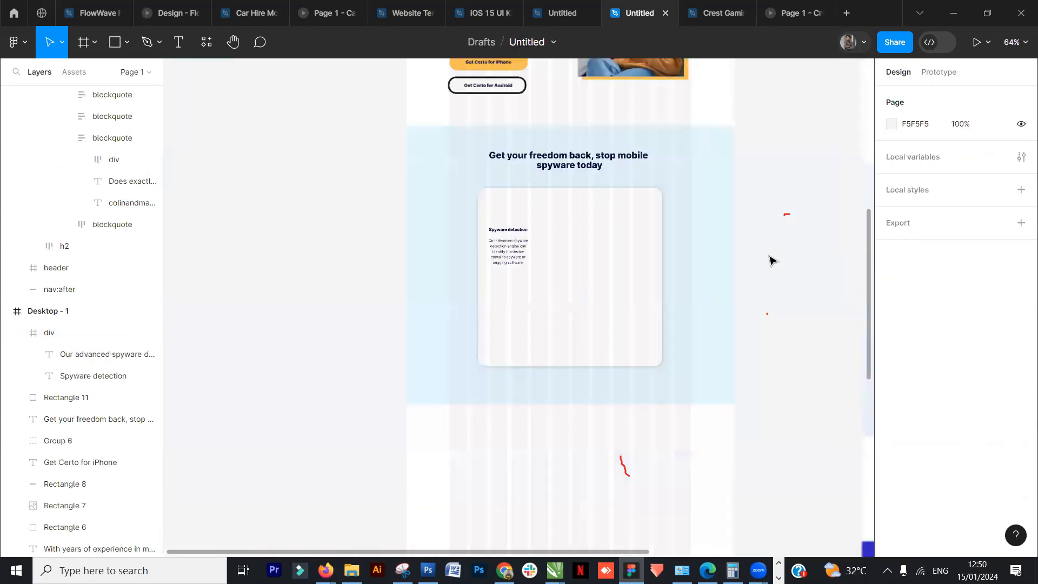
{"action": "left_click", "coordinate": [528, 239]}
{"action": "left_click", "coordinate": [400, 257]}
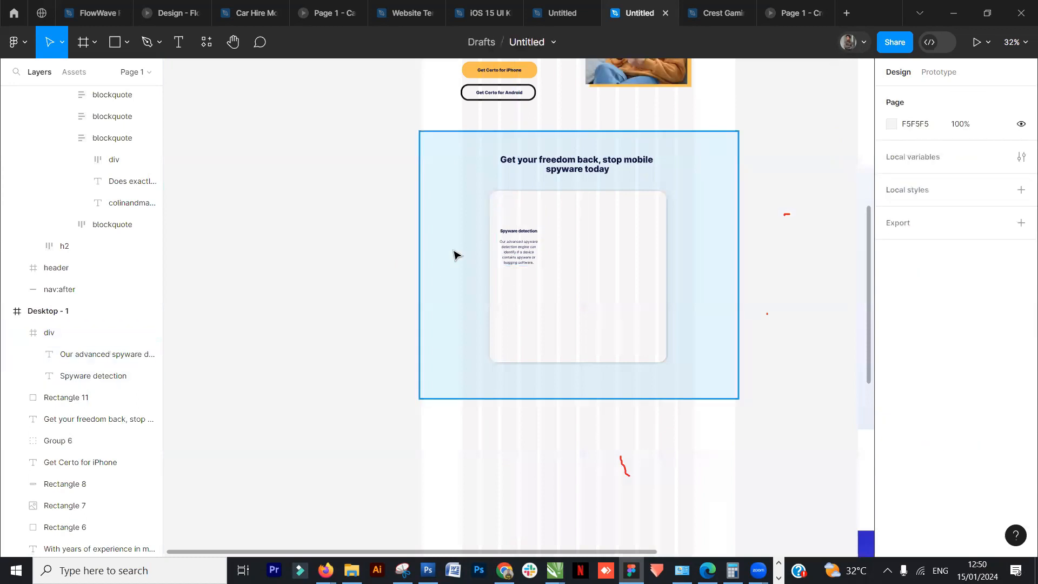
- Draw a rectangle about 119 × 127 over the top of the Spyware detection block
{"action": "scroll", "coordinate": [455, 252], "scroll_direction": "up", "scroll_amount": 5}
{"action": "left_click", "coordinate": [564, 240]}
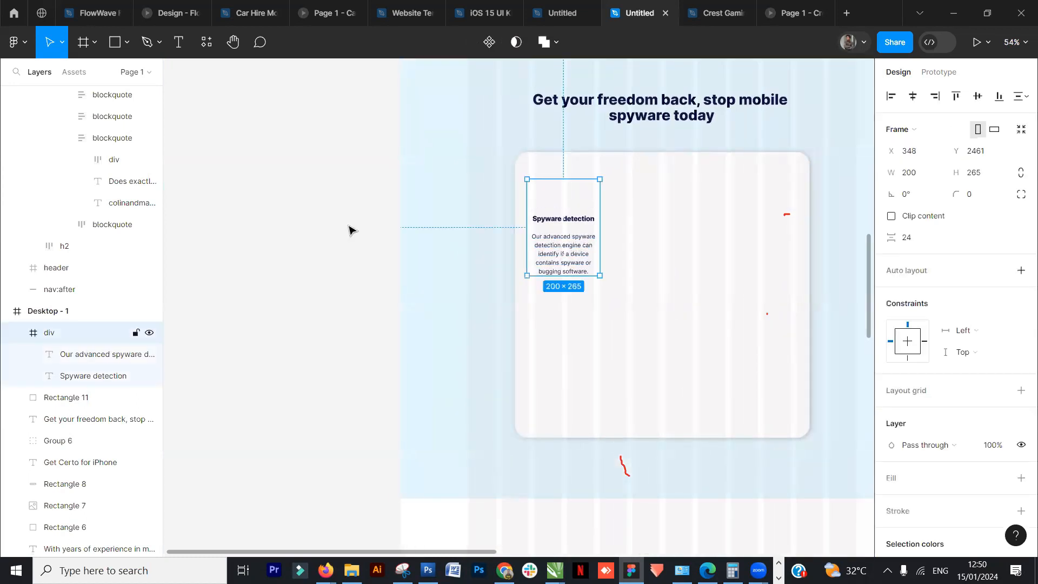
{"action": "left_click", "coordinate": [113, 48]}
{"action": "left_click_drag", "start_coordinate": [543, 169], "coordinate": [587, 215]}
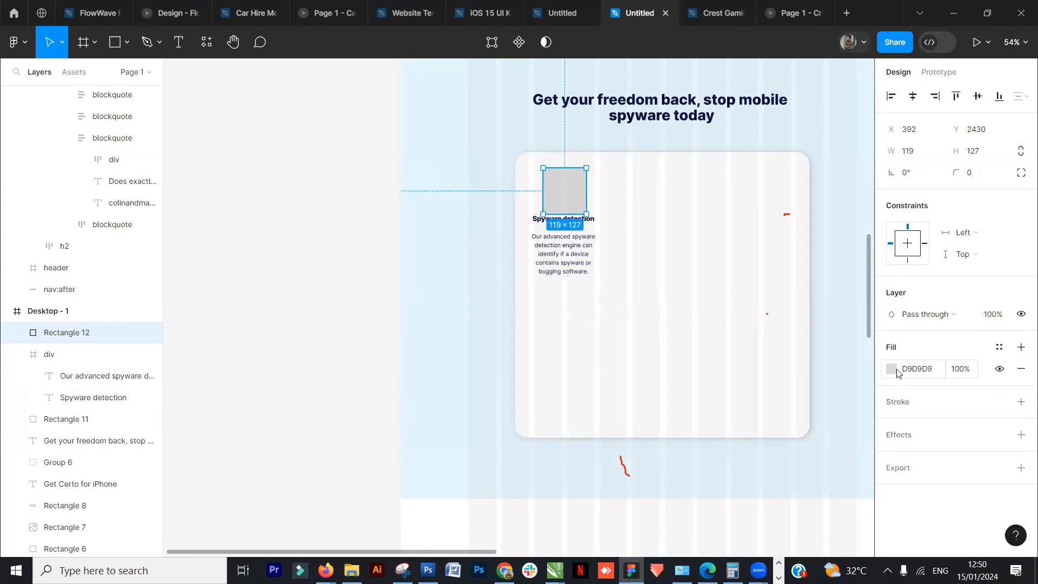
- Fill the rectangle with the spy image from the resources folder
{"action": "left_click", "coordinate": [896, 371]}
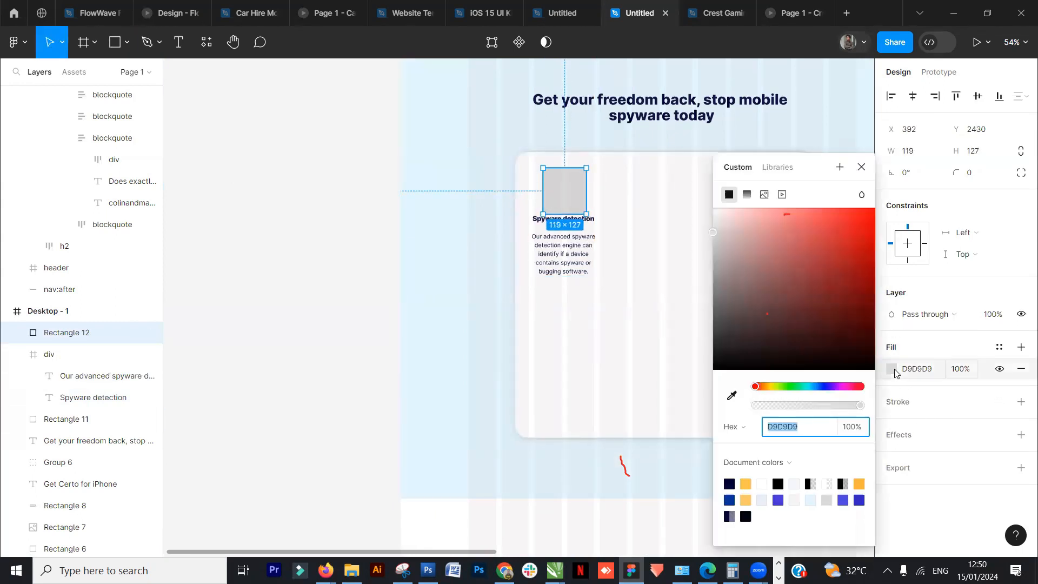
{"action": "left_click", "coordinate": [764, 195]}
{"action": "left_click", "coordinate": [796, 292]}
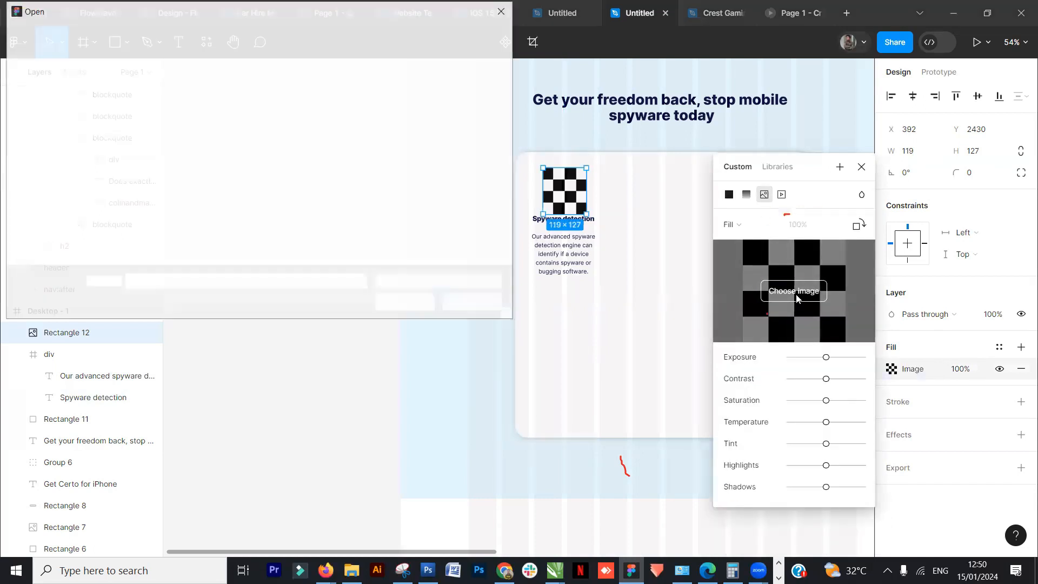
{"action": "left_click", "coordinate": [401, 221]}
{"action": "left_click", "coordinate": [406, 303]}
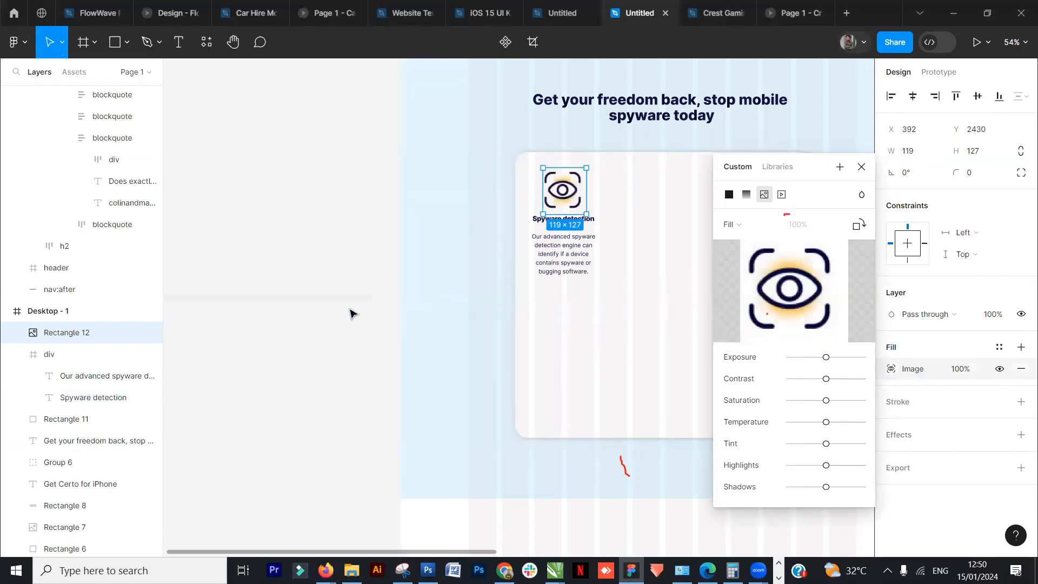
{"action": "left_click", "coordinate": [861, 166]}
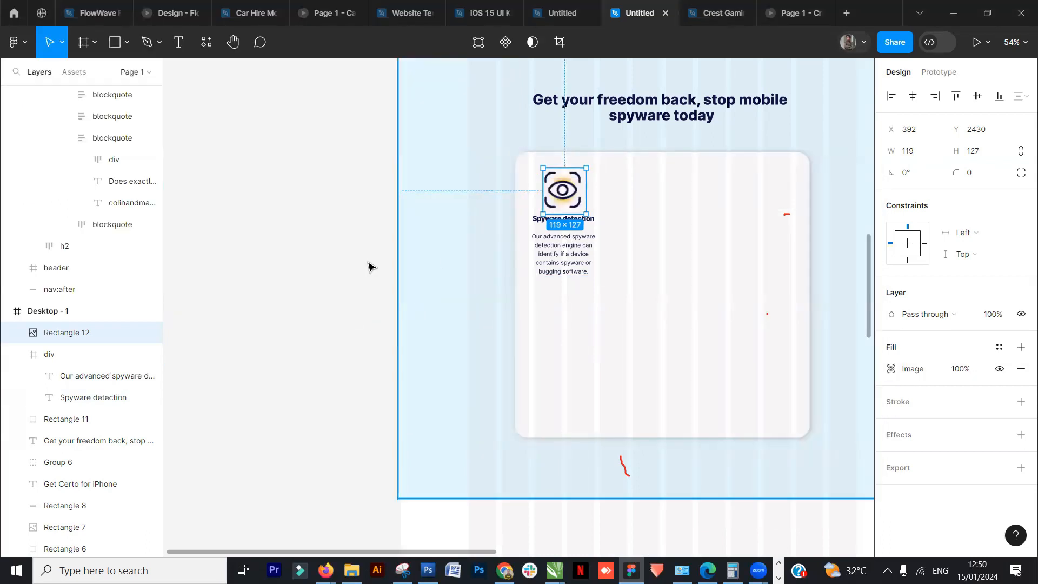
- Move the reference page's Keylogger detection feature block into the white card beside the Spyware detection block
{"action": "left_click", "coordinate": [371, 268]}
{"action": "left_click", "coordinate": [564, 193]}
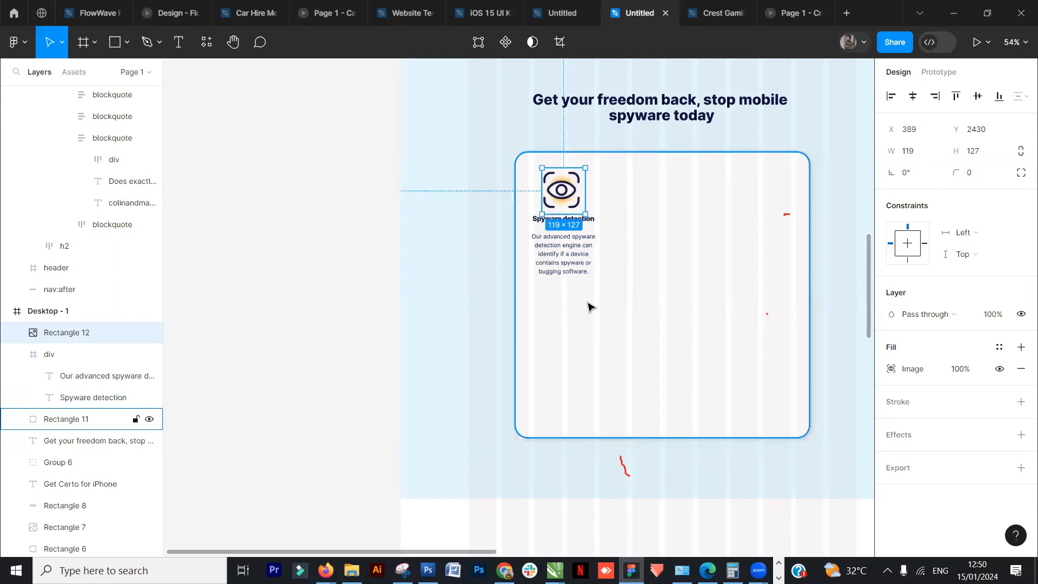
{"action": "scroll", "coordinate": [591, 306], "scroll_direction": "down", "scroll_amount": 3}
{"action": "left_click", "coordinate": [427, 327]}
{"action": "left_click_drag", "start_coordinate": [807, 335], "coordinate": [539, 328]}
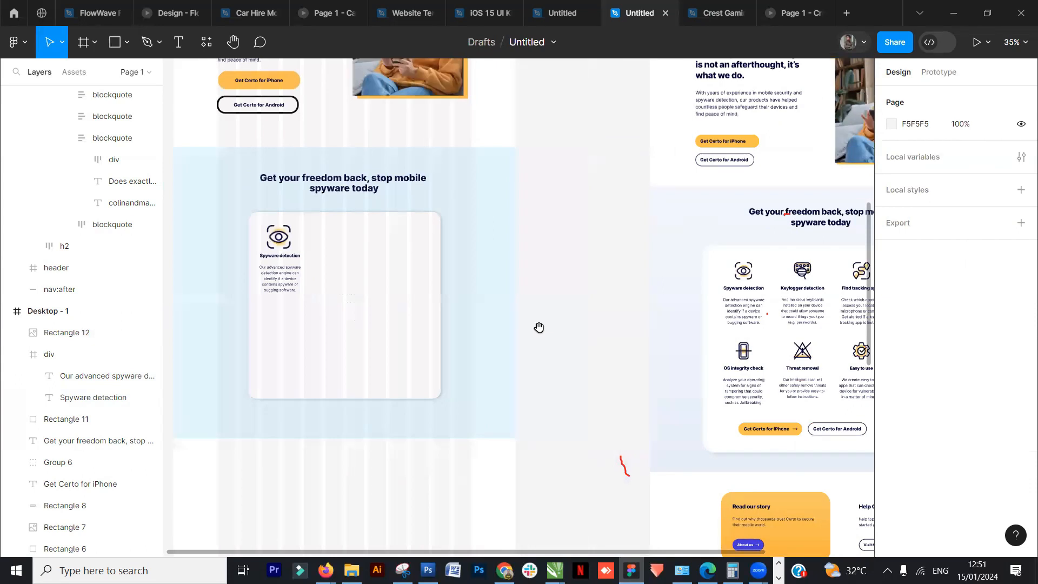
{"action": "left_click", "coordinate": [279, 243]}
{"action": "left_click", "coordinate": [807, 305]}
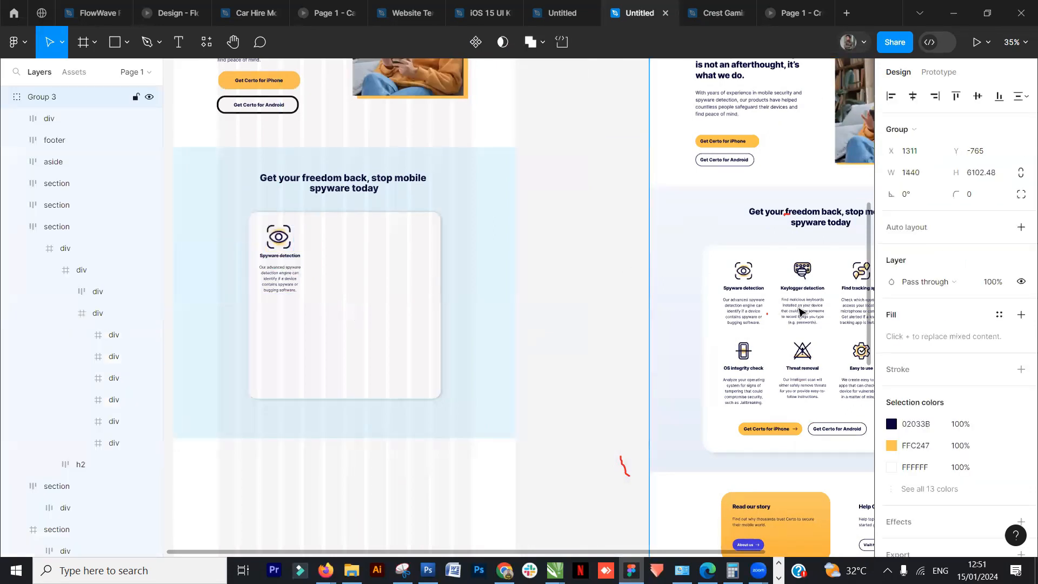
{"action": "double_click", "coordinate": [800, 312]}
{"action": "double_click", "coordinate": [800, 312]}
{"action": "double_click", "coordinate": [801, 312]}
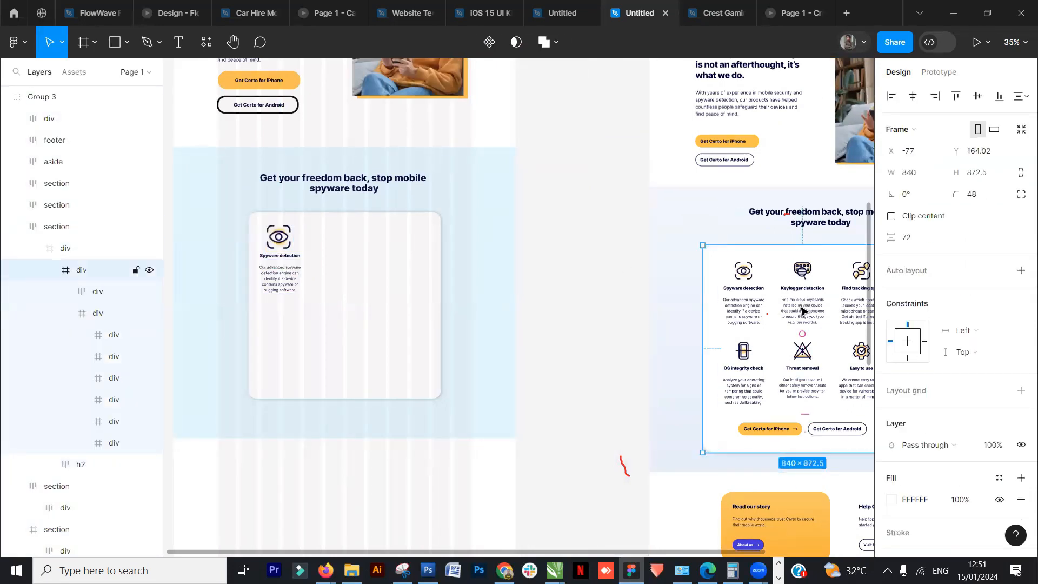
{"action": "double_click", "coordinate": [802, 311]}
{"action": "double_click", "coordinate": [802, 311]}
{"action": "left_click", "coordinate": [542, 286]}
{"action": "key", "text": "ctrl+z"}
{"action": "left_click_drag", "start_coordinate": [787, 306], "coordinate": [338, 278]}
- Align the Spyware detection and Keylogger detection blocks along their bottom edges
{"action": "left_click", "coordinate": [289, 262], "text": "shift"}
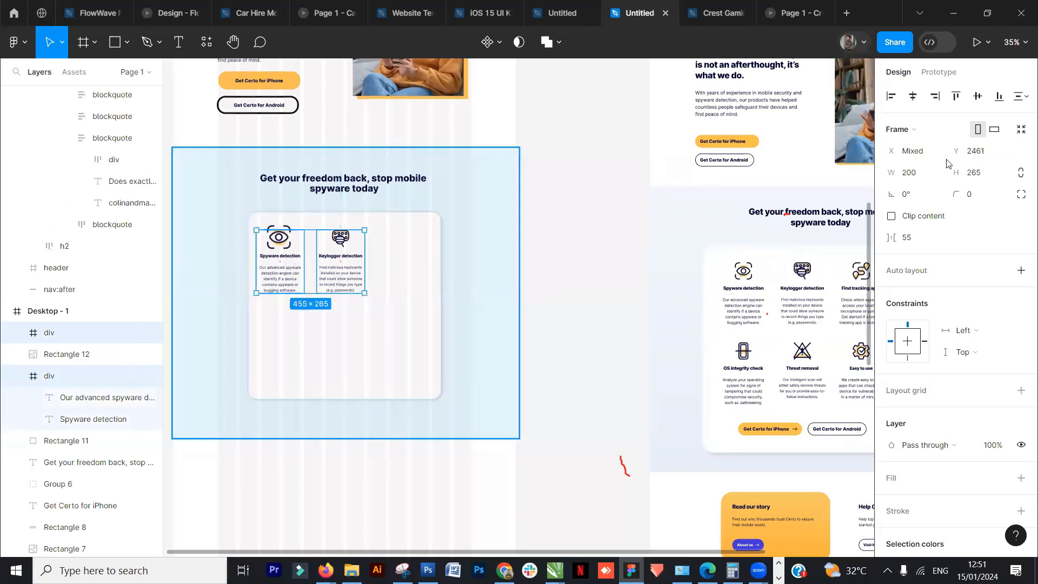
{"action": "left_click", "coordinate": [999, 102]}
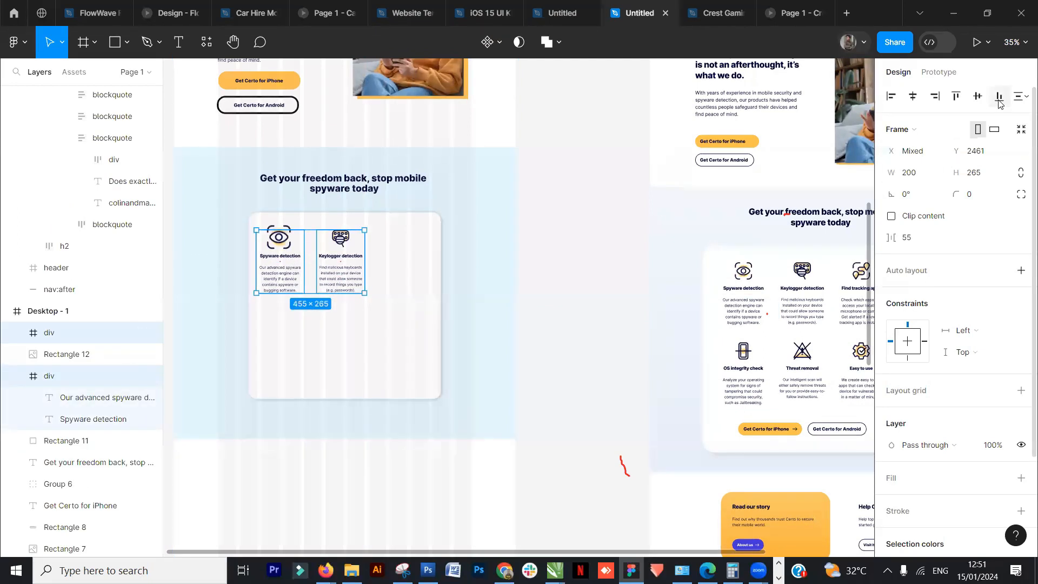
{"action": "left_click", "coordinate": [595, 292]}
- Delete the Keylogger detection block's icon and duplicate the spy image into its place
{"action": "double_click", "coordinate": [341, 241]}
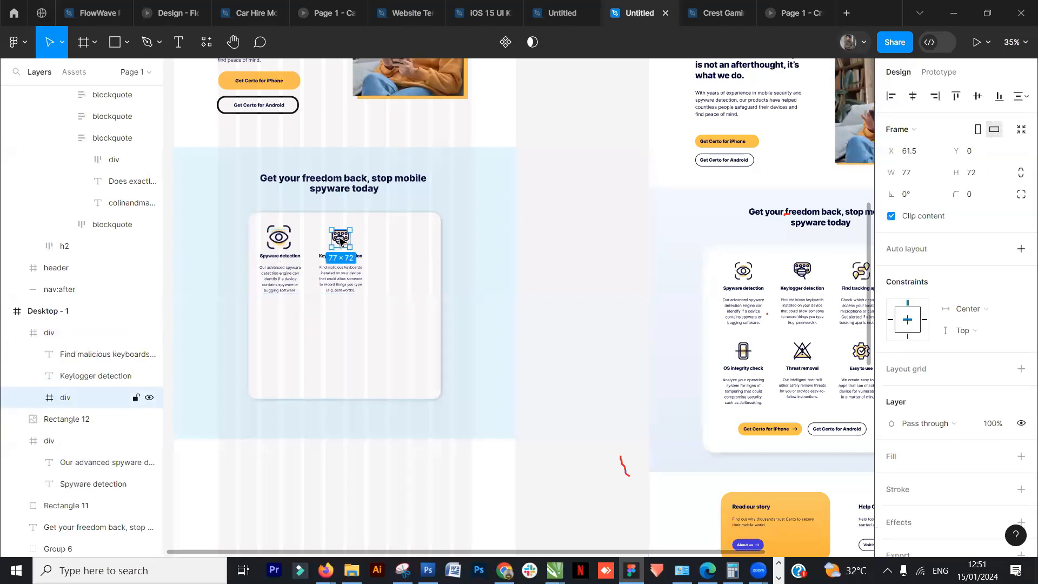
{"action": "key", "text": "Delete"}
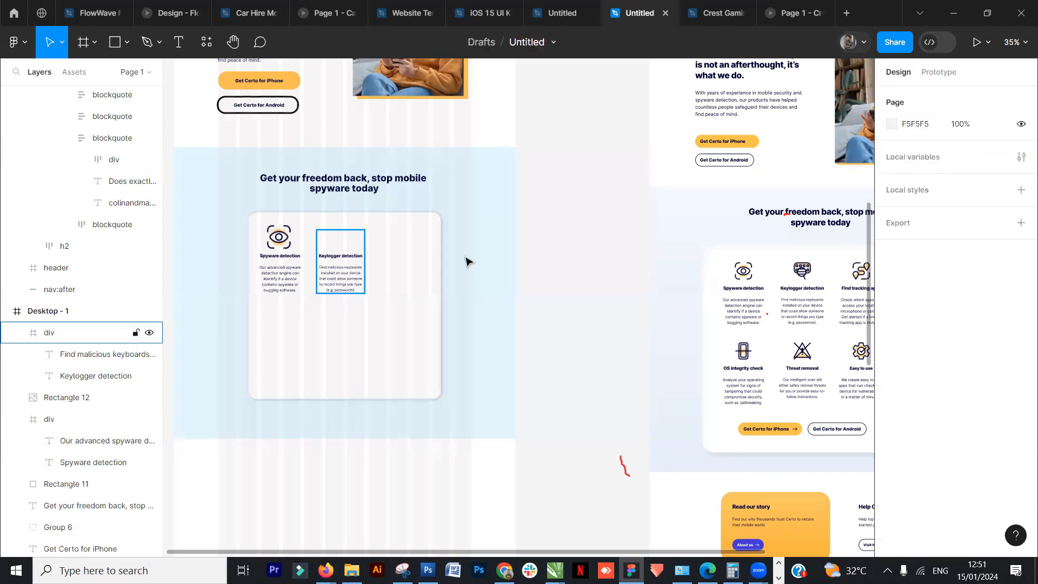
{"action": "scroll", "coordinate": [325, 249], "scroll_direction": "up", "scroll_amount": 3}
{"action": "left_click", "coordinate": [256, 241]}
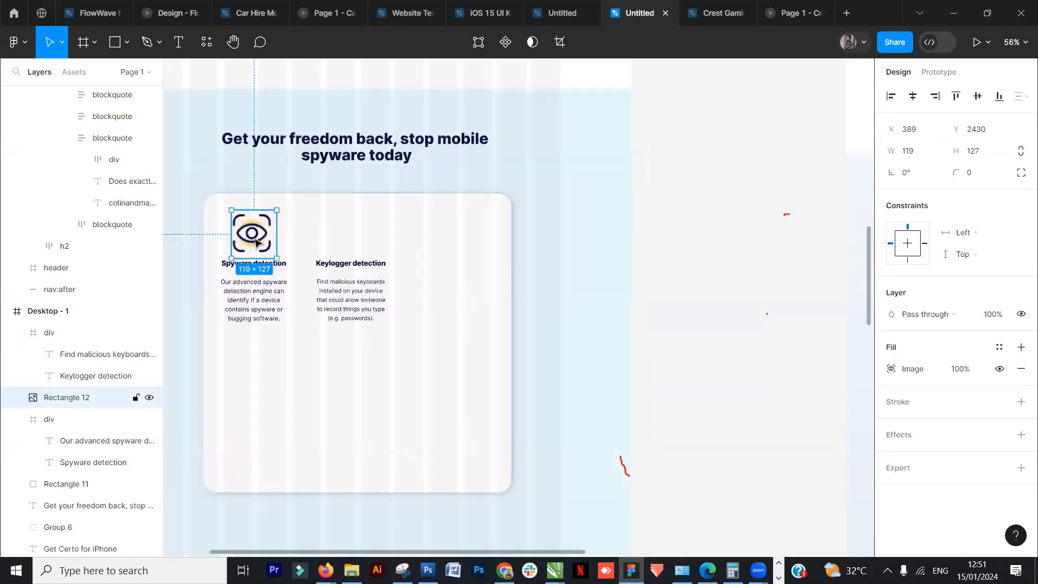
{"action": "left_click_drag", "start_coordinate": [256, 242], "coordinate": [350, 241]}
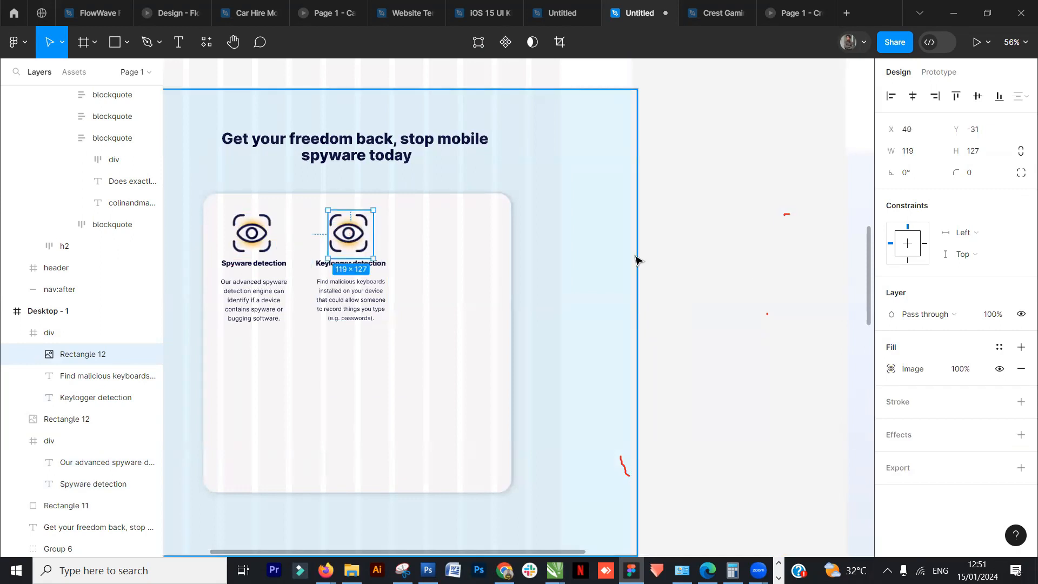
- Replace the duplicated image's fill with a new image from the resources folder
{"action": "left_click", "coordinate": [762, 273]}
{"action": "left_click", "coordinate": [330, 241]}
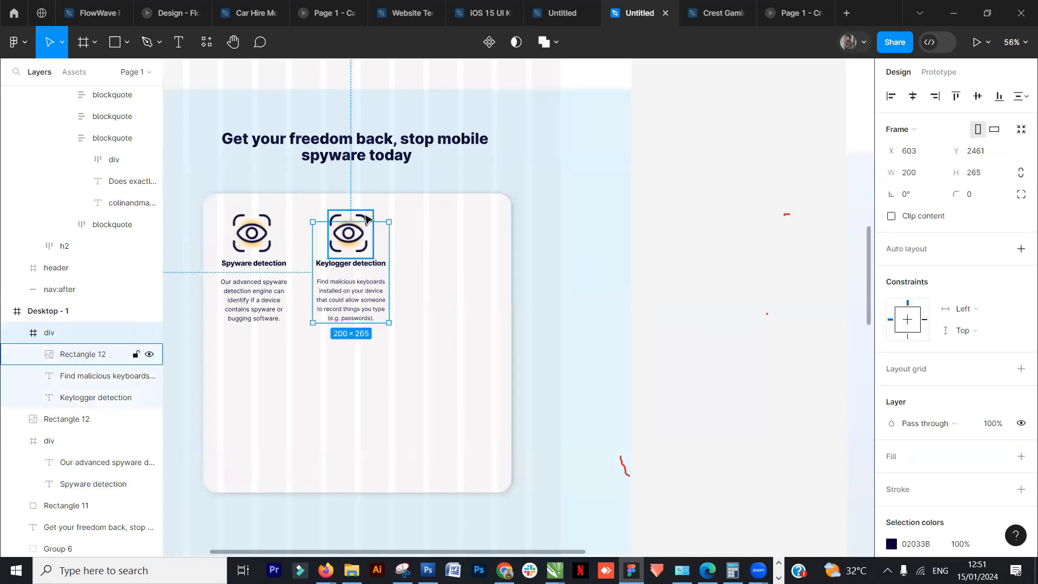
{"action": "left_click", "coordinate": [366, 219]}
{"action": "left_click", "coordinate": [890, 369]}
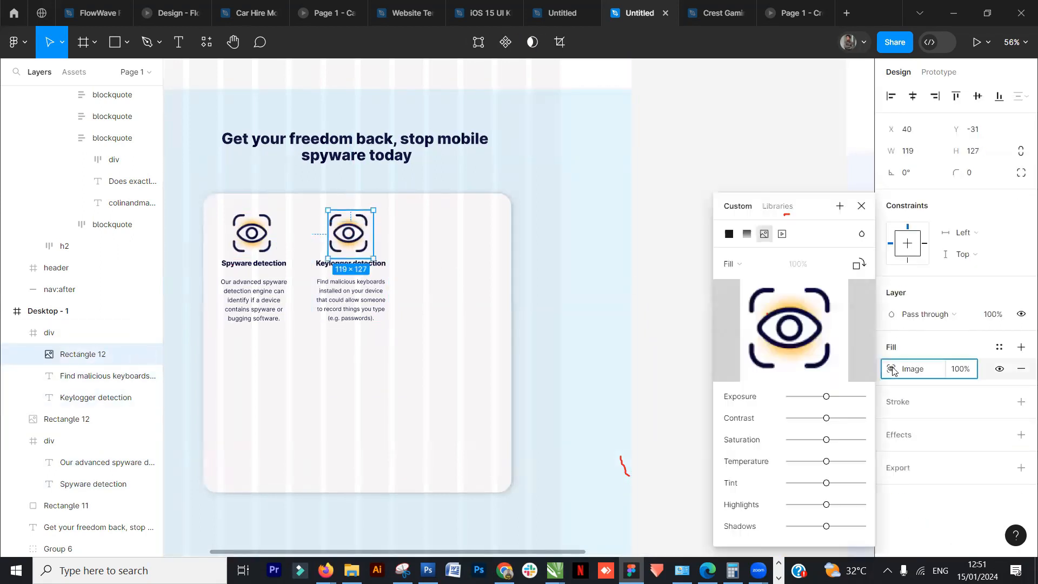
{"action": "left_click", "coordinate": [786, 328]}
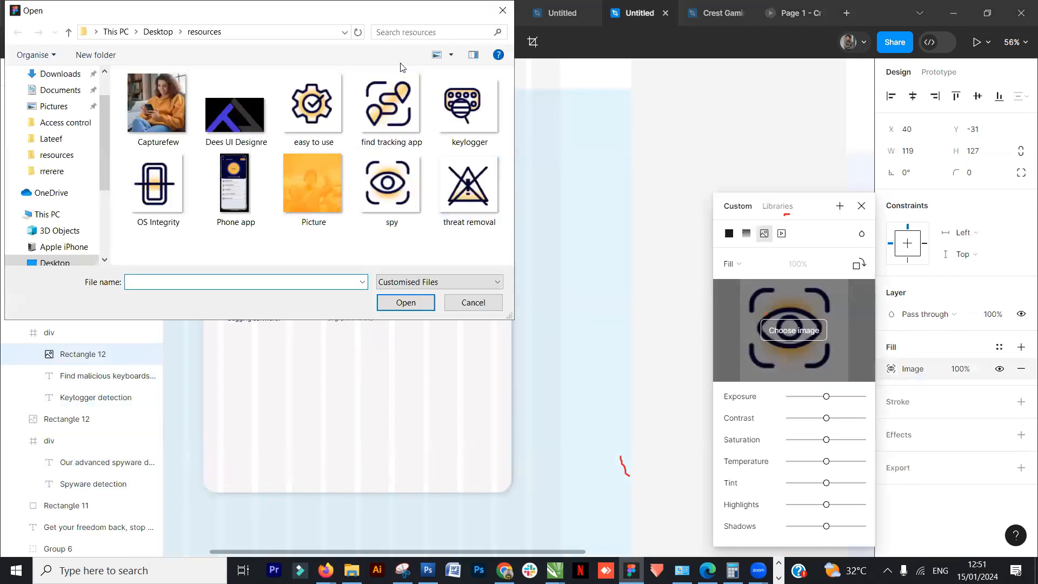
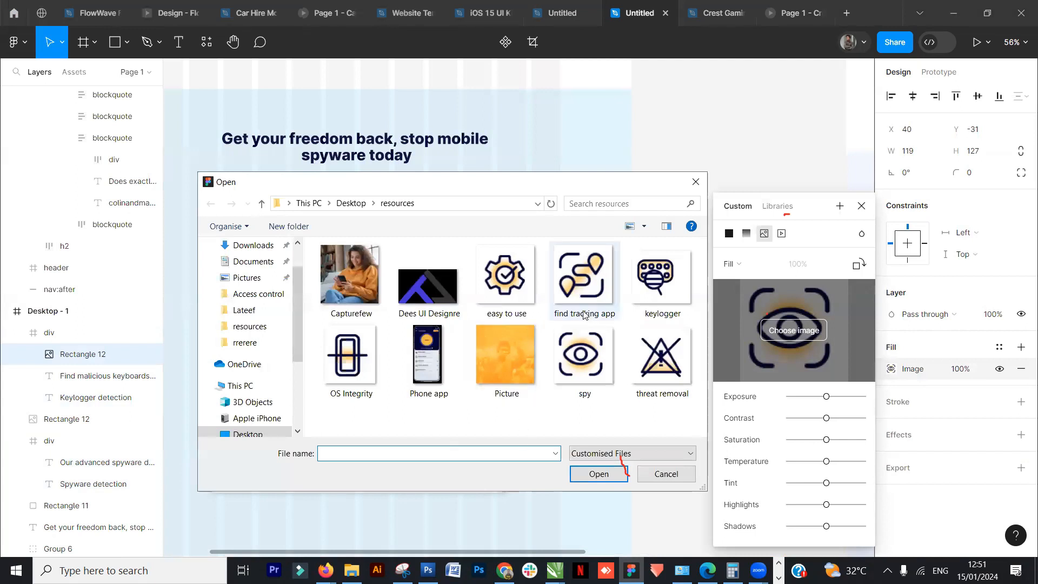
- Choose the keylogger image from the resources folder as the duplicated image's fill
{"action": "left_click", "coordinate": [660, 279]}
{"action": "key", "text": "Return"}
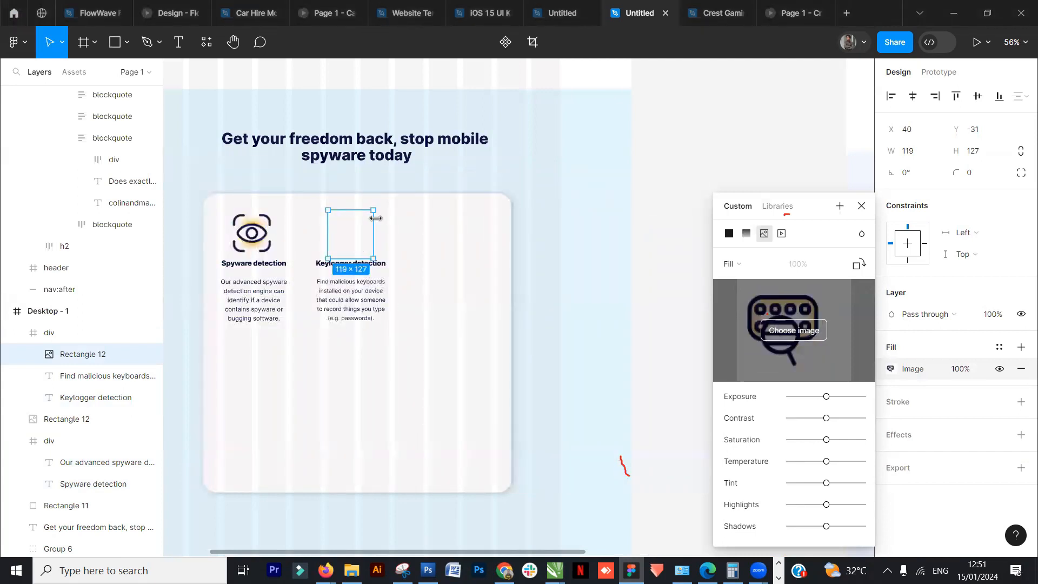
{"action": "left_click", "coordinate": [862, 207]}
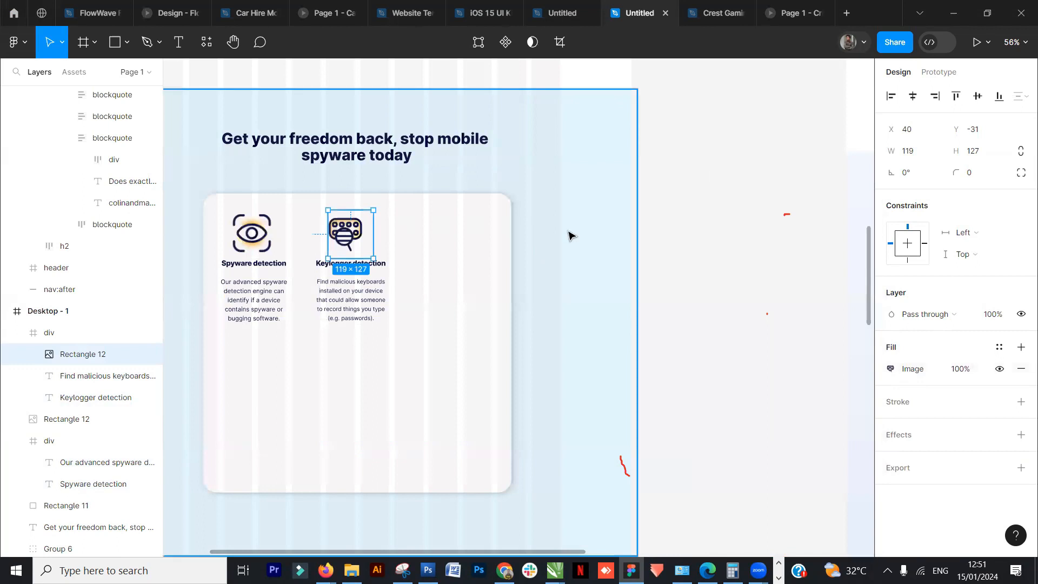
- Copy the reference page's Find tracking apps feature block into the white card beside the Keylogger detection block
{"action": "left_click", "coordinate": [484, 239]}
{"action": "left_click", "coordinate": [354, 222]}
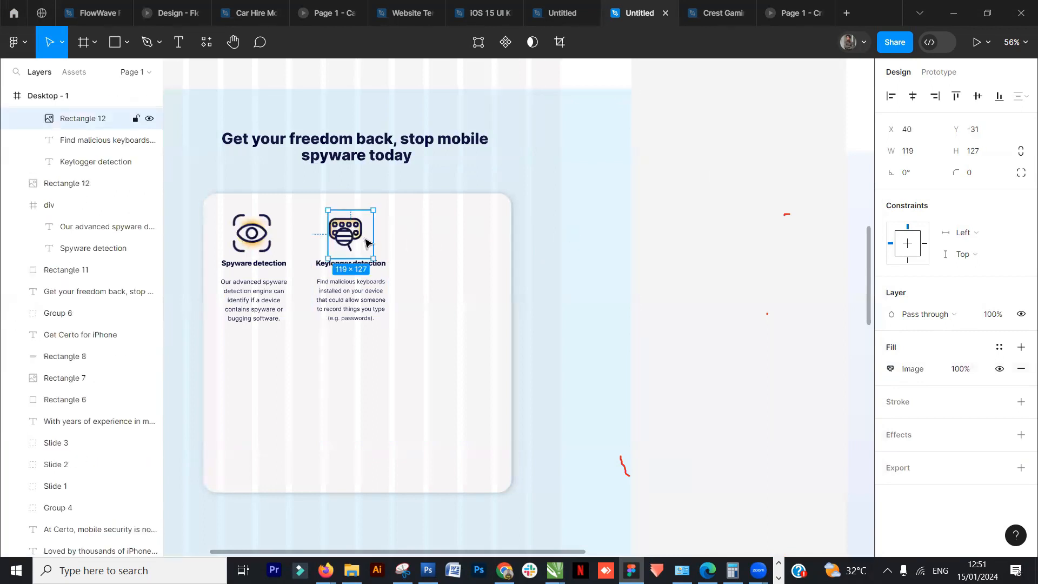
{"action": "left_click", "coordinate": [683, 243]}
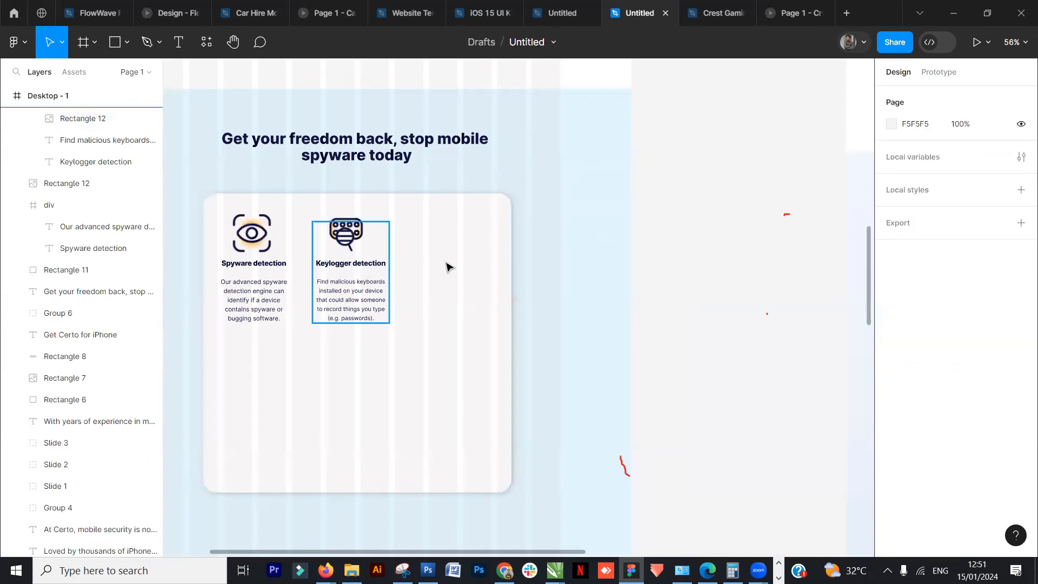
{"action": "scroll", "coordinate": [497, 297], "scroll_direction": "down", "scroll_amount": 1}
{"action": "scroll", "coordinate": [497, 297], "scroll_direction": "down", "scroll_amount": 5}
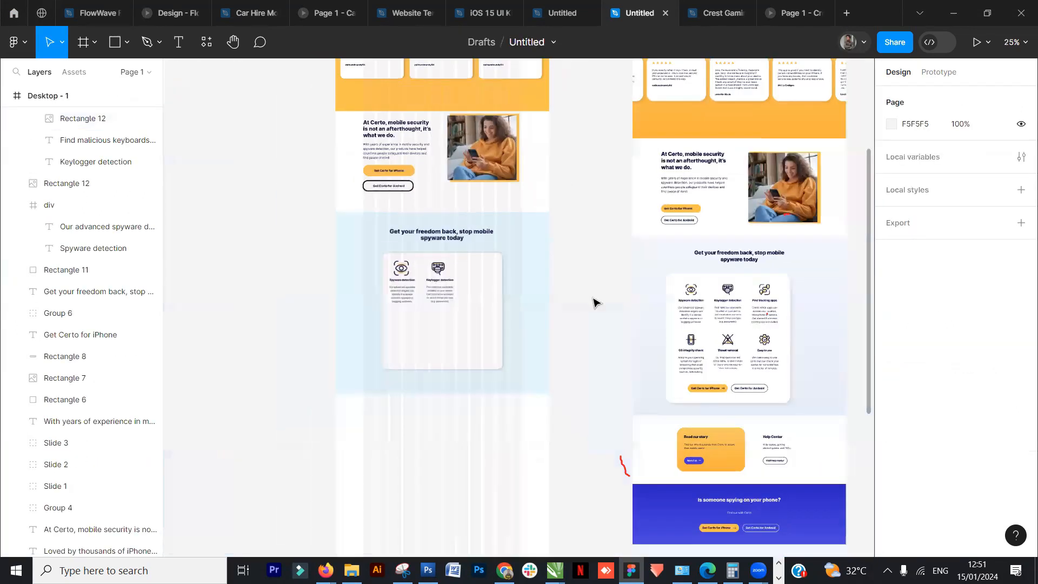
{"action": "left_click", "coordinate": [770, 314]}
{"action": "left_click", "coordinate": [769, 313]}
{"action": "left_click", "coordinate": [768, 316]}
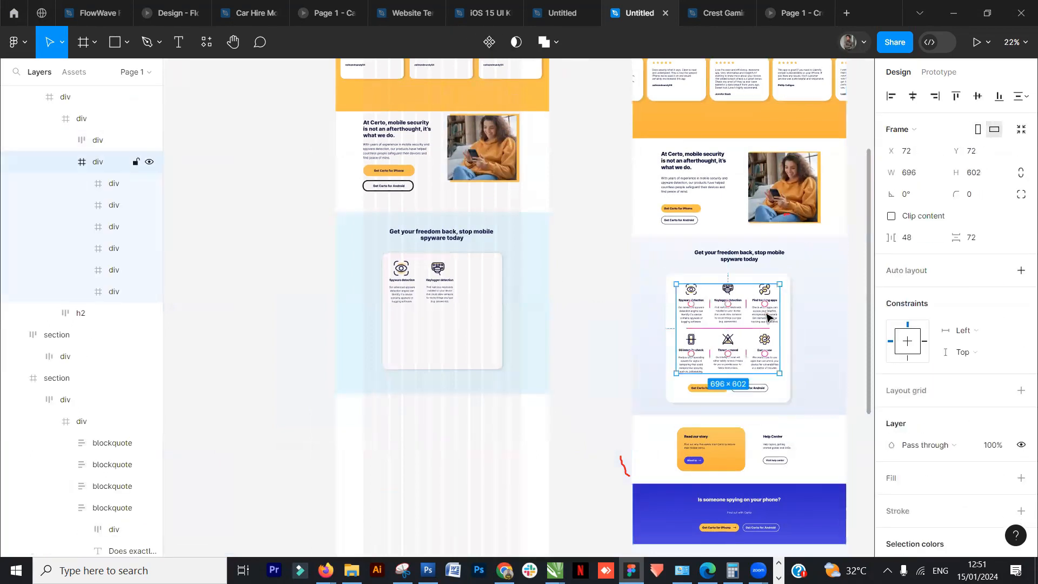
{"action": "left_click", "coordinate": [767, 316]}
{"action": "left_click", "coordinate": [585, 340]}
{"action": "key", "text": "ctrl+v"}
{"action": "left_click_drag", "start_coordinate": [770, 322], "coordinate": [476, 294]}
{"action": "scroll", "coordinate": [473, 303], "scroll_direction": "up", "scroll_amount": 3}
{"action": "scroll", "coordinate": [472, 310], "scroll_direction": "up", "scroll_amount": 3}
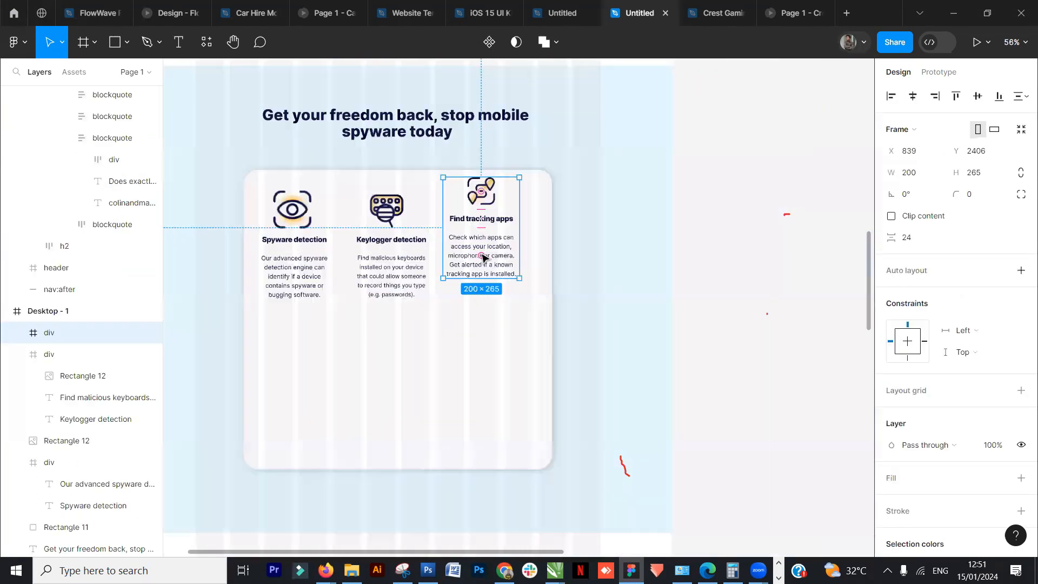
- Align the Keylogger detection and Find tracking apps blocks by their bottom edges and shift Find tracking apps slightly right
{"action": "left_click", "coordinate": [404, 285], "text": "shift"}
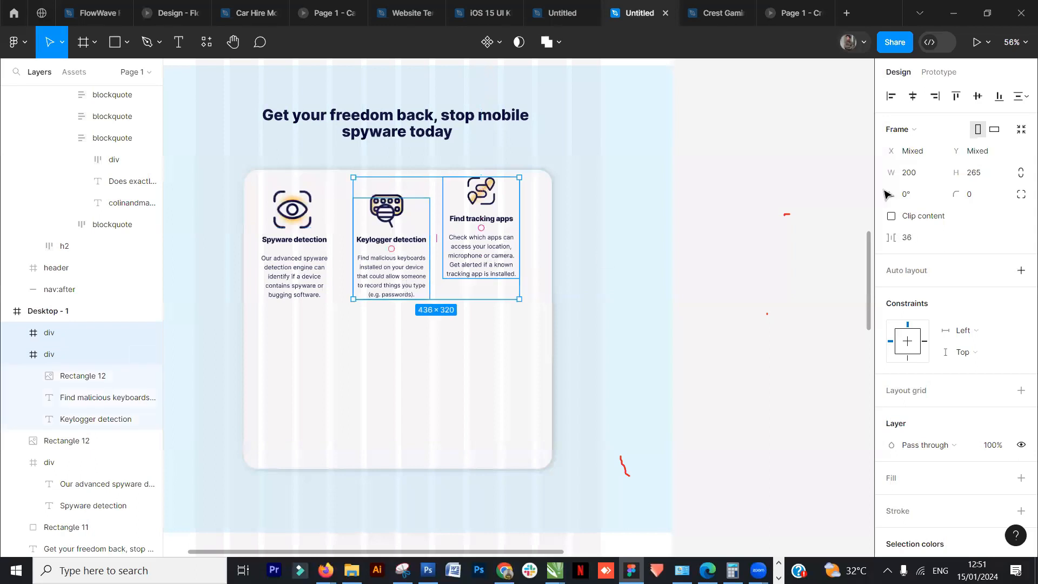
{"action": "left_click", "coordinate": [998, 97]}
{"action": "left_click", "coordinate": [652, 261]}
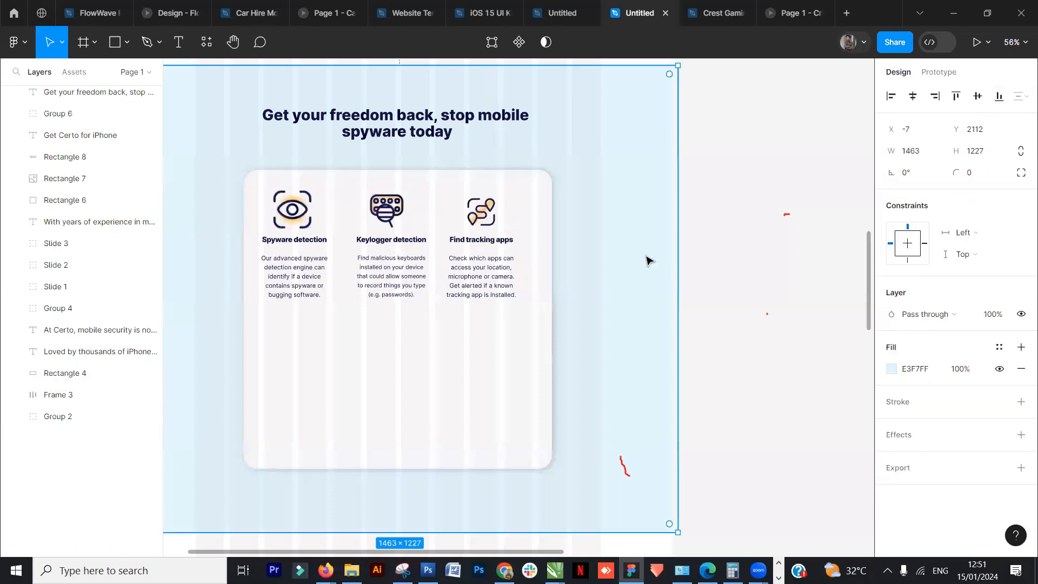
{"action": "left_click_drag", "start_coordinate": [484, 243], "coordinate": [495, 244]}
{"action": "left_click", "coordinate": [724, 244]}
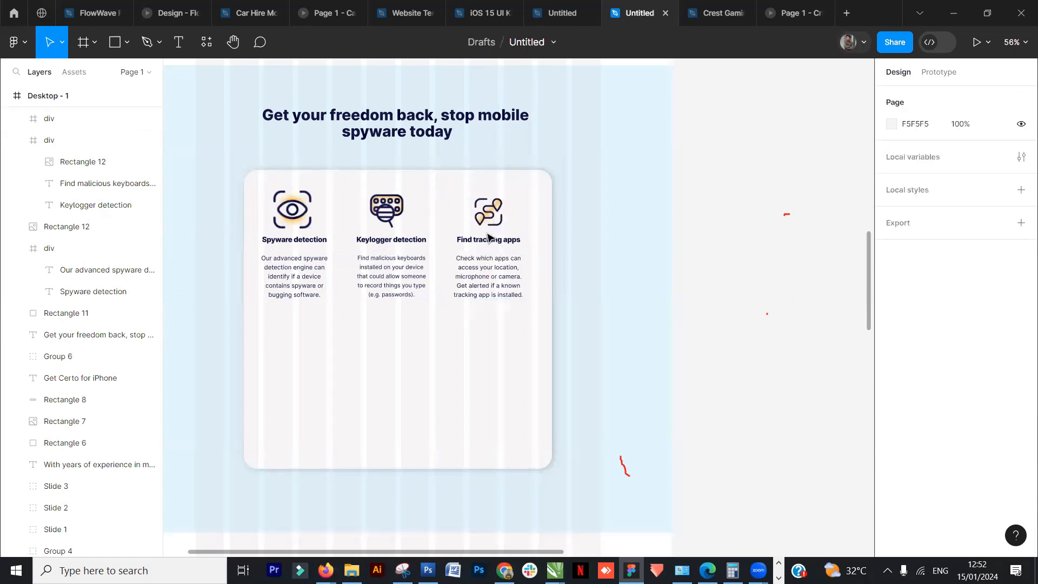
- Delete the Find tracking apps block's icon and duplicate the keylogger image into its place
{"action": "left_click", "coordinate": [494, 217]}
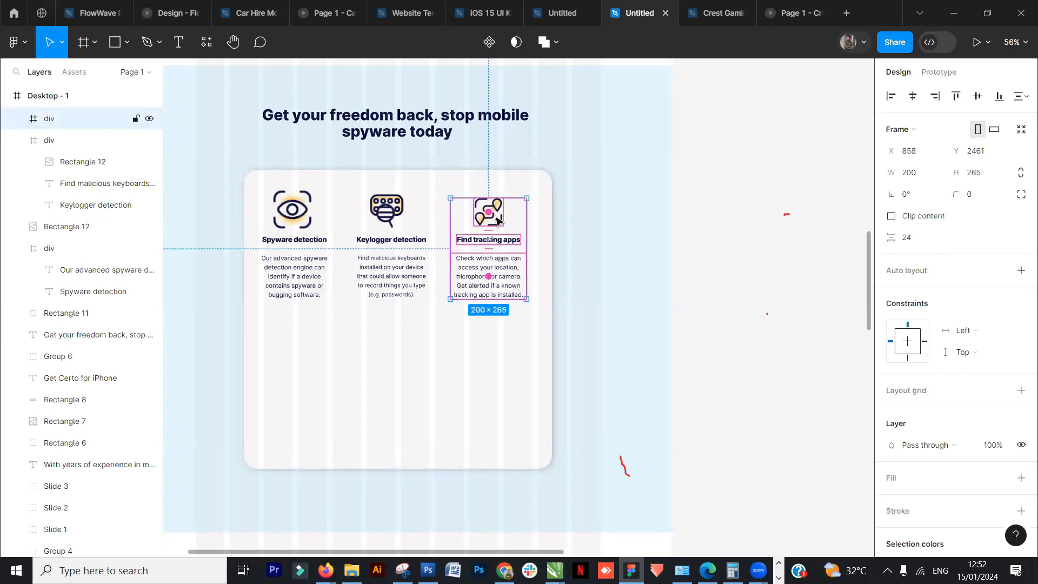
{"action": "left_click", "coordinate": [629, 217]}
{"action": "left_click", "coordinate": [476, 215]}
{"action": "left_click", "coordinate": [473, 217]}
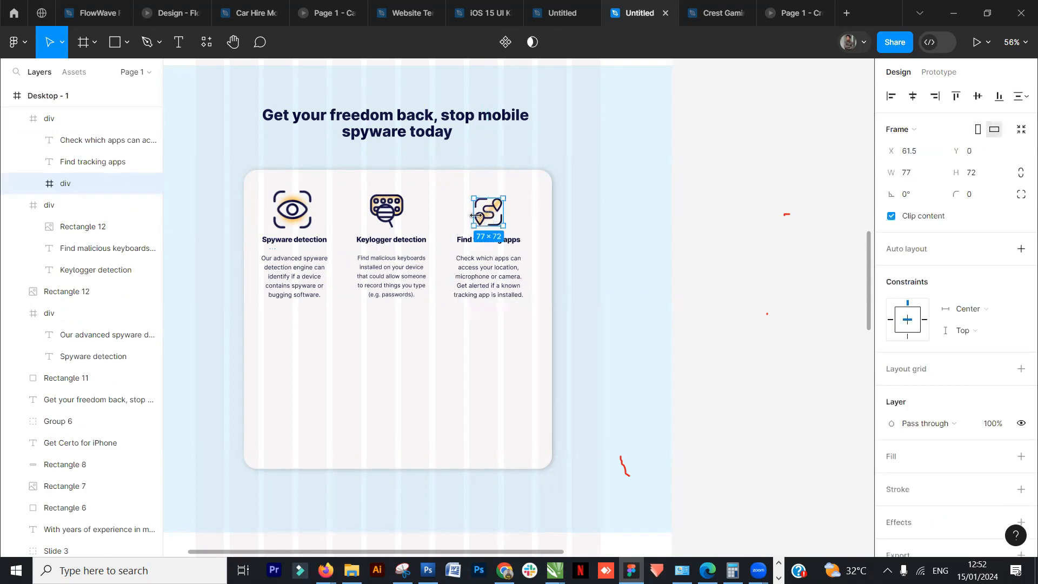
{"action": "key", "text": "Escape"}
{"action": "left_click", "coordinate": [398, 204]}
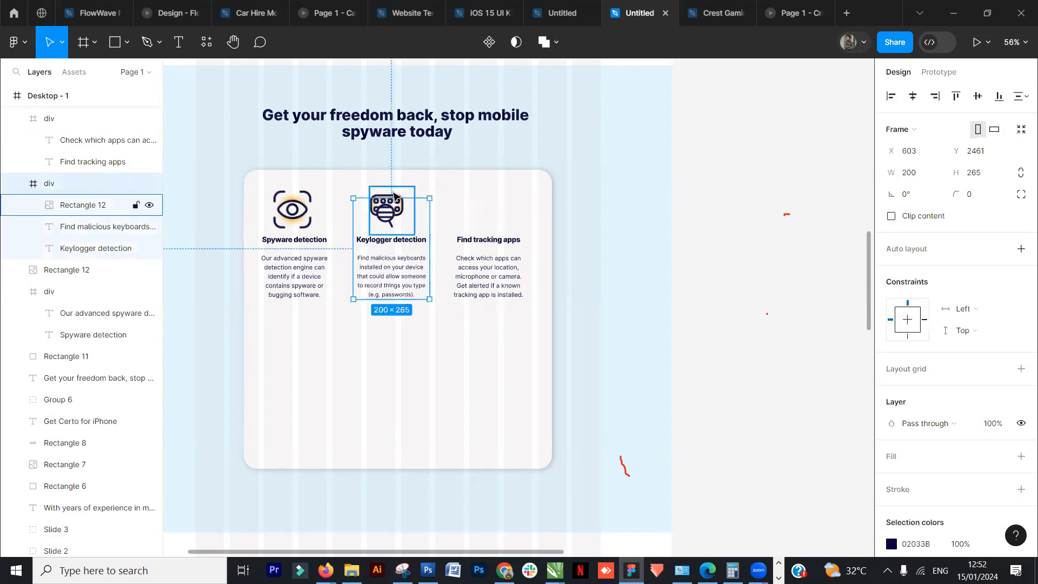
{"action": "left_click", "coordinate": [393, 200]}
{"action": "left_click_drag", "start_coordinate": [406, 200], "coordinate": [506, 207]}
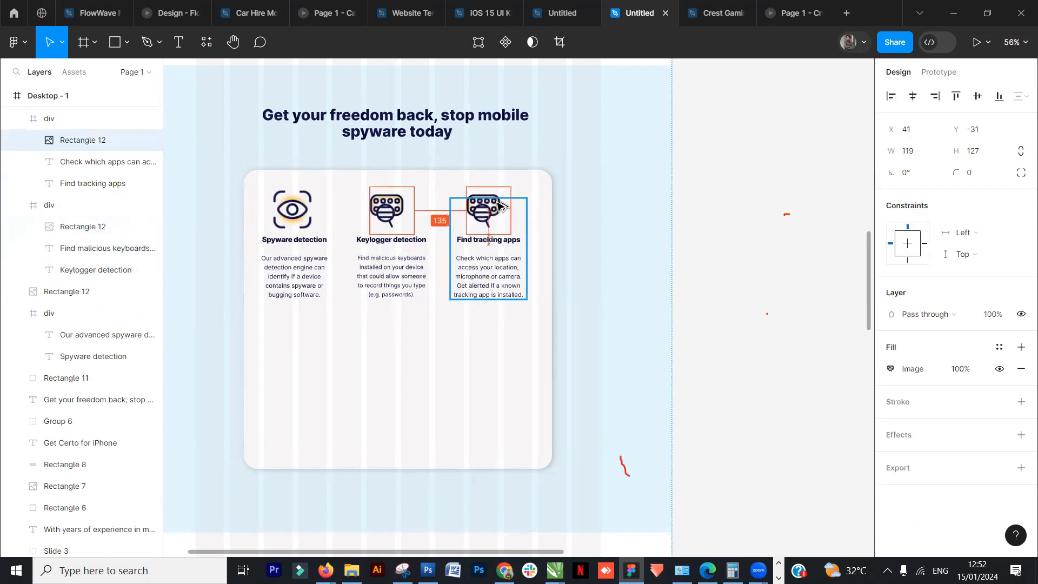
{"action": "key", "text": "Escape"}
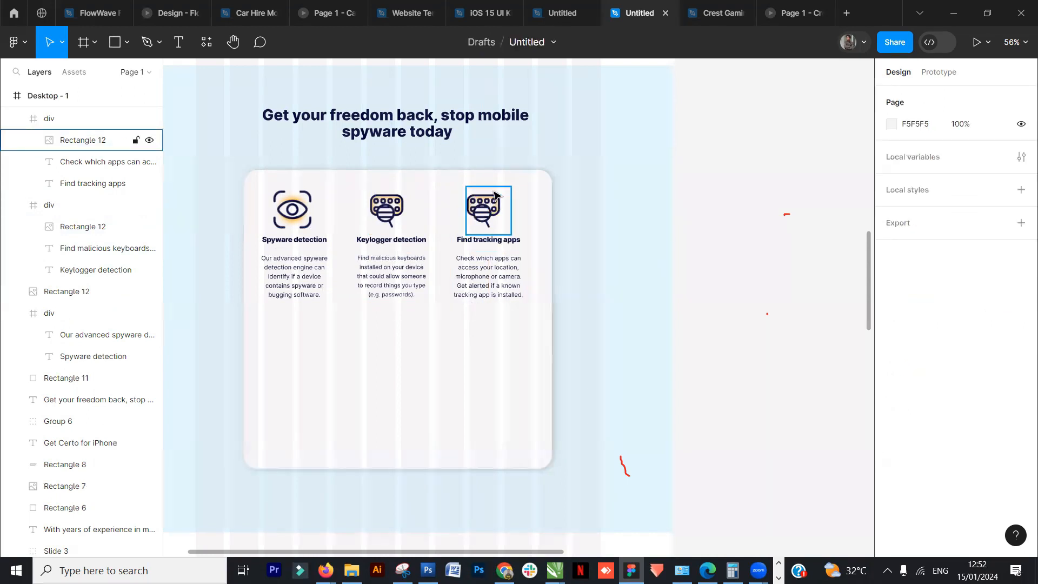
- Replace the duplicated image's fill with the find tracking app image from the resources folder
{"action": "left_click", "coordinate": [492, 197], "text": "ctrl"}
{"action": "left_click", "coordinate": [891, 370]}
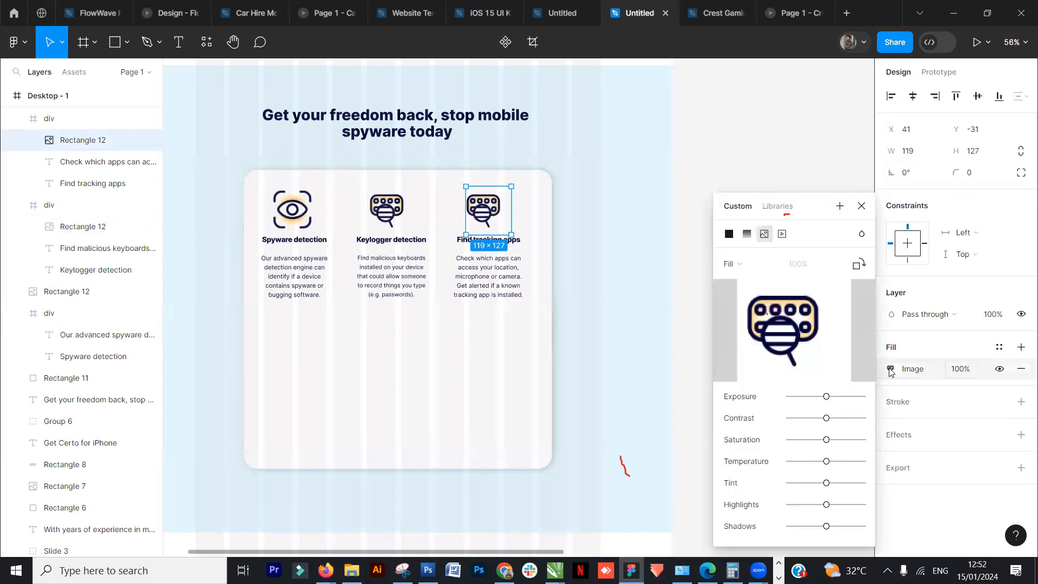
{"action": "left_click", "coordinate": [785, 336]}
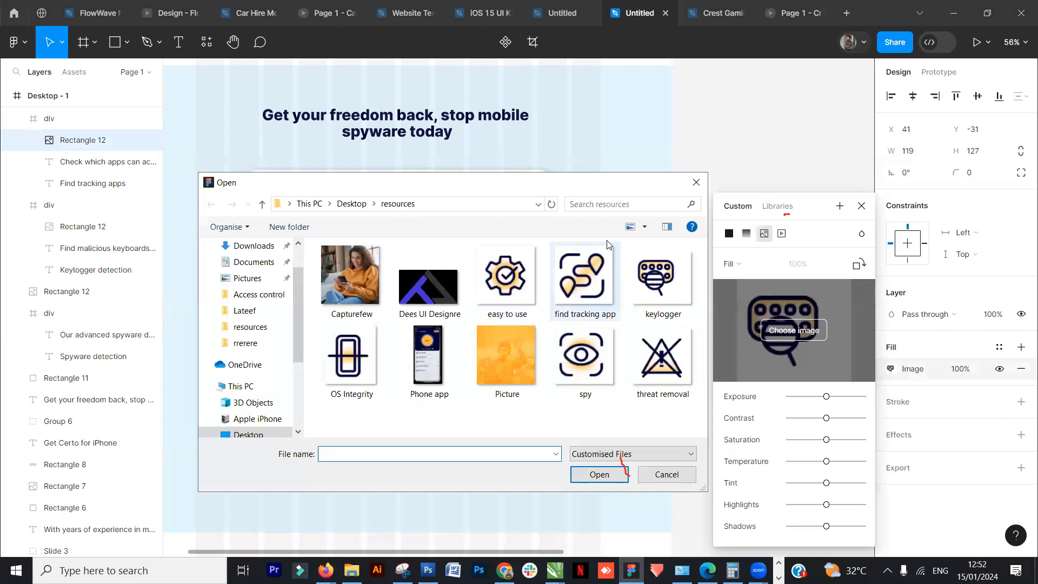
{"action": "left_click", "coordinate": [579, 297]}
{"action": "left_click", "coordinate": [598, 475]}
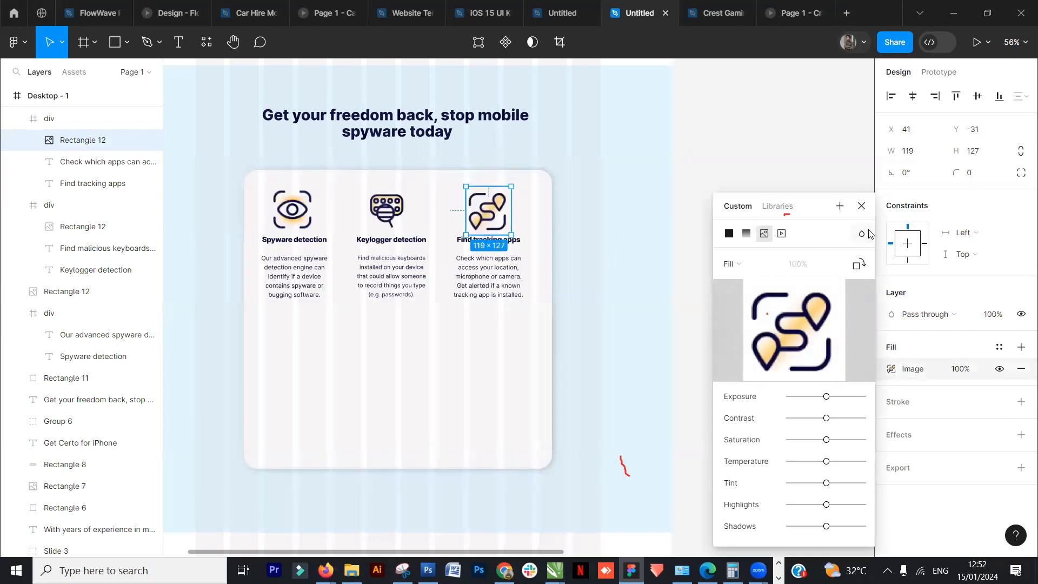
{"action": "left_click", "coordinate": [862, 206]}
{"action": "left_click", "coordinate": [755, 192]}
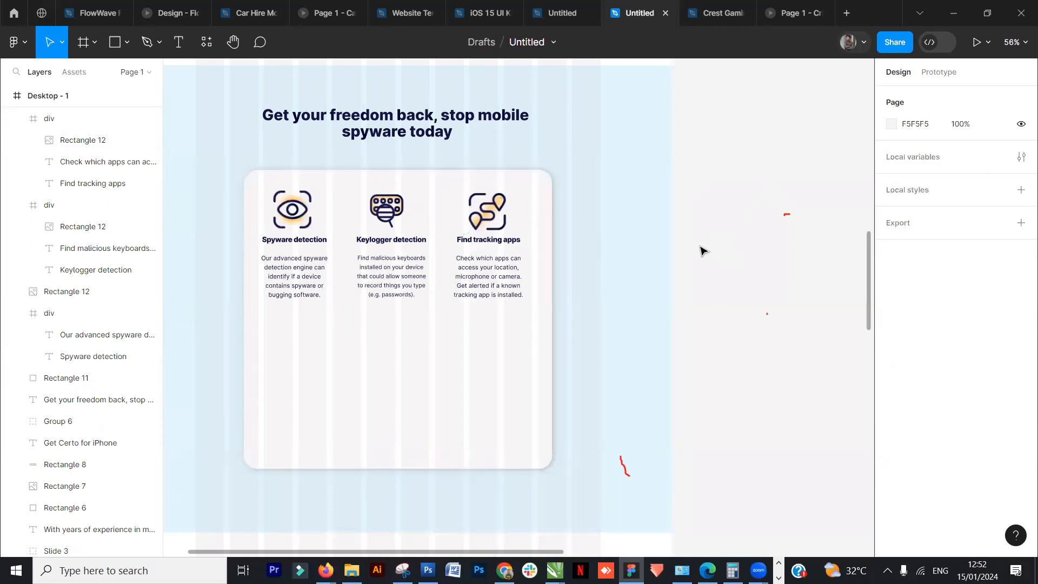
- Delete the three feature blocks' icons and descriptions together, then undo the deletion
{"action": "scroll", "coordinate": [494, 252], "scroll_direction": "down", "scroll_amount": 3}
{"action": "scroll", "coordinate": [751, 304], "scroll_direction": "down", "scroll_amount": 3}
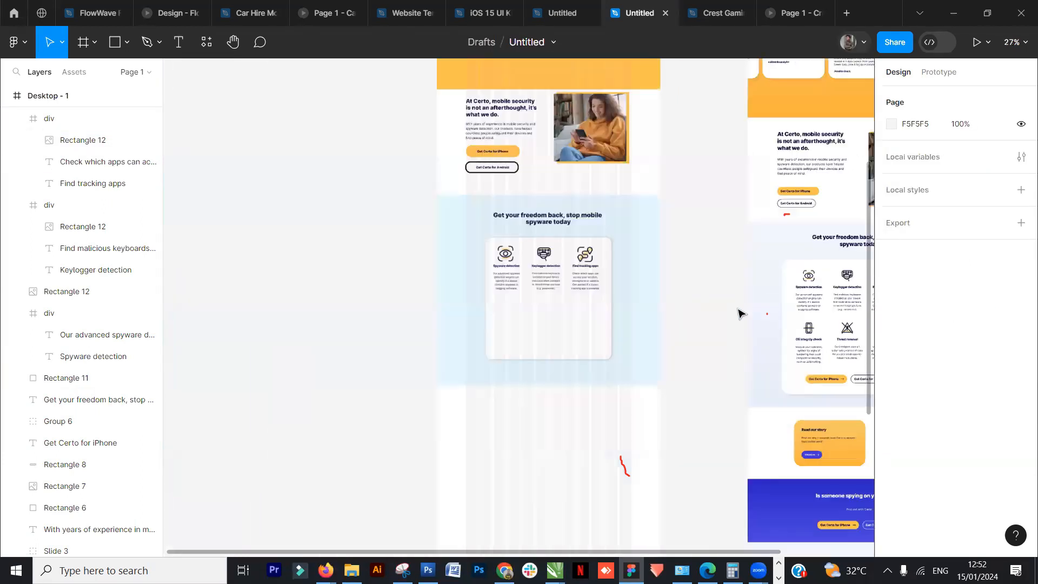
{"action": "scroll", "coordinate": [603, 266], "scroll_direction": "up", "scroll_amount": 4}
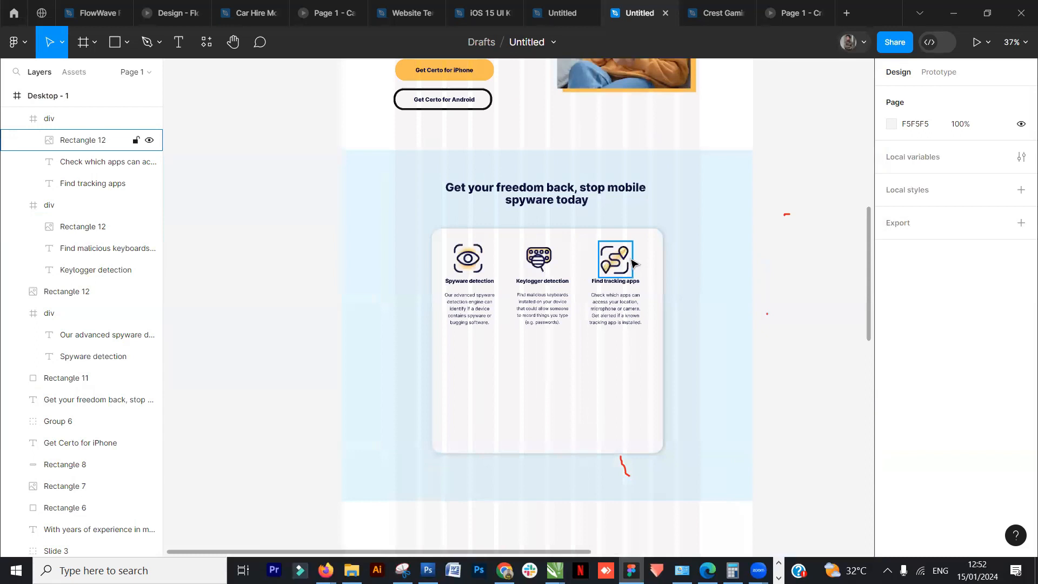
{"action": "left_click", "coordinate": [621, 281]}
{"action": "left_click", "coordinate": [676, 243]}
{"action": "left_click", "coordinate": [631, 253]}
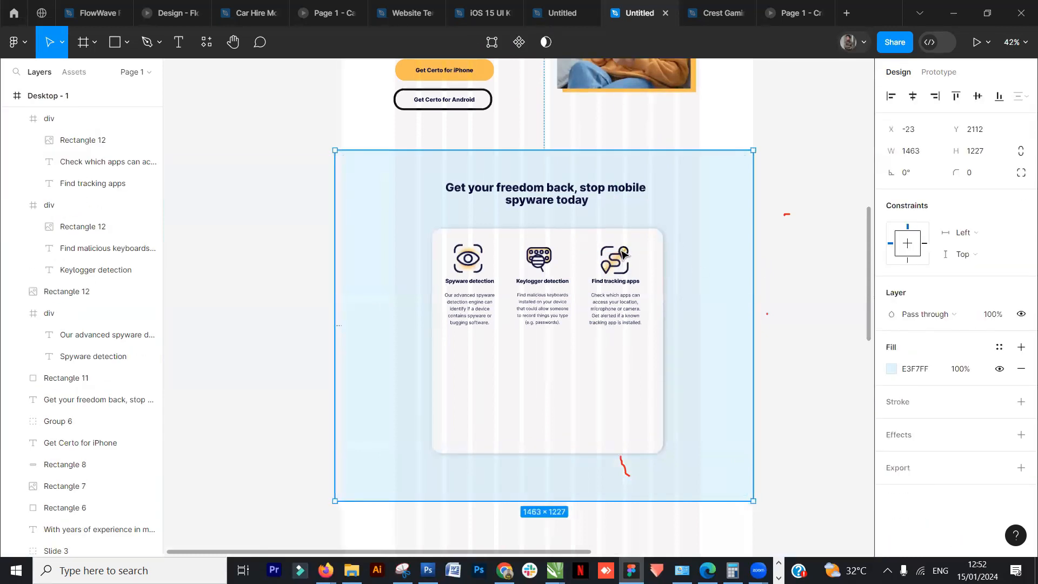
{"action": "left_click", "coordinate": [627, 248]}
{"action": "left_click", "coordinate": [621, 311], "text": "shift"}
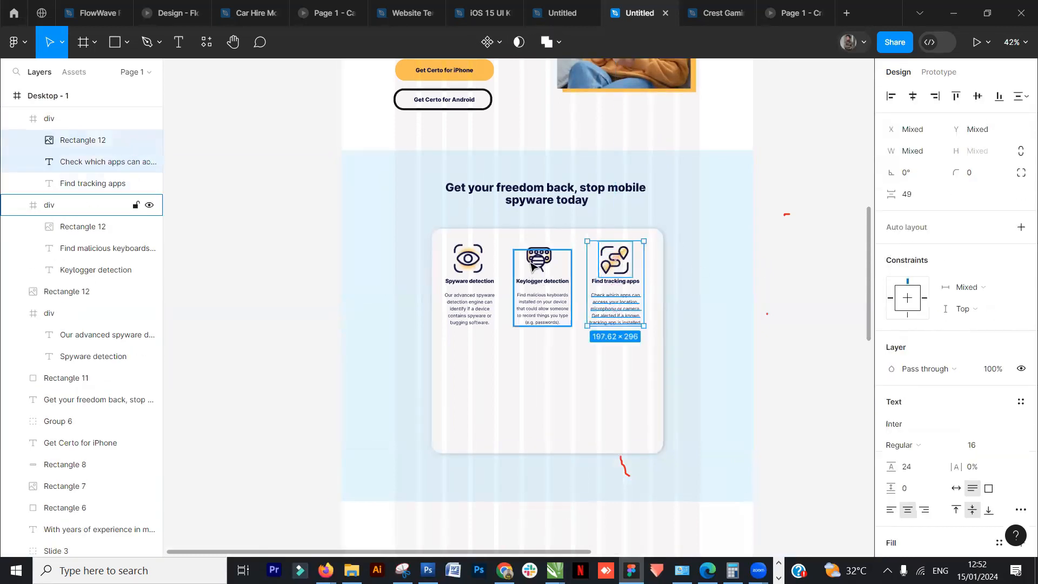
{"action": "left_click", "coordinate": [540, 260], "text": "shift"}
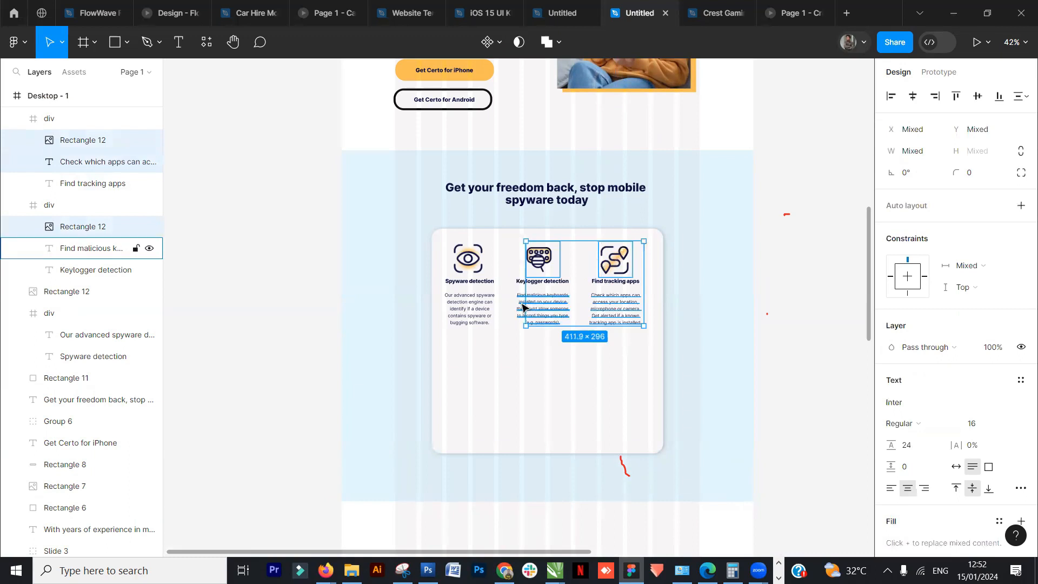
{"action": "left_click", "coordinate": [522, 308], "text": "shift"}
{"action": "left_click", "coordinate": [478, 296], "text": "shift"}
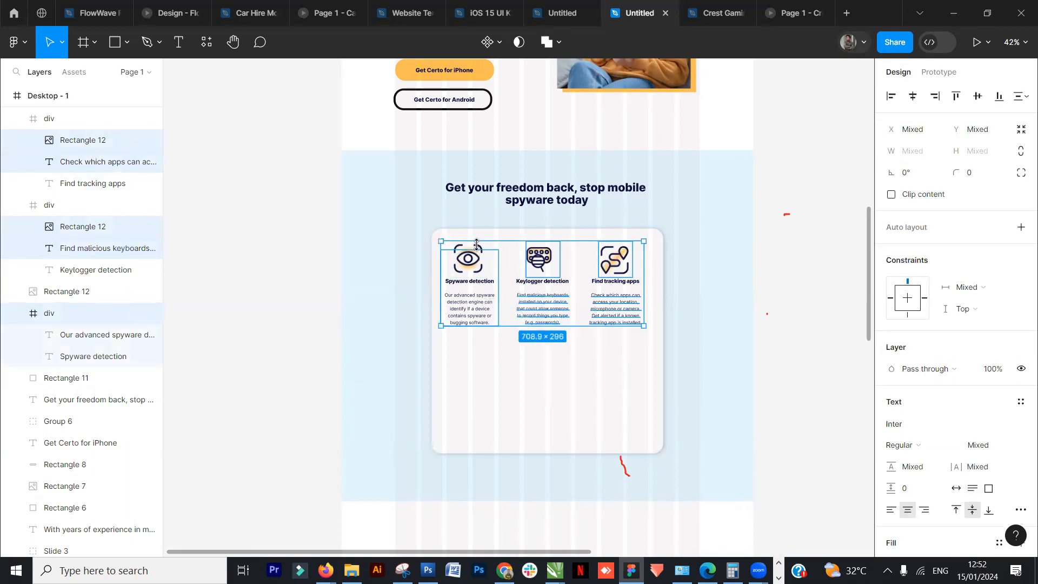
{"action": "left_click", "coordinate": [481, 254], "text": "shift"}
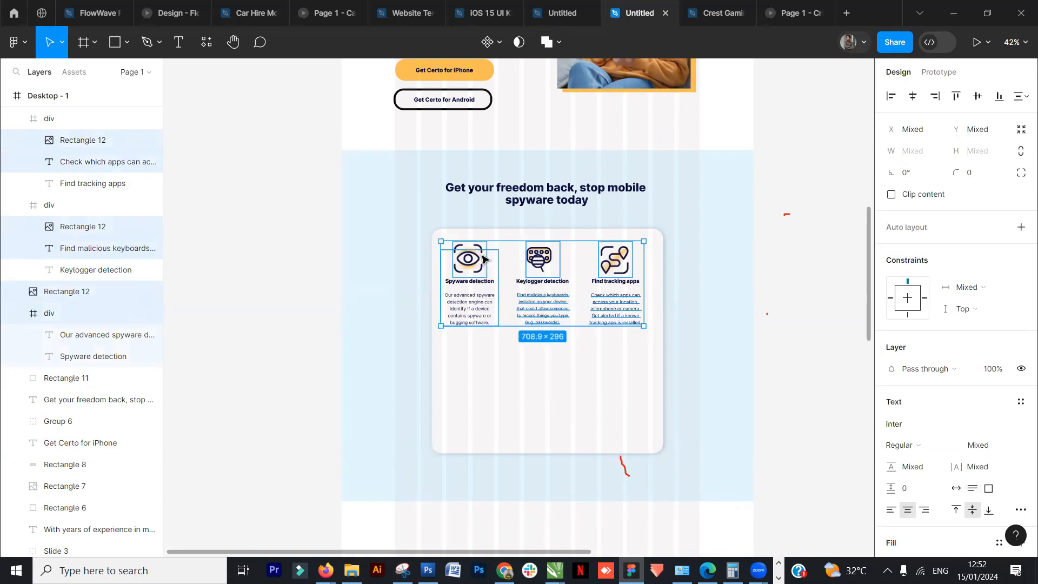
{"action": "left_click", "coordinate": [483, 257], "text": "shift"}
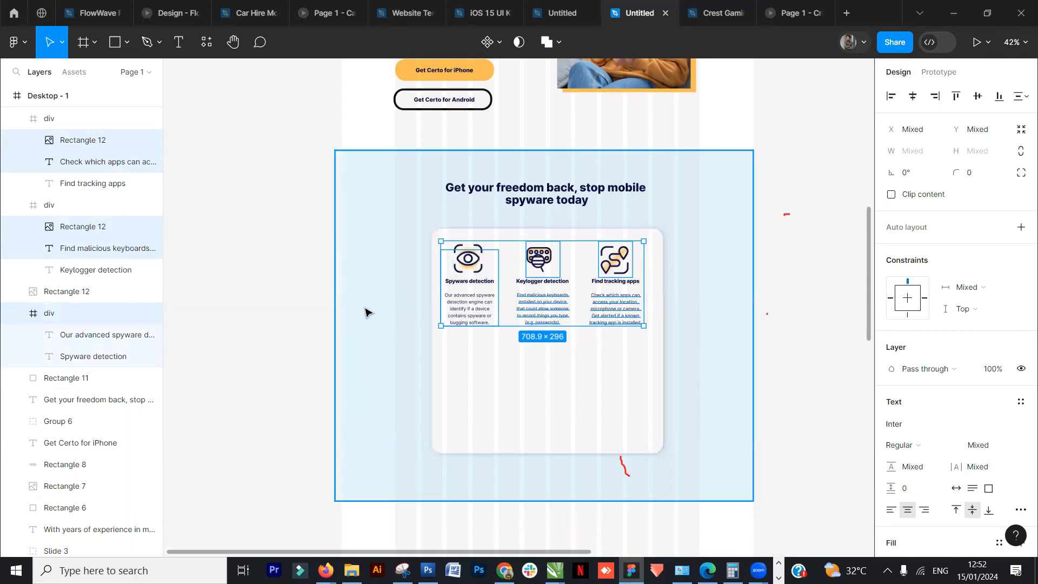
{"action": "key", "text": "Delete"}
{"action": "key", "text": "ctrl+z"}
{"action": "left_click", "coordinate": [800, 285]}
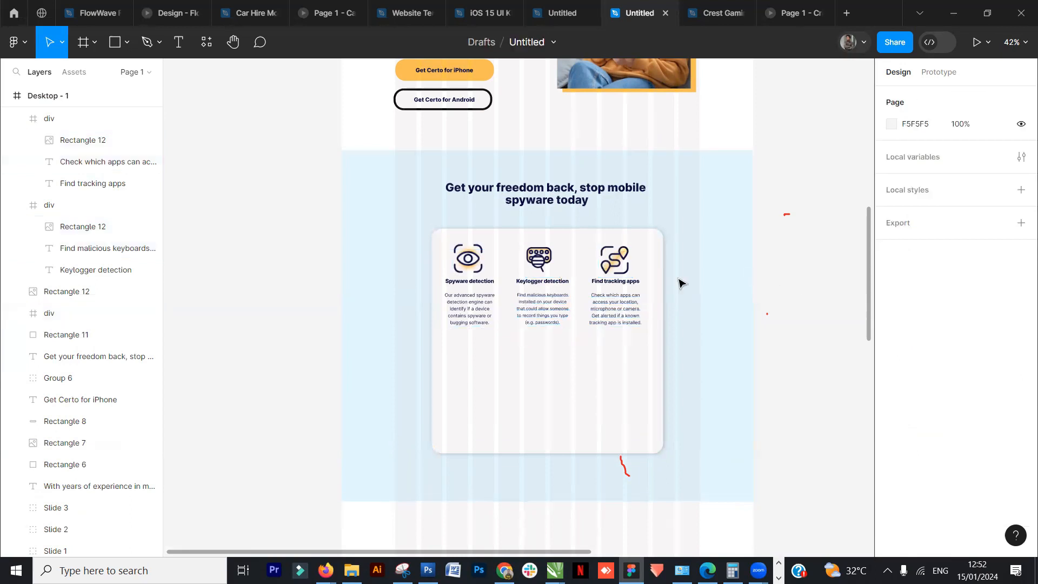
- Examine the layers of the reference page's feature section and its second row of blocks
{"action": "left_click", "coordinate": [619, 294]}
{"action": "scroll", "coordinate": [652, 316], "scroll_direction": "down", "scroll_amount": 2}
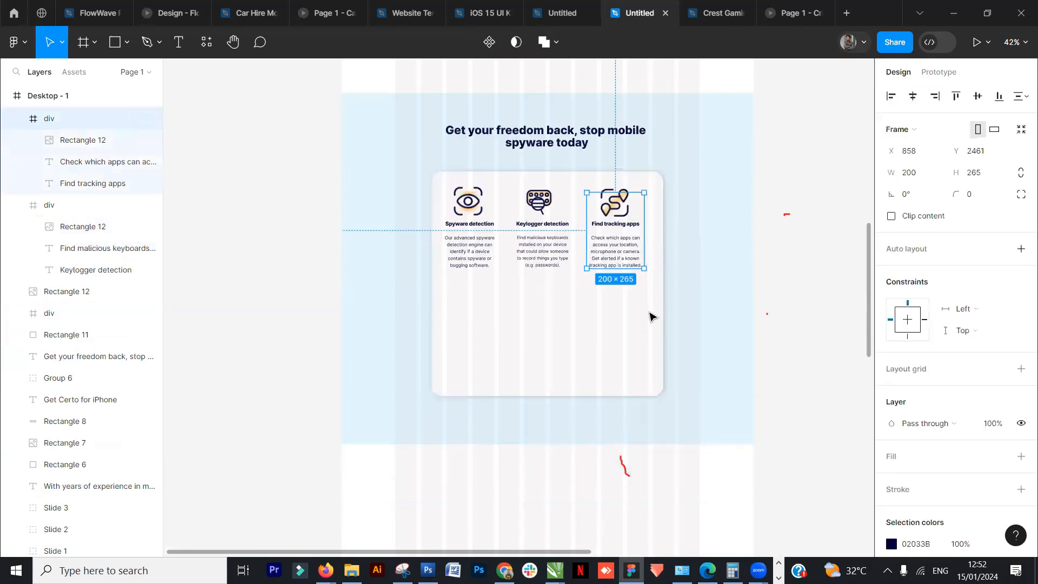
{"action": "scroll", "coordinate": [651, 317], "scroll_direction": "down", "scroll_amount": 2}
{"action": "left_click_drag", "start_coordinate": [785, 320], "coordinate": [338, 403]}
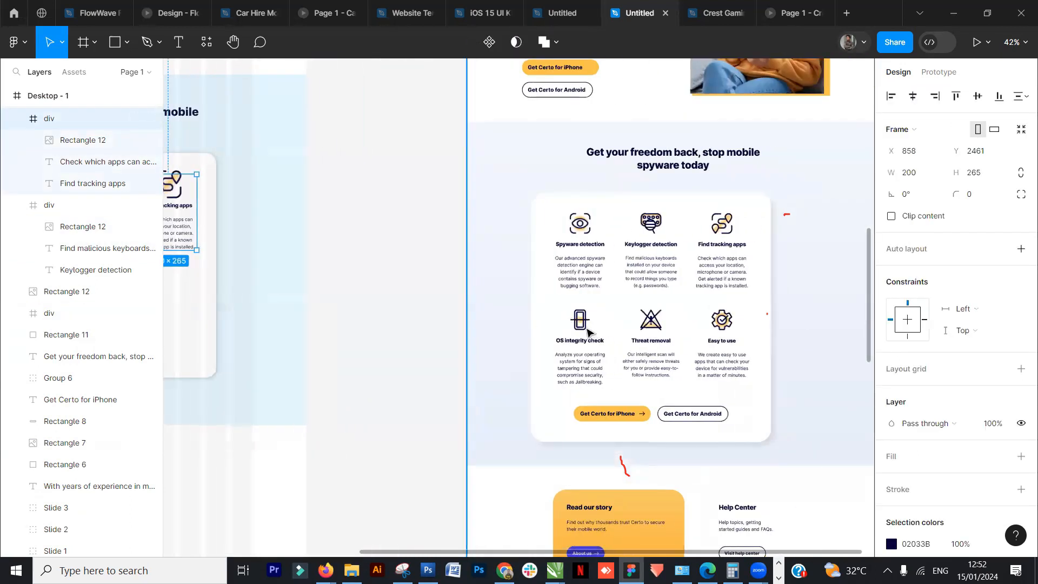
{"action": "left_click", "coordinate": [587, 332]}
{"action": "double_click", "coordinate": [587, 332]}
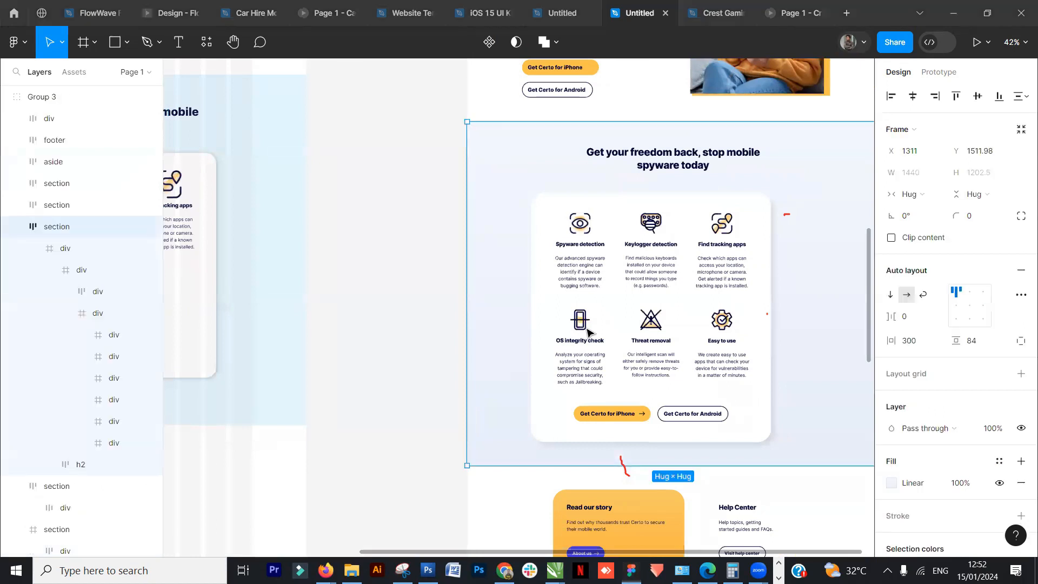
{"action": "right_click", "coordinate": [574, 237]}
{"action": "left_click", "coordinate": [600, 310]}
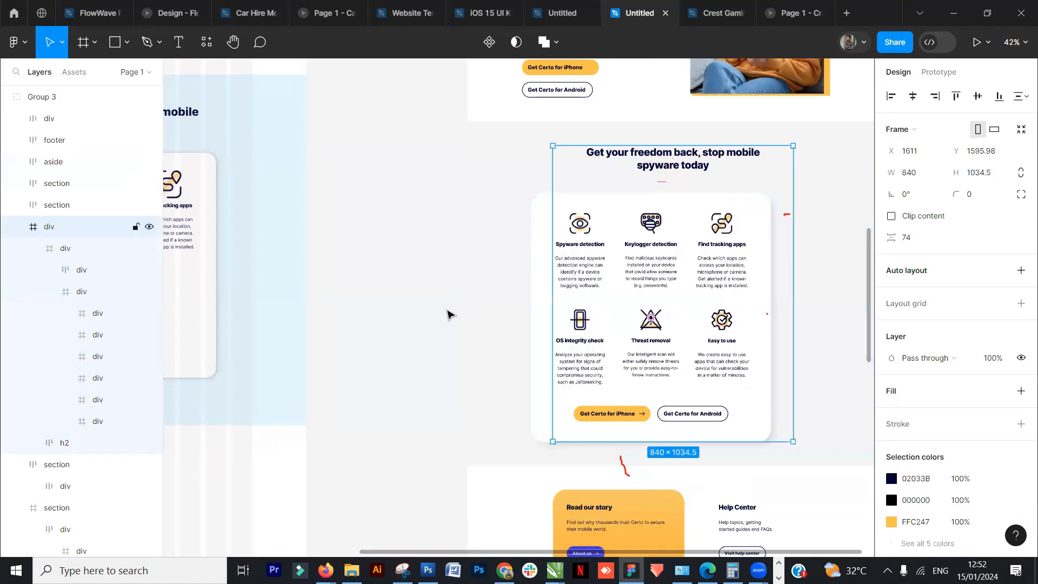
{"action": "left_click", "coordinate": [447, 313]}
- Group the selected reference page layers and ungroup them again
{"action": "right_click", "coordinate": [583, 339]}
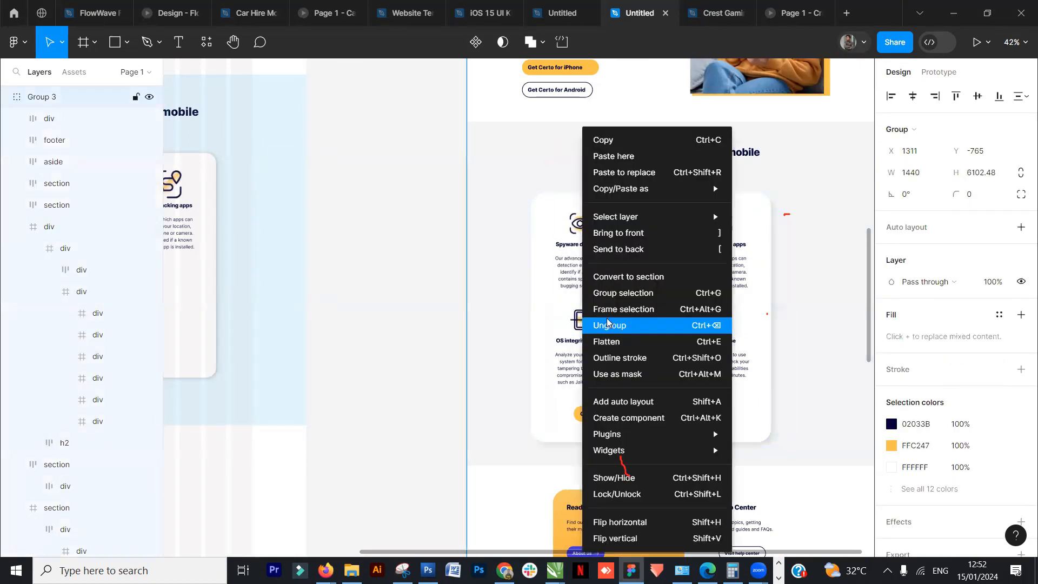
{"action": "left_click", "coordinate": [624, 293]}
{"action": "right_click", "coordinate": [586, 327]}
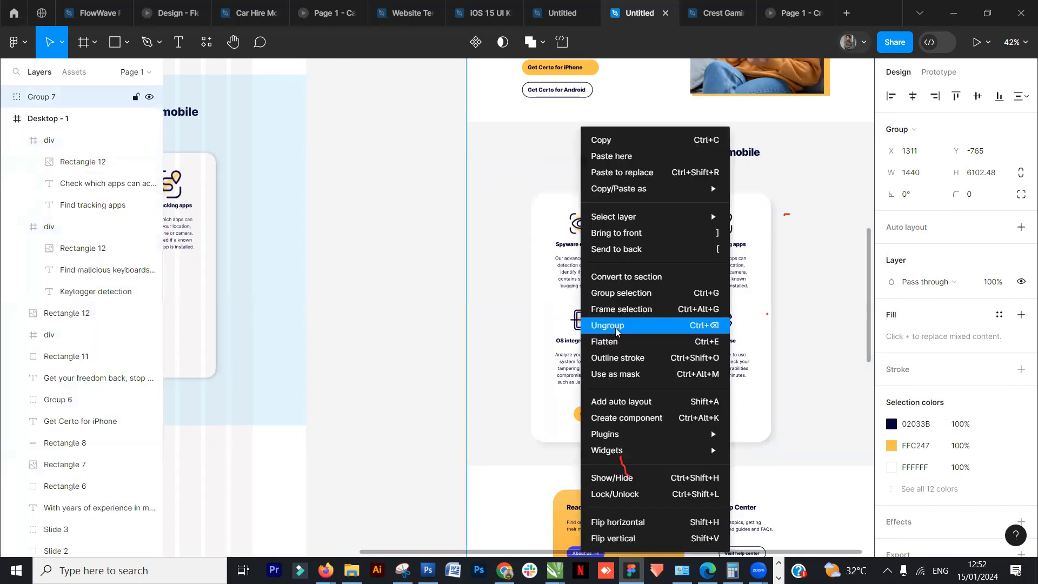
{"action": "left_click", "coordinate": [616, 327]}
{"action": "left_click", "coordinate": [475, 320]}
{"action": "left_click", "coordinate": [583, 331]}
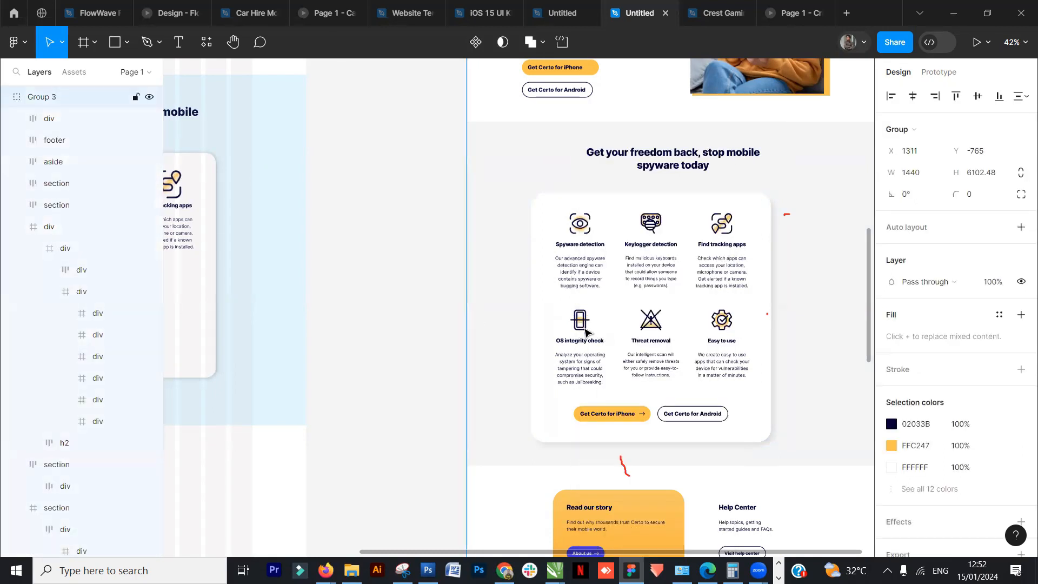
- Duplicate the reference page's feature grid beside the page and delete the copy's top row of three blocks
{"action": "scroll", "coordinate": [627, 301], "scroll_direction": "down", "scroll_amount": 5}
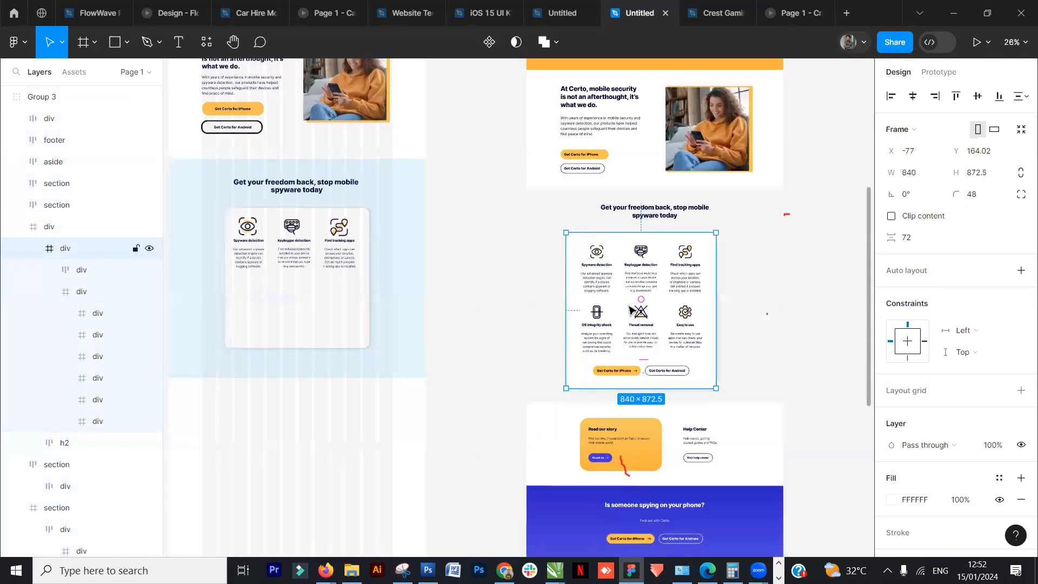
{"action": "left_click_drag", "start_coordinate": [651, 325], "coordinate": [684, 332]}
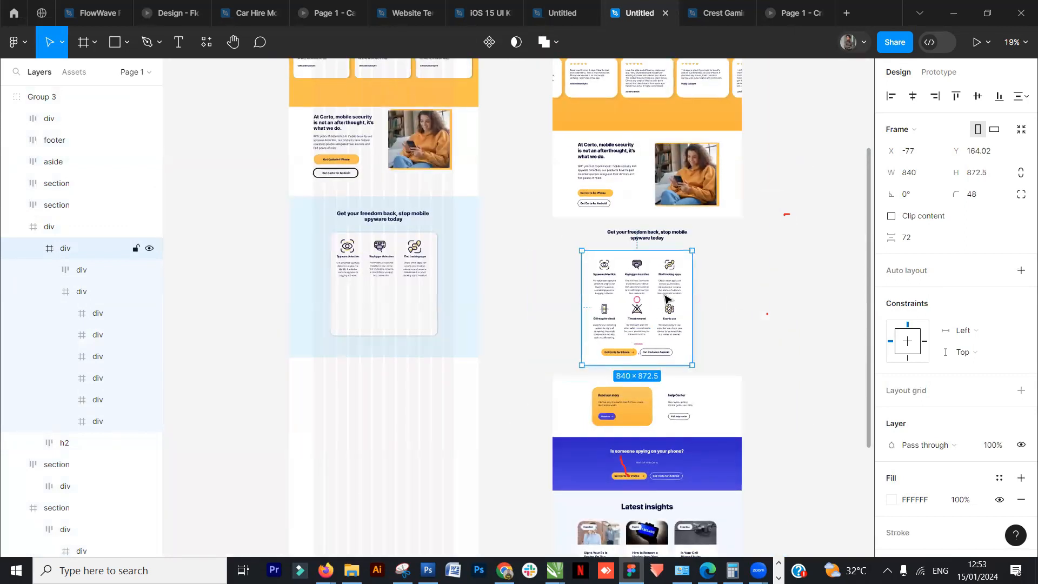
{"action": "left_click", "coordinate": [670, 295]}
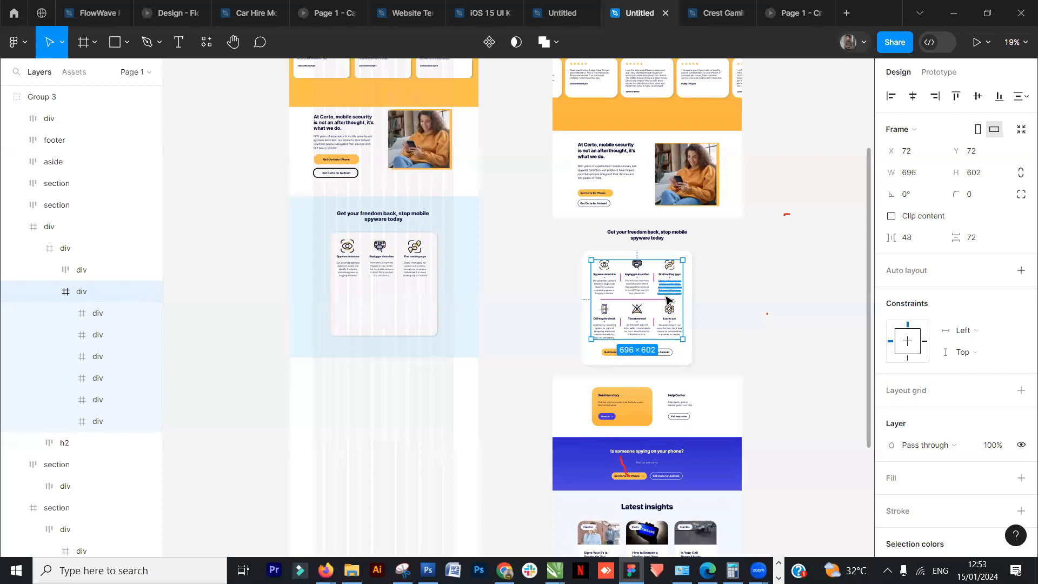
{"action": "left_click_drag", "start_coordinate": [643, 319], "coordinate": [520, 305]}
{"action": "left_click", "coordinate": [518, 261]}
{"action": "key", "text": "Delete"}
{"action": "left_click", "coordinate": [545, 257]}
{"action": "key", "text": "Delete"}
{"action": "left_click", "coordinate": [482, 261]}
{"action": "key", "text": "Delete"}
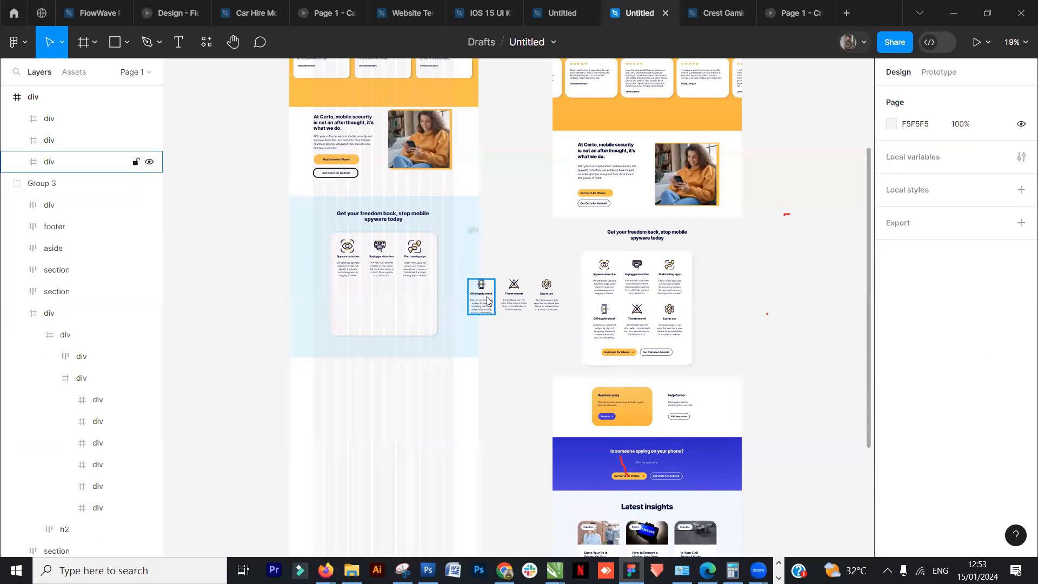
{"action": "left_click", "coordinate": [488, 299]}
{"action": "left_click", "coordinate": [474, 229]}
{"action": "key", "text": "Delete"}
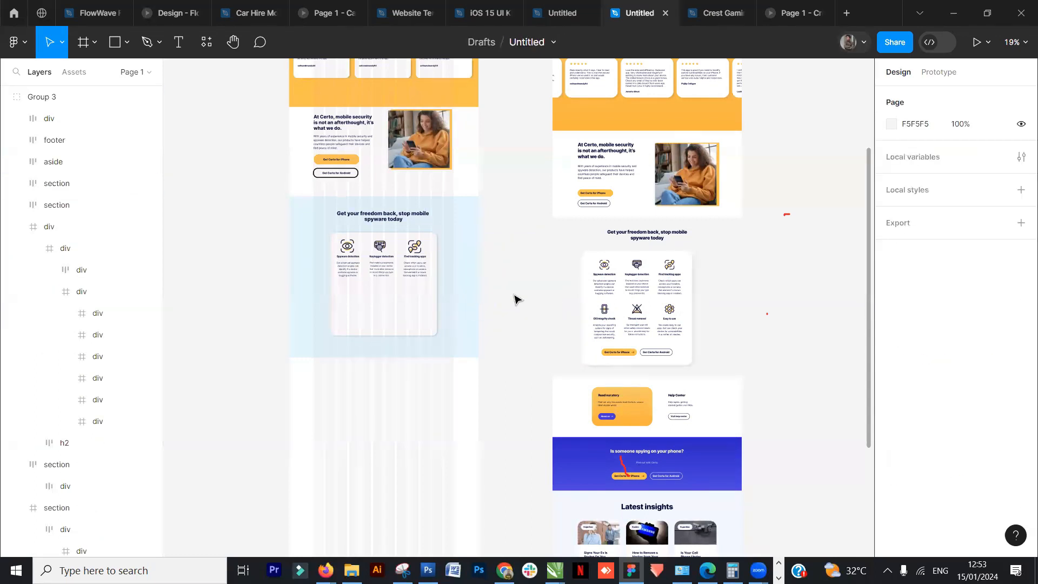
{"action": "key", "text": "ctrl+z"}
- Ungroup the copied row so its three feature blocks become separate frames
{"action": "right_click", "coordinate": [522, 308]}
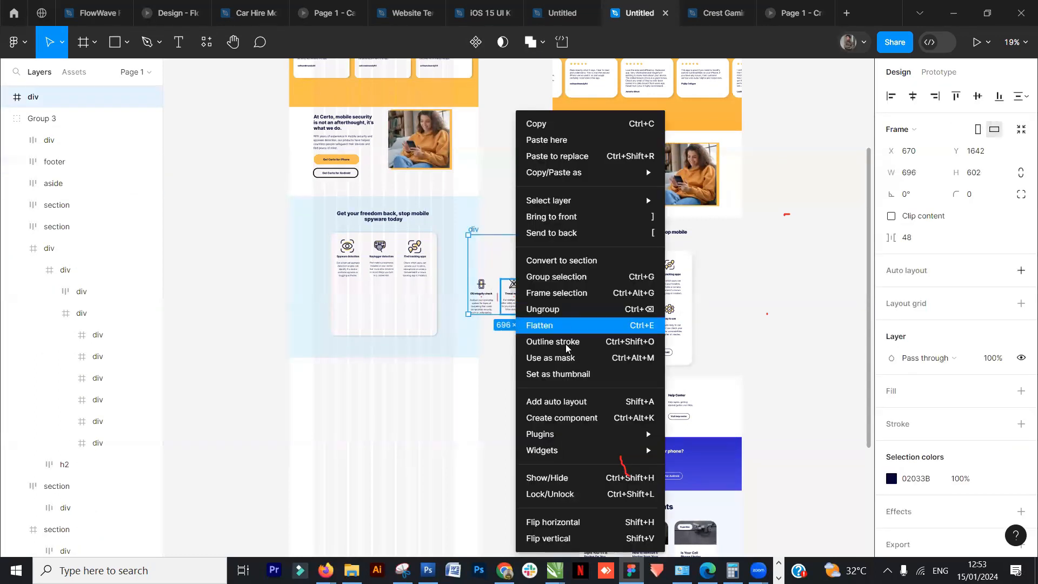
{"action": "left_click", "coordinate": [546, 308]}
{"action": "left_click_drag", "start_coordinate": [566, 261], "coordinate": [459, 321]}
{"action": "left_click", "coordinate": [544, 271]}
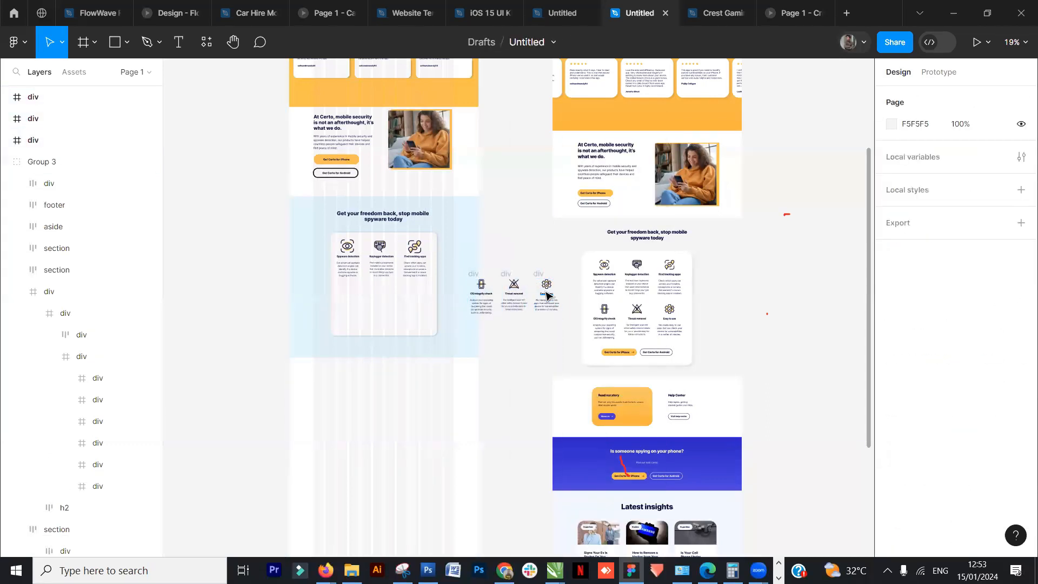
- Group the "Easy to use" block's icon, title and description together
{"action": "left_click", "coordinate": [546, 293]}
{"action": "scroll", "coordinate": [548, 280], "scroll_direction": "up", "scroll_amount": 3}
{"action": "scroll", "coordinate": [547, 285], "scroll_direction": "up", "scroll_amount": 10}
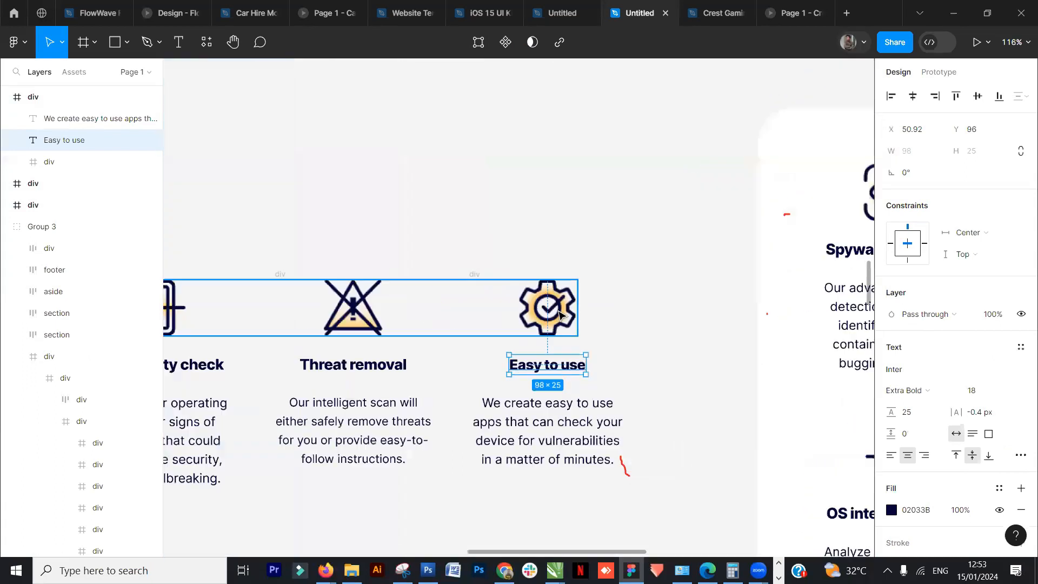
{"action": "left_click", "coordinate": [547, 307], "text": "shift"}
{"action": "left_click", "coordinate": [528, 415], "text": "shift"}
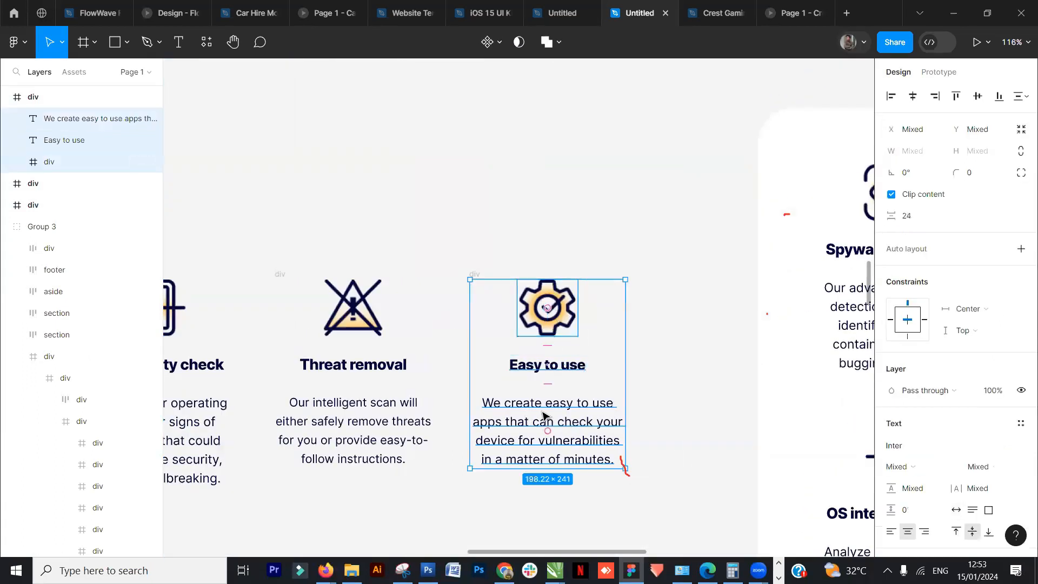
{"action": "key", "text": "ctrl+g"}
- Group the "Threat removal" block's icon, title and description together
{"action": "left_click_drag", "start_coordinate": [393, 289], "coordinate": [573, 291]}
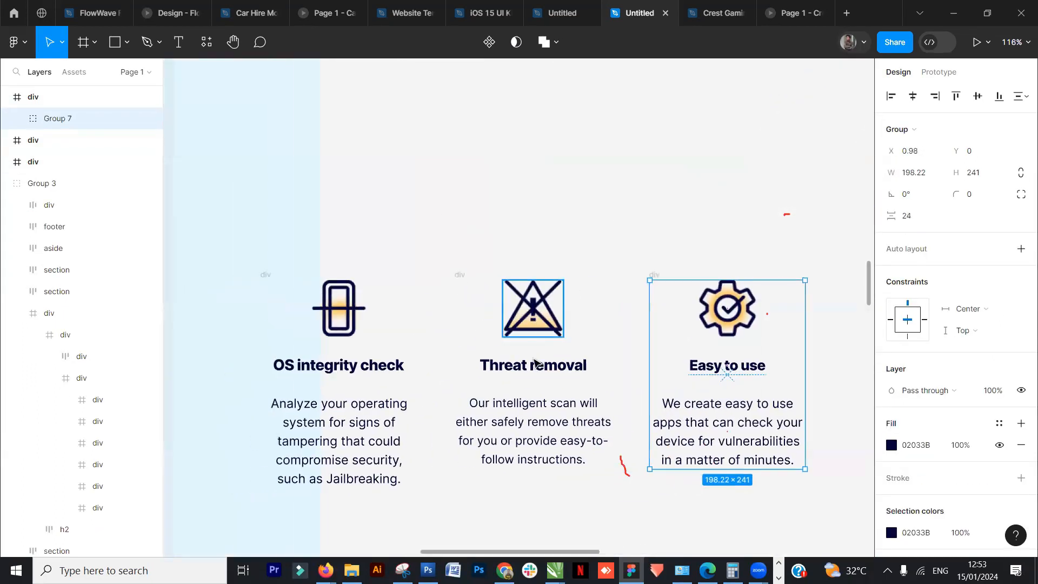
{"action": "left_click", "coordinate": [534, 328]}
{"action": "left_click", "coordinate": [535, 365], "text": "shift"}
{"action": "left_click", "coordinate": [560, 415], "text": "shift"}
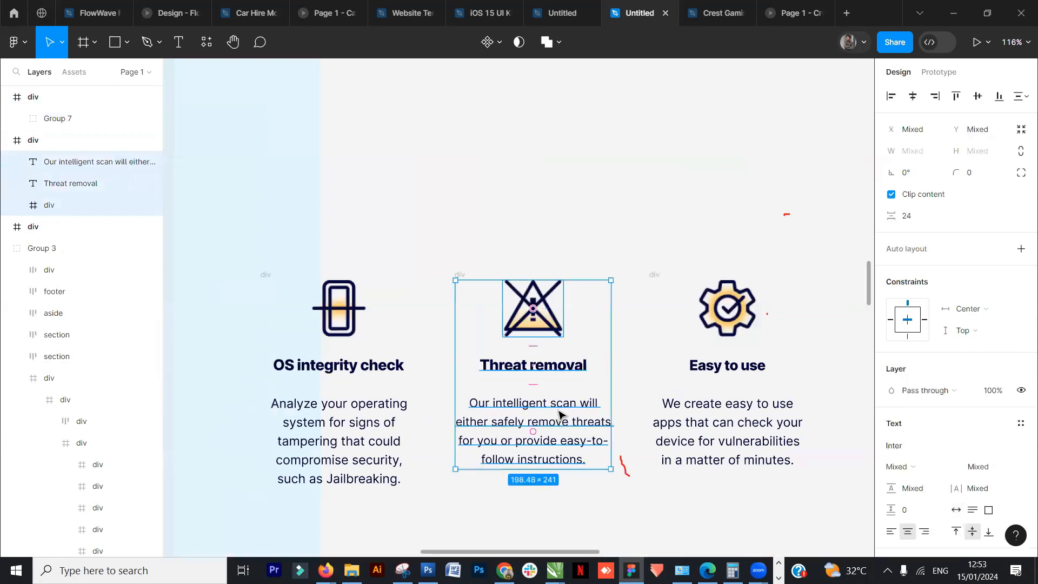
{"action": "key", "text": "ctrl+g"}
- Group the "OS integrity check" block's icon, title and description together
{"action": "left_click", "coordinate": [365, 328]}
{"action": "left_click", "coordinate": [386, 369], "text": "shift"}
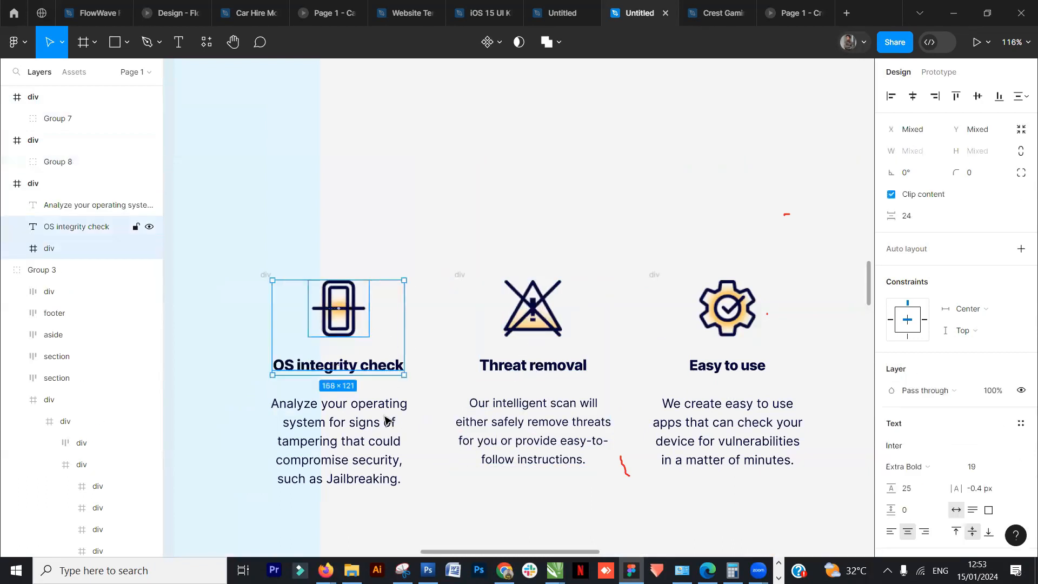
{"action": "left_click", "coordinate": [385, 414], "text": "shift"}
{"action": "key", "text": "ctrl+g"}
- Group the three block groups into one row and move it into the white feature card's second row
{"action": "scroll", "coordinate": [447, 366], "scroll_direction": "down", "scroll_amount": 5}
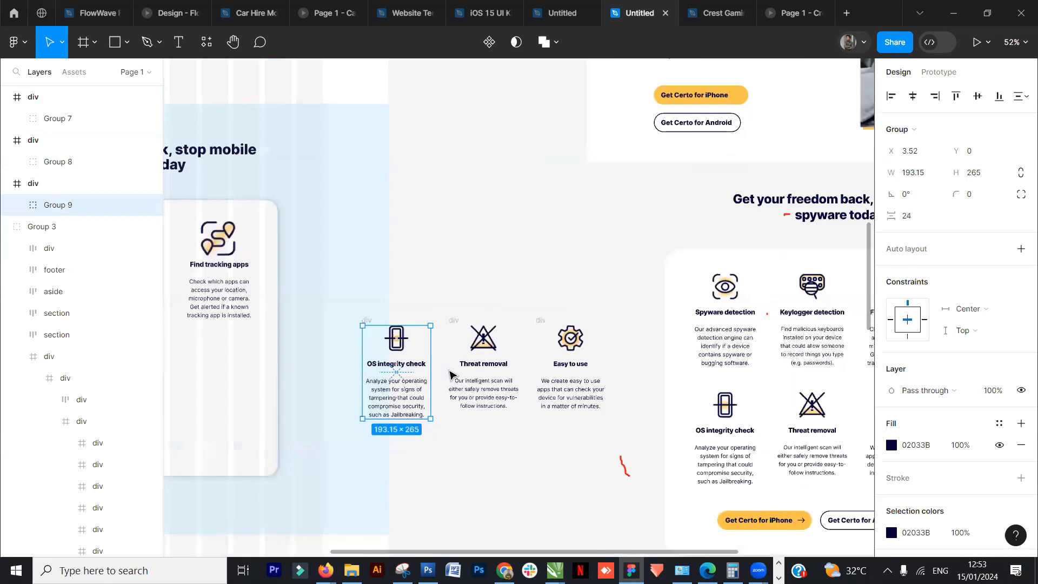
{"action": "left_click", "coordinate": [455, 367], "text": "shift"}
{"action": "left_click", "coordinate": [557, 354], "text": "shift"}
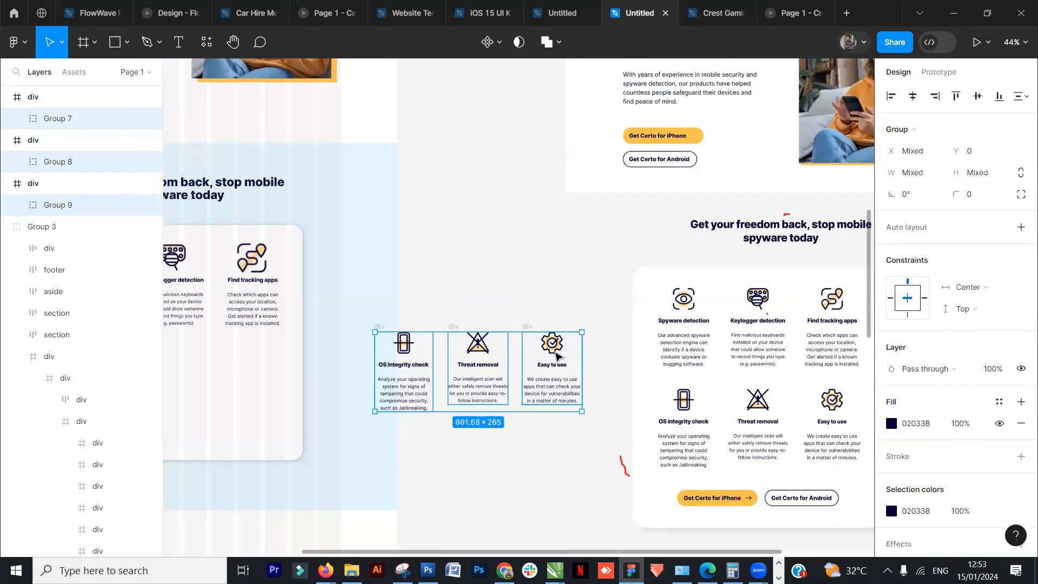
{"action": "key", "text": "ctrl+g"}
{"action": "left_click", "coordinate": [462, 290]}
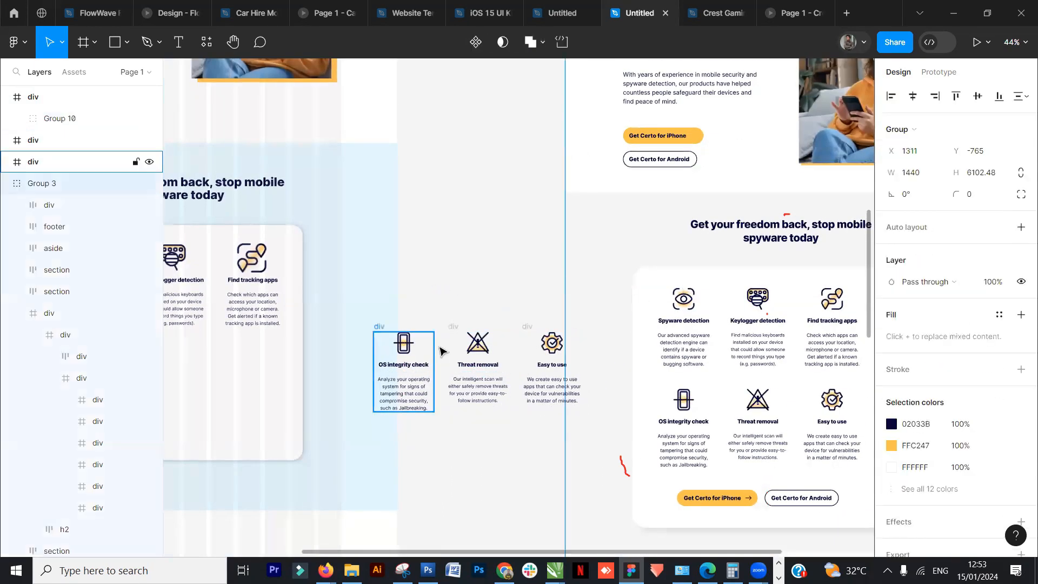
{"action": "left_click", "coordinate": [427, 357], "text": "ctrl"}
{"action": "scroll", "coordinate": [479, 332], "scroll_direction": "down", "scroll_amount": 3}
{"action": "left_click_drag", "start_coordinate": [516, 343], "coordinate": [364, 361]}
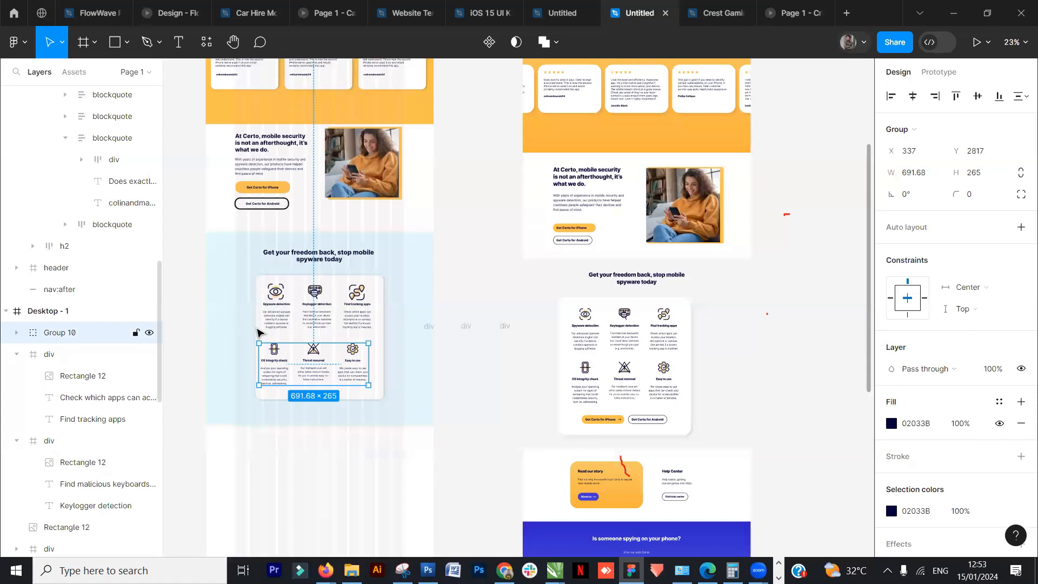
- Delete the three empty block frames left beside the page
{"action": "left_click", "coordinate": [489, 338]}
{"action": "left_click_drag", "start_coordinate": [549, 303], "coordinate": [414, 355]}
{"action": "left_click", "coordinate": [491, 307]}
{"action": "left_click", "coordinate": [504, 333]}
{"action": "key", "text": "Delete"}
{"action": "left_click", "coordinate": [468, 332]}
{"action": "key", "text": "Delete"}
{"action": "left_click", "coordinate": [430, 333]}
{"action": "key", "text": "Delete"}
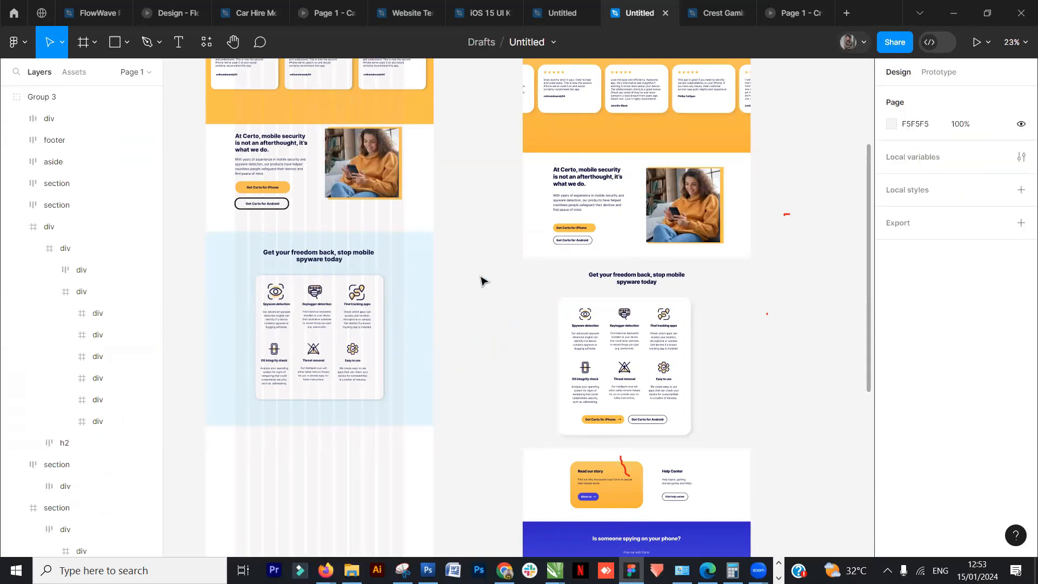
- Group all layers of the "Get your freedom back" section and rename the group Features
{"action": "left_click_drag", "start_coordinate": [475, 272], "coordinate": [232, 419]}
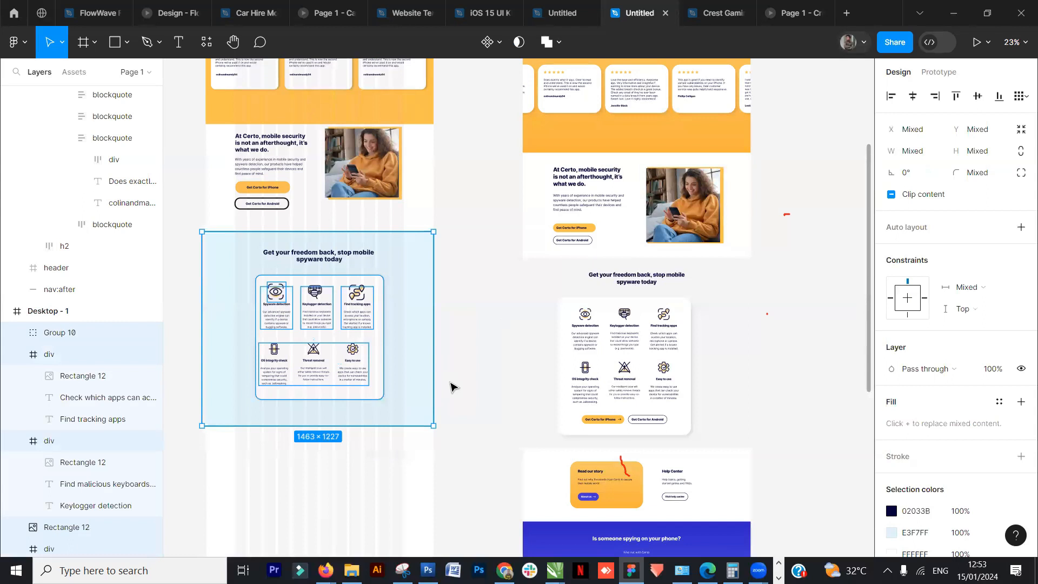
{"action": "key", "text": "ctrl+g"}
{"action": "double_click", "coordinate": [60, 333]}
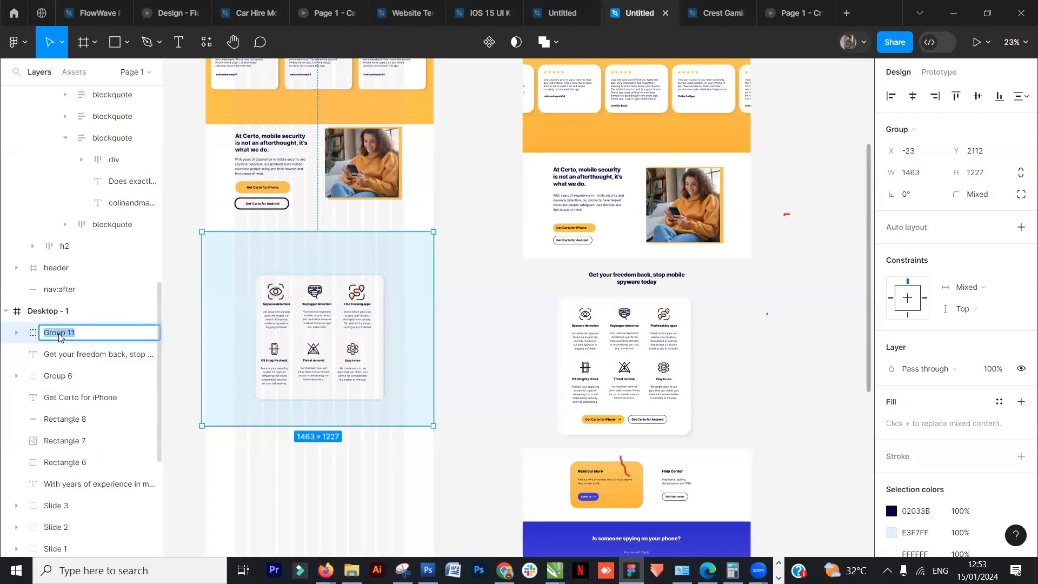
{"action": "type", "text": "Features"}
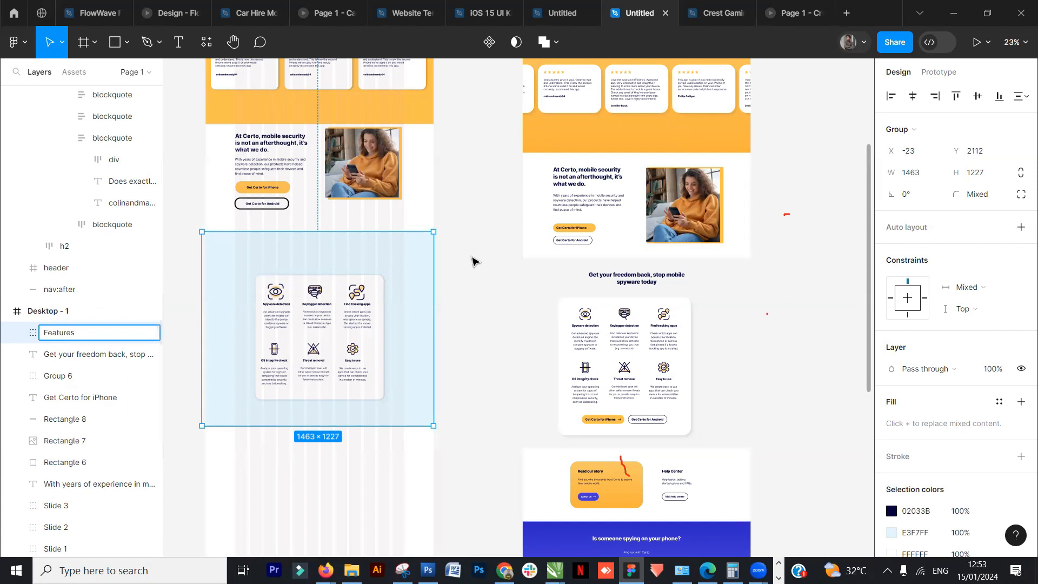
{"action": "left_click", "coordinate": [486, 297]}
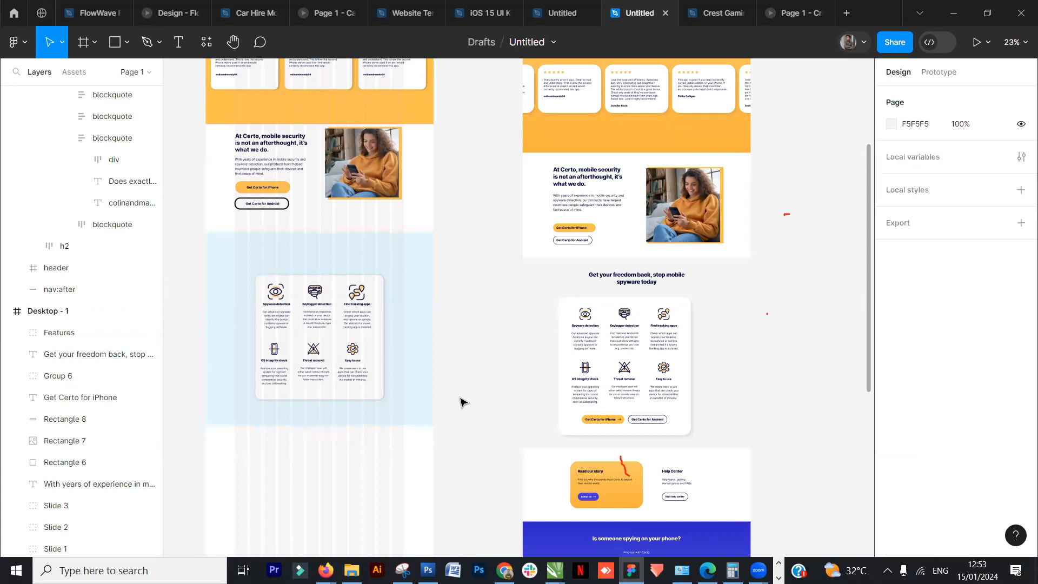
- Examine the reference page's sections below the feature card
{"action": "left_click", "coordinate": [404, 270]}
{"action": "scroll", "coordinate": [508, 359], "scroll_direction": "down", "scroll_amount": 2}
{"action": "scroll", "coordinate": [508, 367], "scroll_direction": "up", "scroll_amount": 5}
{"action": "scroll", "coordinate": [507, 367], "scroll_direction": "down", "scroll_amount": 7}
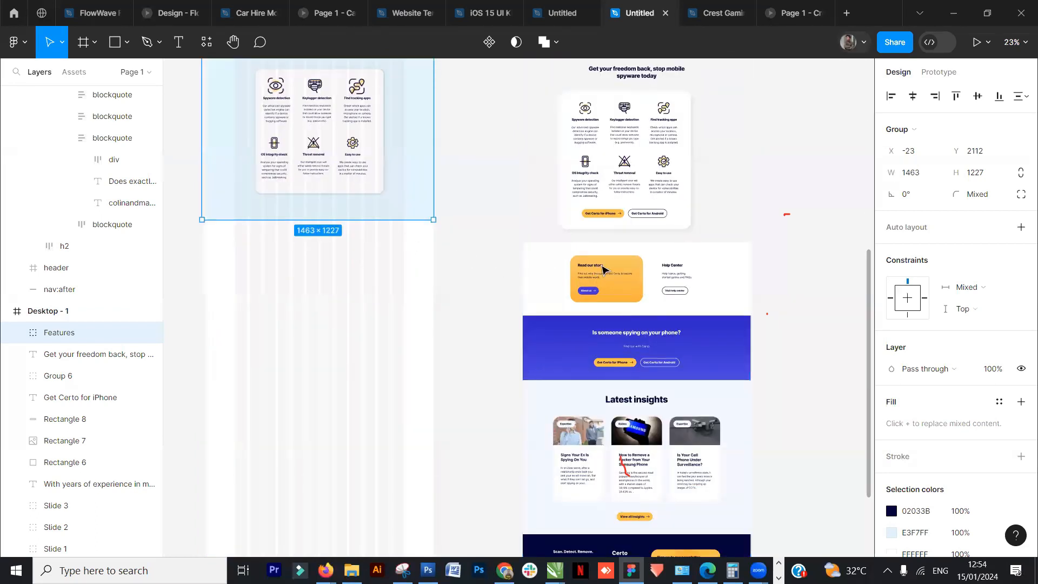
{"action": "left_click", "coordinate": [467, 276]}
{"action": "scroll", "coordinate": [483, 323], "scroll_direction": "down", "scroll_amount": 1}
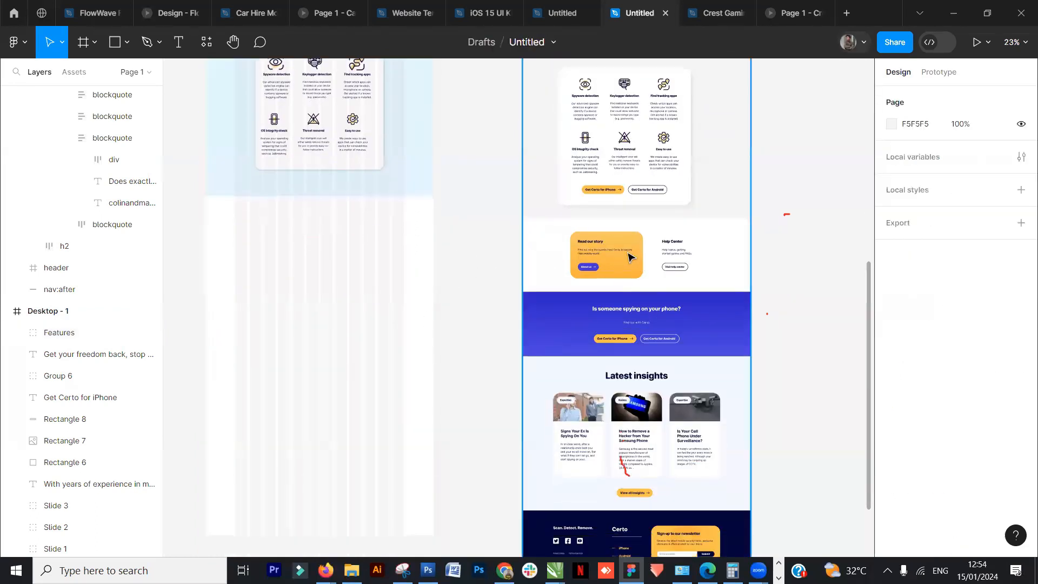
{"action": "scroll", "coordinate": [616, 257], "scroll_direction": "up", "scroll_amount": 5}
{"action": "scroll", "coordinate": [403, 274], "scroll_direction": "left", "scroll_amount": 5}
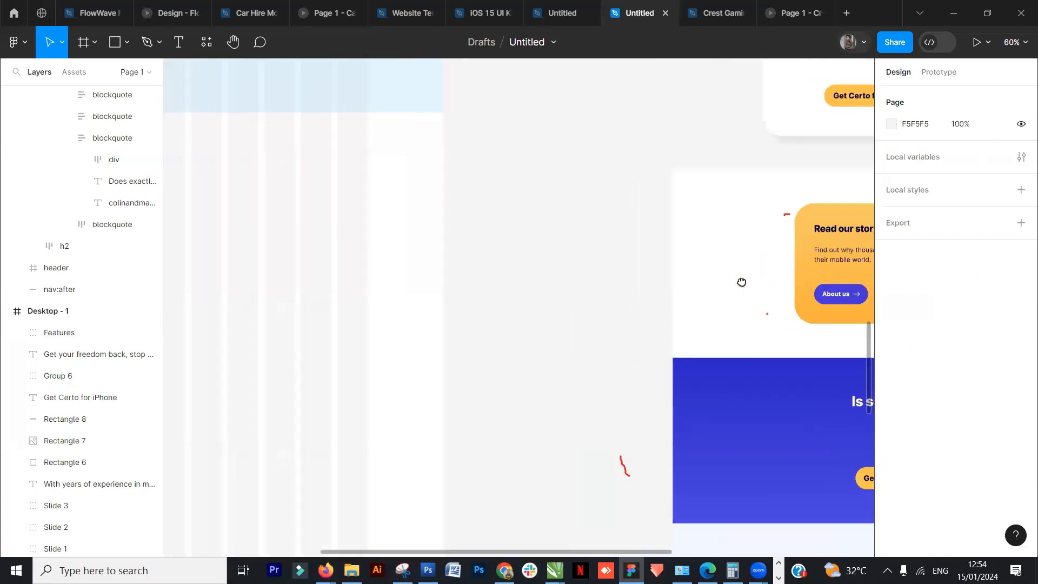
{"action": "scroll", "coordinate": [459, 243], "scroll_direction": "down", "scroll_amount": 4}
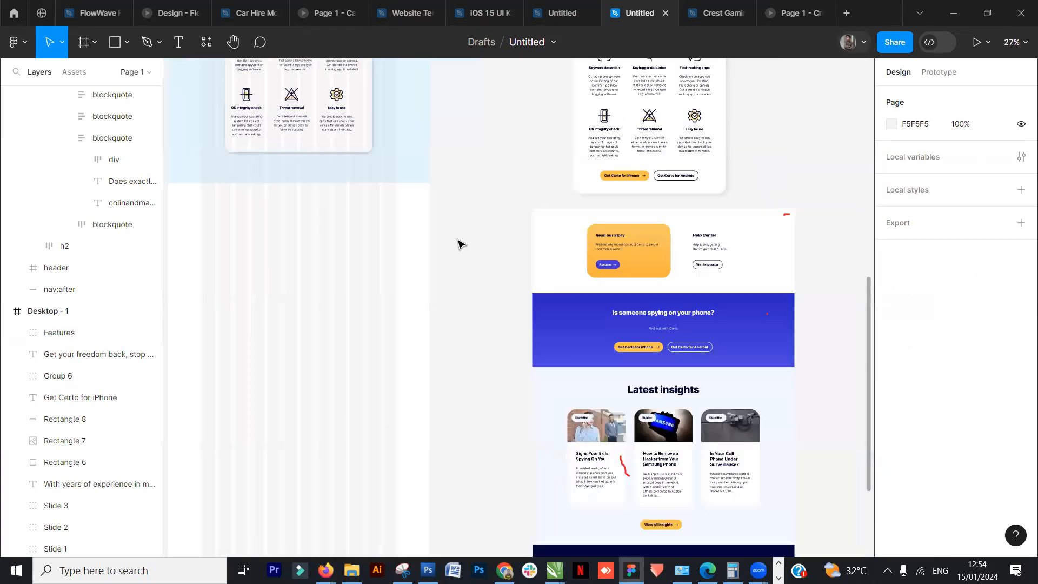
{"action": "scroll", "coordinate": [494, 422], "scroll_direction": "left", "scroll_amount": 3}
- Draw a rectangle about 532 × 349 below the features section and set its corner radius to 35
{"action": "left_click", "coordinate": [125, 43]}
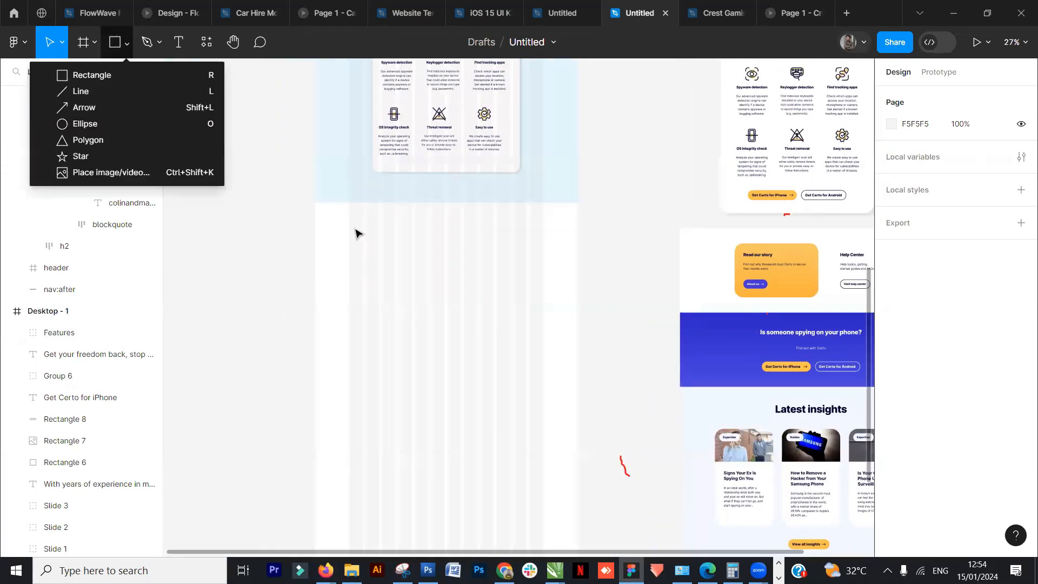
{"action": "left_click", "coordinate": [123, 76]}
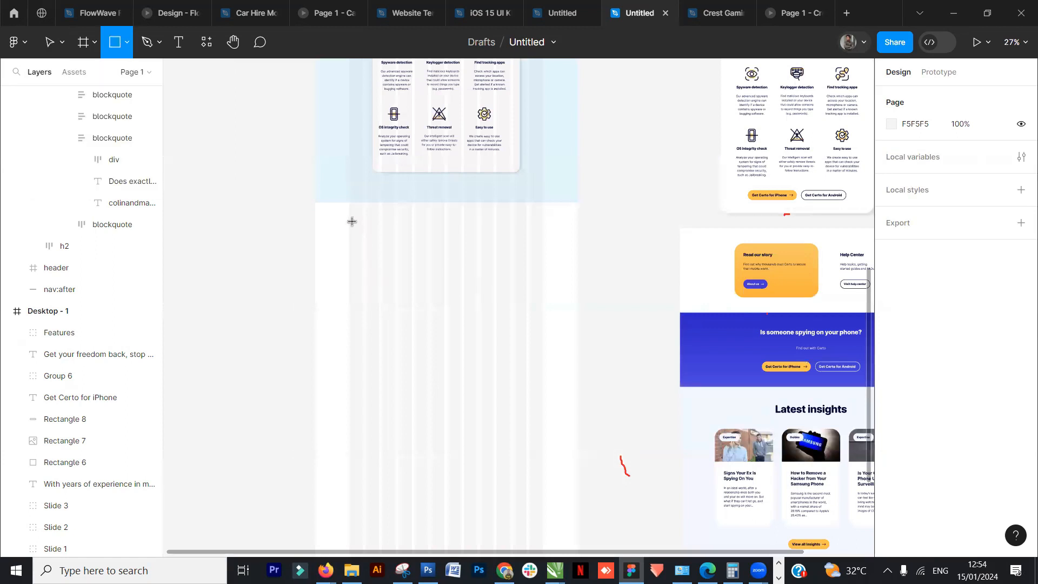
{"action": "mouse_move", "coordinate": [348, 221]}
{"action": "left_mouse_down"}
{"action": "mouse_move", "coordinate": [472, 284]}
{"action": "mouse_move", "coordinate": [446, 284]}
{"action": "left_mouse_up"}
{"action": "left_click", "coordinate": [973, 173]}
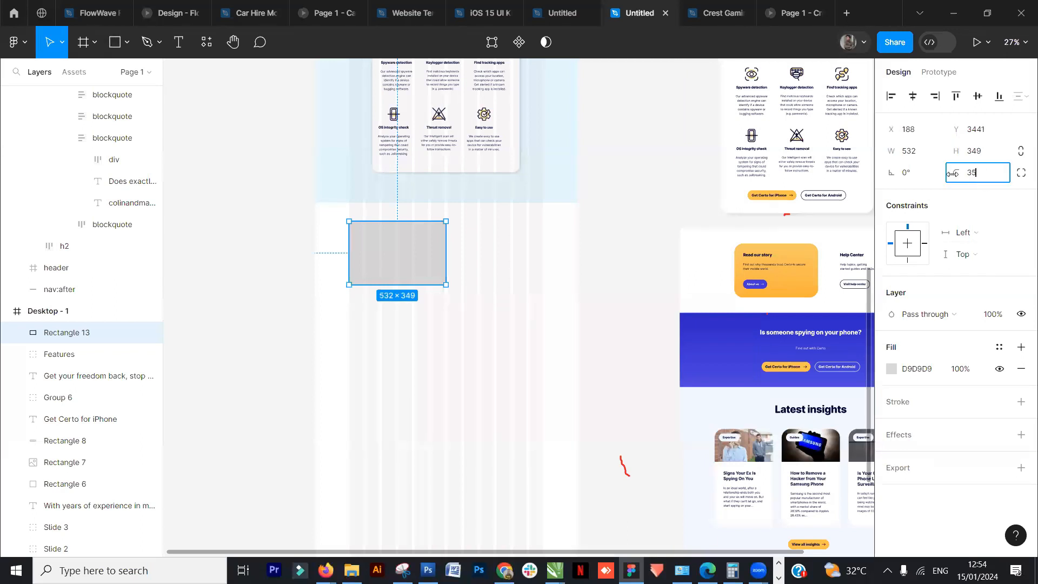
{"action": "key", "text": "Return"}
- Fill the new rectangle with the document's yellow FFC247
{"action": "left_click", "coordinate": [668, 260]}
{"action": "left_click", "coordinate": [410, 248]}
{"action": "left_click", "coordinate": [891, 369]}
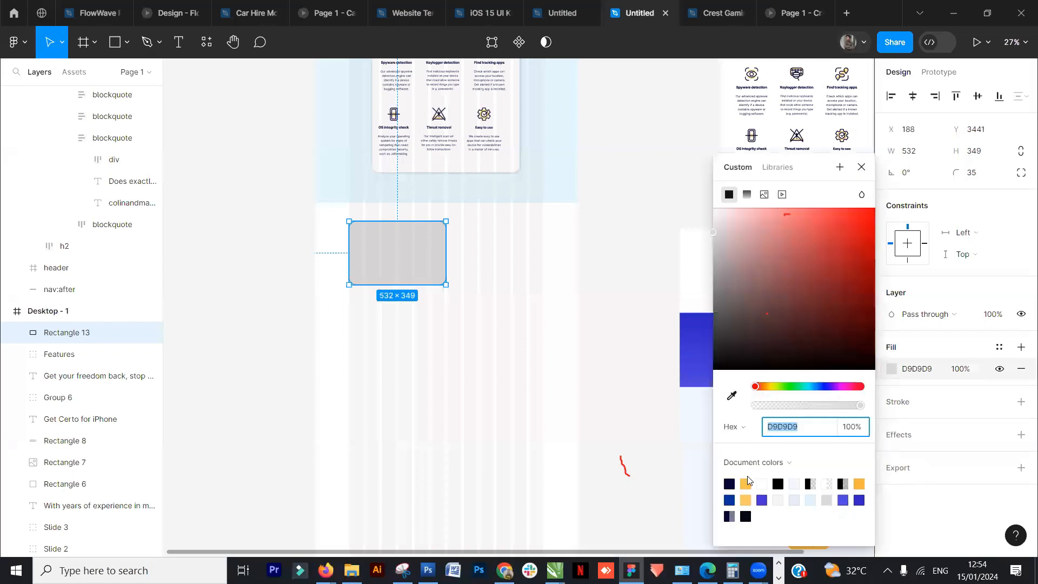
{"action": "left_click", "coordinate": [745, 483]}
{"action": "left_click", "coordinate": [640, 252]}
{"action": "left_click_drag", "start_coordinate": [470, 313], "coordinate": [383, 319]}
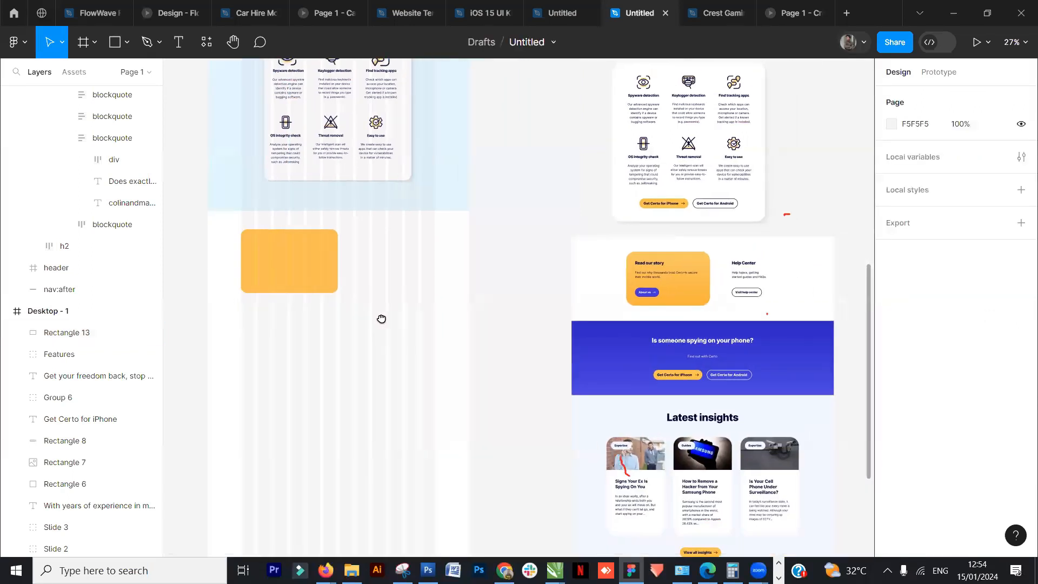
{"action": "left_click", "coordinate": [331, 274]}
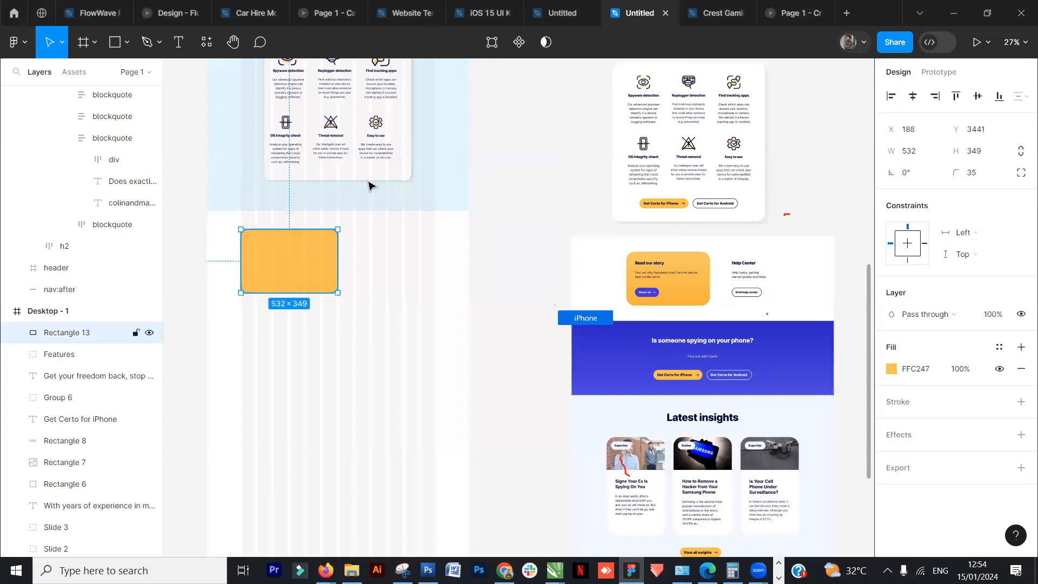
- Move the "At Certo, mobile security is not an afterthought" heading down onto the yellow rectangle
{"action": "scroll", "coordinate": [389, 297], "scroll_direction": "up", "scroll_amount": 10}
{"action": "left_click", "coordinate": [270, 190]}
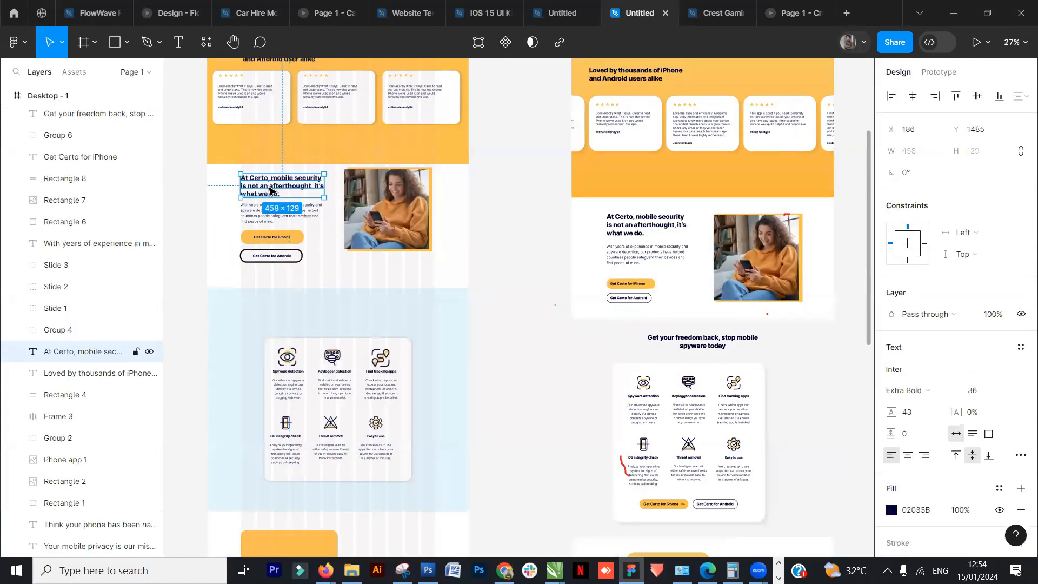
{"action": "scroll", "coordinate": [270, 189], "scroll_direction": "down", "scroll_amount": 1}
{"action": "left_click_drag", "start_coordinate": [276, 154], "coordinate": [275, 488]}
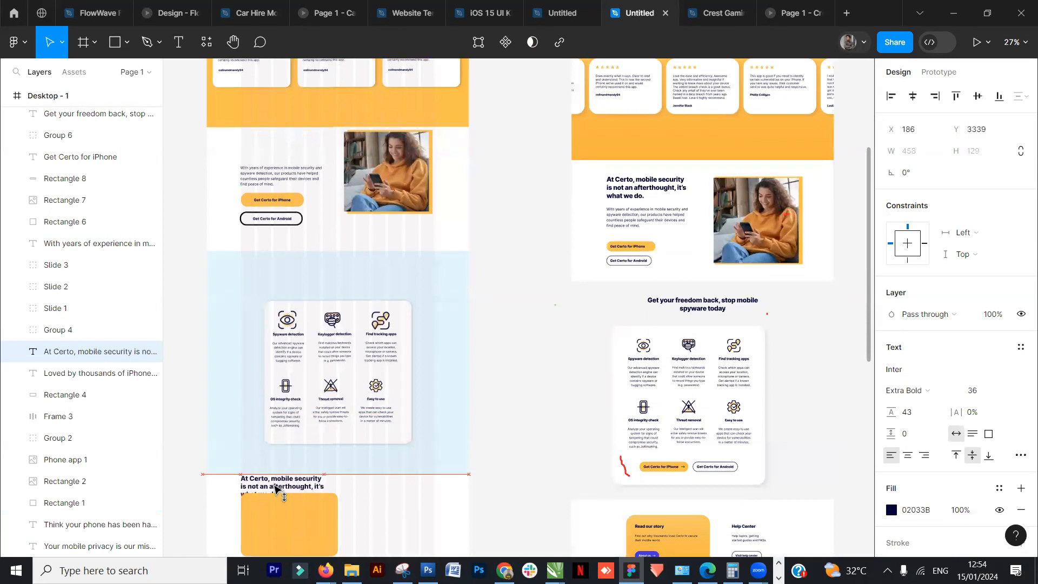
{"action": "scroll", "coordinate": [317, 470], "scroll_direction": "down", "scroll_amount": 10}
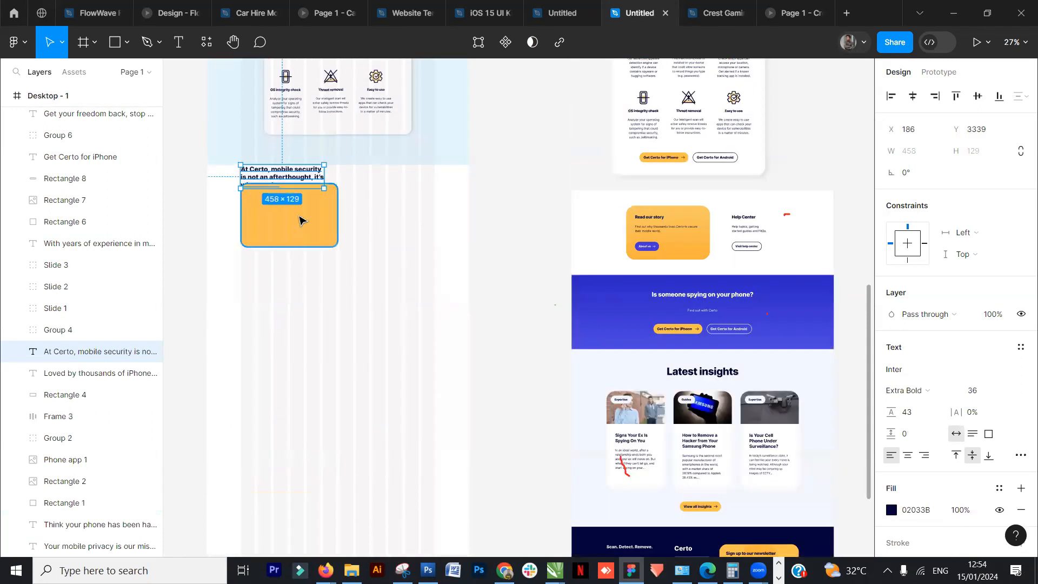
- Bring the "At Certo, mobile security" heading in front of the yellow rectangle and move it onto the rectangle
{"action": "left_click", "coordinate": [301, 215]}
{"action": "left_click", "coordinate": [305, 180]}
{"action": "right_click", "coordinate": [303, 179]}
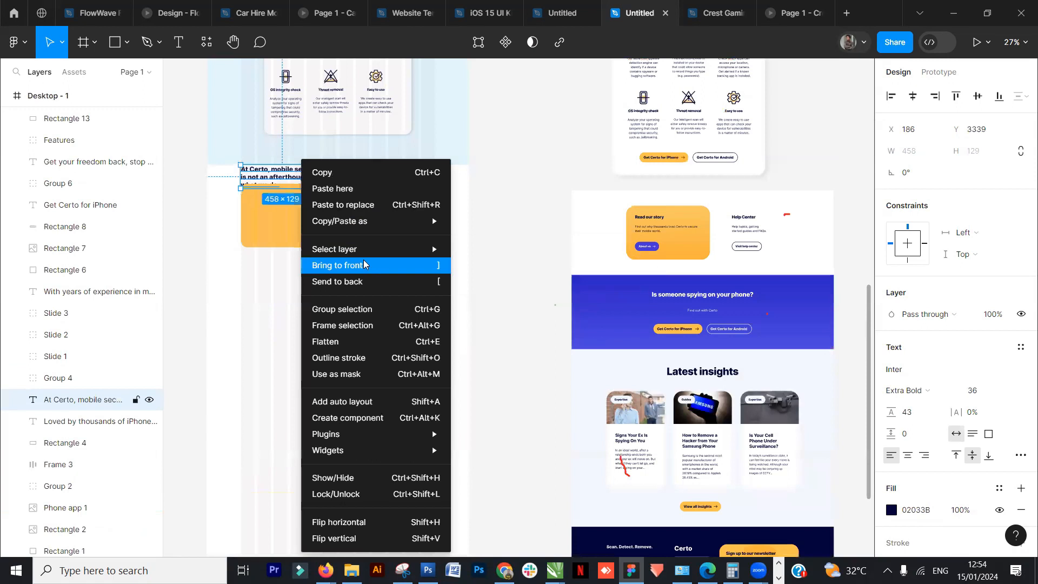
{"action": "left_click", "coordinate": [364, 264]}
{"action": "left_click_drag", "start_coordinate": [297, 178], "coordinate": [304, 220]}
- Retype the heading on the yellow rectangle as "Read our story"
{"action": "scroll", "coordinate": [375, 332], "scroll_direction": "left", "scroll_amount": 3}
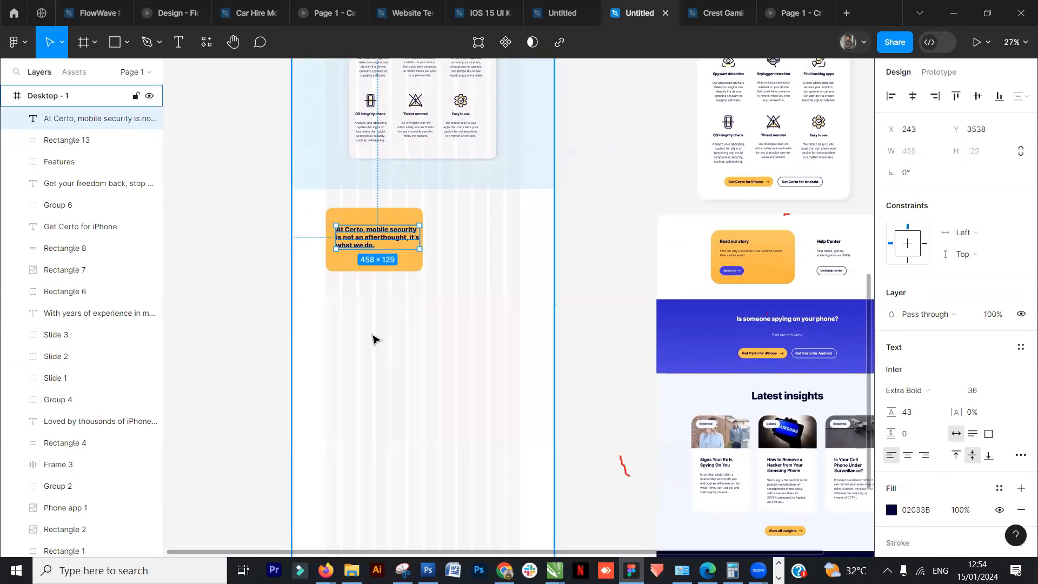
{"action": "scroll", "coordinate": [373, 339], "scroll_direction": "up", "scroll_amount": 3}
{"action": "double_click", "coordinate": [361, 177]}
{"action": "type", "text": "Read our story"}
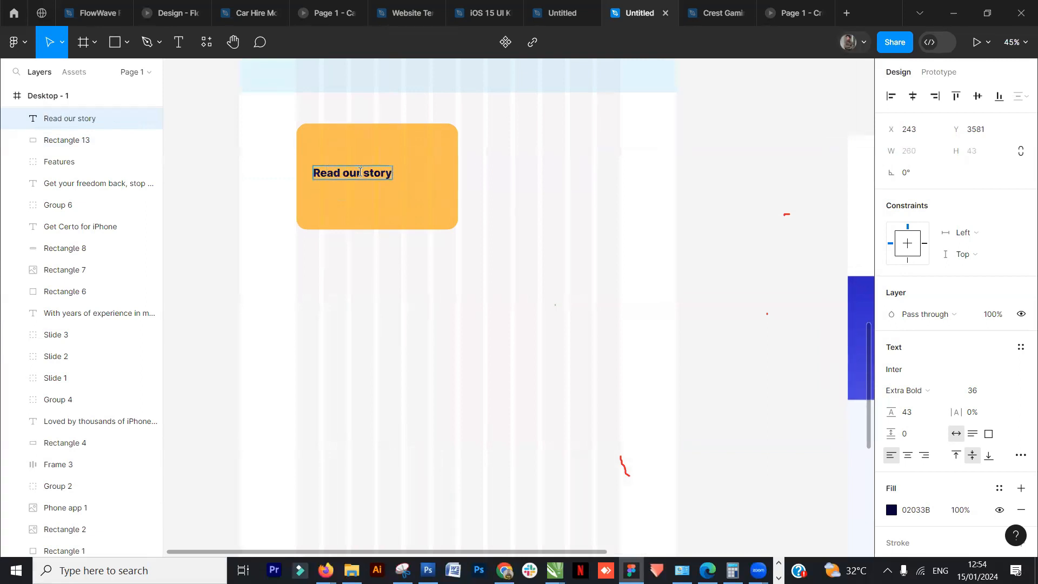
- Move the reference page's "Read our story" card out beside the new yellow card for comparison
{"action": "key", "text": "Escape"}
{"action": "scroll", "coordinate": [700, 295], "scroll_direction": "down", "scroll_amount": 3}
{"action": "left_click_drag", "start_coordinate": [703, 304], "coordinate": [589, 314]}
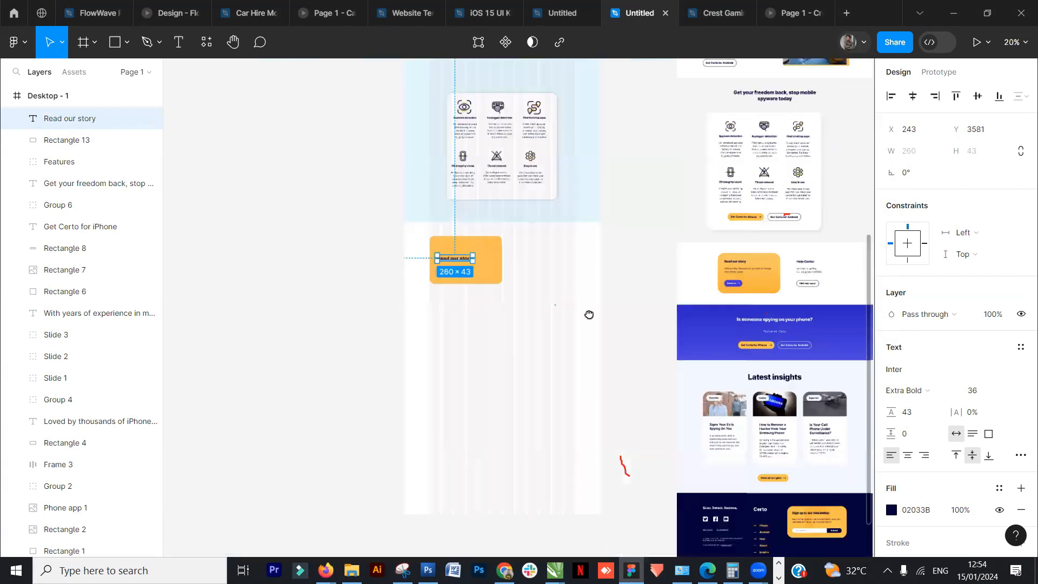
{"action": "scroll", "coordinate": [577, 324], "scroll_direction": "right", "scroll_amount": 3}
{"action": "scroll", "coordinate": [636, 325], "scroll_direction": "up", "scroll_amount": 5}
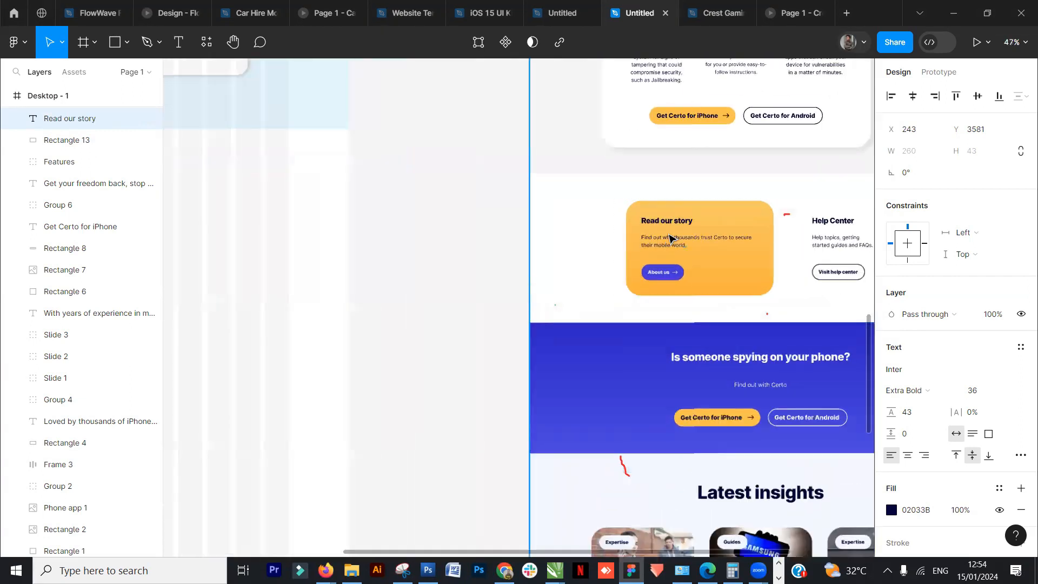
{"action": "left_click", "coordinate": [667, 243]}
{"action": "double_click", "coordinate": [668, 242]}
{"action": "double_click", "coordinate": [666, 245]}
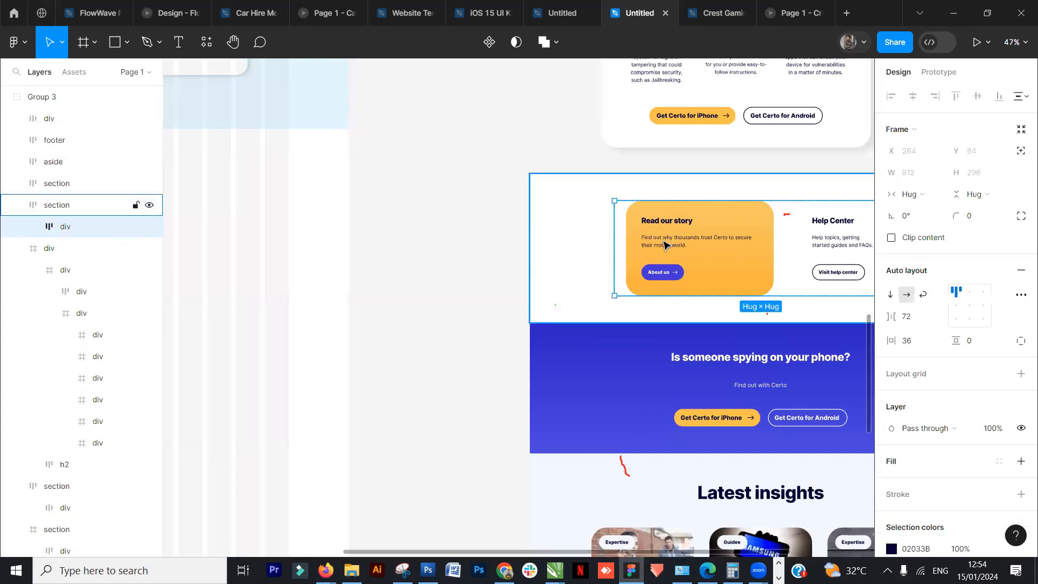
{"action": "double_click", "coordinate": [666, 245]}
{"action": "scroll", "coordinate": [666, 243], "scroll_direction": "down", "scroll_amount": 5}
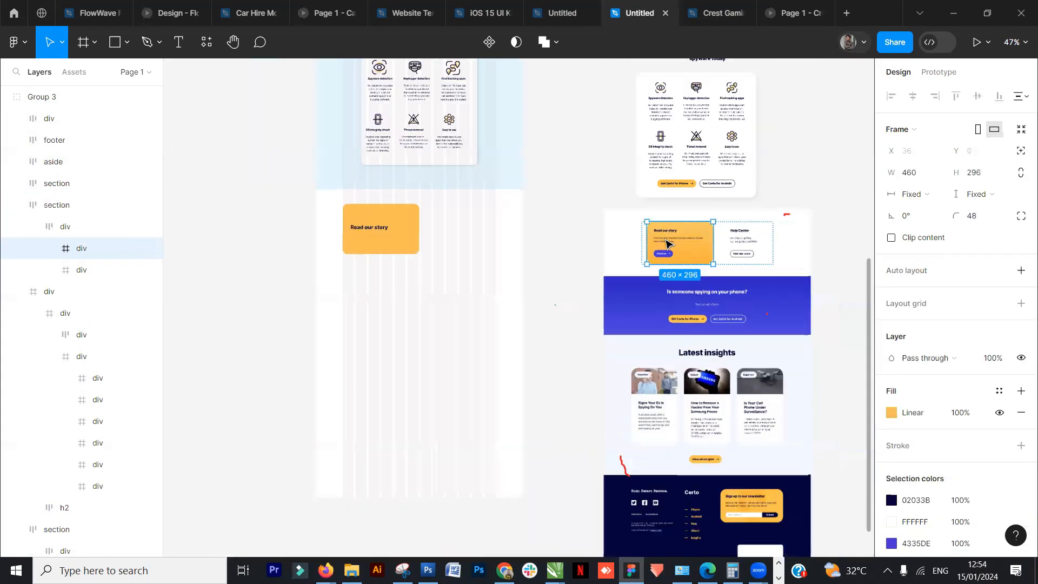
{"action": "left_click_drag", "start_coordinate": [673, 254], "coordinate": [297, 241]}
{"action": "scroll", "coordinate": [297, 242], "scroll_direction": "up", "scroll_amount": 5}
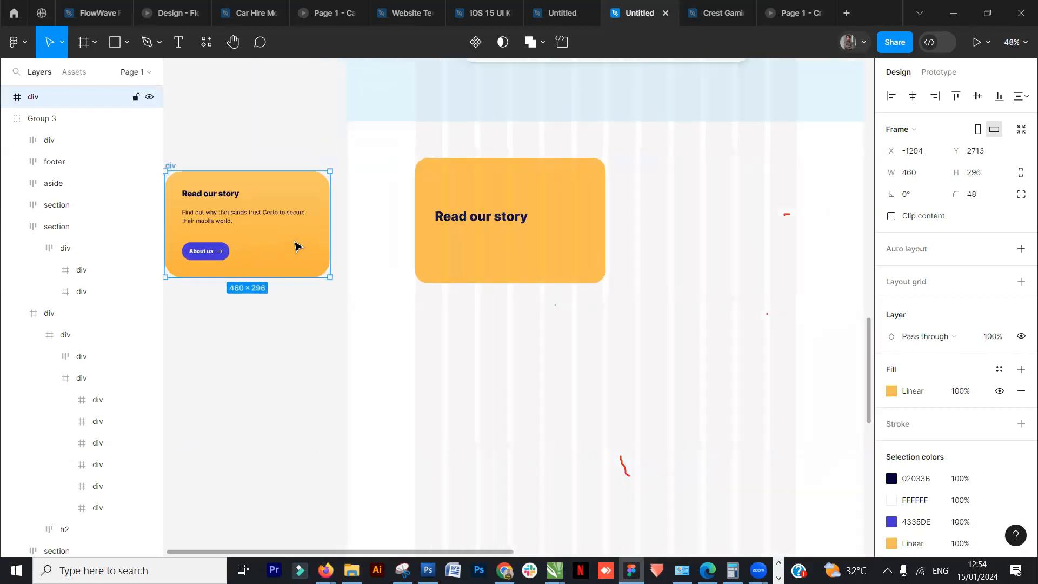
- Move the "Read our story" heading up to the card's top and set its font size to 24
{"action": "left_click_drag", "start_coordinate": [350, 401], "coordinate": [470, 440]}
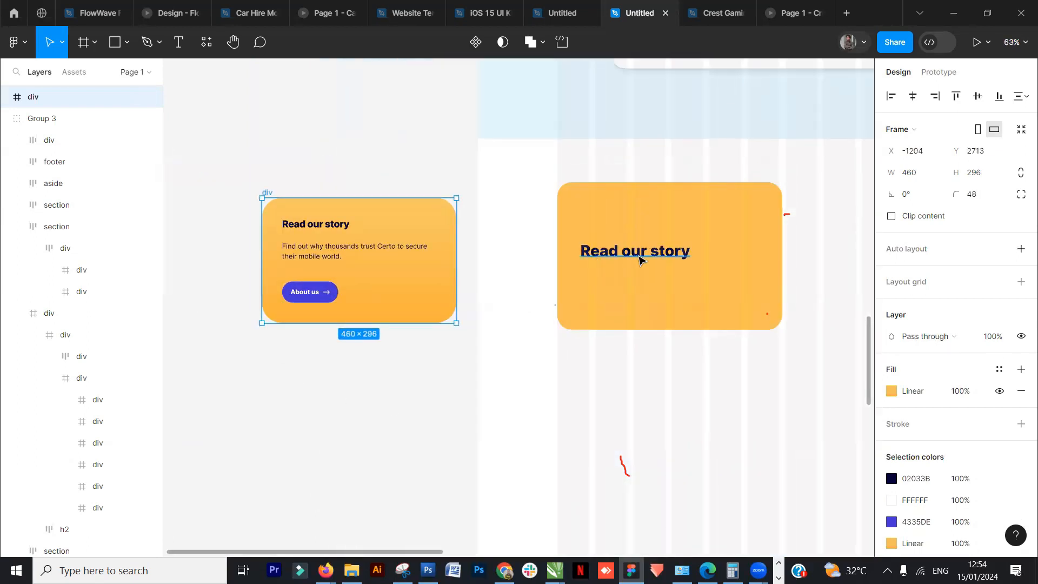
{"action": "left_click", "coordinate": [638, 259]}
{"action": "left_click_drag", "start_coordinate": [638, 260], "coordinate": [641, 217]}
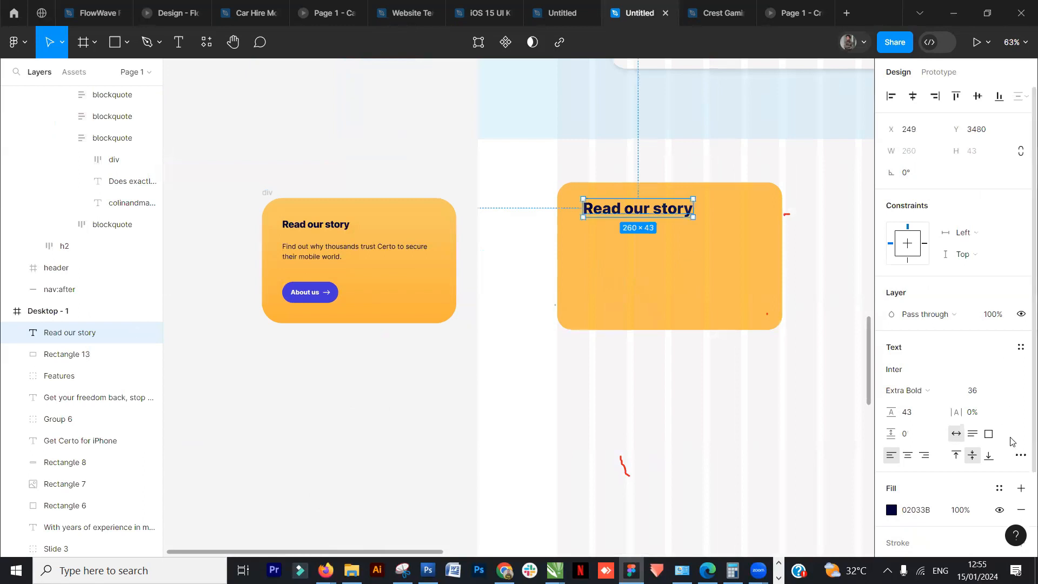
{"action": "left_click", "coordinate": [1009, 391]}
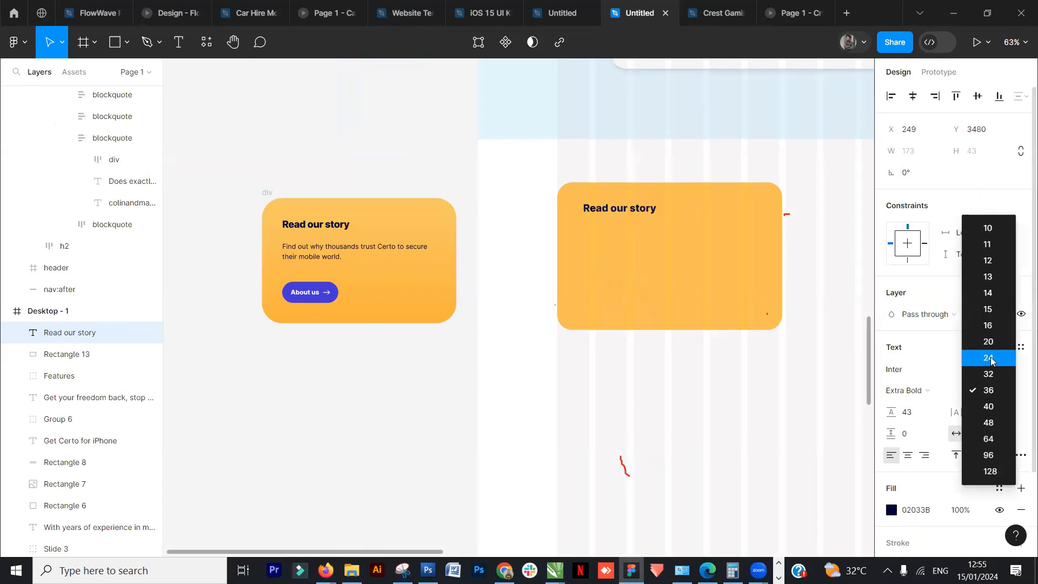
{"action": "left_click", "coordinate": [988, 357]}
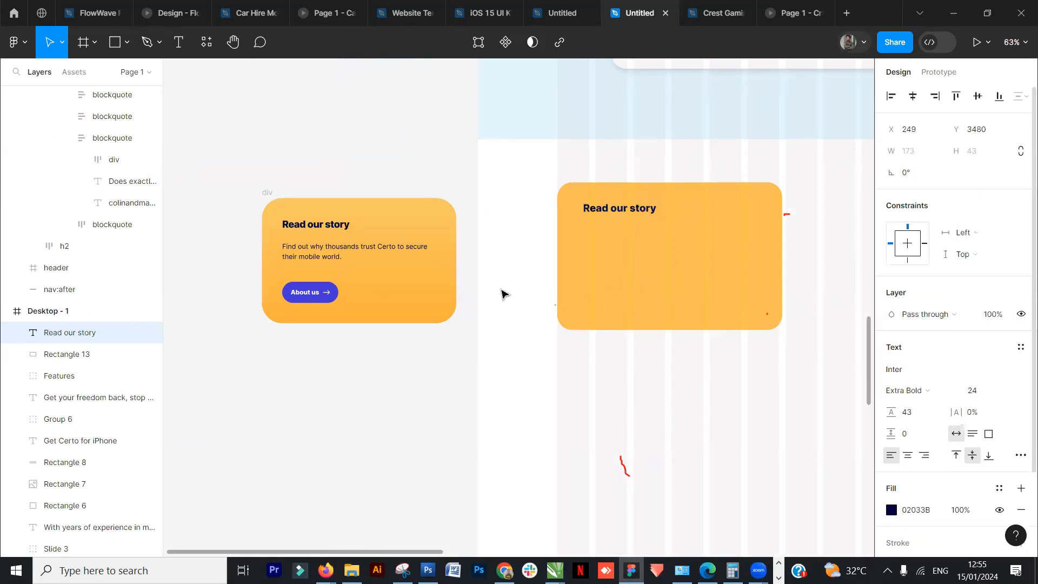
- Duplicate the heading below itself and retype the copy as "Find out why thousands trust Certo to secure their mobile world"
{"action": "key", "text": "Escape"}
{"action": "left_click", "coordinate": [640, 210]}
{"action": "left_click_drag", "start_coordinate": [640, 212], "coordinate": [638, 229]}
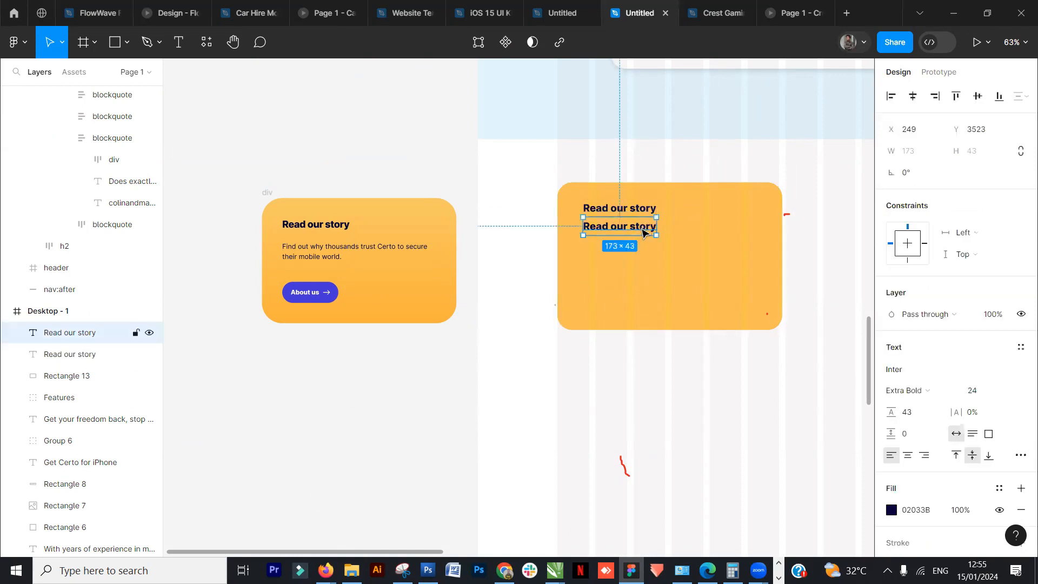
{"action": "double_click", "coordinate": [641, 229]}
{"action": "type", "text": "Find"}
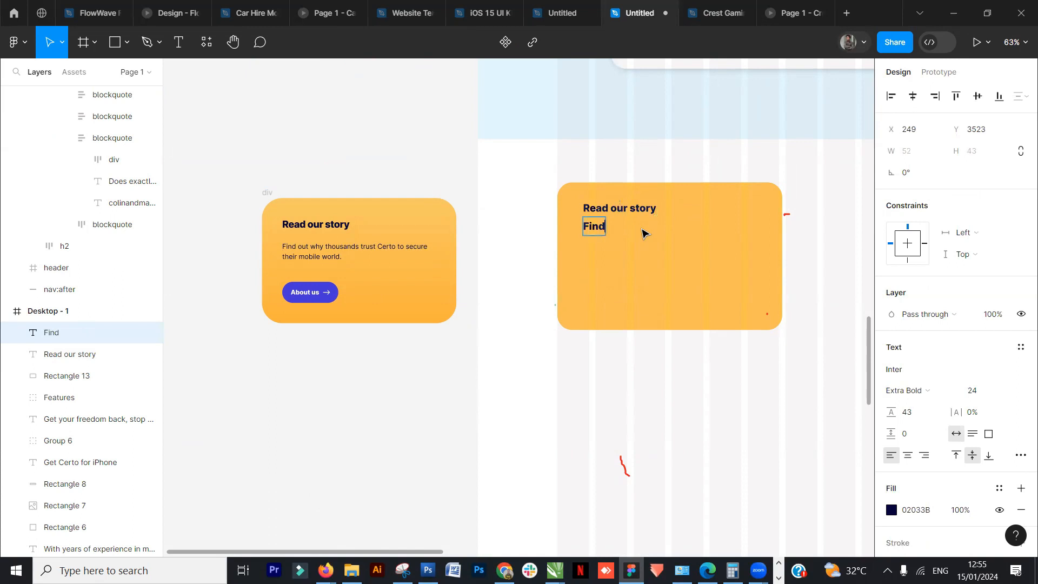
{"action": "type", "text": " out why thousands trust Certo to"}
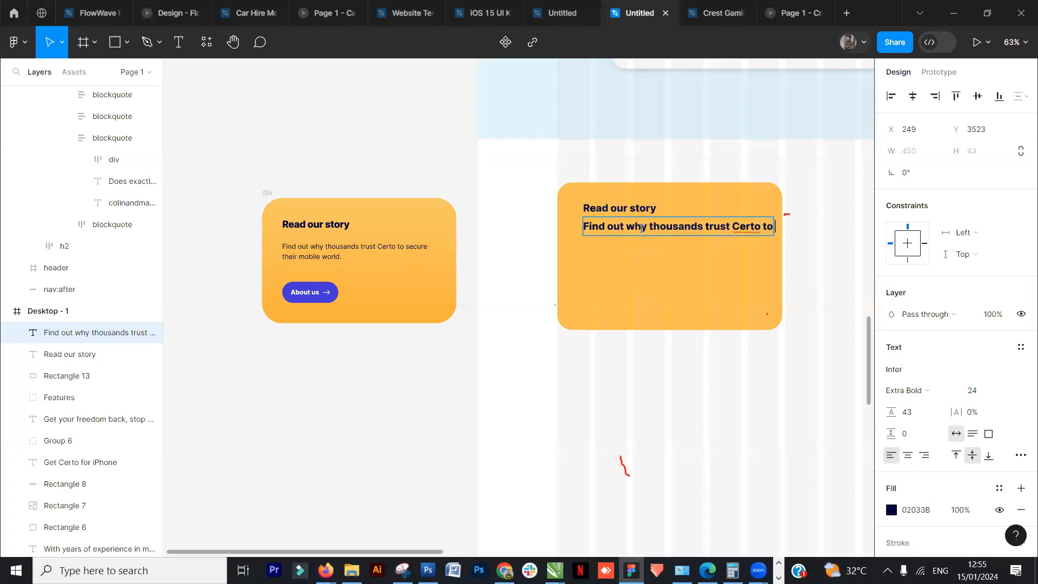
{"action": "type", "text": "cure"}
{"action": "key", "text": "Return"}
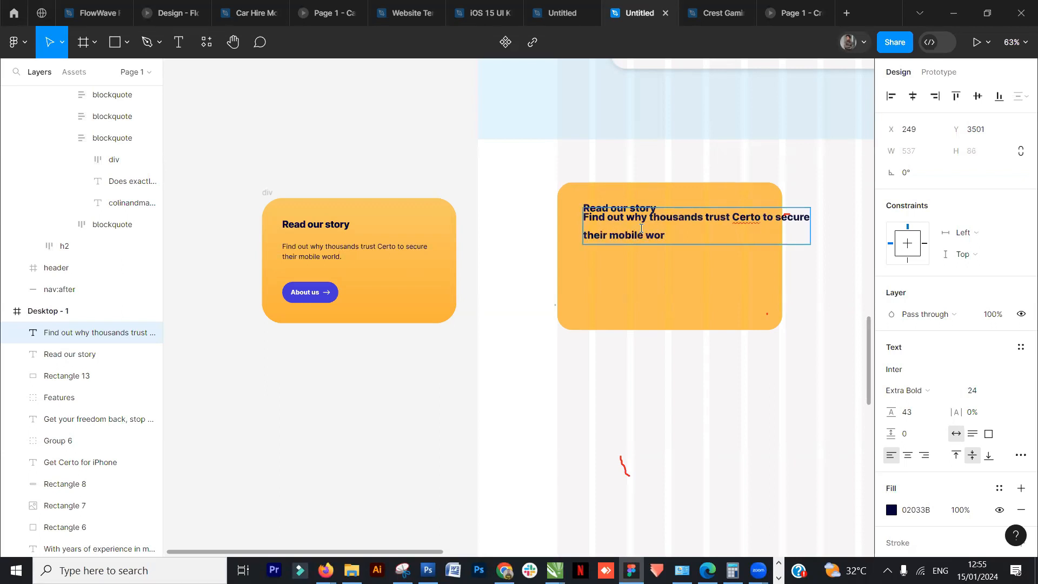
{"action": "key", "text": "Escape"}
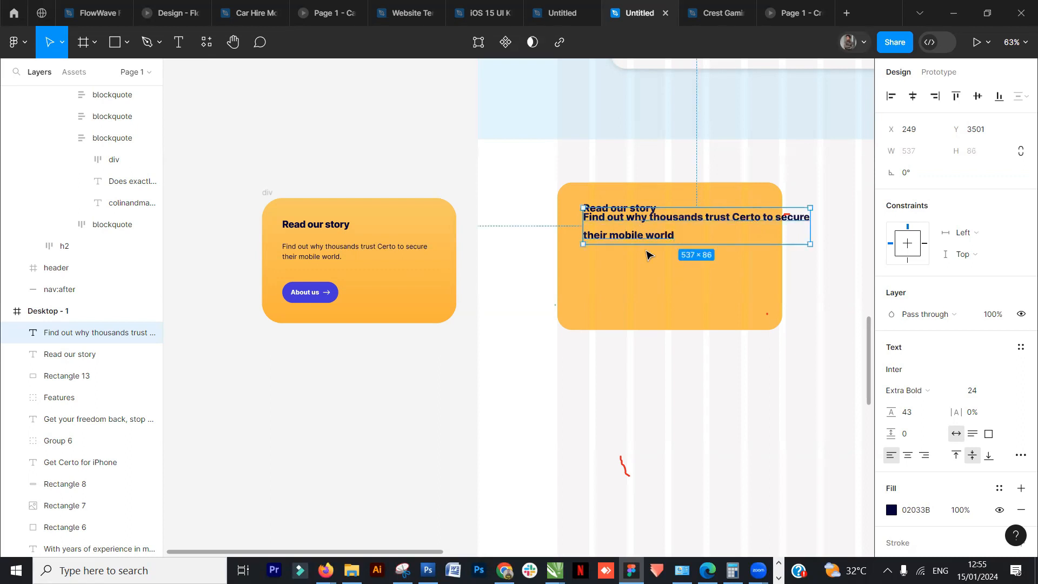
- Set the description text to font size 16 and Regular weight
{"action": "left_click", "coordinate": [1010, 392]}
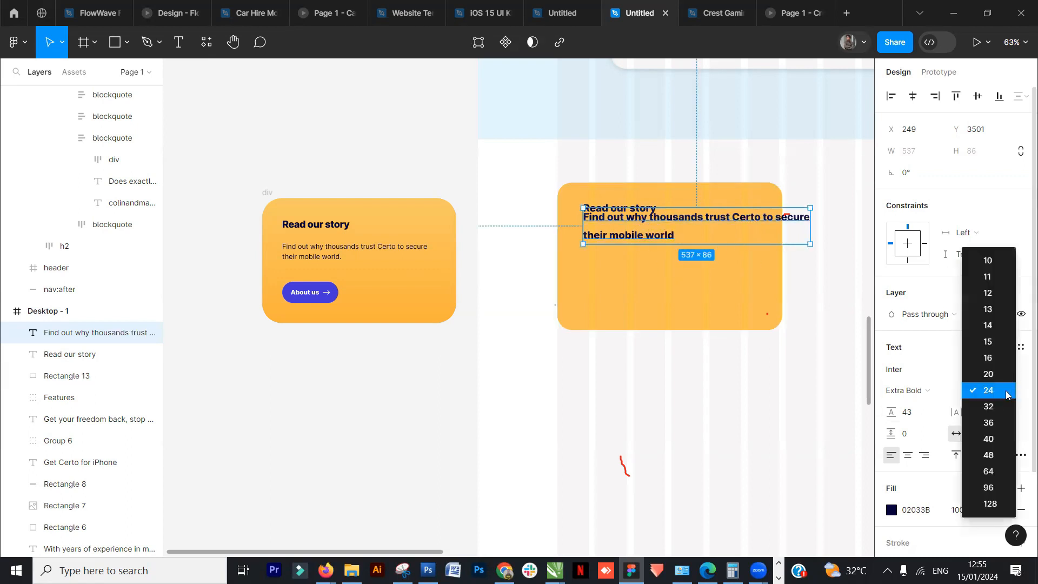
{"action": "left_click", "coordinate": [987, 359]}
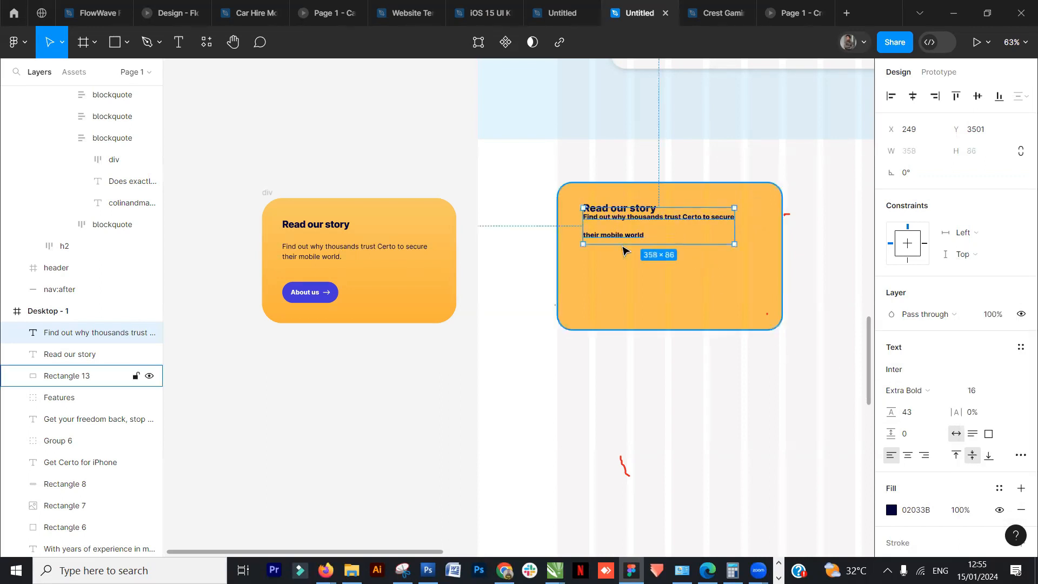
{"action": "left_click", "coordinate": [353, 252]}
{"action": "left_click", "coordinate": [646, 226]}
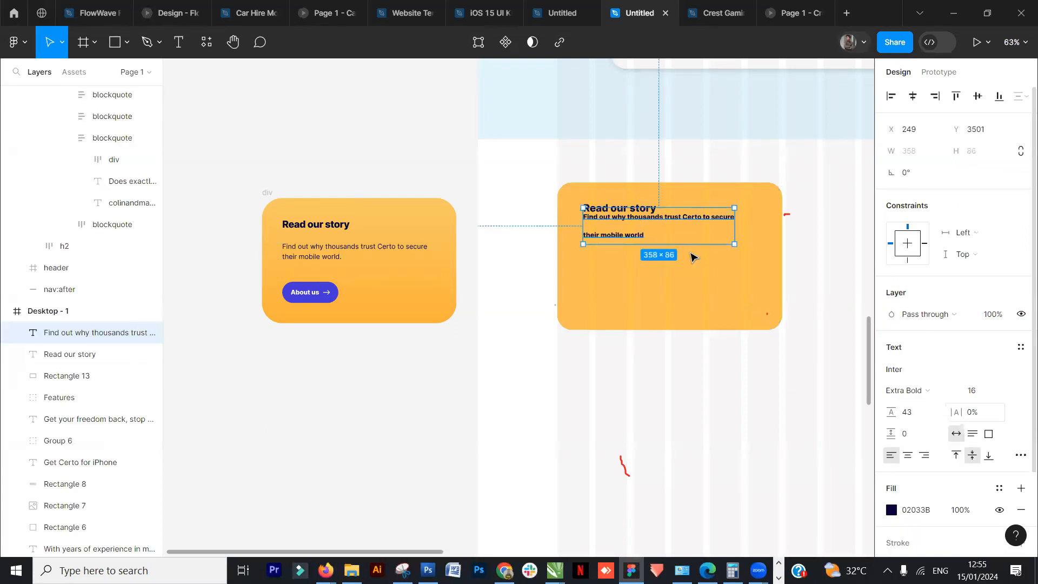
{"action": "left_click_drag", "start_coordinate": [642, 224], "coordinate": [644, 227]}
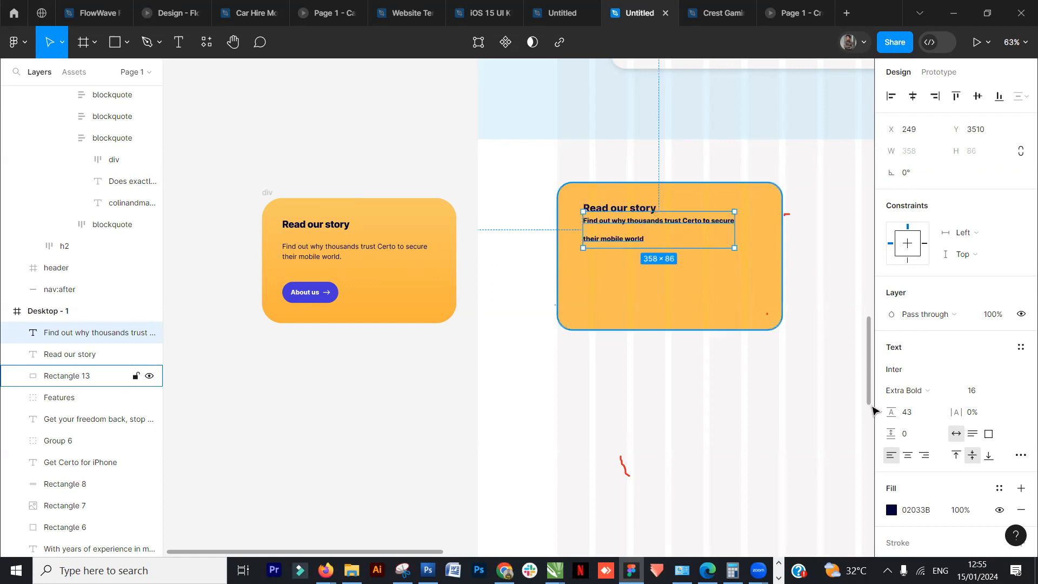
{"action": "left_click", "coordinate": [955, 393]}
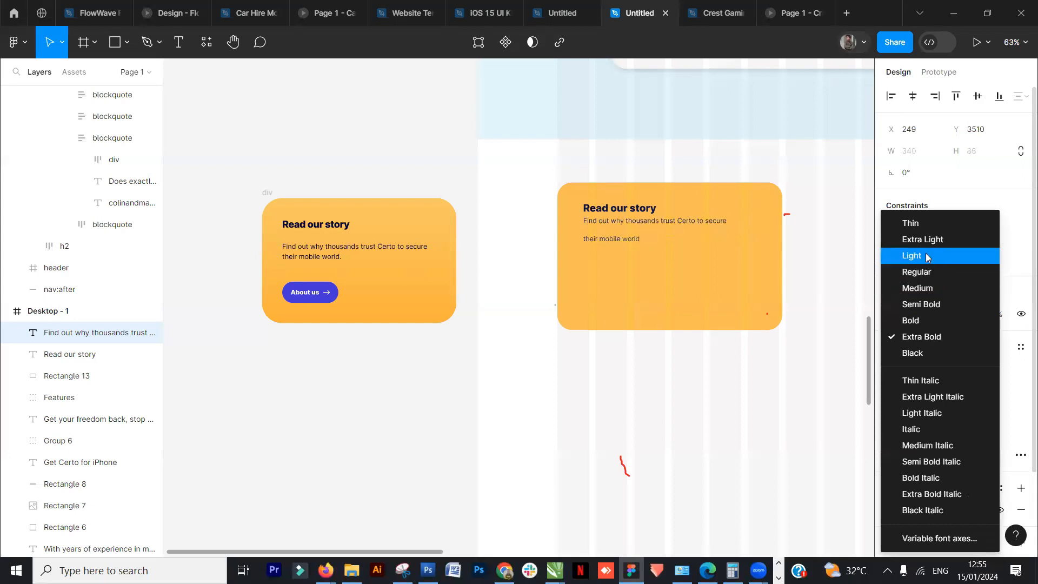
{"action": "left_click", "coordinate": [921, 274]}
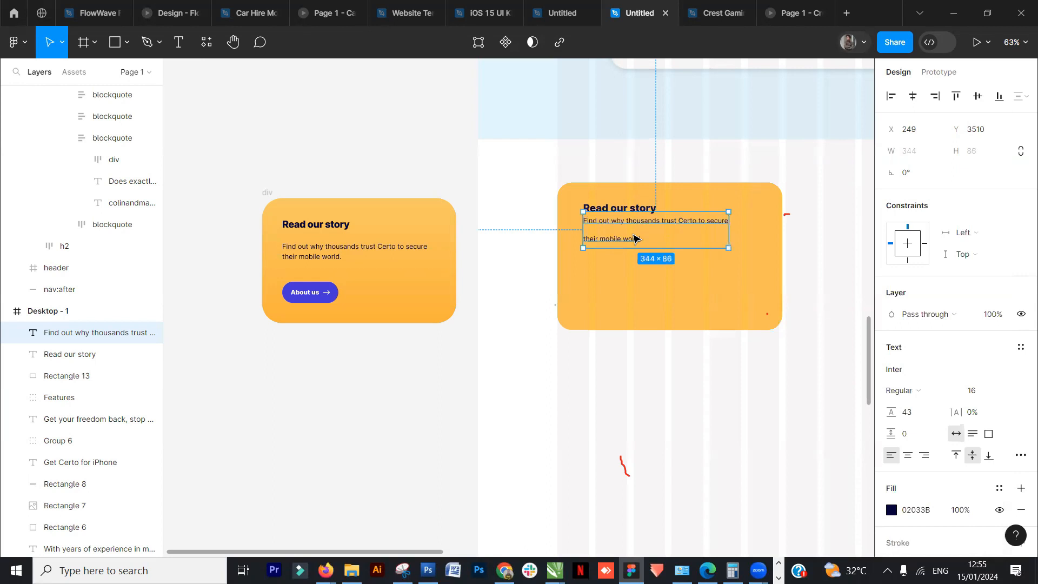
- Reduce the description's line height to 19 and nudge it up closer under the heading
{"action": "scroll", "coordinate": [633, 238], "scroll_direction": "up", "scroll_amount": 5, "text": "ctrl"}
{"action": "scroll", "coordinate": [390, 228], "scroll_direction": "right", "scroll_amount": 3}
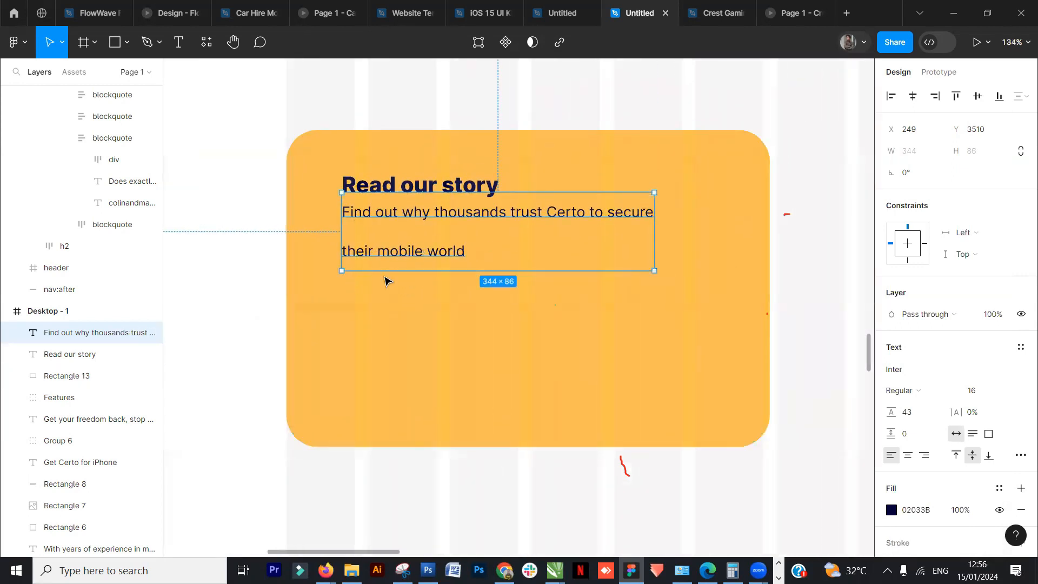
{"action": "scroll", "coordinate": [394, 324], "scroll_direction": "down", "scroll_amount": 5, "text": "ctrl"}
{"action": "mouse_move", "coordinate": [301, 347]}
{"action": "left_mouse_down"}
{"action": "mouse_move", "coordinate": [573, 348]}
{"action": "mouse_move", "coordinate": [310, 332]}
{"action": "left_mouse_up"}
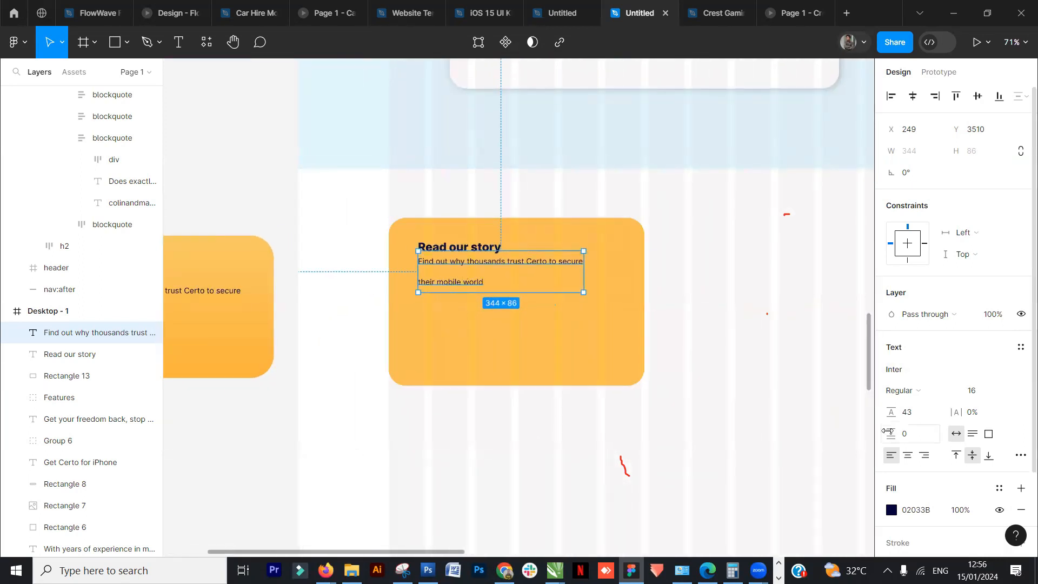
{"action": "left_click_drag", "start_coordinate": [890, 412], "coordinate": [856, 419]}
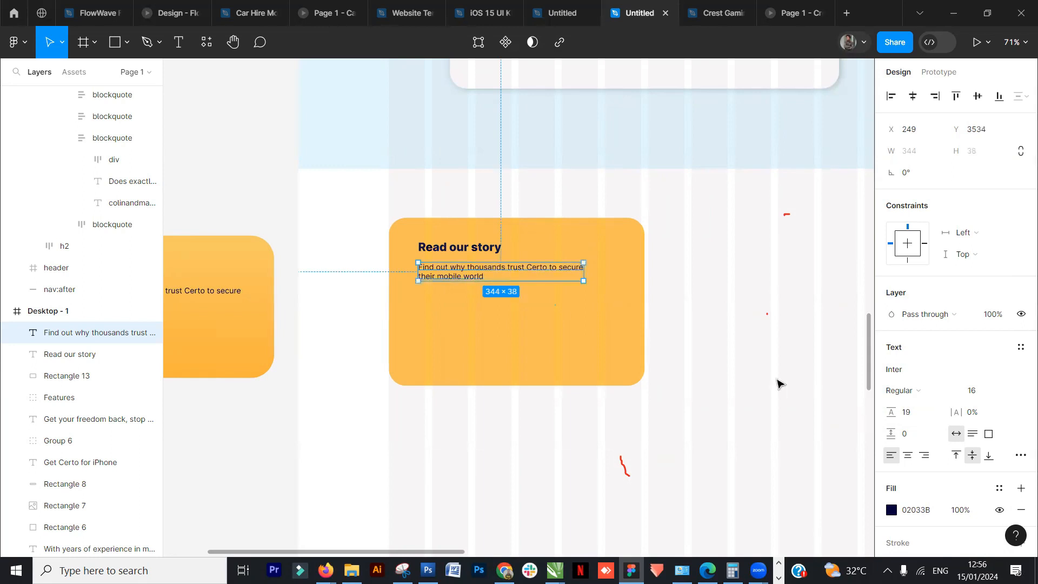
{"action": "left_click", "coordinate": [528, 301]}
{"action": "left_click", "coordinate": [464, 270]}
{"action": "left_click_drag", "start_coordinate": [465, 270], "coordinate": [464, 264]}
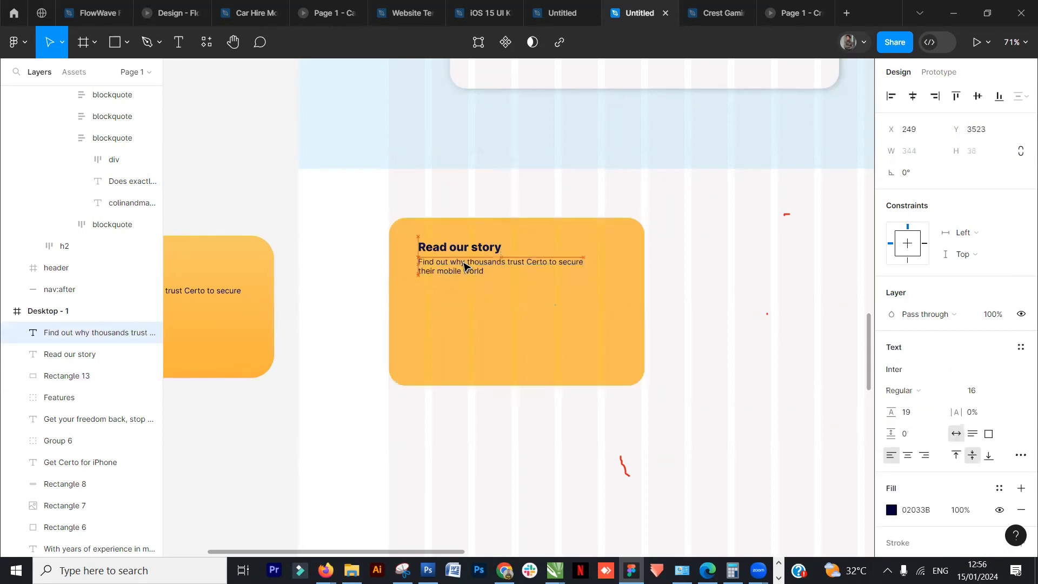
{"action": "left_click", "coordinate": [320, 295]}
- Shorten the yellow card's height to match the reference card
{"action": "scroll", "coordinate": [376, 376], "scroll_direction": "down", "scroll_amount": 3}
{"action": "scroll", "coordinate": [276, 440], "scroll_direction": "down", "scroll_amount": 3}
{"action": "left_click", "coordinate": [414, 400]}
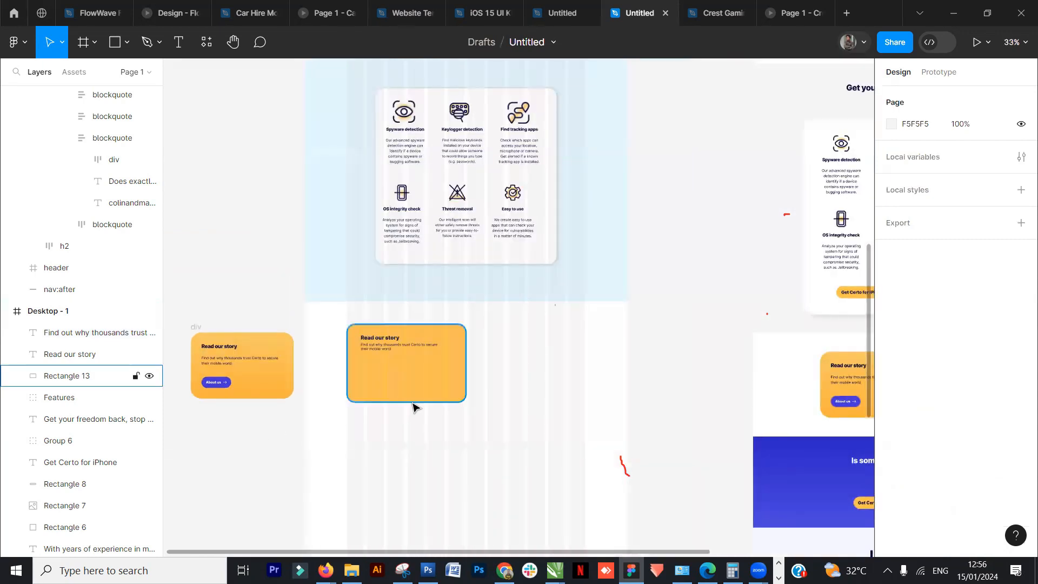
{"action": "scroll", "coordinate": [414, 406], "scroll_direction": "up", "scroll_amount": 2}
{"action": "left_click", "coordinate": [419, 388]}
{"action": "left_click_drag", "start_coordinate": [397, 401], "coordinate": [397, 388]}
{"action": "left_click_drag", "start_coordinate": [259, 436], "coordinate": [405, 445]}
{"action": "left_click", "coordinate": [347, 454]}
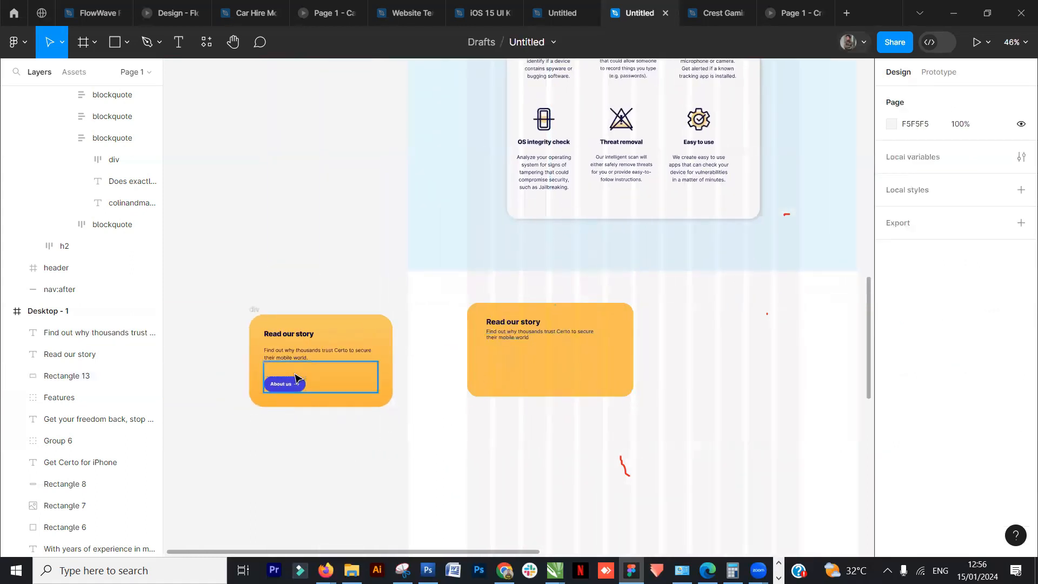
{"action": "left_click", "coordinate": [294, 400]}
{"action": "left_click", "coordinate": [312, 458]}
- Draw a button rectangle about 184 × 63 inside the card, round its corners to 35 and fill it with the document's purple
{"action": "key", "text": "r"}
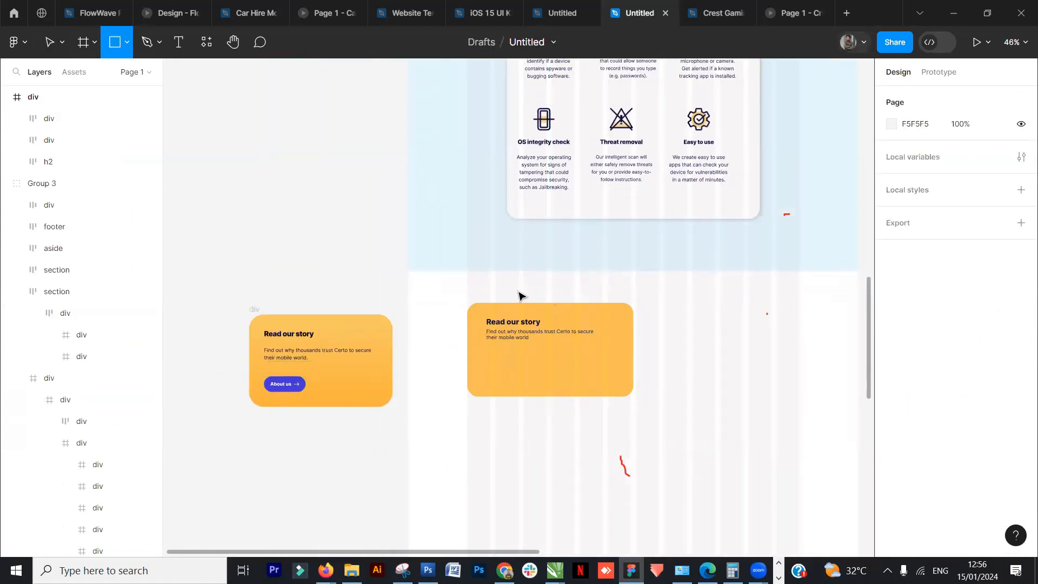
{"action": "left_click_drag", "start_coordinate": [482, 361], "coordinate": [540, 380]}
{"action": "left_click", "coordinate": [950, 173]}
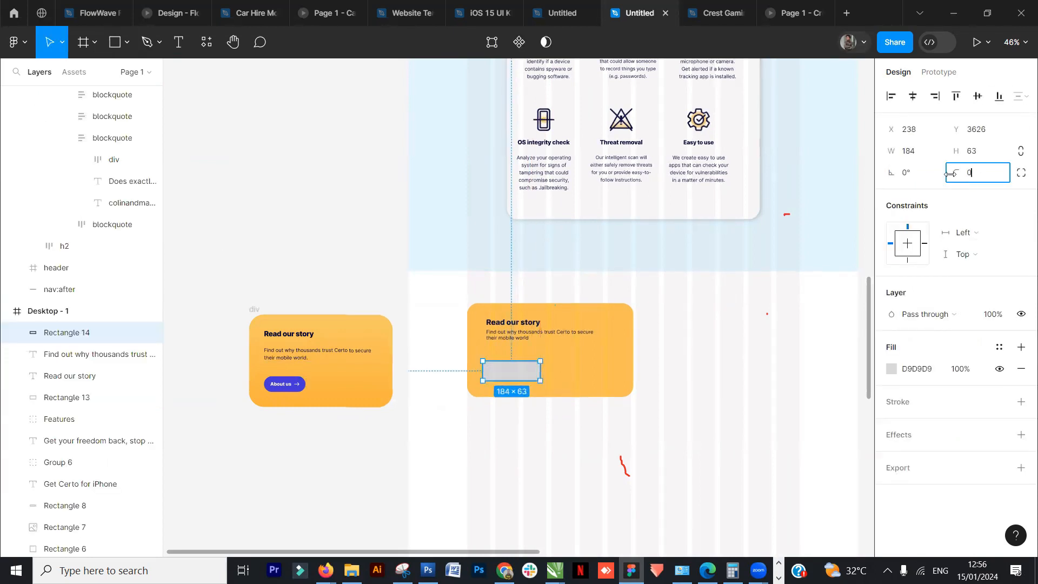
{"action": "type", "text": "35"}
{"action": "key", "text": "Return"}
{"action": "left_click", "coordinate": [892, 369]}
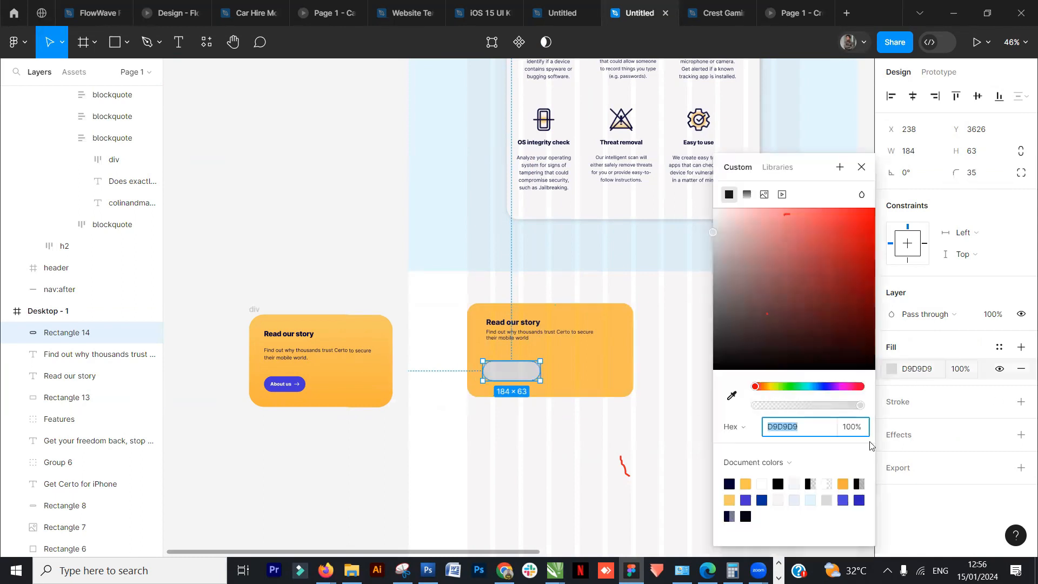
{"action": "left_click", "coordinate": [746, 500]}
{"action": "left_click", "coordinate": [436, 396]}
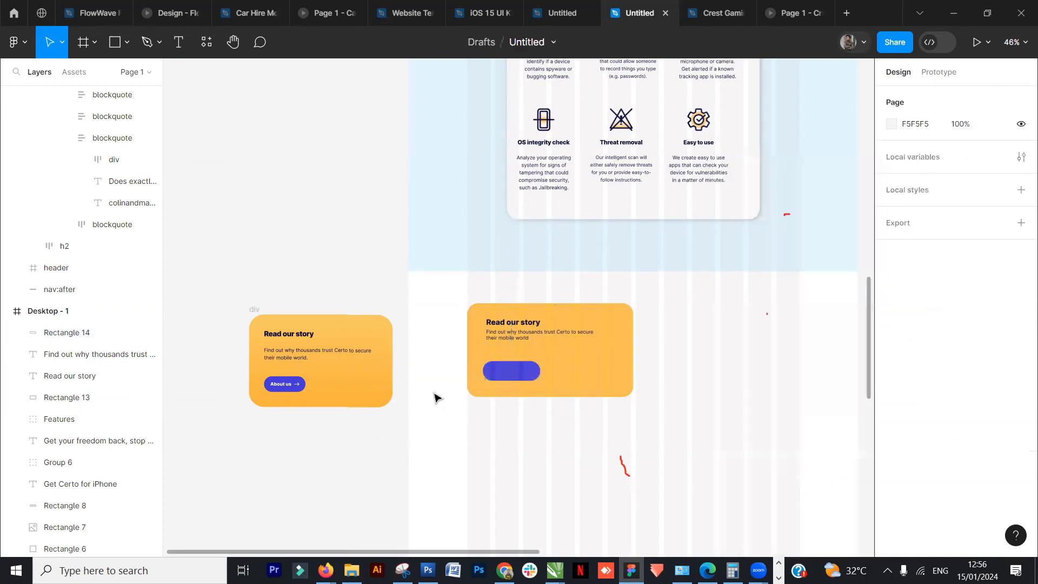
- Duplicate the "Read our story" heading below itself and change the copy's text to "About us"
{"action": "left_click", "coordinate": [524, 333]}
{"action": "left_click_drag", "start_coordinate": [524, 334], "coordinate": [523, 359]}
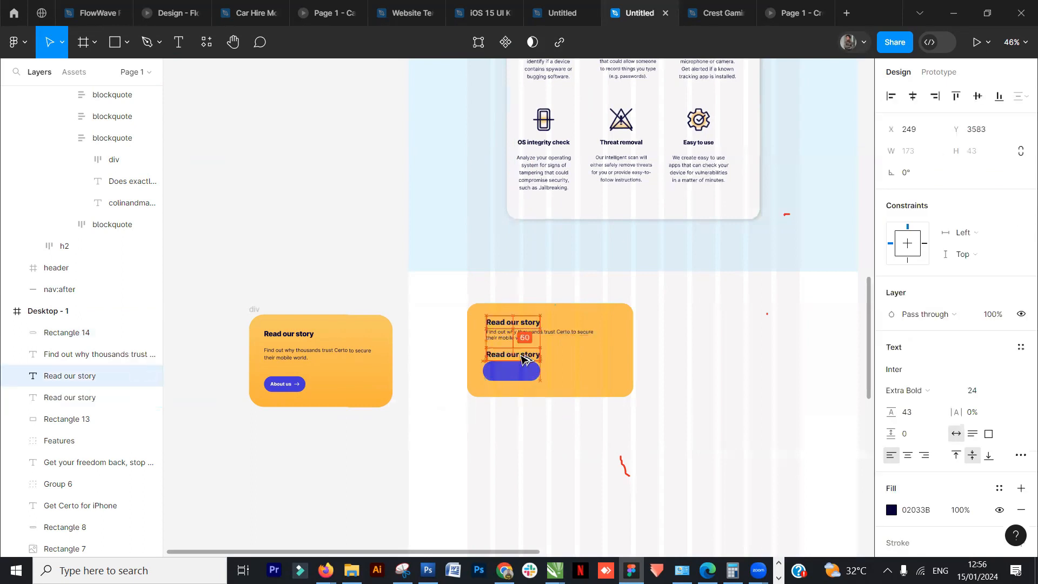
{"action": "double_click", "coordinate": [523, 355]}
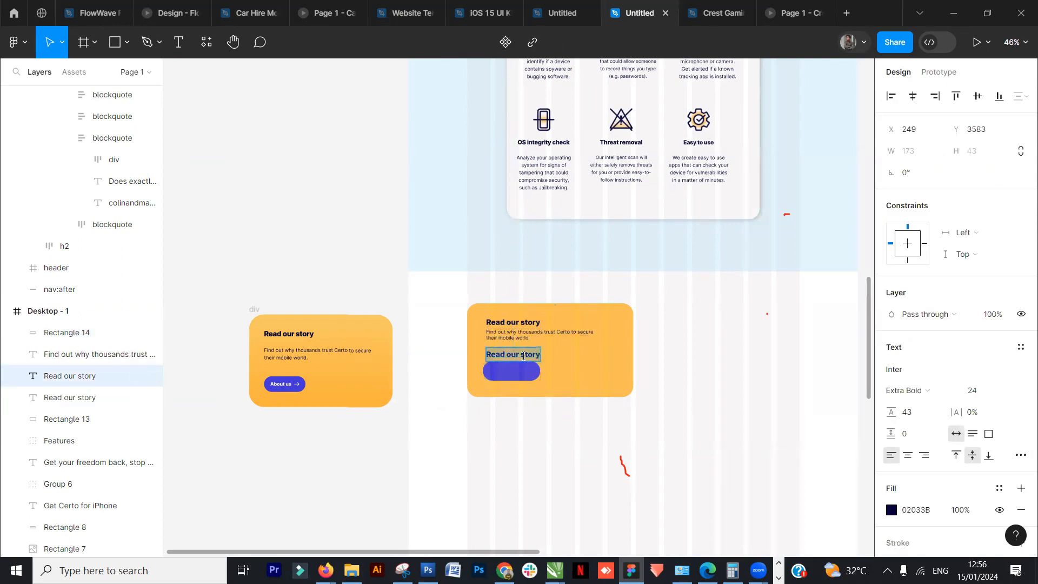
{"action": "type", "text": "About"}
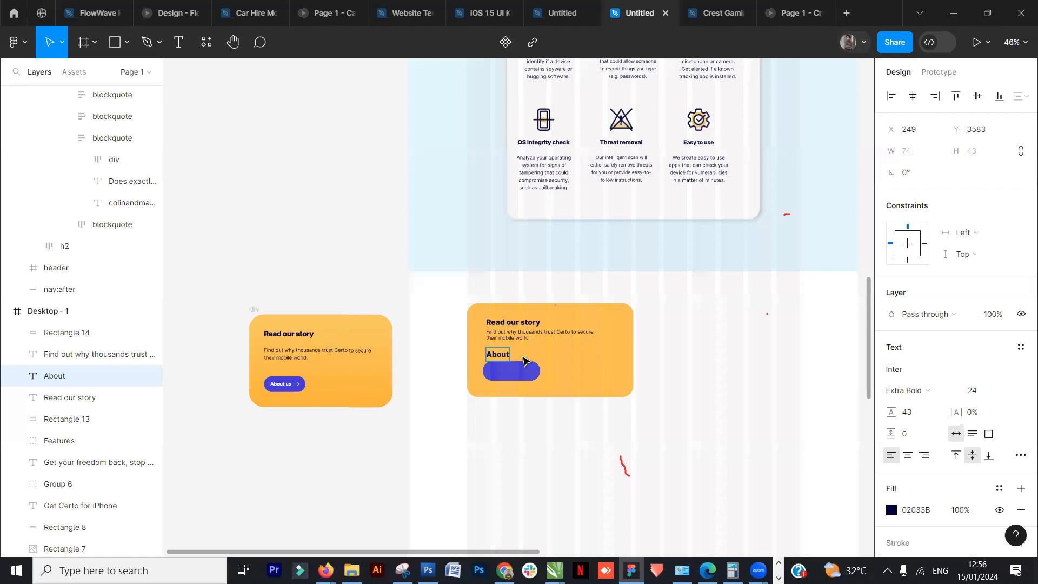
- Bring the "About us" text to the front and move it onto the purple button
{"action": "mouse_move", "coordinate": [513, 355]}
{"action": "left_mouse_down"}
{"action": "mouse_move", "coordinate": [515, 378]}
{"action": "mouse_move", "coordinate": [517, 352]}
{"action": "left_mouse_up"}
{"action": "right_click", "coordinate": [512, 353]}
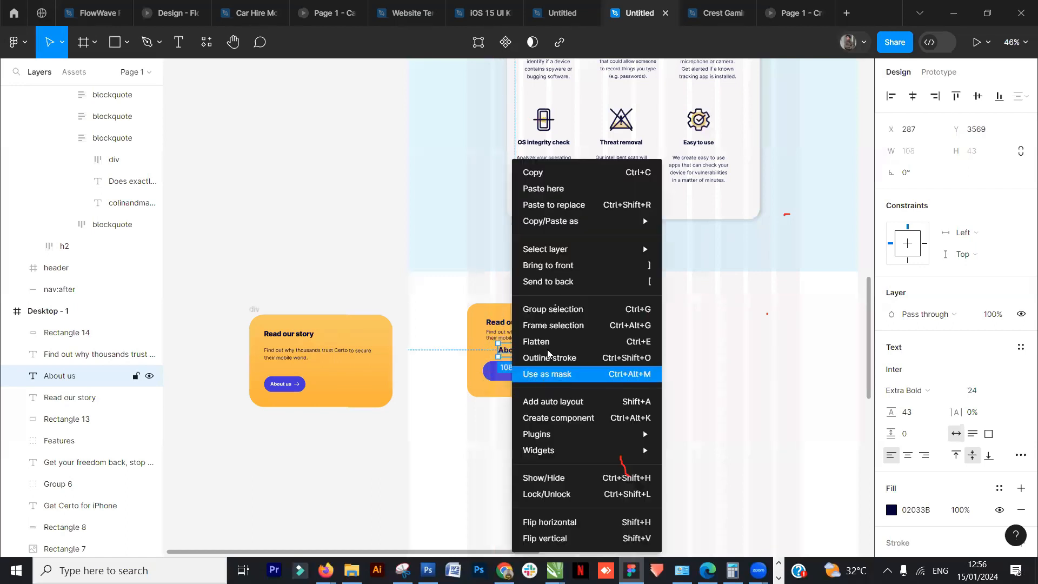
{"action": "left_click", "coordinate": [567, 265]}
{"action": "left_click_drag", "start_coordinate": [516, 355], "coordinate": [512, 374]}
{"action": "scroll", "coordinate": [503, 370], "scroll_direction": "up", "scroll_amount": 5}
{"action": "left_click_drag", "start_coordinate": [461, 398], "coordinate": [426, 387]}
{"action": "left_click_drag", "start_coordinate": [529, 375], "coordinate": [528, 372]}
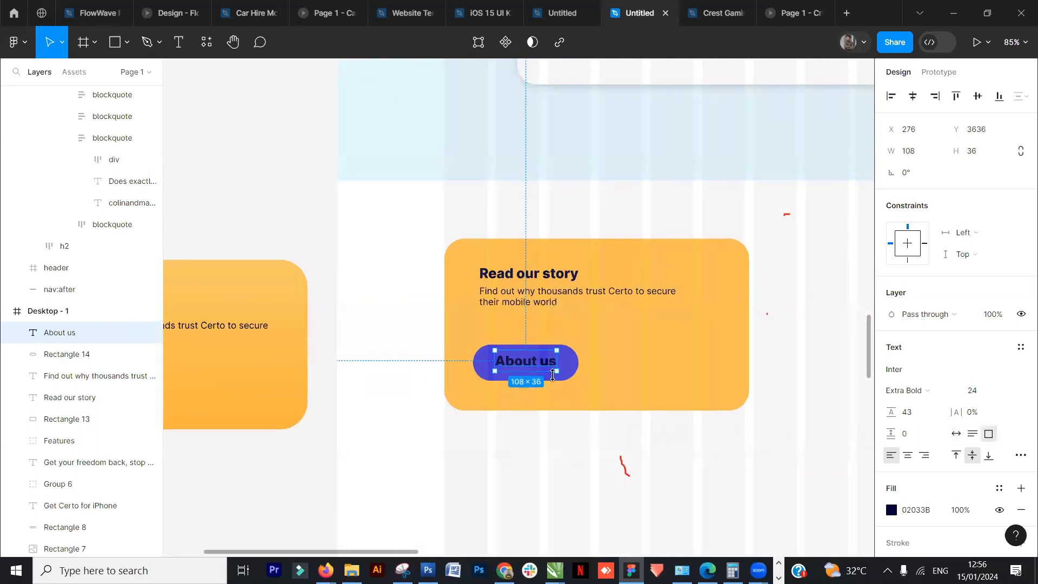
- Set the "About us" text colour to white
{"action": "left_click", "coordinate": [891, 510]}
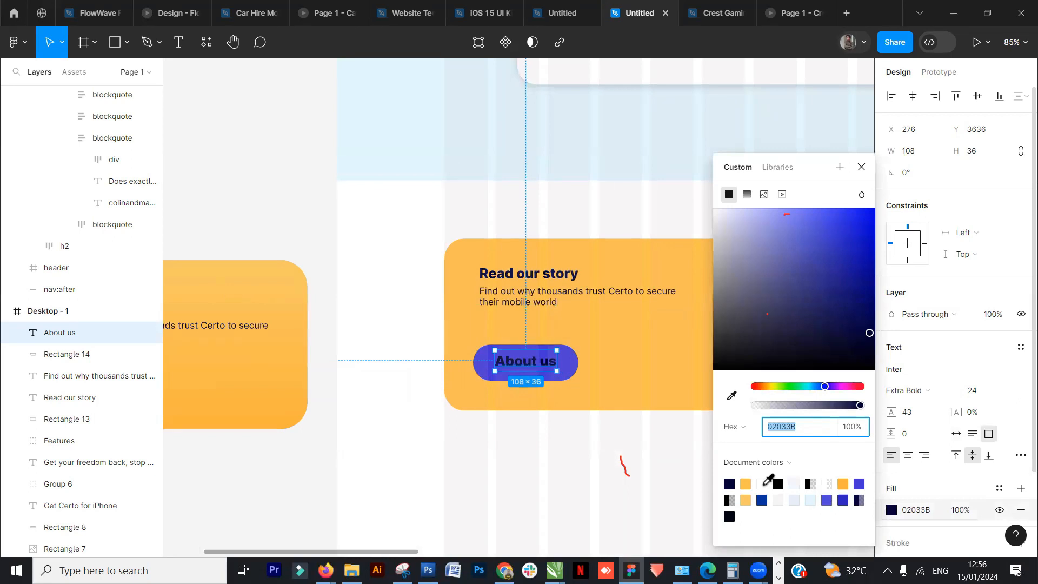
{"action": "left_click", "coordinate": [763, 485]}
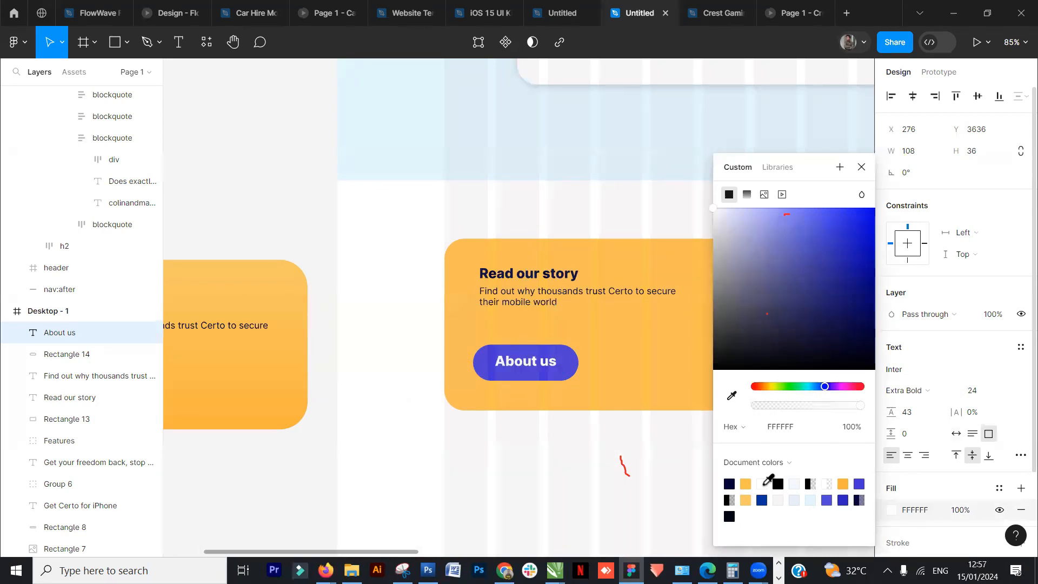
{"action": "left_click", "coordinate": [533, 387]}
{"action": "left_click", "coordinate": [533, 361]}
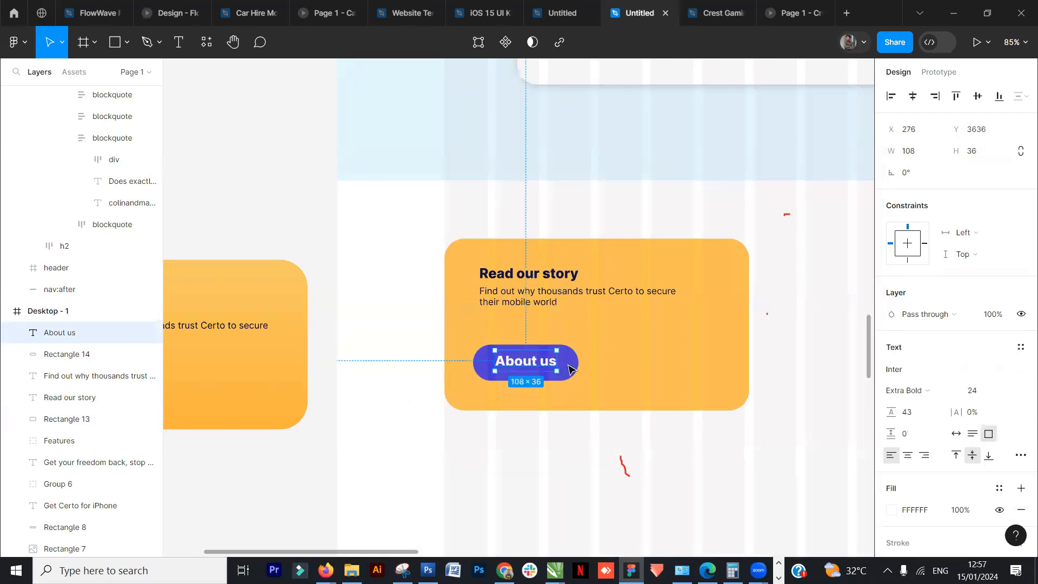
- Center the "About us" text vertically on the button rectangle and group the two
{"action": "left_click", "coordinate": [569, 361], "text": "shift"}
{"action": "left_click", "coordinate": [978, 96]}
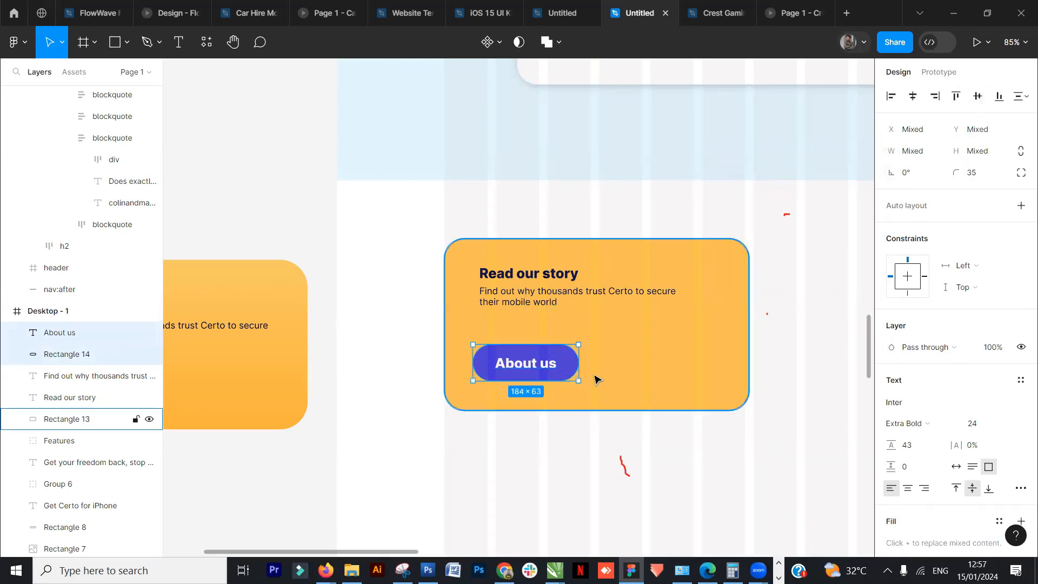
{"action": "key", "text": "ctrl+g"}
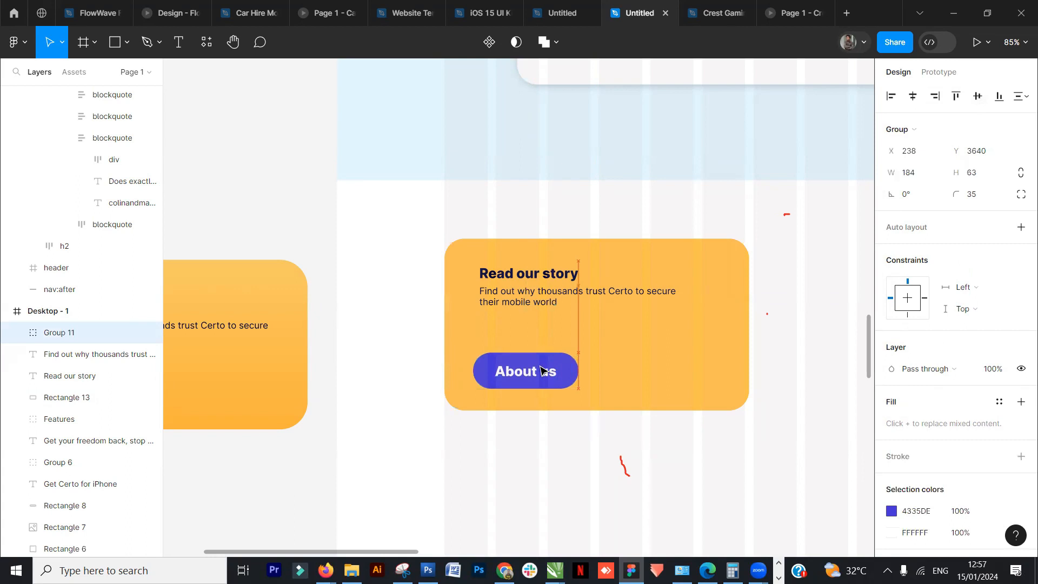
- Move the reference Help Center block out beside the recreated yellow card
{"action": "scroll", "coordinate": [540, 371], "scroll_direction": "down", "scroll_amount": 2}
{"action": "scroll", "coordinate": [540, 371], "scroll_direction": "down", "scroll_amount": 3}
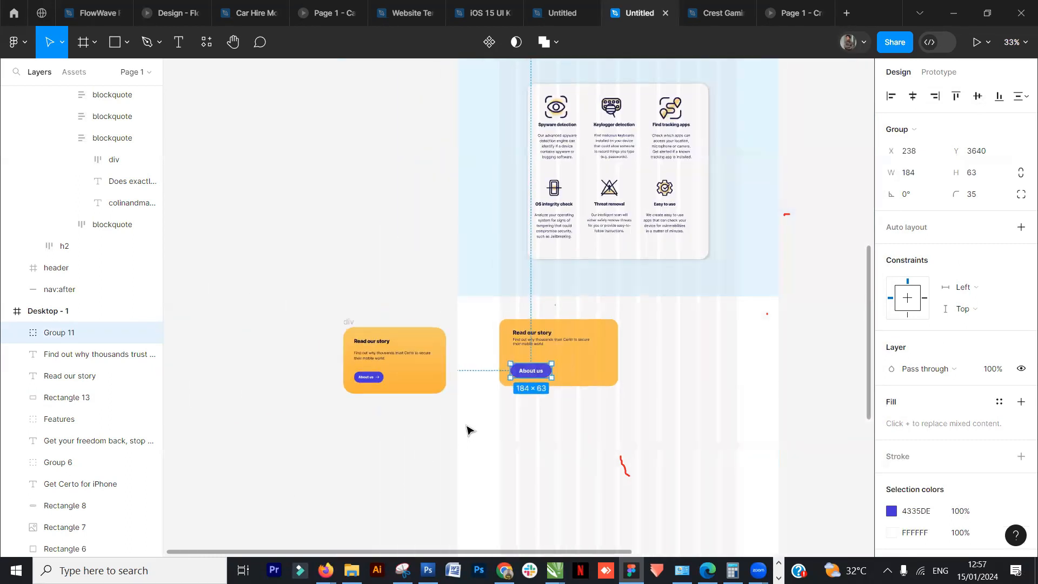
{"action": "left_click", "coordinate": [465, 429]}
{"action": "scroll", "coordinate": [449, 433], "scroll_direction": "down", "scroll_amount": 5}
{"action": "left_click_drag", "start_coordinate": [625, 354], "coordinate": [472, 339]}
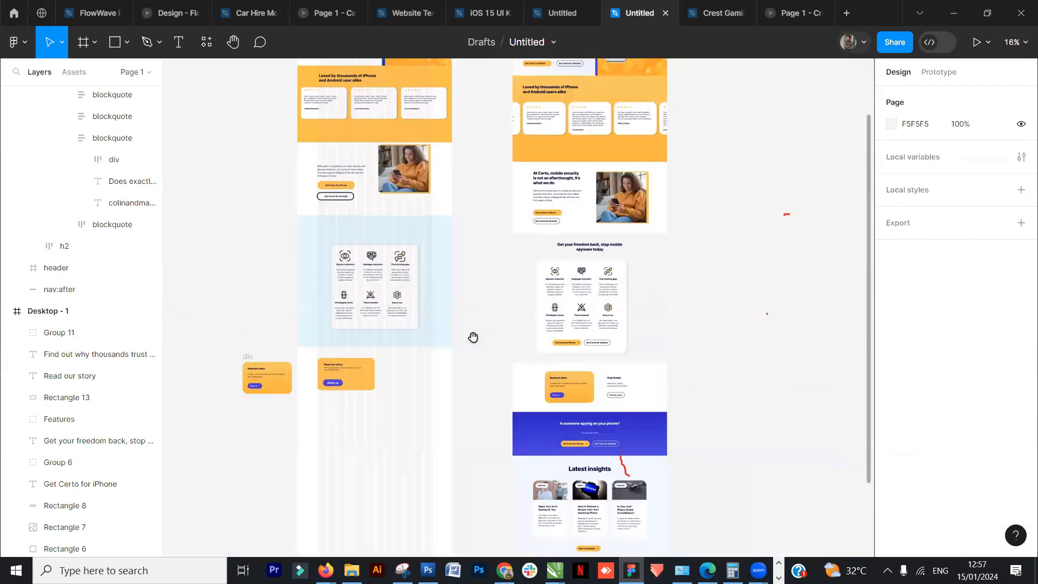
{"action": "double_click", "coordinate": [617, 385]}
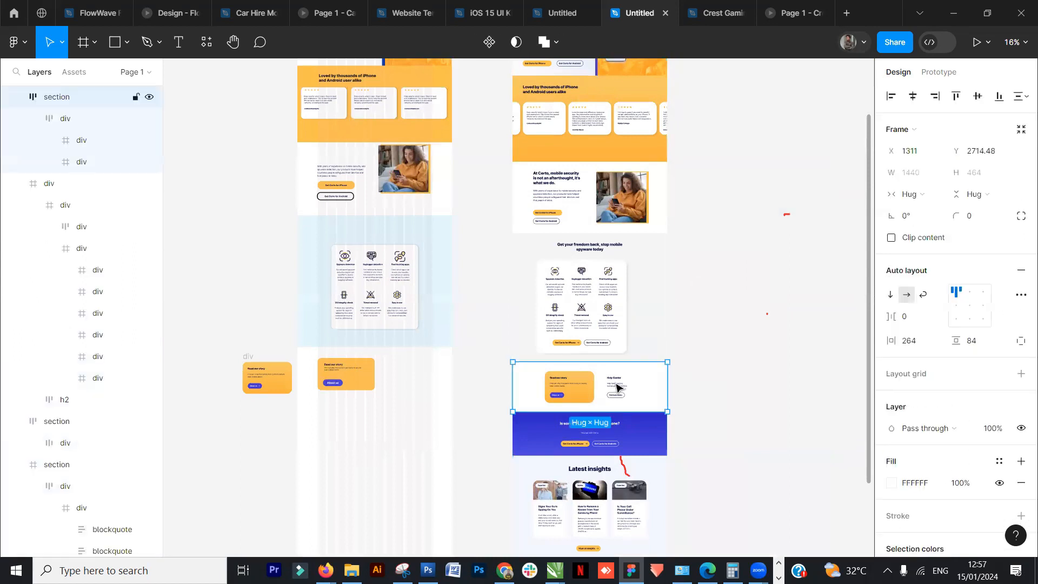
{"action": "double_click", "coordinate": [618, 385]}
{"action": "double_click", "coordinate": [615, 388]}
{"action": "left_click_drag", "start_coordinate": [616, 386], "coordinate": [475, 373]}
{"action": "key", "text": "ctrl+z"}
{"action": "left_click_drag", "start_coordinate": [622, 387], "coordinate": [491, 379]}
{"action": "scroll", "coordinate": [475, 376], "scroll_direction": "up", "scroll_amount": 5}
{"action": "left_click_drag", "start_coordinate": [453, 457], "coordinate": [554, 464]}
{"action": "left_click_drag", "start_coordinate": [576, 374], "coordinate": [576, 357]}
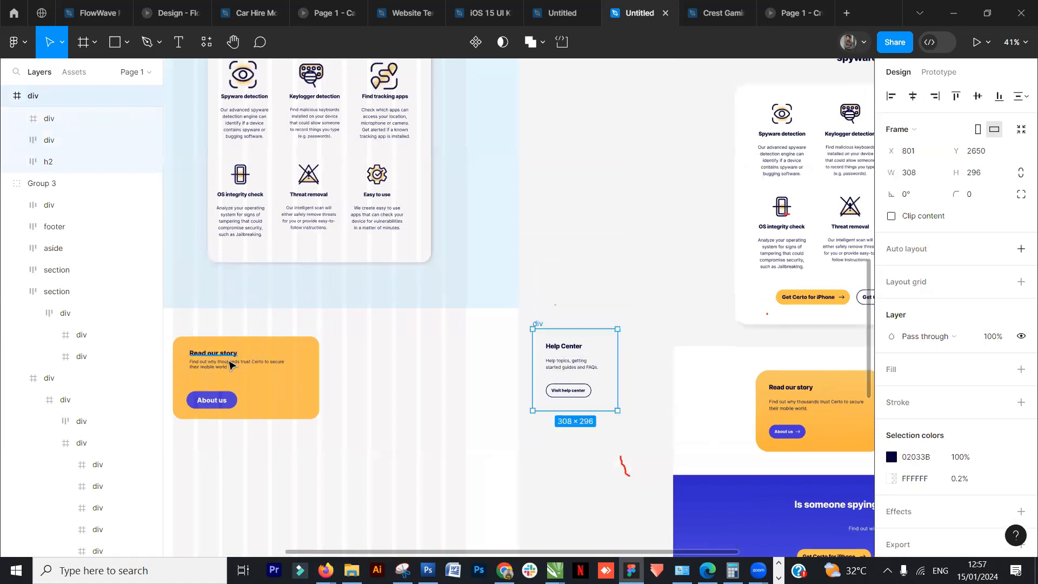
- Duplicate the "Read our story" heading to the right of the card and retitle it "Help Center"
{"action": "left_click", "coordinate": [217, 355]}
{"action": "left_click_drag", "start_coordinate": [217, 356], "coordinate": [381, 358]}
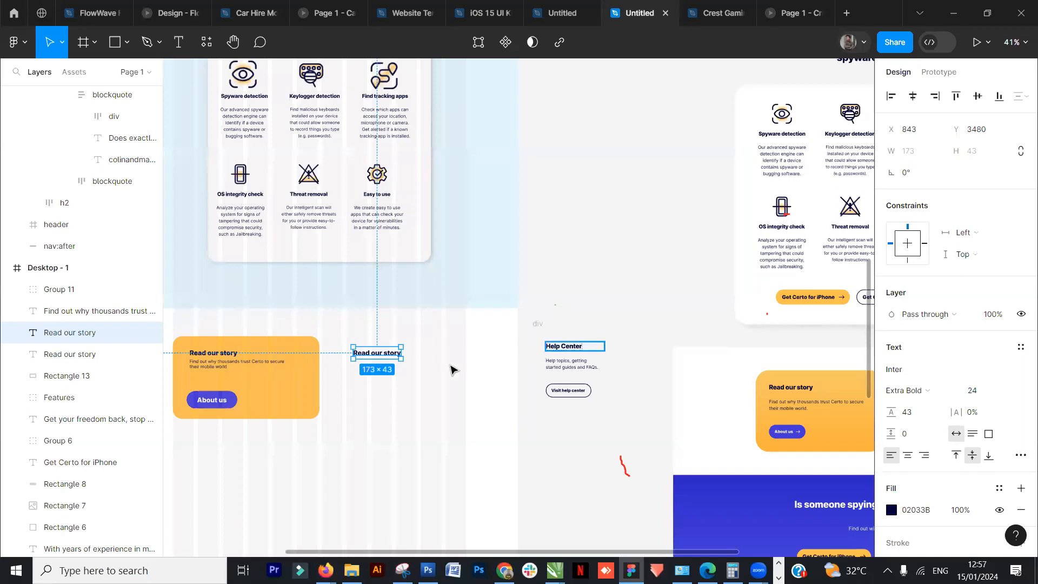
{"action": "scroll", "coordinate": [522, 362], "scroll_direction": "up", "scroll_amount": 3}
{"action": "key", "text": "Return"}
{"action": "type", "text": "Help Centre"}
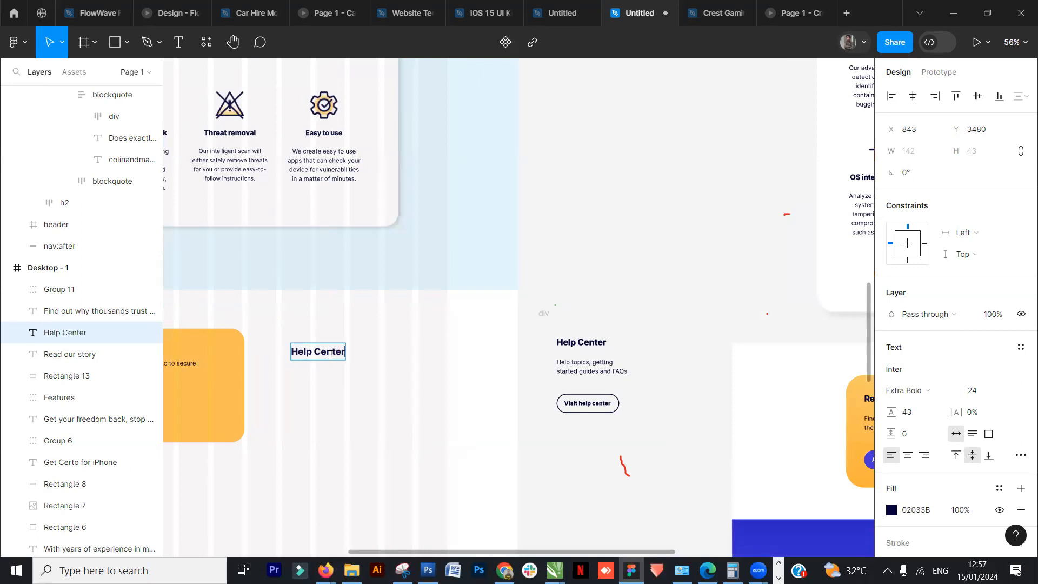
{"action": "key", "text": "Escape"}
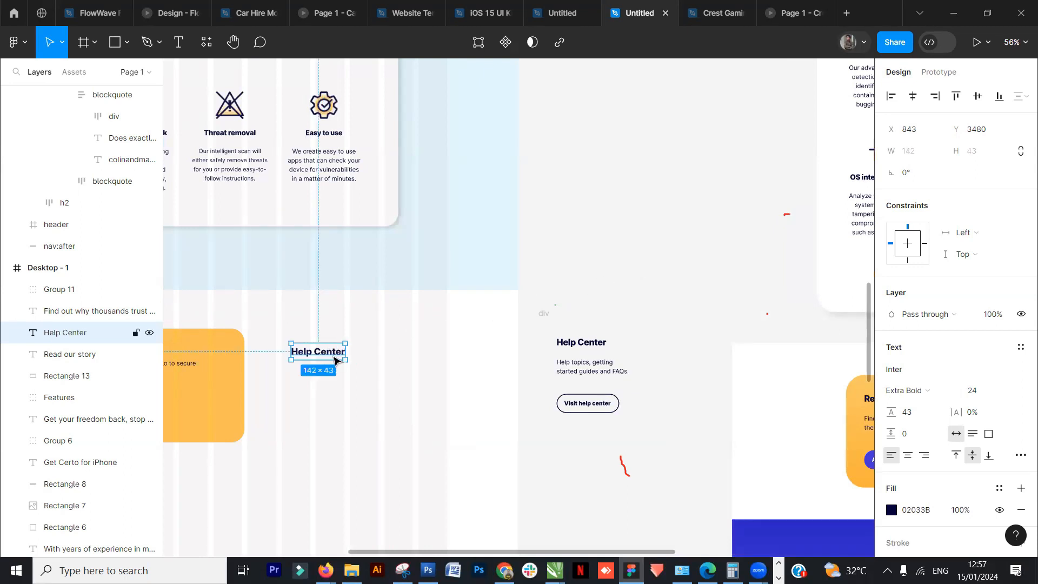
- Duplicate the card's description under the Help Center heading and rewrite it as "Help topics, getting" / "started guides and FAQs"
{"action": "left_click_drag", "start_coordinate": [318, 423], "coordinate": [443, 426]}
{"action": "left_click", "coordinate": [234, 371]}
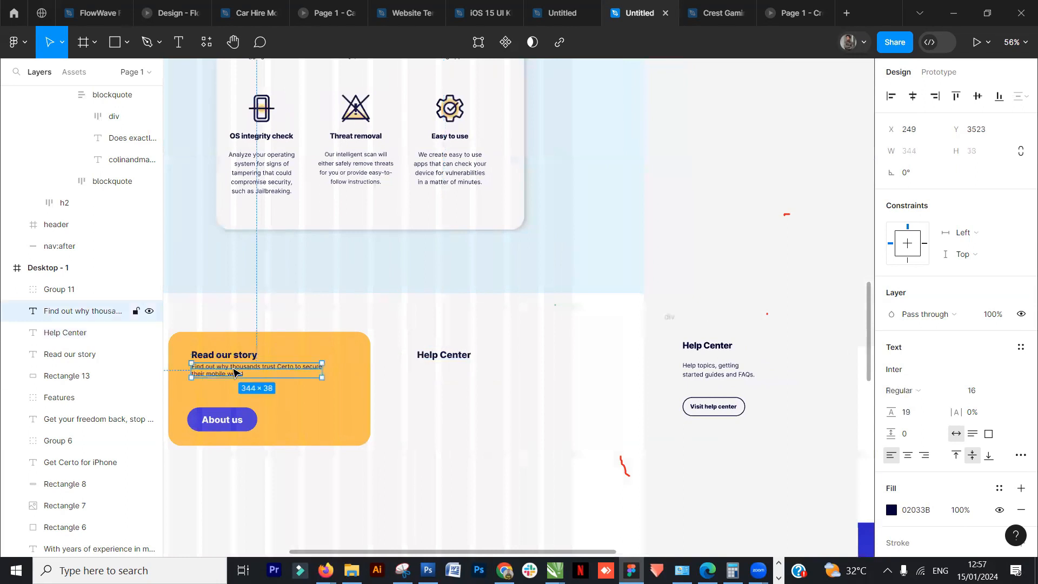
{"action": "left_click_drag", "start_coordinate": [220, 373], "coordinate": [448, 373]}
{"action": "key", "text": "Return"}
{"action": "type", "text": "Help topics, getting"}
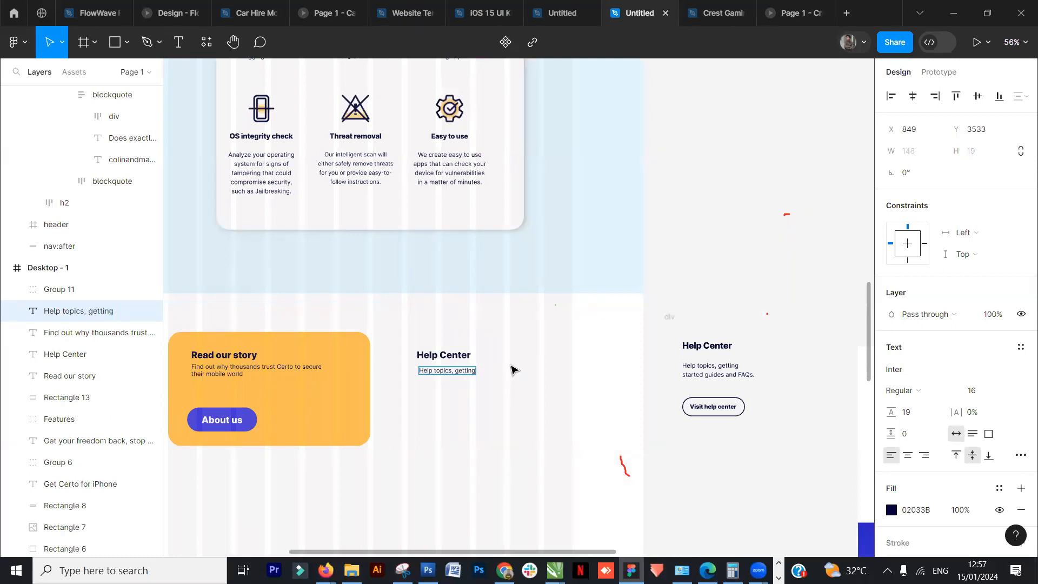
{"action": "key", "text": "Return"}
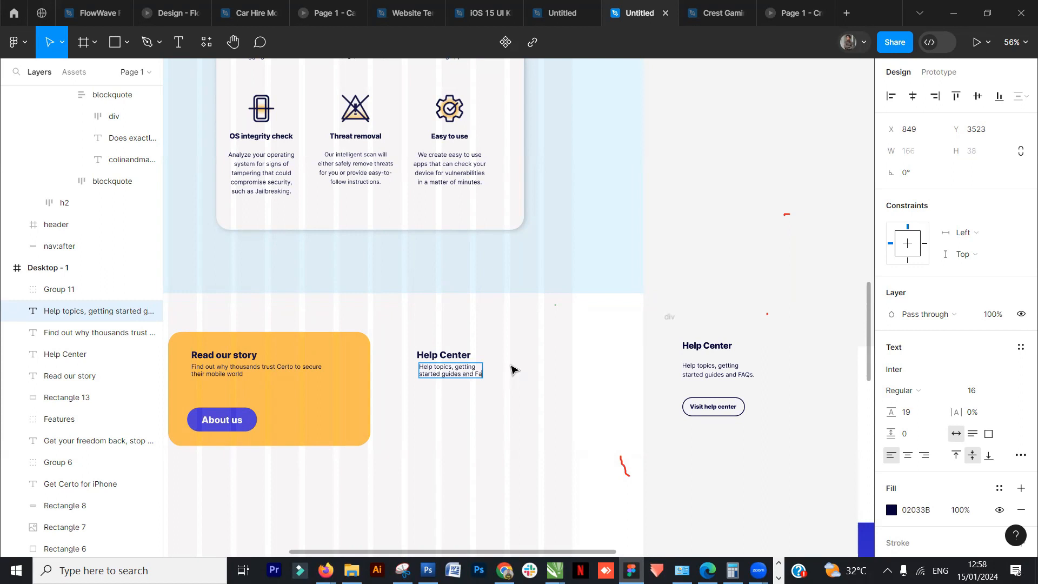
{"action": "type", "text": "started guides and FAQs"}
- Nudge the Help Center description down slightly and shift the heading and description together to the left
{"action": "left_click", "coordinate": [718, 260]}
{"action": "key", "text": "Down"}
{"action": "key", "text": "Down"}
{"action": "key", "text": "Down"}
{"action": "key", "text": "Down"}
{"action": "key", "text": "Down"}
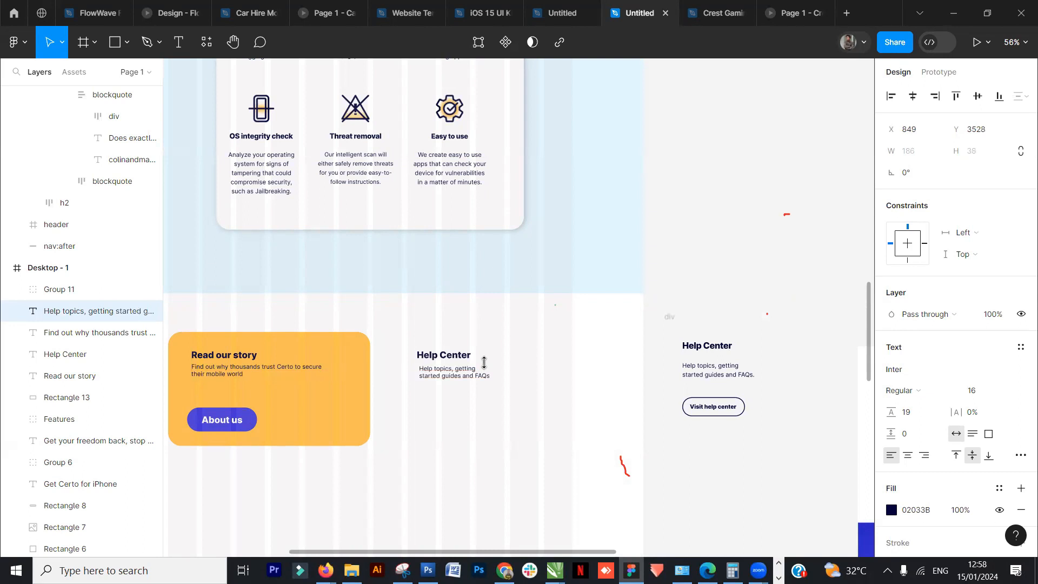
{"action": "left_click", "coordinate": [461, 355], "text": "shift"}
{"action": "mouse_move", "coordinate": [461, 355]}
{"action": "left_mouse_down"}
{"action": "mouse_move", "coordinate": [472, 355]}
{"action": "mouse_move", "coordinate": [452, 356]}
{"action": "left_mouse_up"}
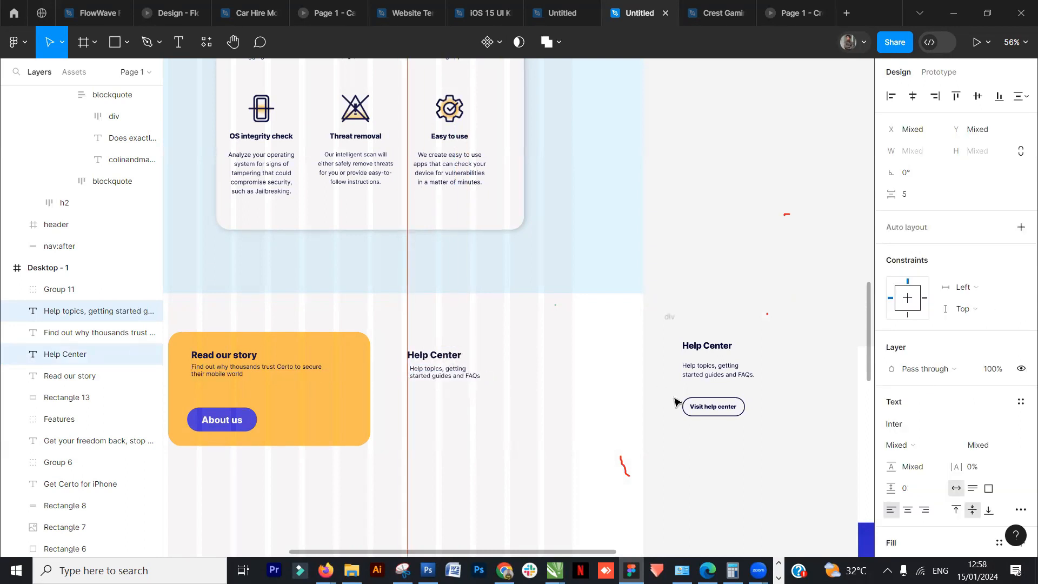
- Duplicate the "About us" button group below the Help Center description
{"action": "left_click", "coordinate": [226, 425]}
{"action": "left_click_drag", "start_coordinate": [228, 428], "coordinate": [453, 432]}
{"action": "left_click", "coordinate": [684, 477]}
- Hide the copied button rectangle's fill and give it a black inside stroke of 7
{"action": "scroll", "coordinate": [486, 436], "scroll_direction": "down", "scroll_amount": 1}
{"action": "left_click", "coordinate": [470, 418]}
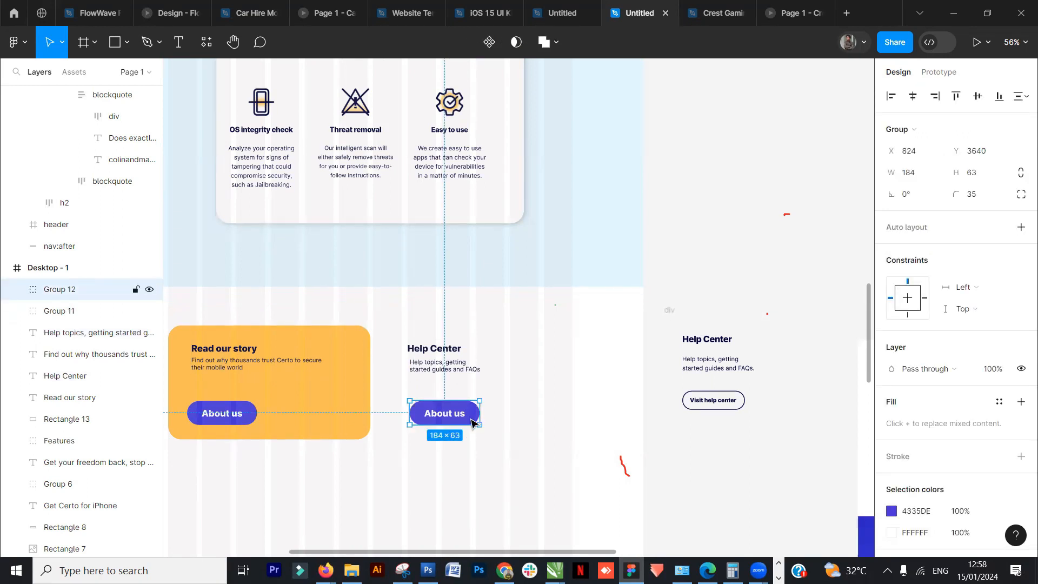
{"action": "scroll", "coordinate": [908, 475], "scroll_direction": "down", "scroll_amount": 3}
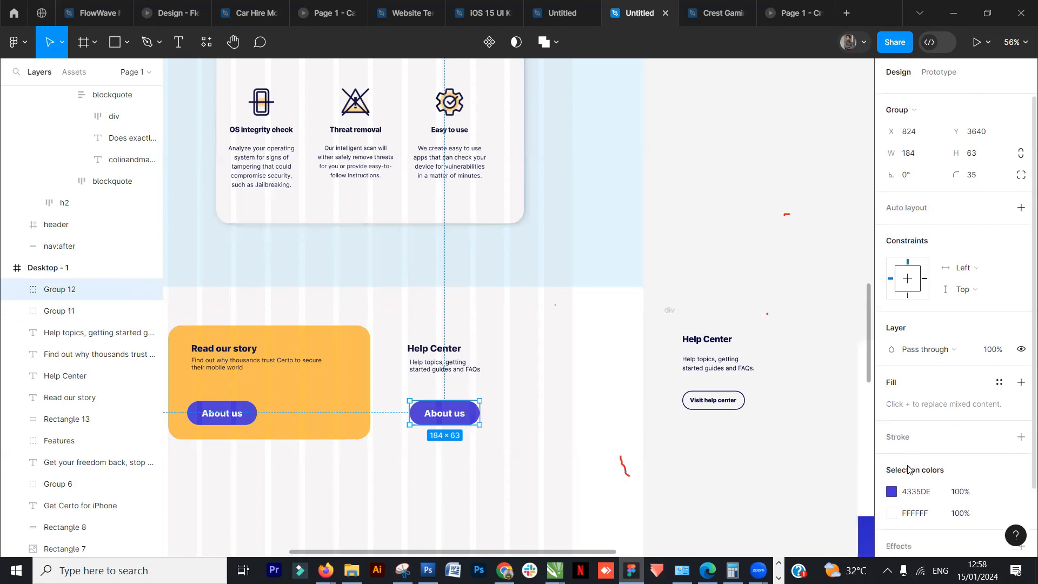
{"action": "double_click", "coordinate": [472, 424]}
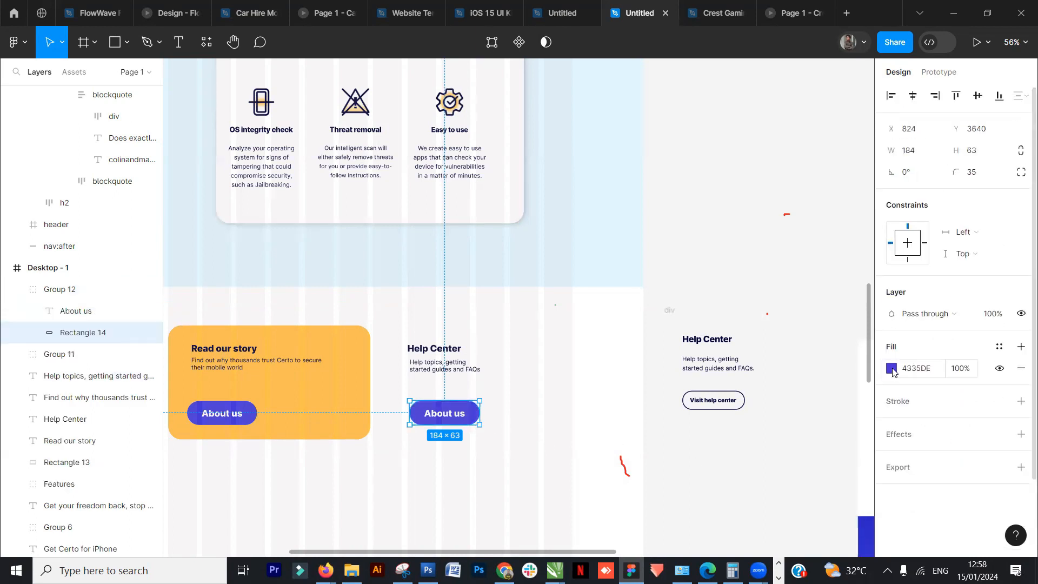
{"action": "left_click", "coordinate": [1001, 369]}
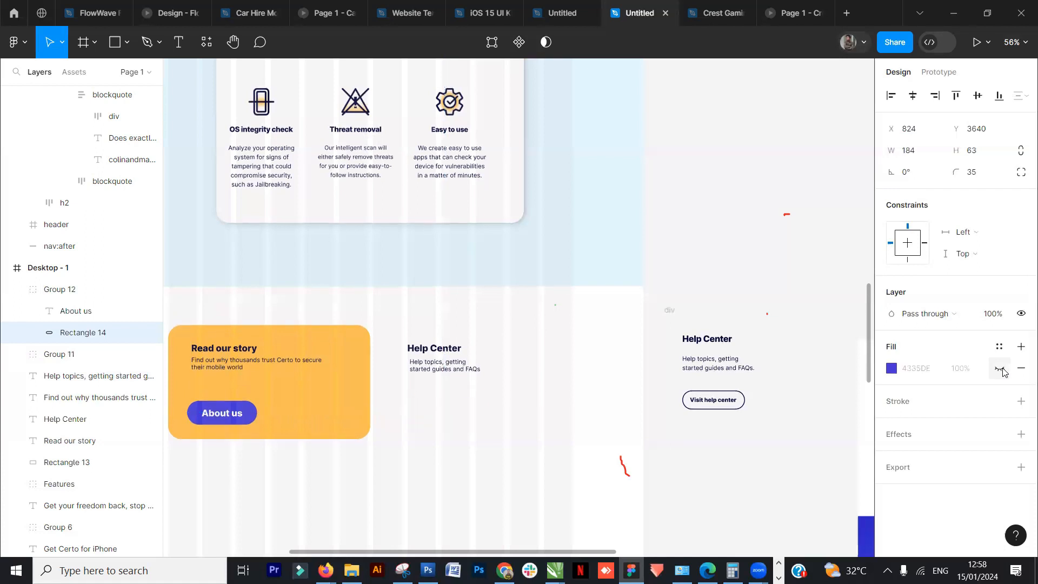
{"action": "left_click", "coordinate": [907, 401]}
{"action": "left_click_drag", "start_coordinate": [955, 445], "coordinate": [967, 454]}
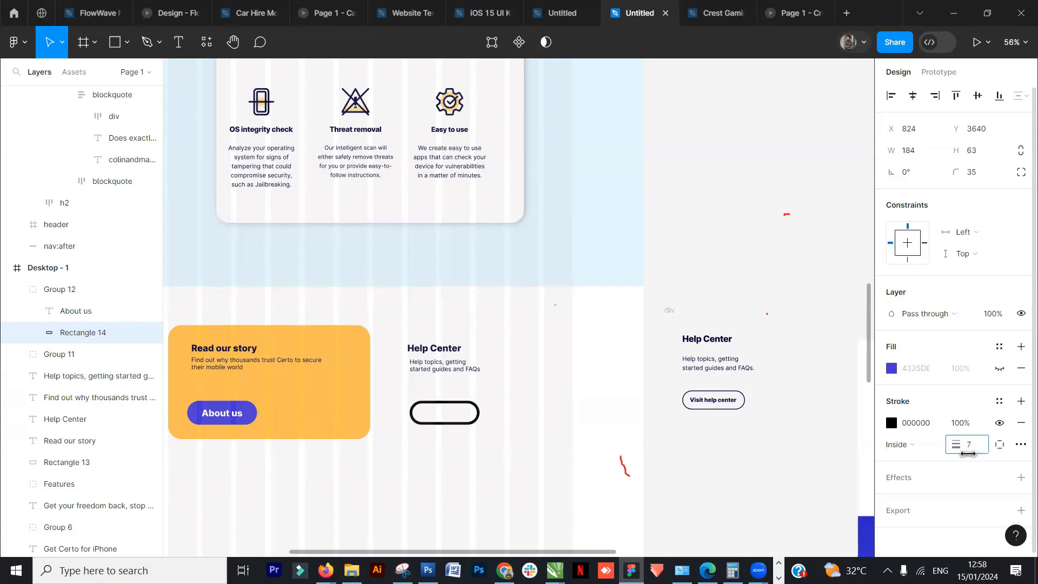
- Set the copied button's text colour to the document's dark navy
{"action": "left_click", "coordinate": [446, 421]}
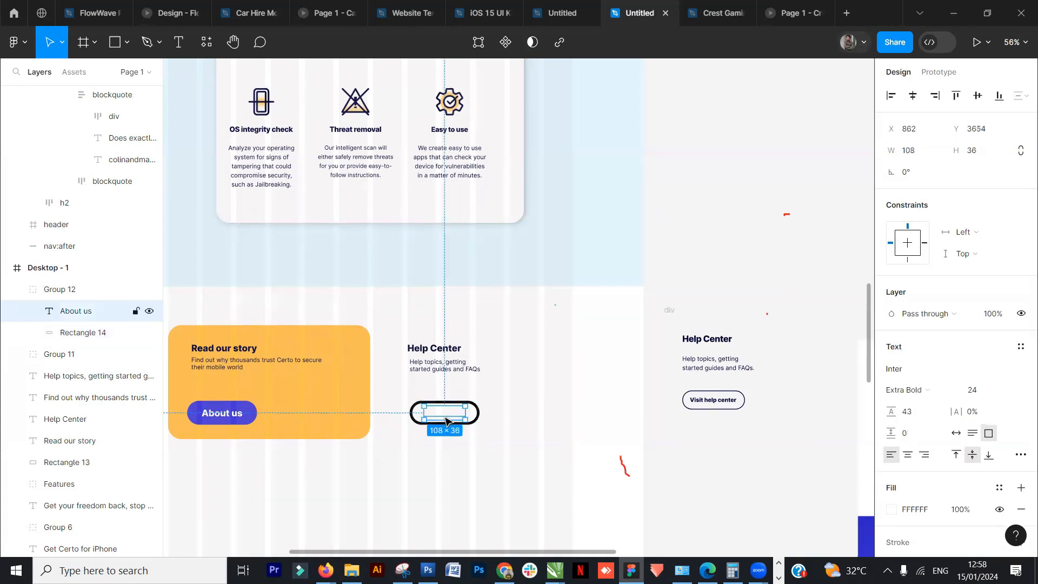
{"action": "scroll", "coordinate": [889, 432], "scroll_direction": "down", "scroll_amount": 2}
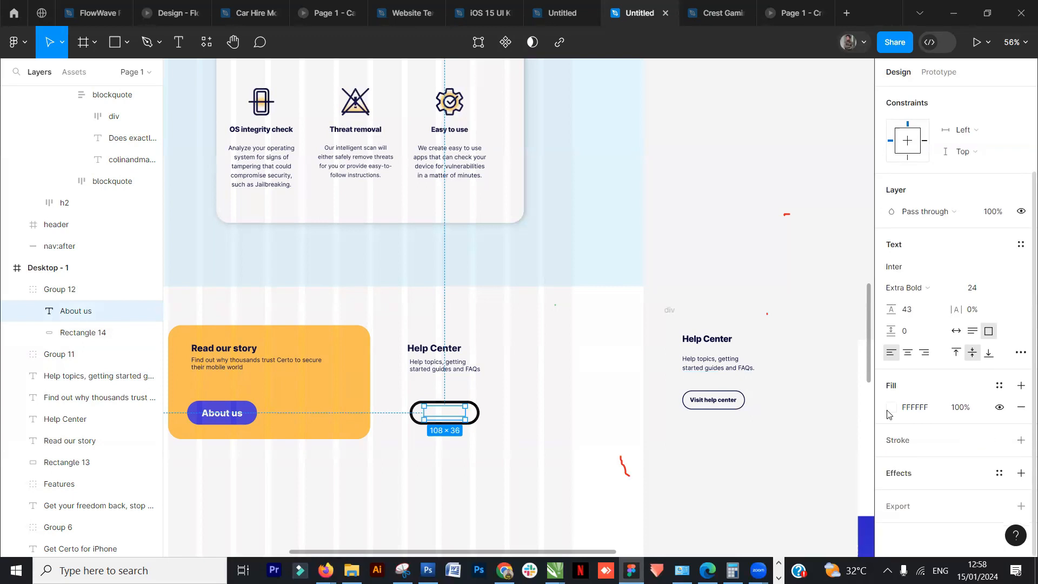
{"action": "left_click", "coordinate": [891, 408]}
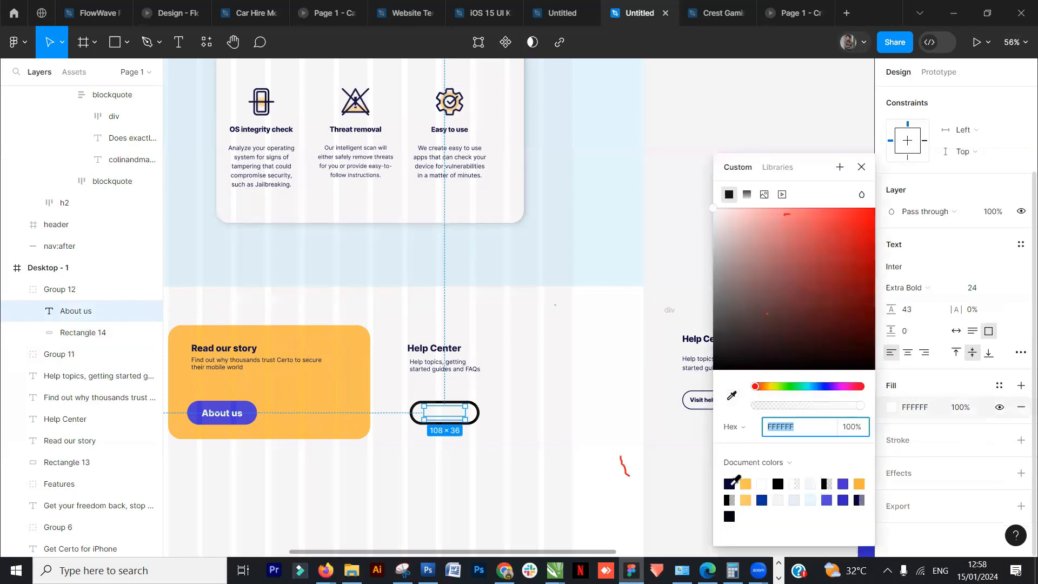
{"action": "left_click", "coordinate": [730, 484]}
{"action": "left_click", "coordinate": [648, 463]}
- Change the copied button's label text to "Visit help center"
{"action": "scroll", "coordinate": [661, 436], "scroll_direction": "up", "scroll_amount": 3}
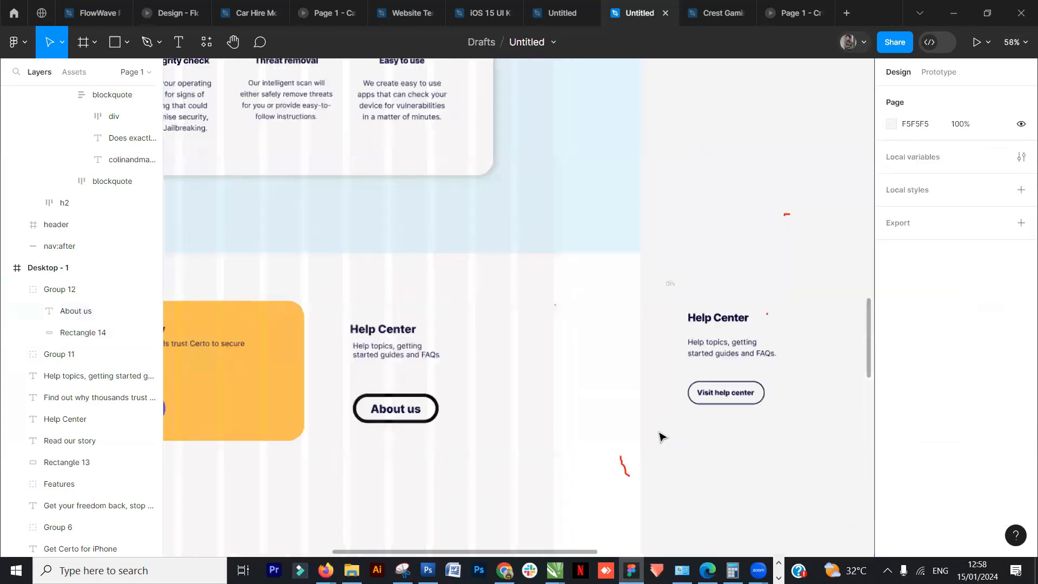
{"action": "scroll", "coordinate": [660, 436], "scroll_direction": "up", "scroll_amount": 3}
{"action": "left_click_drag", "start_coordinate": [427, 401], "coordinate": [488, 391]}
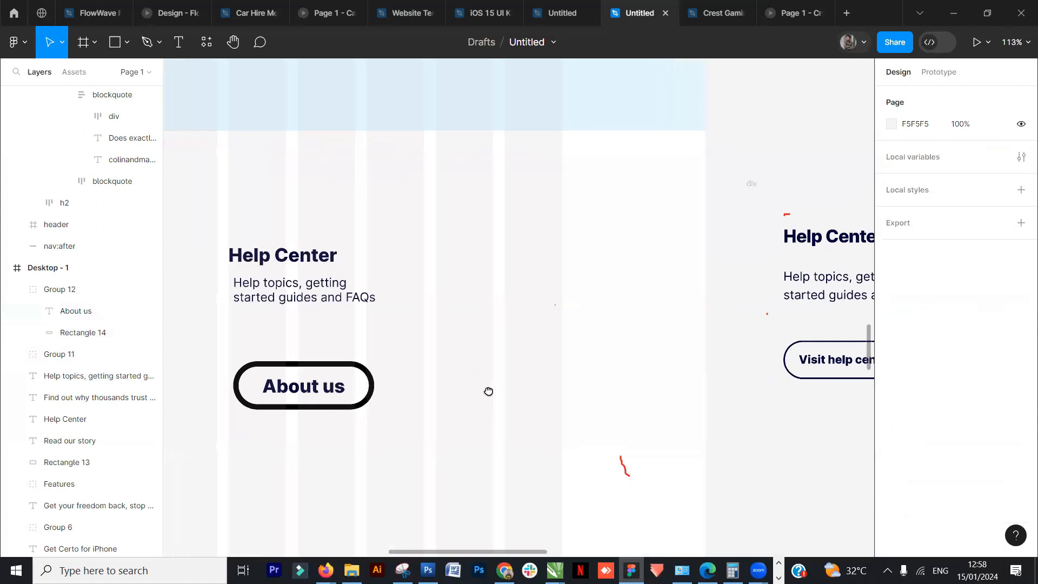
{"action": "left_click", "coordinate": [341, 390]}
{"action": "double_click", "coordinate": [335, 388]}
{"action": "type", "text": "Vi"}
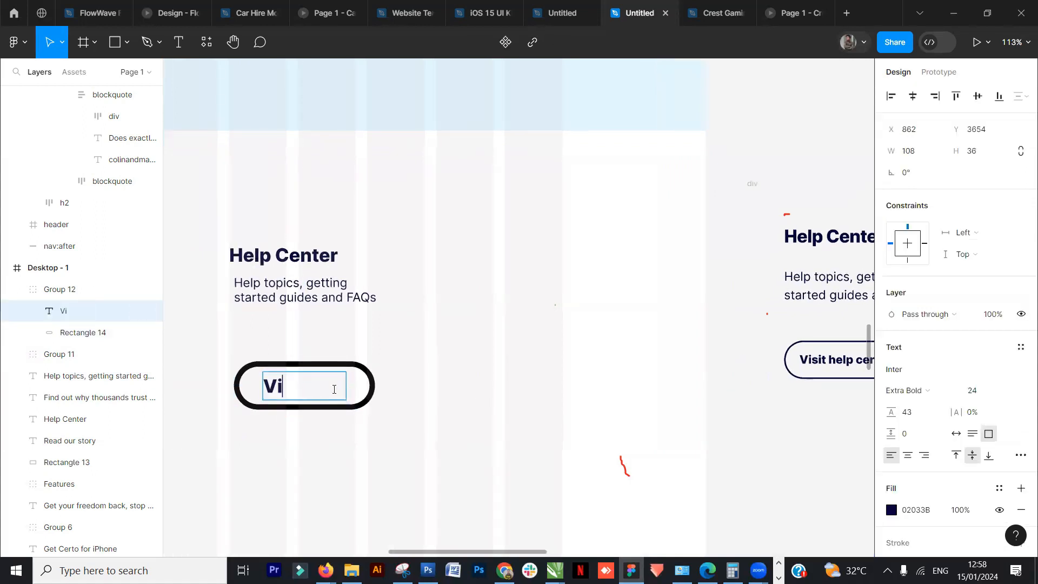
{"action": "type", "text": "sit help c"}
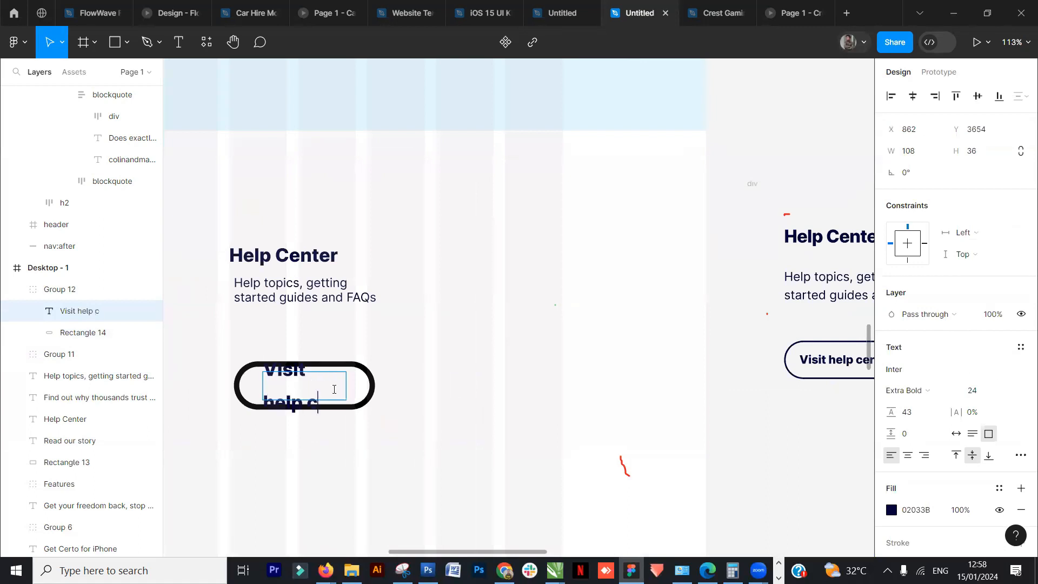
{"action": "type", "text": "ent"}
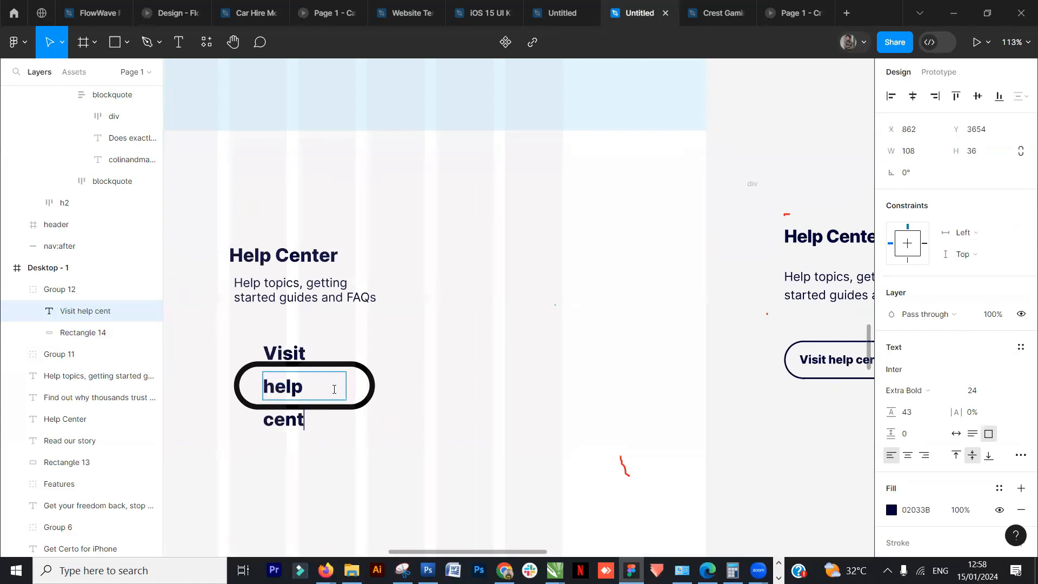
{"action": "type", "text": "er"}
{"action": "key", "text": "BackSpace"}
{"action": "type", "text": "er"}
- Widen the Help Center button's rectangle to about 257 px
{"action": "left_click", "coordinate": [374, 393]}
{"action": "left_click_drag", "start_coordinate": [376, 395], "coordinate": [431, 396]}
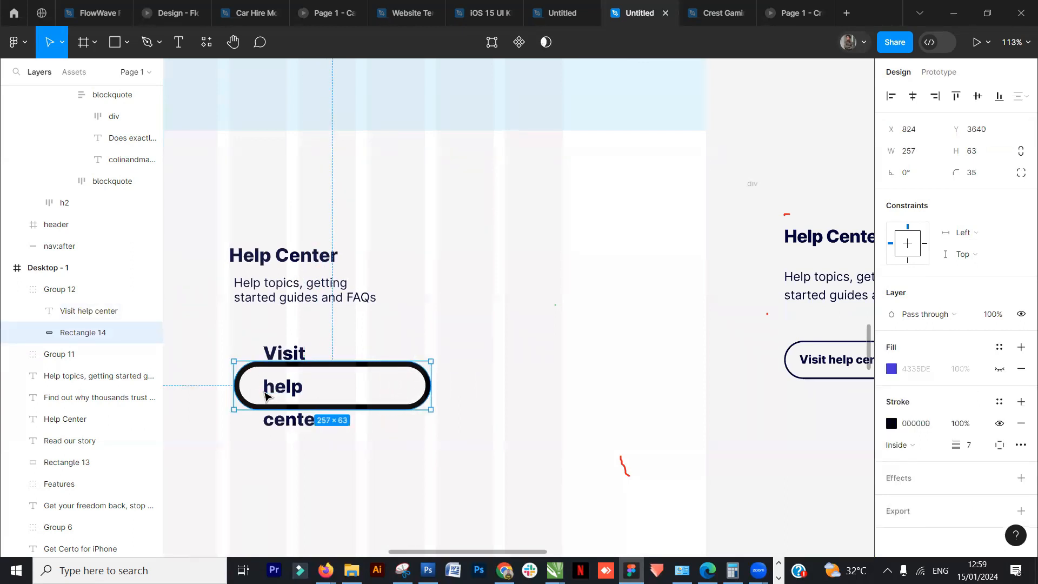
- Widen the button label's text box to about 191 px
{"action": "double_click", "coordinate": [265, 395]}
{"action": "left_click", "coordinate": [269, 401]}
{"action": "key", "text": "BackSpace"}
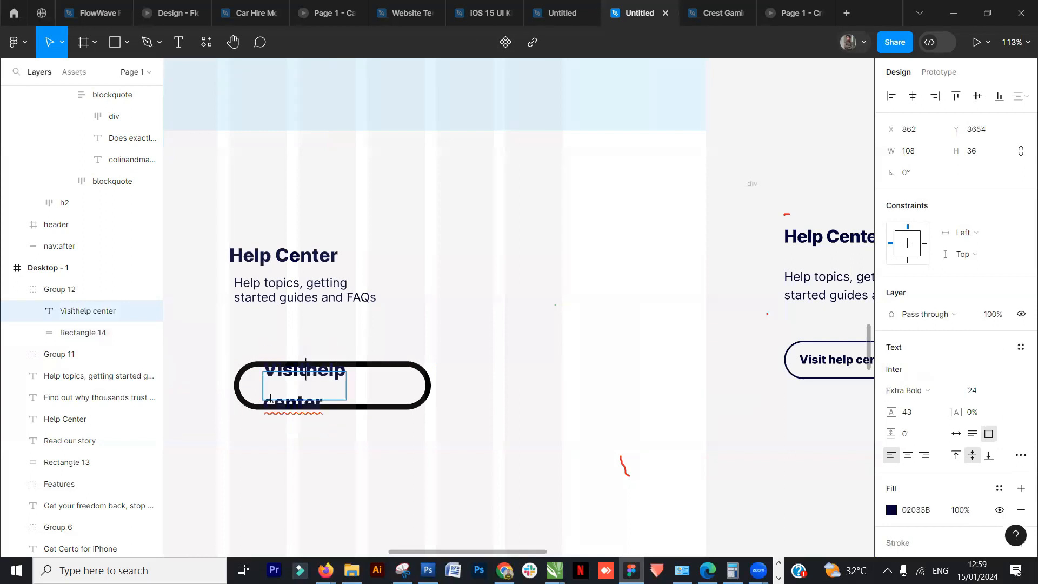
{"action": "key", "text": "ctrl+z"}
{"action": "key", "text": "Escape"}
{"action": "left_click_drag", "start_coordinate": [347, 385], "coordinate": [407, 388]}
{"action": "scroll", "coordinate": [407, 388], "scroll_direction": "down", "scroll_amount": 3}
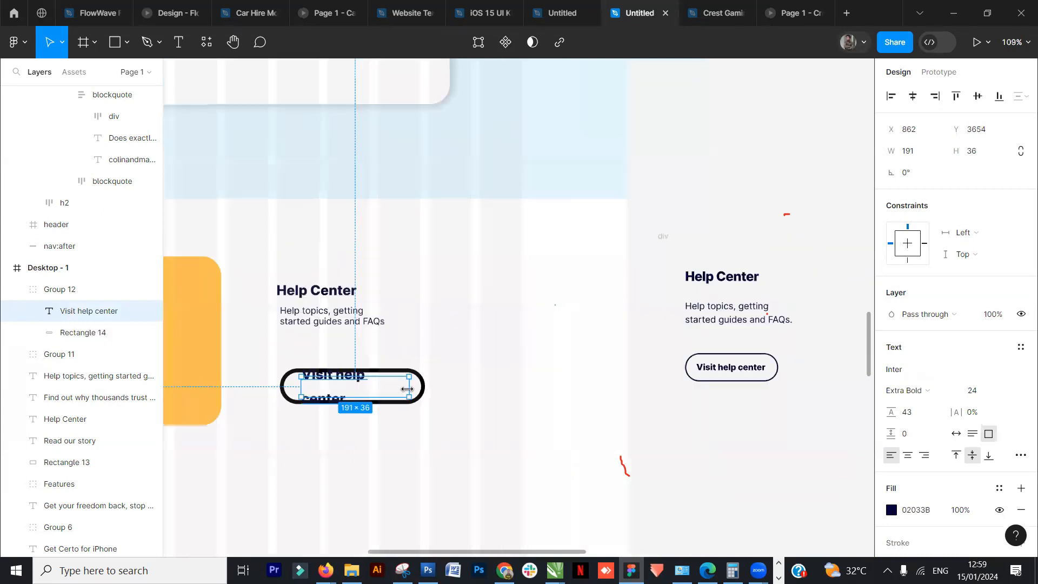
{"action": "scroll", "coordinate": [407, 388], "scroll_direction": "down", "scroll_amount": 5}
{"action": "left_click_drag", "start_coordinate": [339, 128], "coordinate": [420, 396]}
{"action": "scroll", "coordinate": [407, 351], "scroll_direction": "up", "scroll_amount": 2}
{"action": "left_click_drag", "start_coordinate": [409, 170], "coordinate": [421, 108]}
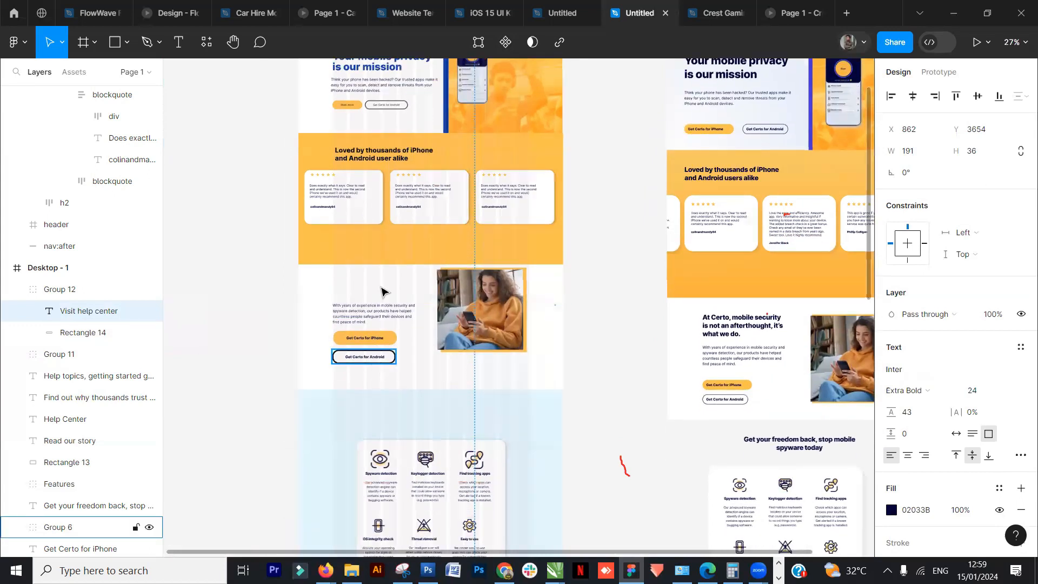
{"action": "scroll", "coordinate": [392, 135], "scroll_direction": "up", "scroll_amount": 3}
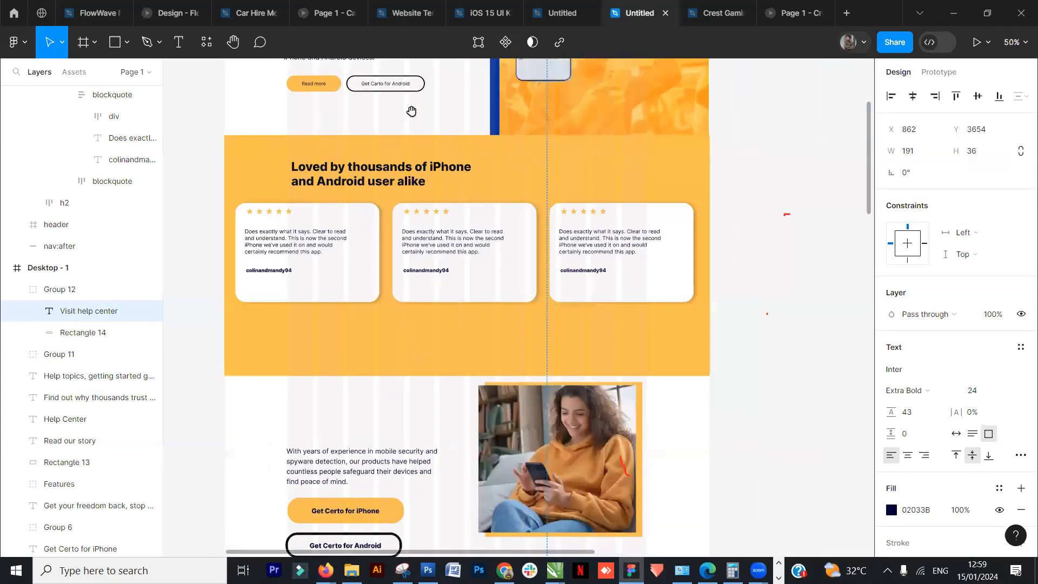
{"action": "scroll", "coordinate": [413, 109], "scroll_direction": "up", "scroll_amount": 3}
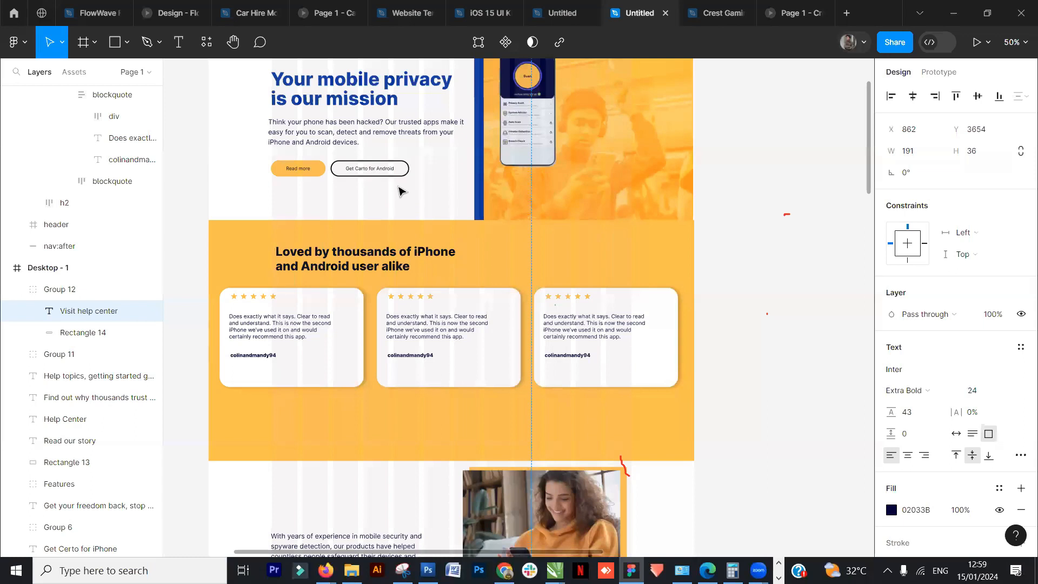
{"action": "scroll", "coordinate": [398, 190], "scroll_direction": "up", "scroll_amount": 2}
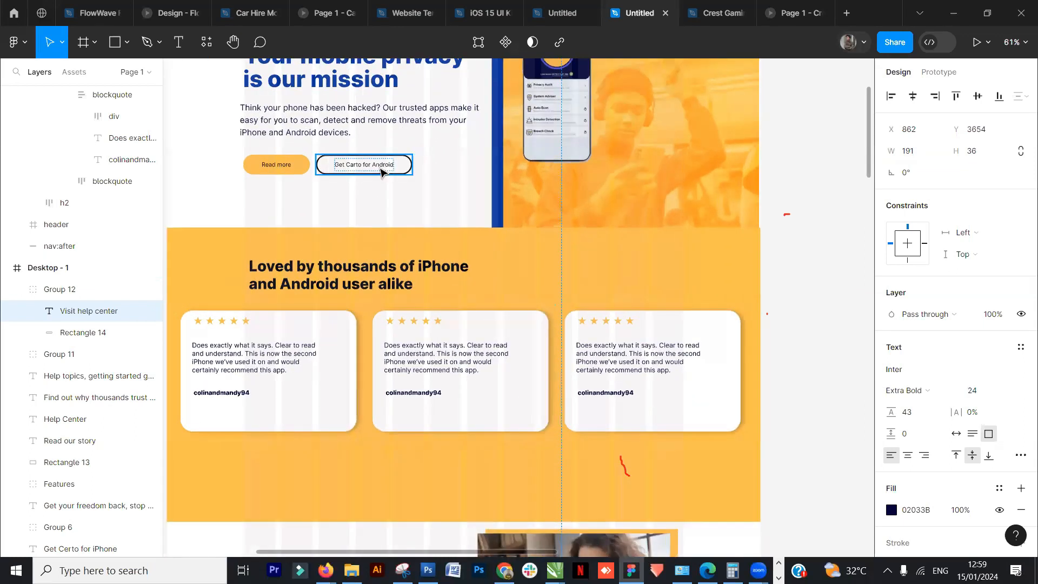
{"action": "double_click", "coordinate": [367, 165]}
{"action": "double_click", "coordinate": [367, 167]}
{"action": "left_click", "coordinate": [364, 165]}
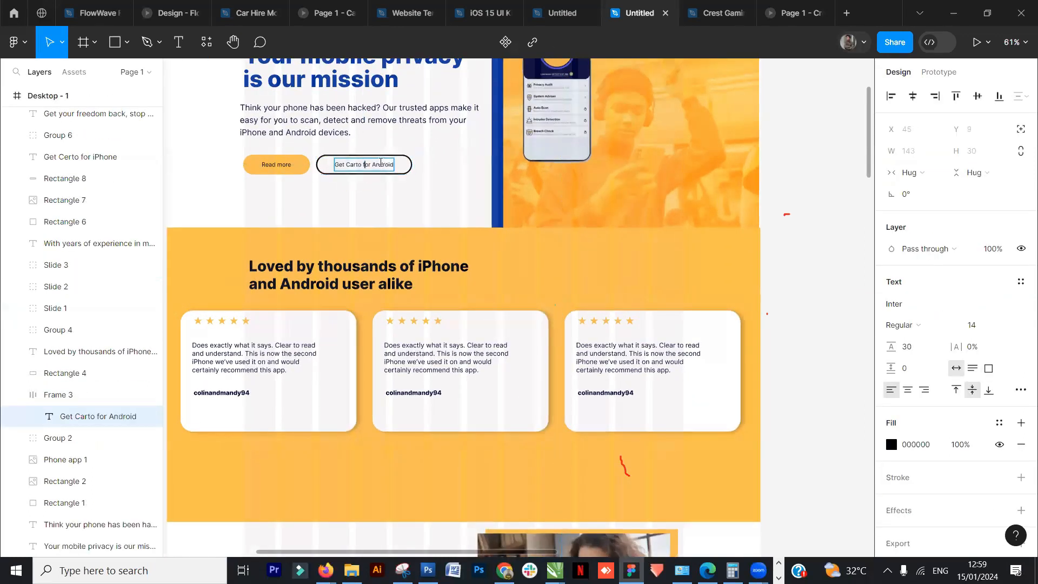
{"action": "type", "text": "ddfdfdhdhdgd"}
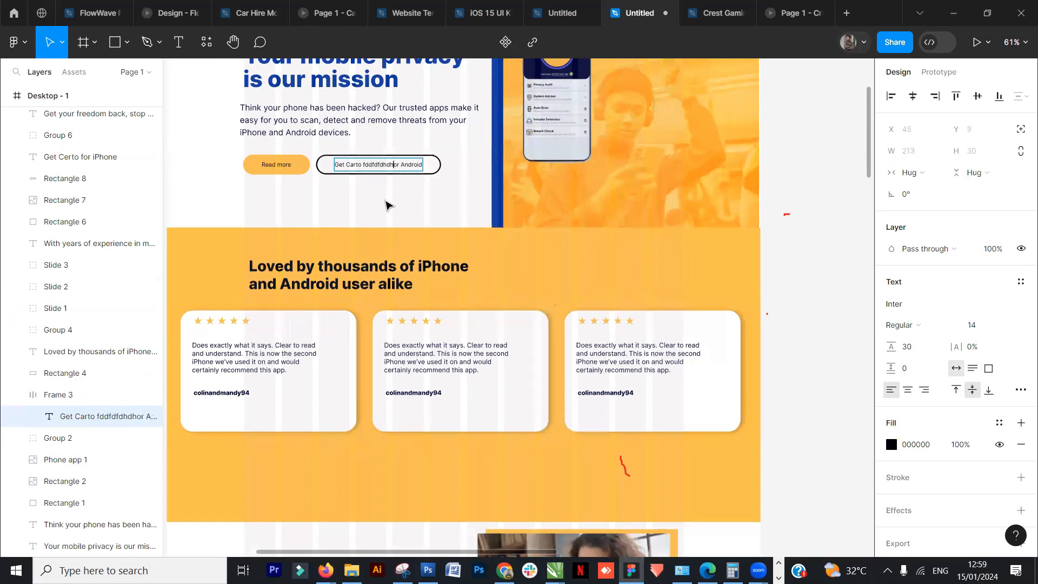
{"action": "type", "text": "gdgdg"}
{"action": "type", "text": "fdfdv"}
{"action": "key", "text": "BackSpace"}
{"action": "key", "text": "BackSpace"}
{"action": "key", "text": "BackSpace"}
{"action": "key", "text": "BackSpace"}
{"action": "key", "text": "BackSpace"}
{"action": "key", "text": "BackSpace"}
{"action": "key", "text": "BackSpace"}
{"action": "key", "text": "BackSpace"}
{"action": "key", "text": "BackSpace"}
{"action": "key", "text": "BackSpace"}
{"action": "key", "text": "BackSpace"}
{"action": "key", "text": "BackSpace"}
{"action": "key", "text": "BackSpace"}
{"action": "key", "text": "BackSpace"}
{"action": "key", "text": "BackSpace"}
{"action": "key", "text": "BackSpace"}
{"action": "key", "text": "BackSpace"}
{"action": "key", "text": "BackSpace"}
{"action": "key", "text": "BackSpace"}
{"action": "key", "text": "BackSpace"}
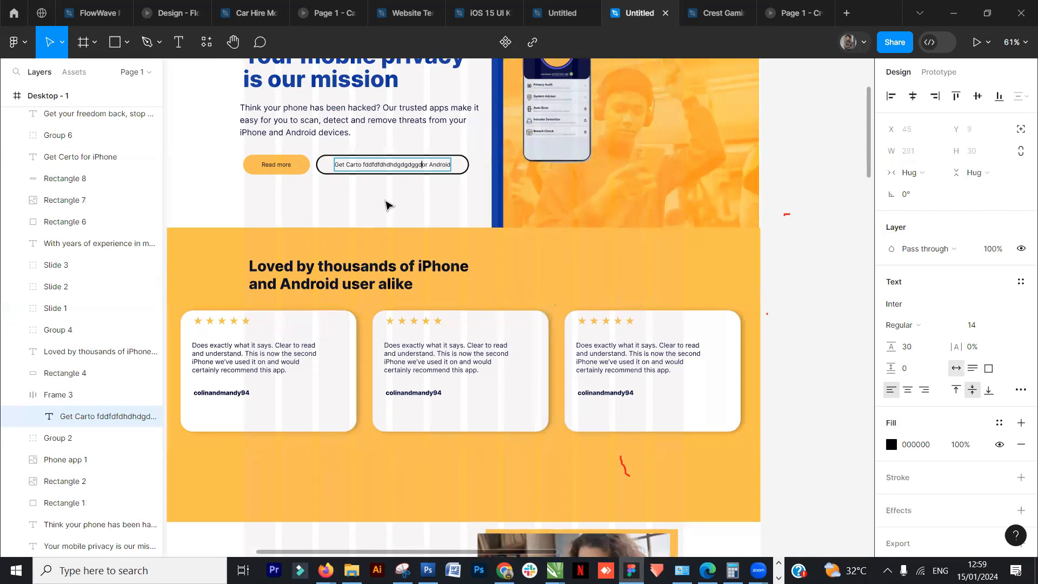
{"action": "type", "text": "kddkdkdk"}
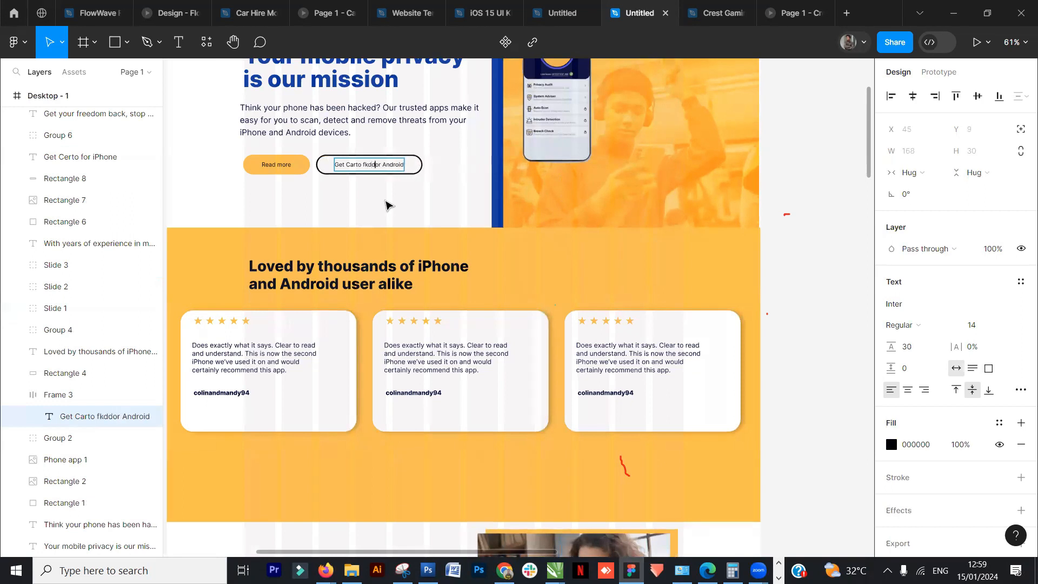
{"action": "key", "text": "BackSpace"}
{"action": "key", "text": "BackSpace"}
{"action": "key", "text": "BackSpace"}
{"action": "key", "text": "BackSpace"}
{"action": "key", "text": "BackSpace"}
{"action": "key", "text": "BackSpace"}
{"action": "key", "text": "BackSpace"}
{"action": "key", "text": "BackSpace"}
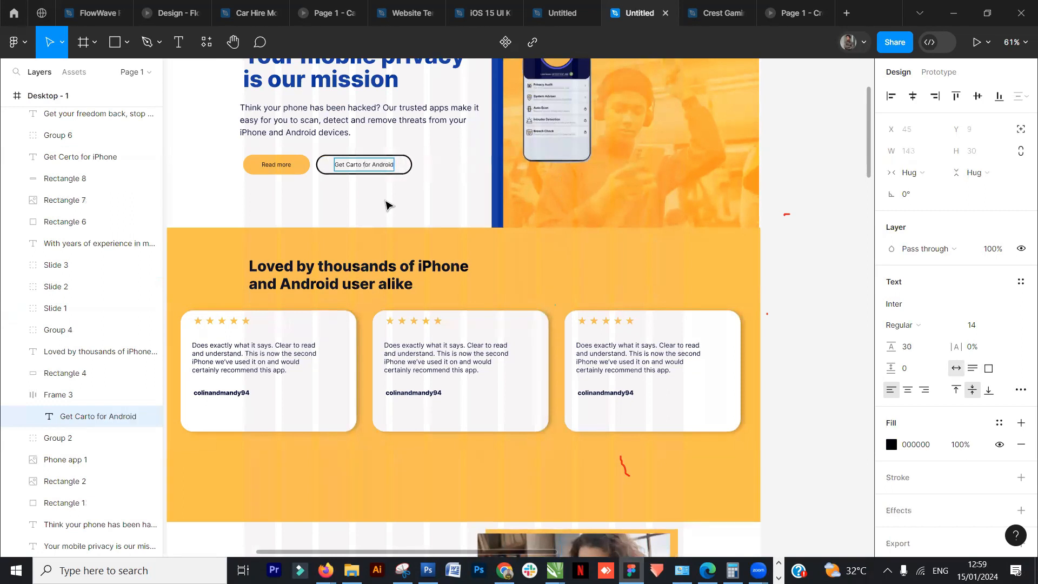
{"action": "key", "text": "Escape"}
- Set the Visit help center label's font size to 20
{"action": "scroll", "coordinate": [529, 227], "scroll_direction": "down", "scroll_amount": 3}
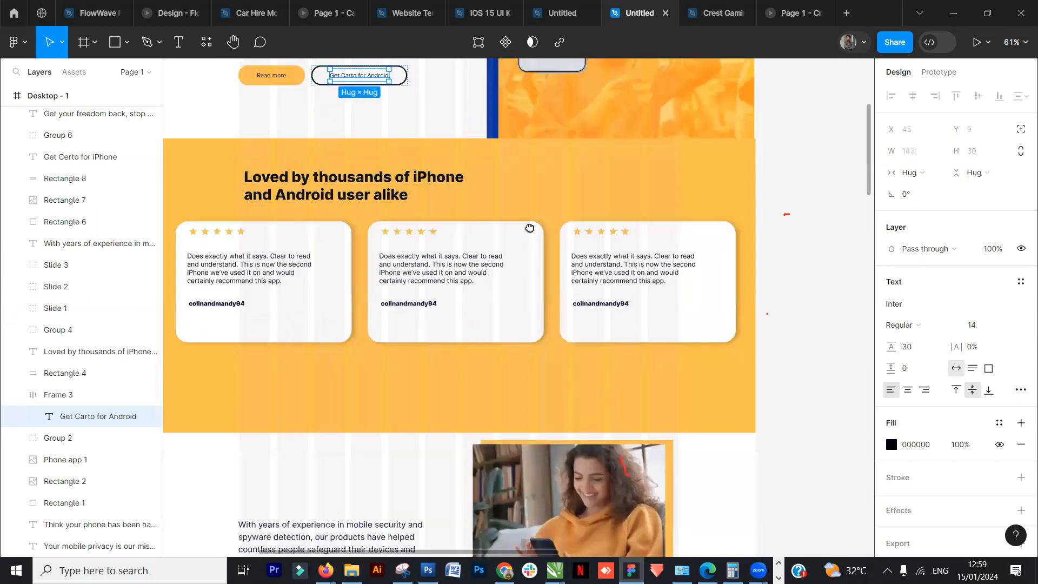
{"action": "scroll", "coordinate": [529, 228], "scroll_direction": "down", "scroll_amount": 15}
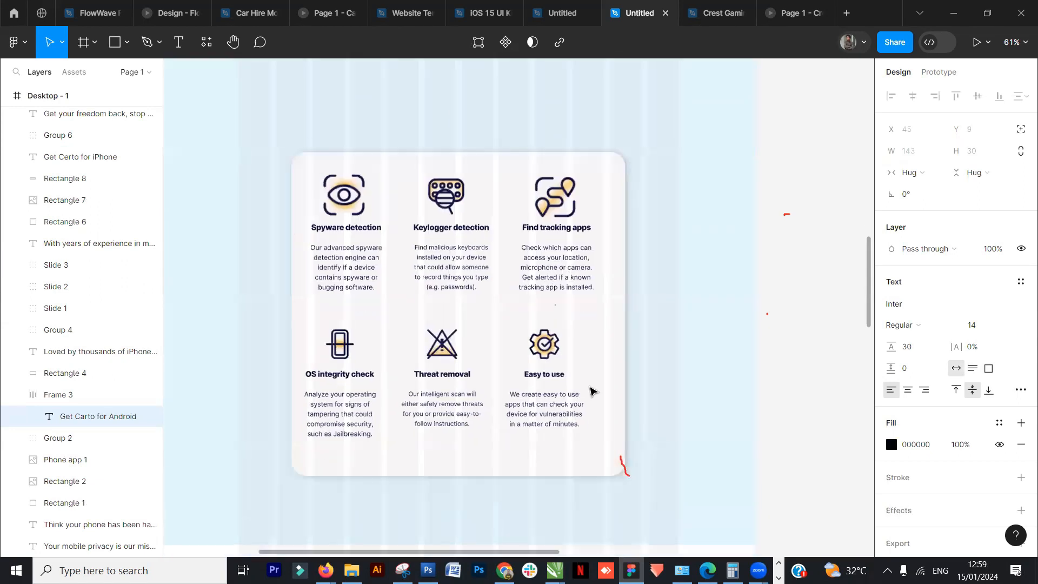
{"action": "scroll", "coordinate": [592, 390], "scroll_direction": "down", "scroll_amount": 10}
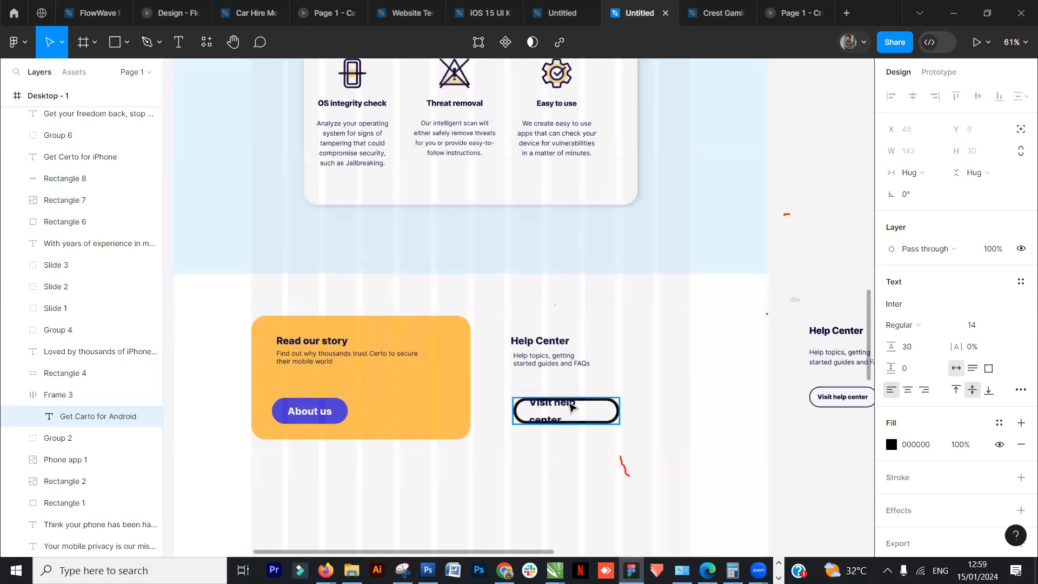
{"action": "left_click", "coordinate": [570, 406]}
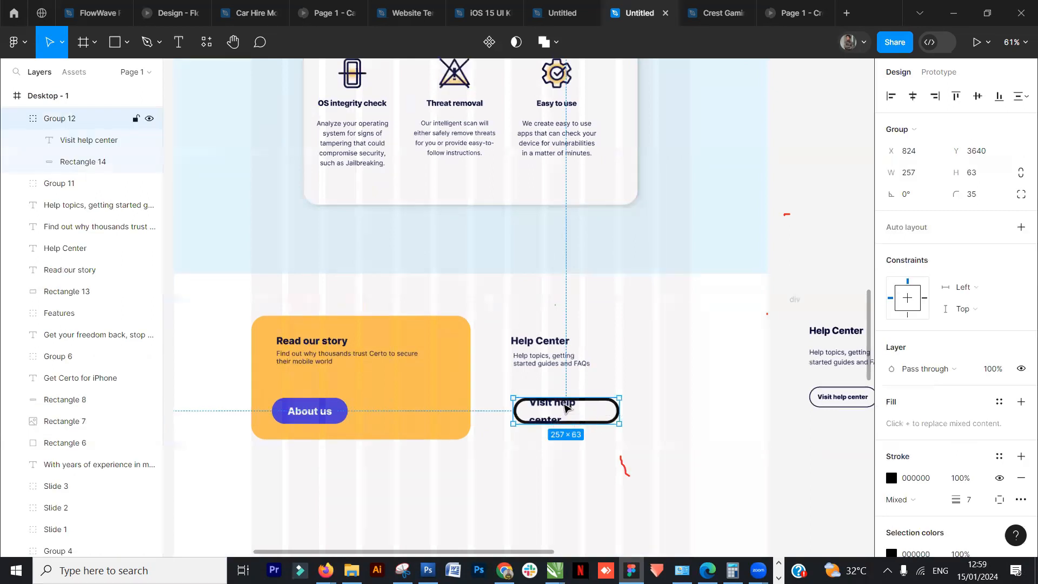
{"action": "double_click", "coordinate": [564, 406]}
{"action": "left_click", "coordinate": [1006, 399]}
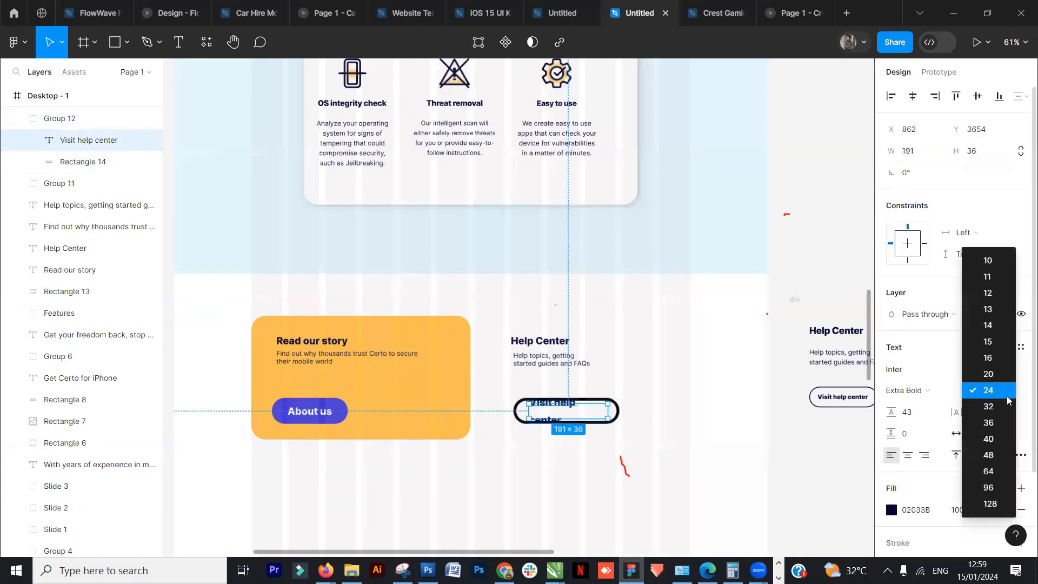
{"action": "left_click", "coordinate": [989, 374]}
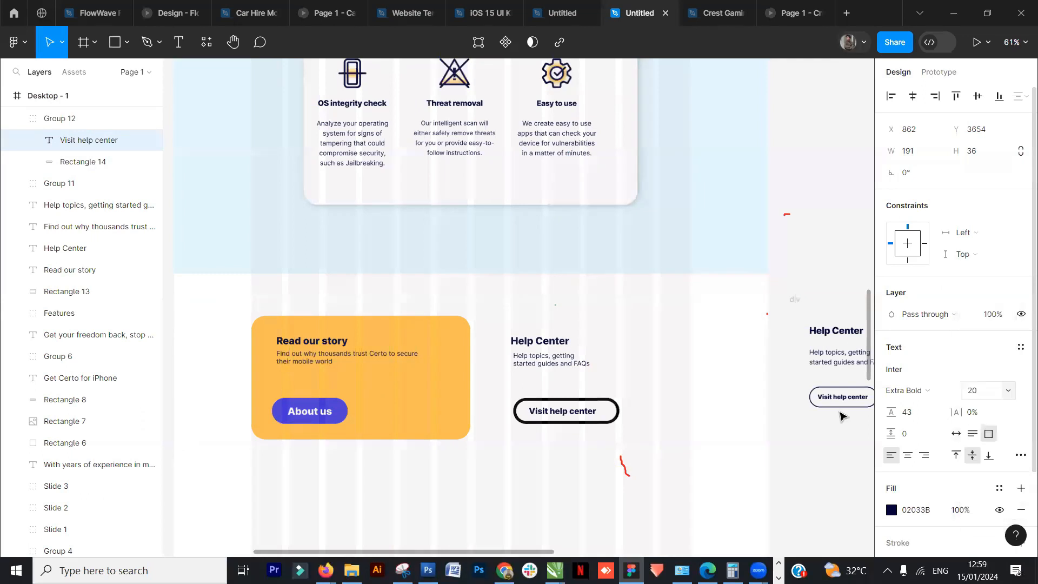
- Nudge the button label sideways and narrow its text box to about 169 px
{"action": "key", "text": "Right"}
{"action": "key", "text": "Right"}
{"action": "key", "text": "Right"}
{"action": "key", "text": "Right"}
{"action": "key", "text": "Right"}
{"action": "key", "text": "Right"}
{"action": "key", "text": "Right"}
{"action": "key", "text": "Right"}
{"action": "key", "text": "Right"}
{"action": "key", "text": "Right"}
{"action": "key", "text": "Right"}
{"action": "key", "text": "Right"}
{"action": "key", "text": "Right"}
{"action": "key", "text": "Right"}
{"action": "key", "text": "Right"}
{"action": "key", "text": "Right"}
{"action": "key", "text": "Right"}
{"action": "key", "text": "Right"}
{"action": "key", "text": "Right"}
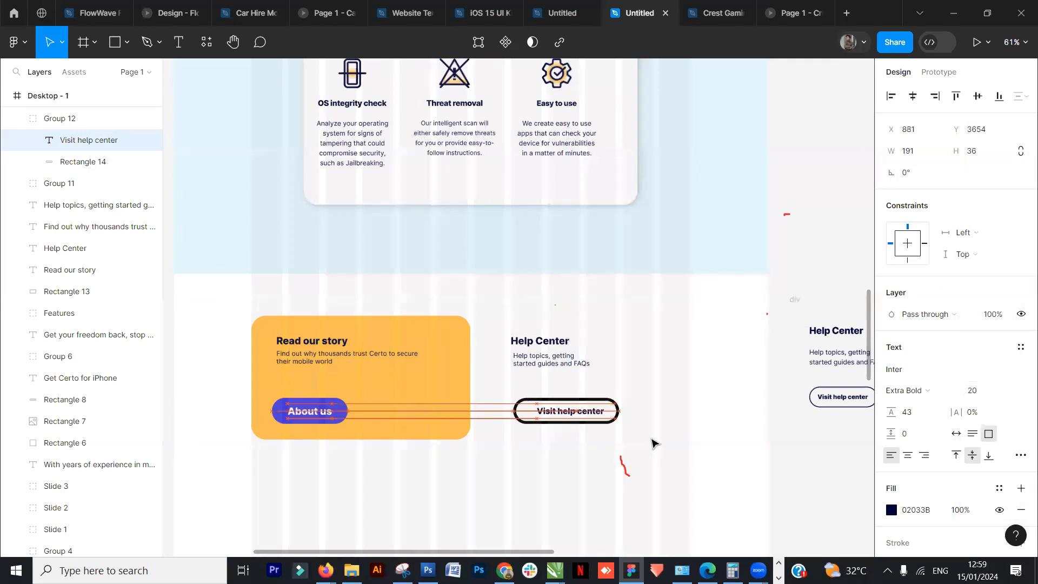
{"action": "key", "text": "Left"}
{"action": "key", "text": "Left"}
{"action": "key", "text": "Left"}
{"action": "key", "text": "Left"}
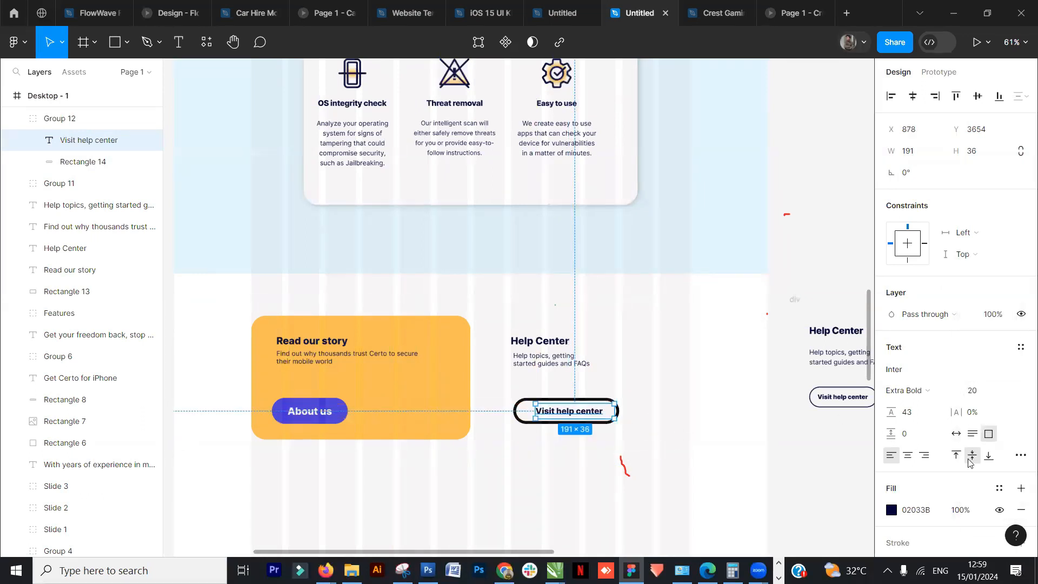
{"action": "left_click_drag", "start_coordinate": [615, 412], "coordinate": [606, 414]}
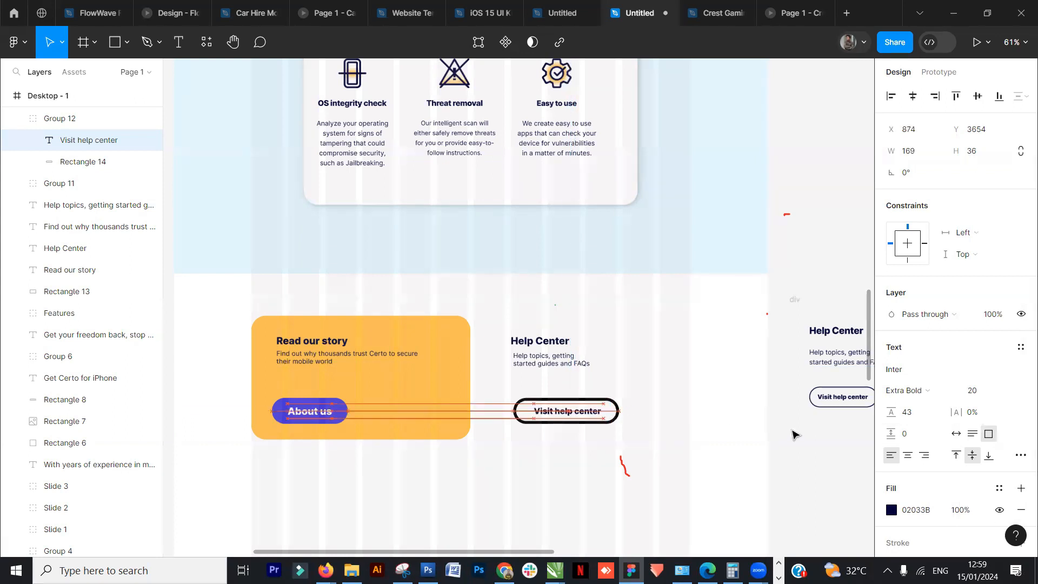
- Move the Visit help center button group up beneath the description
{"action": "left_click", "coordinate": [795, 431]}
{"action": "left_click_drag", "start_coordinate": [570, 411], "coordinate": [563, 398]}
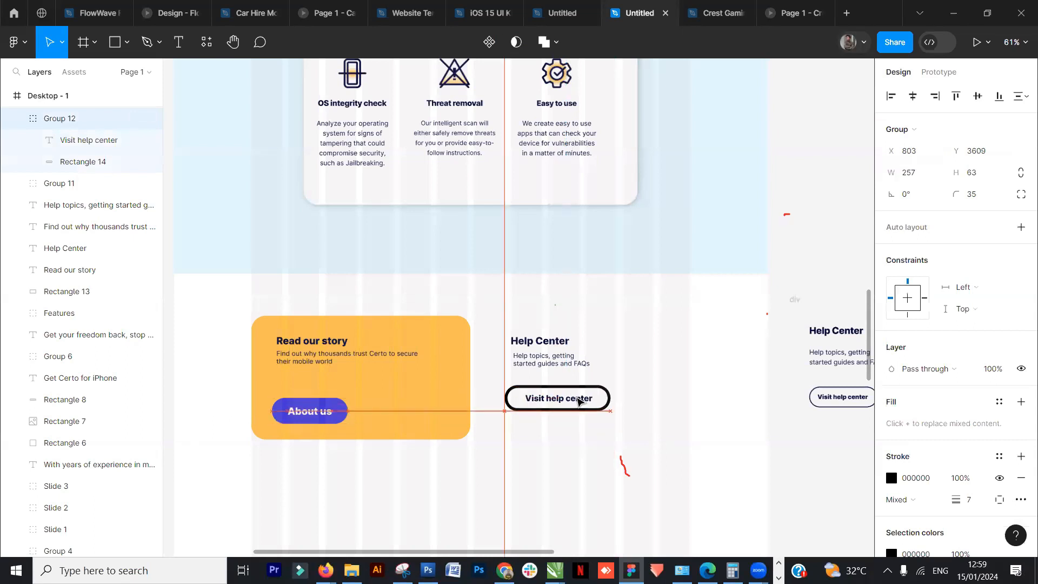
- Reduce the button rectangle's stroke weight to 4
{"action": "double_click", "coordinate": [605, 402]}
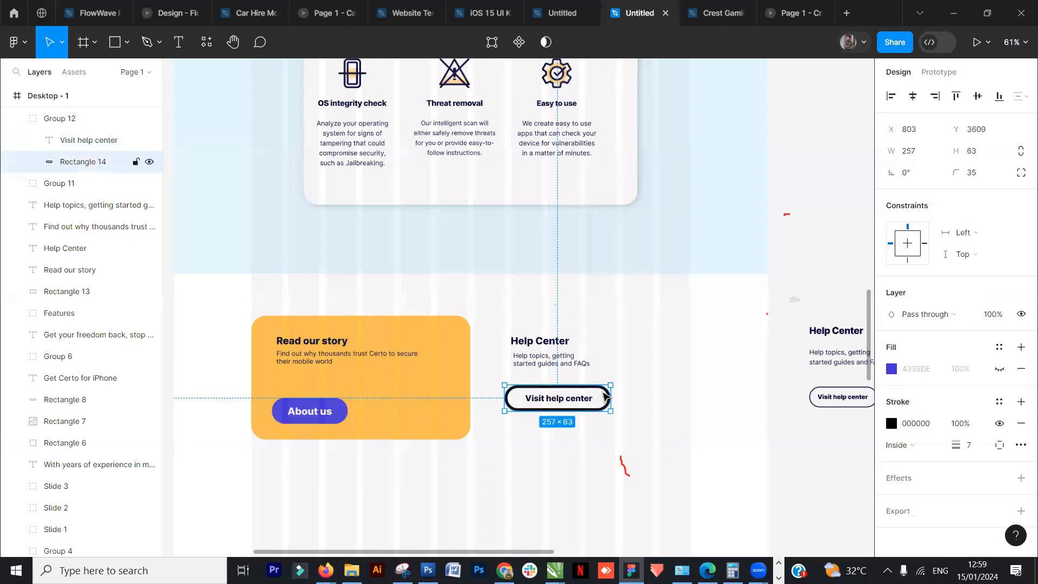
{"action": "double_click", "coordinate": [605, 402]}
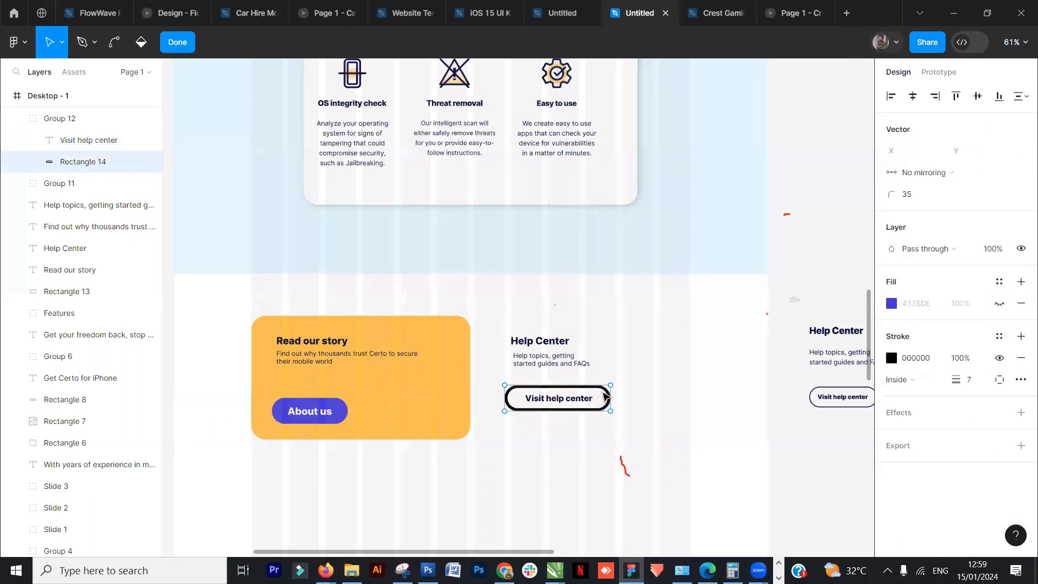
{"action": "left_click", "coordinate": [188, 43]}
{"action": "left_click_drag", "start_coordinate": [954, 445], "coordinate": [951, 447]}
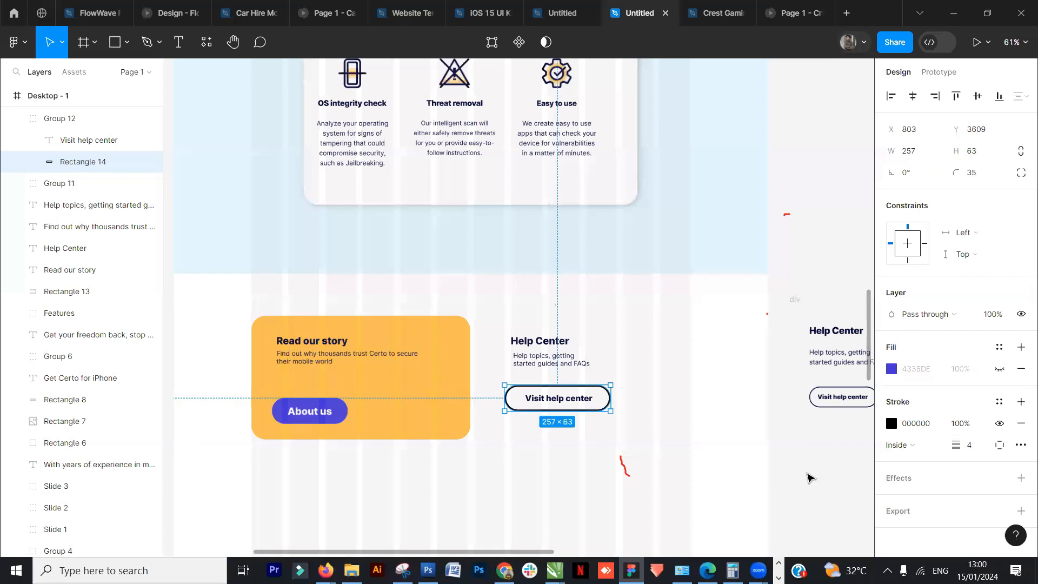
- Group the Help Center heading, description and Visit help center button together
{"action": "left_click", "coordinate": [749, 400]}
{"action": "scroll", "coordinate": [703, 332], "scroll_direction": "down", "scroll_amount": 3}
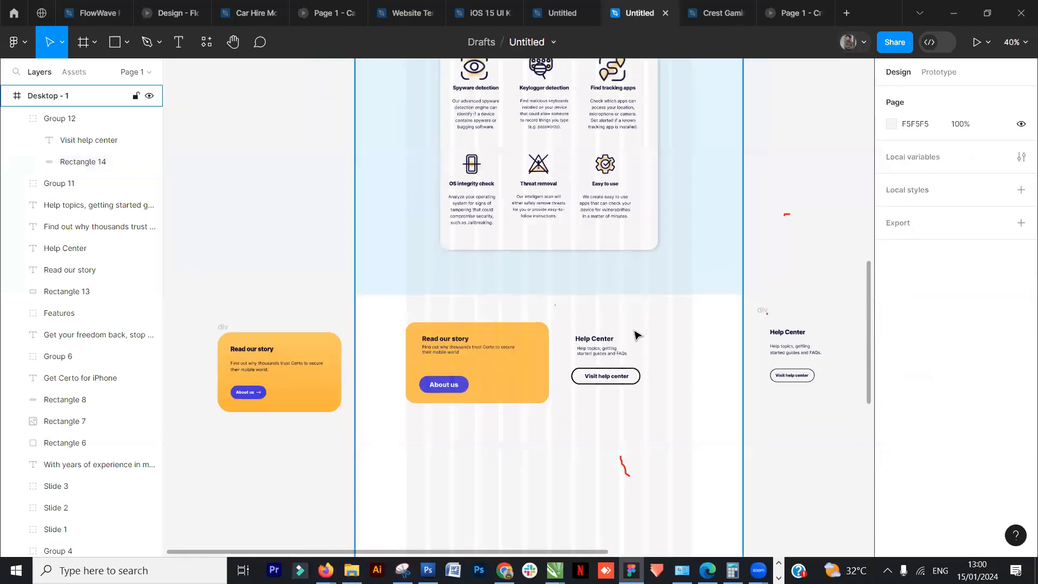
{"action": "left_click", "coordinate": [605, 339]}
{"action": "left_click", "coordinate": [627, 355], "text": "shift"}
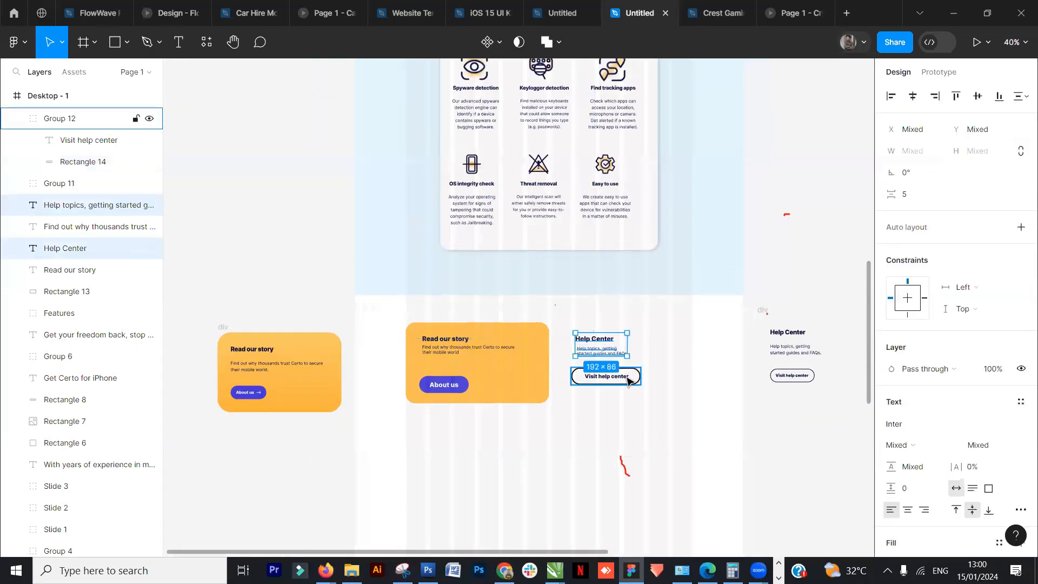
{"action": "left_click", "coordinate": [628, 378], "text": "shift"}
{"action": "key", "text": "ctrl+g"}
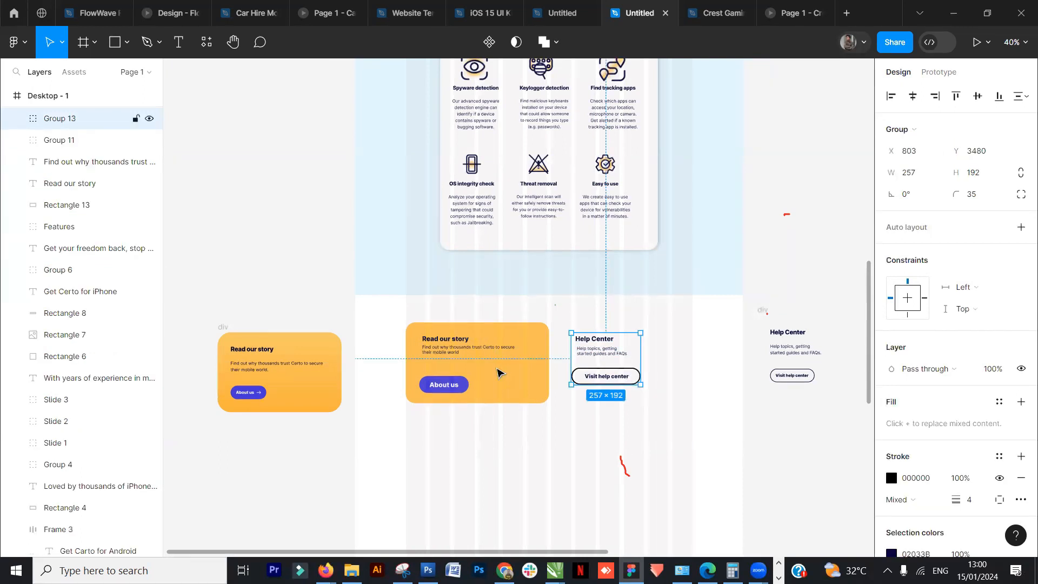
- Group the Read our story card's layers, then group that card together with the Help Center block
{"action": "left_click", "coordinate": [457, 340]}
{"action": "left_click", "coordinate": [492, 349], "text": "shift"}
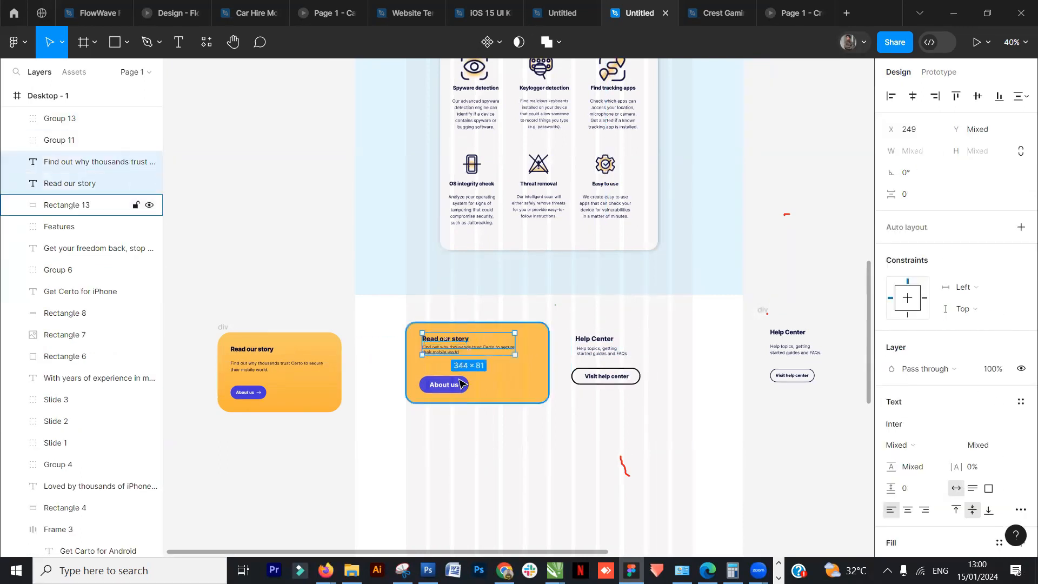
{"action": "left_click", "coordinate": [444, 385], "text": "shift"}
{"action": "left_click", "coordinate": [538, 390], "text": "shift"}
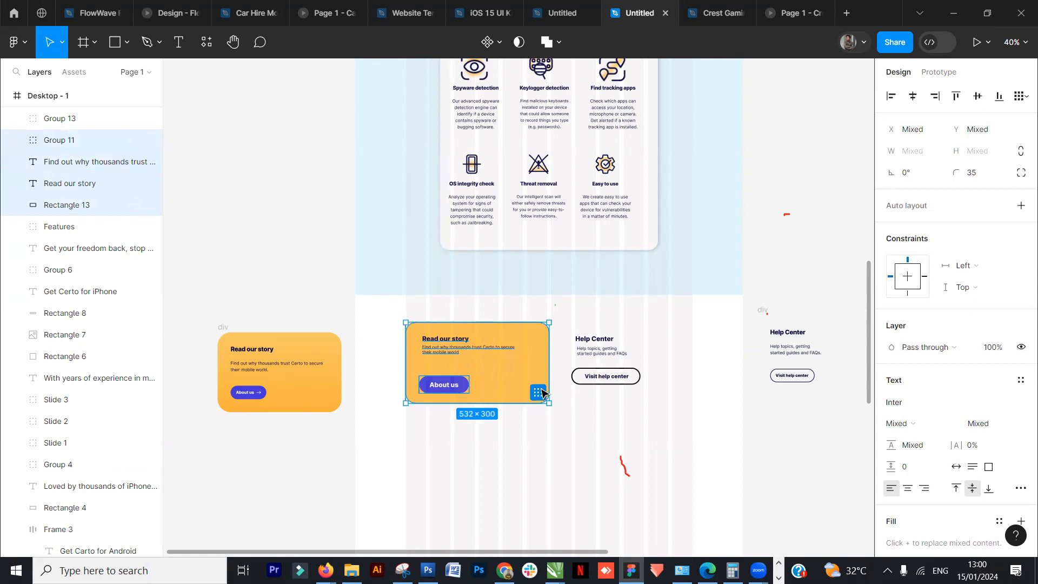
{"action": "key", "text": "ctrl+g"}
{"action": "left_click", "coordinate": [607, 360], "text": "shift"}
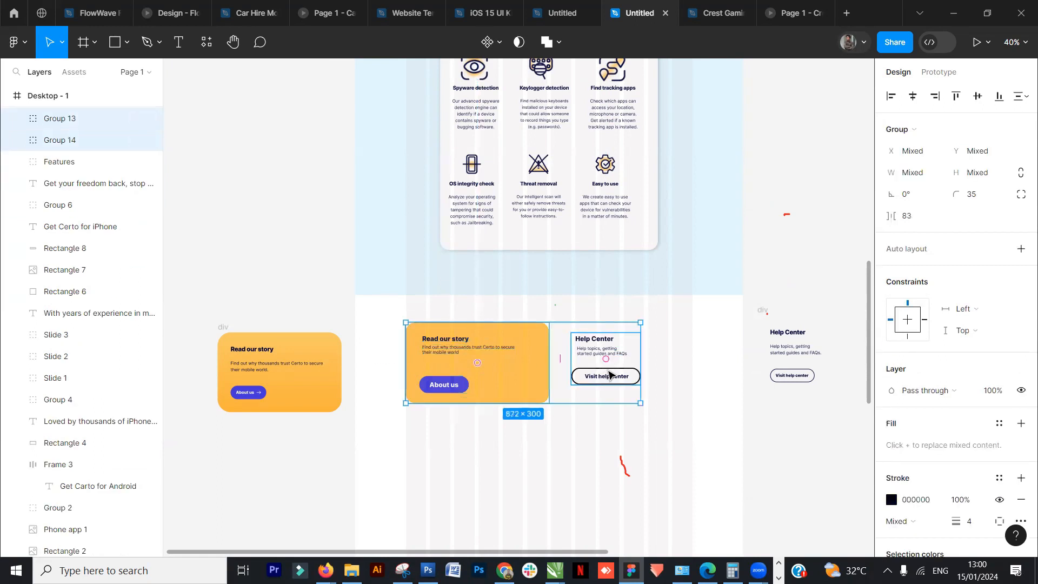
{"action": "key", "text": "ctrl+g"}
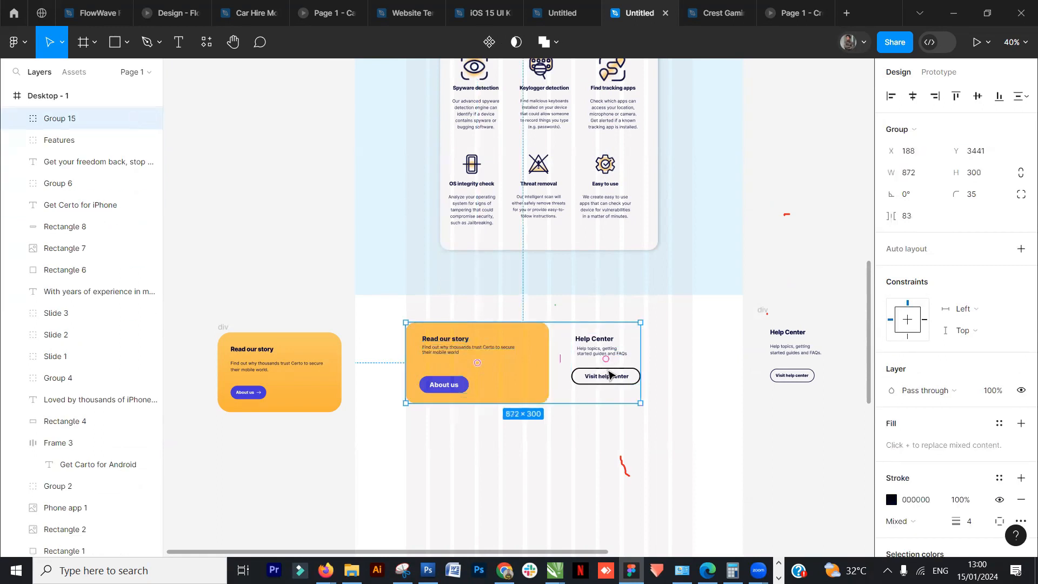
- Rename the combined group to Read Our Story & Help Center
{"action": "double_click", "coordinate": [56, 123]}
{"action": "type", "text": "Read Our Story & Help Center"}
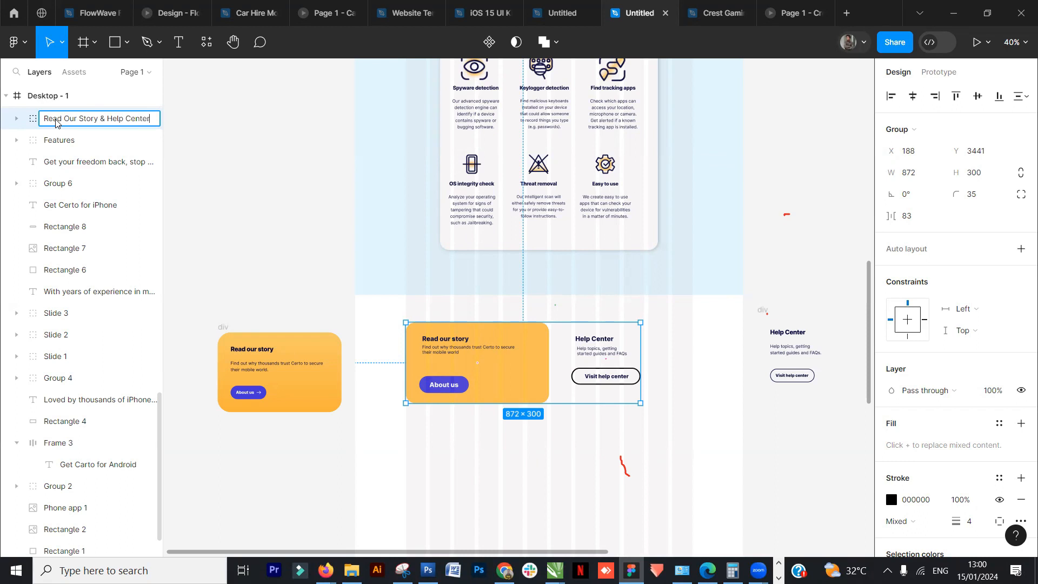
{"action": "left_click", "coordinate": [259, 253]}
{"action": "left_click", "coordinate": [484, 383]}
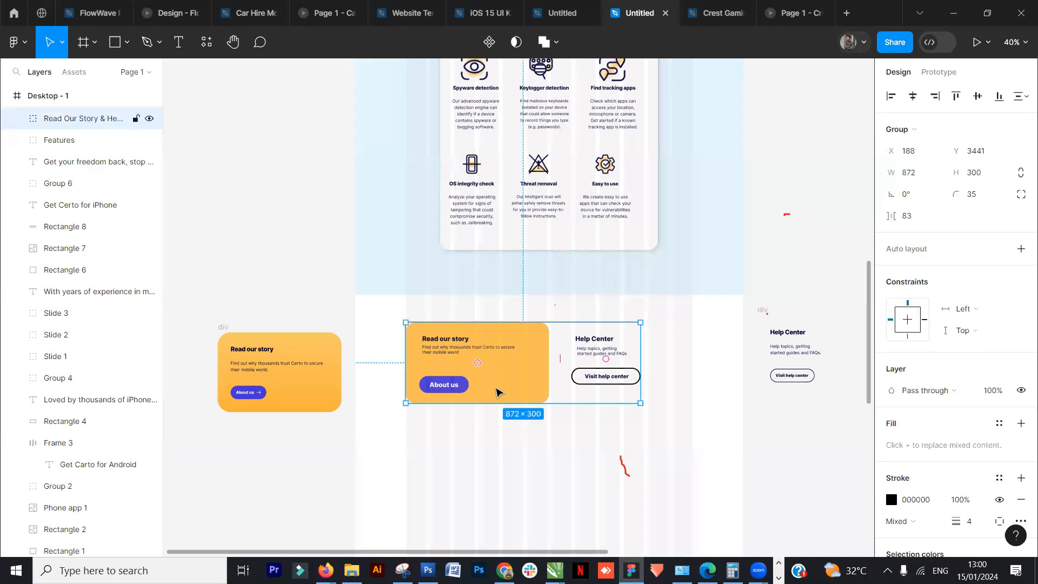
{"action": "scroll", "coordinate": [572, 366], "scroll_direction": "down", "scroll_amount": 2}
{"action": "left_click_drag", "start_coordinate": [791, 284], "coordinate": [582, 266]}
{"action": "key", "text": "Delete"}
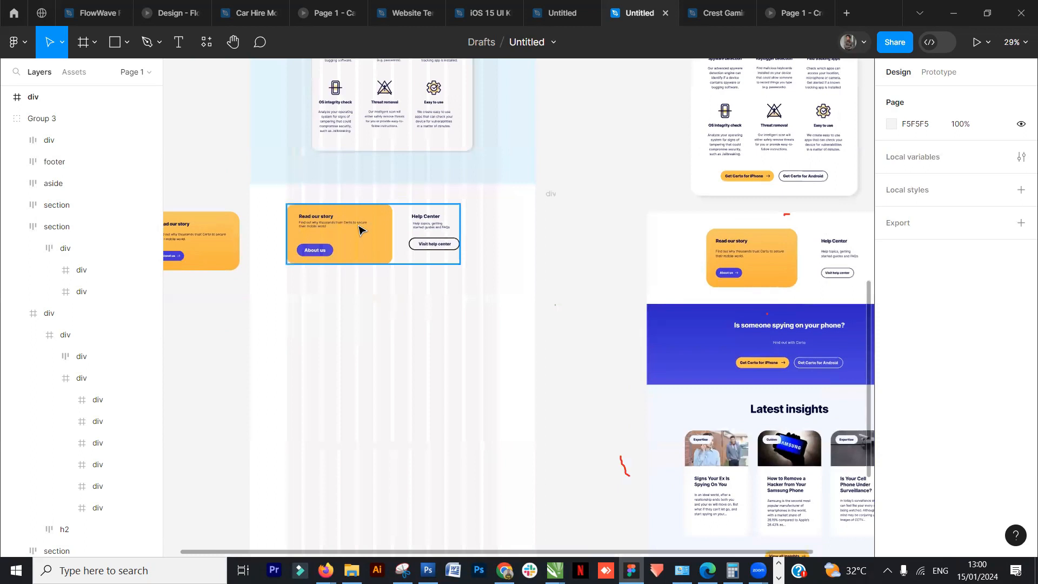
{"action": "left_click", "coordinate": [430, 244]}
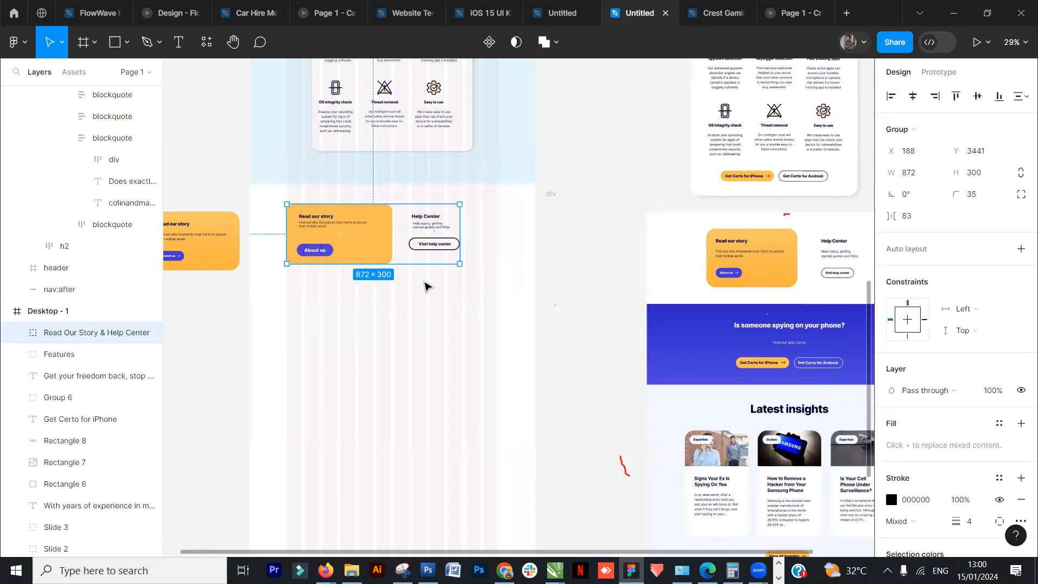
{"action": "left_click", "coordinate": [978, 98]}
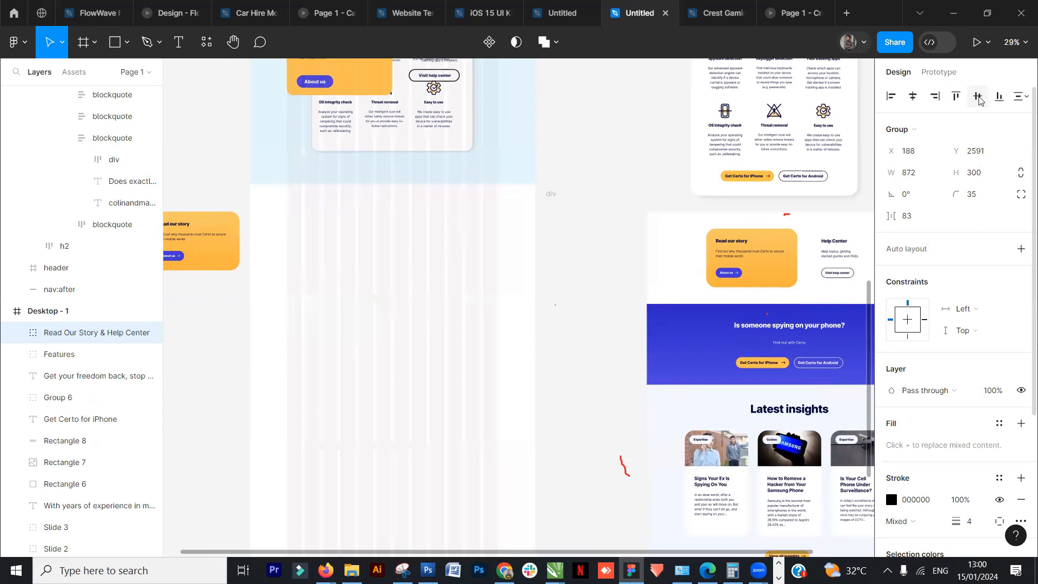
{"action": "left_click_drag", "start_coordinate": [351, 80], "coordinate": [380, 252]}
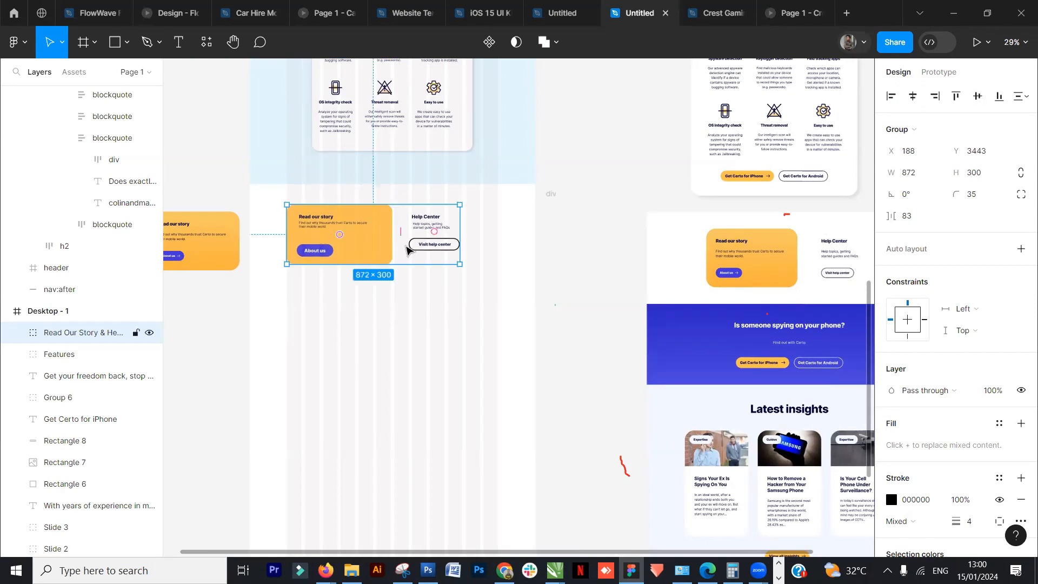
- Center the Read Our Story & Help Center group horizontally within the desktop frame
{"action": "left_click", "coordinate": [605, 251]}
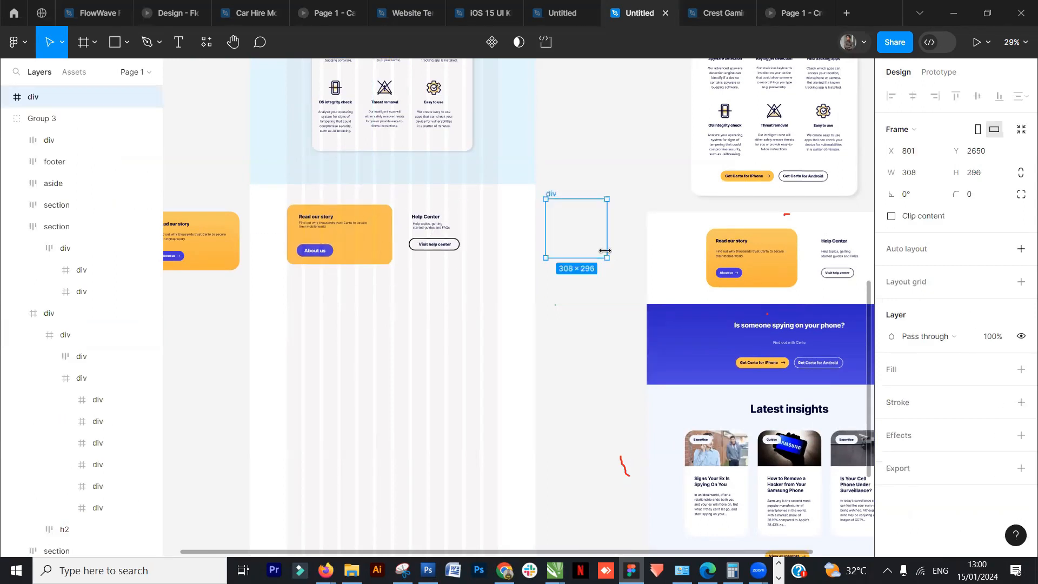
{"action": "left_click", "coordinate": [305, 232]}
{"action": "left_click", "coordinate": [554, 195]}
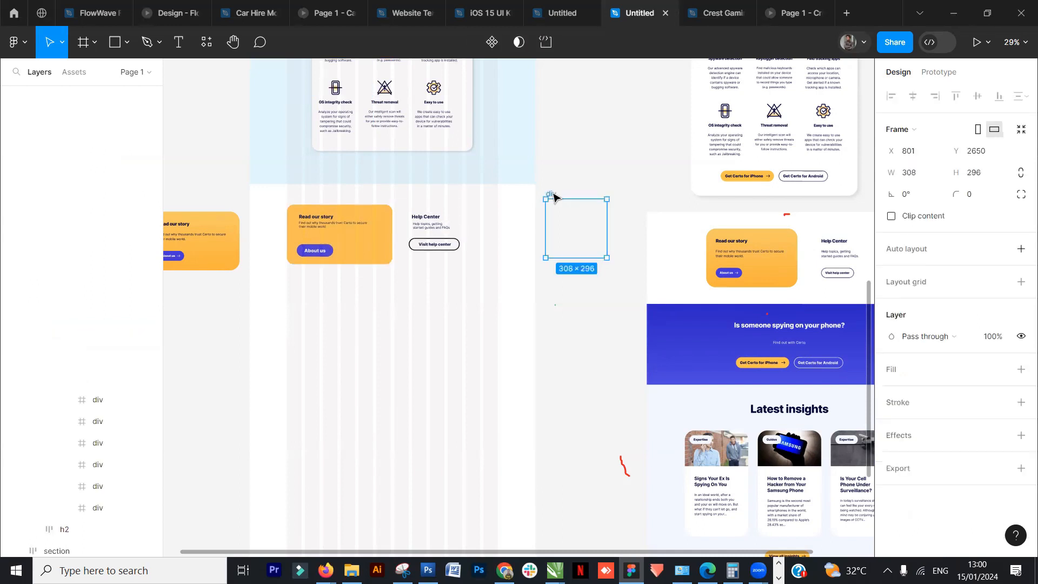
{"action": "key", "text": "Escape"}
{"action": "left_click", "coordinate": [332, 241]}
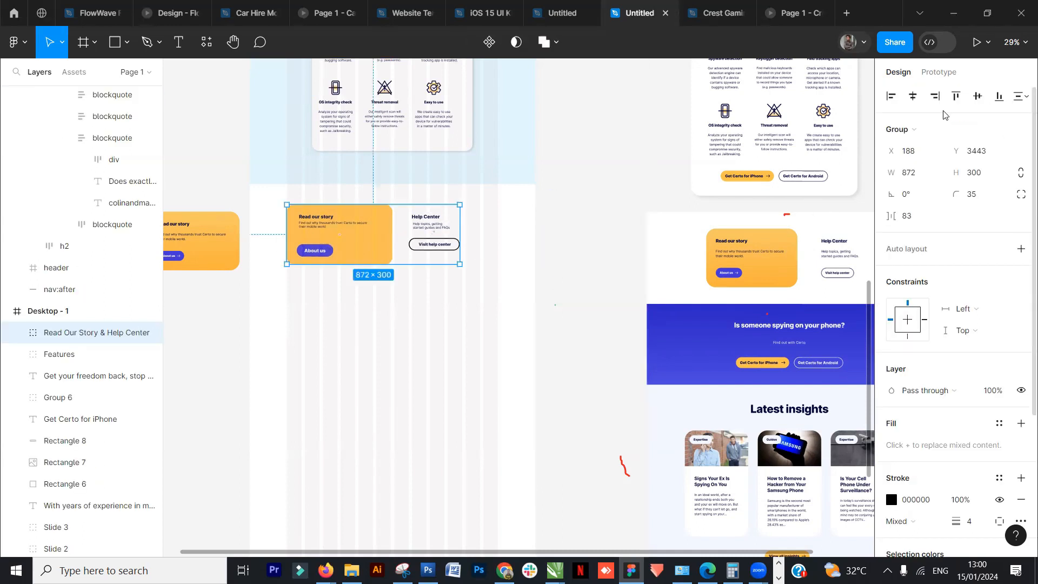
{"action": "left_click", "coordinate": [913, 96]}
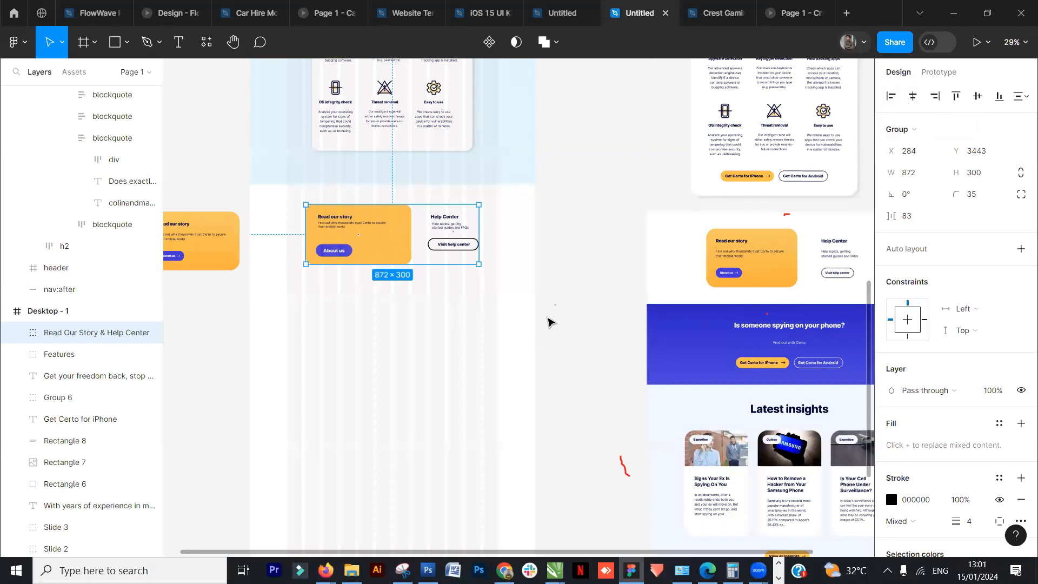
- Draw a full-width rectangle about 1440 × 436 below the group and fill it with blue 4335DE
{"action": "scroll", "coordinate": [551, 321], "scroll_direction": "down", "scroll_amount": 1}
{"action": "left_click", "coordinate": [107, 48]}
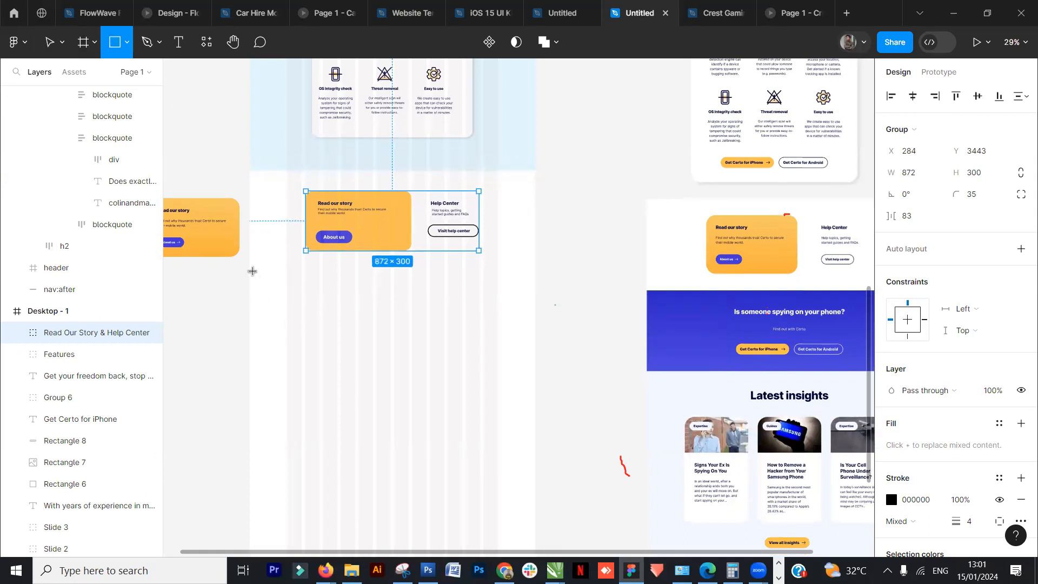
{"action": "mouse_move", "coordinate": [249, 265]}
{"action": "left_mouse_down"}
{"action": "mouse_move", "coordinate": [504, 356]}
{"action": "mouse_move", "coordinate": [551, 353]}
{"action": "mouse_move", "coordinate": [535, 351]}
{"action": "left_mouse_up"}
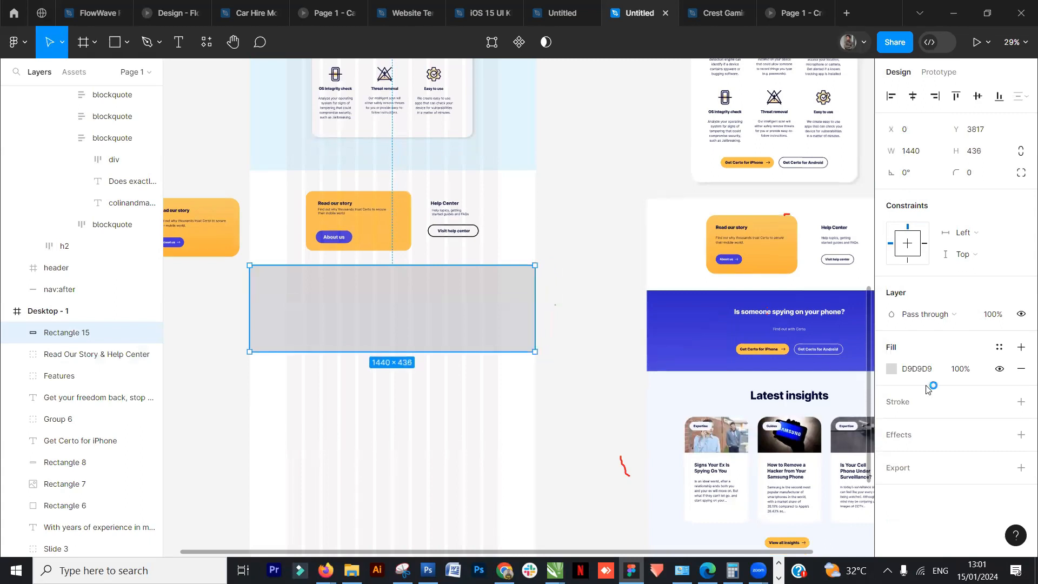
{"action": "left_click", "coordinate": [892, 368]}
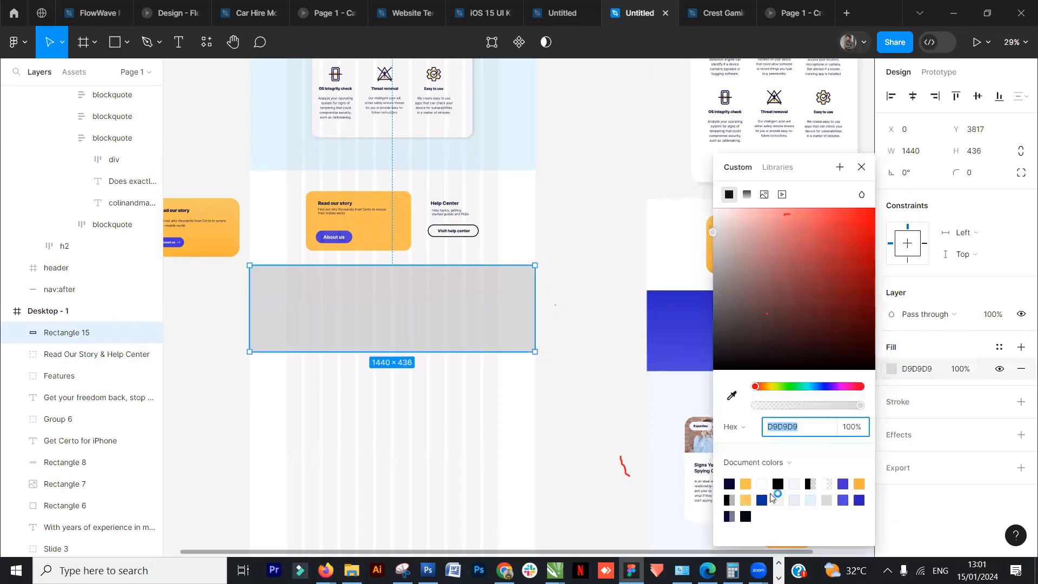
{"action": "left_click", "coordinate": [843, 483]}
{"action": "left_click", "coordinate": [557, 377]}
- Stretch the blue rectangle's height to about 477 px
{"action": "left_click", "coordinate": [411, 346]}
{"action": "left_click_drag", "start_coordinate": [411, 352], "coordinate": [411, 359]}
{"action": "left_click_drag", "start_coordinate": [591, 327], "coordinate": [546, 254]}
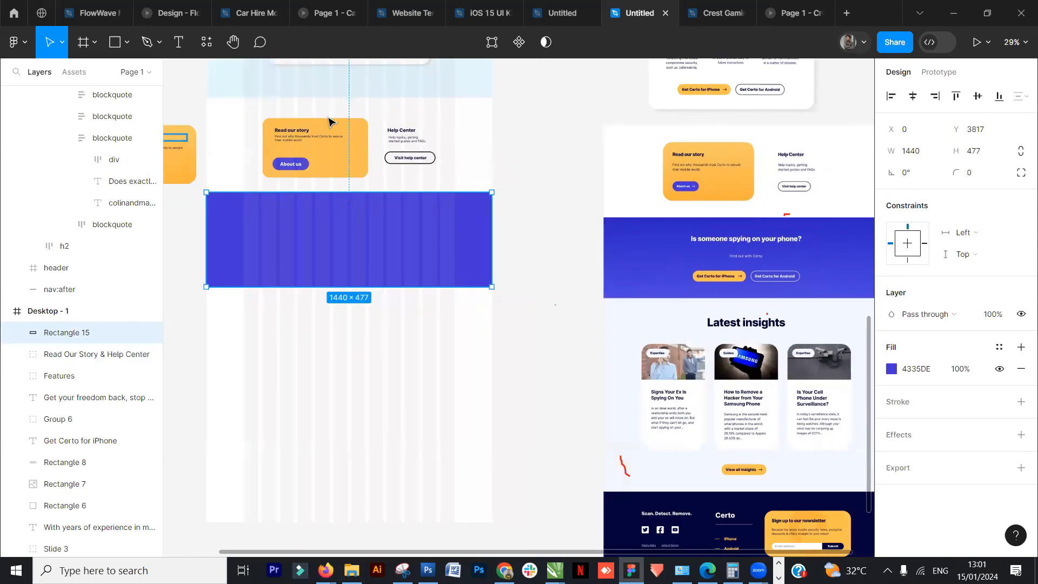
- Duplicate the Read our story heading onto the blue rectangle and bring the copy to the front
{"action": "double_click", "coordinate": [304, 137]}
{"action": "double_click", "coordinate": [304, 135]}
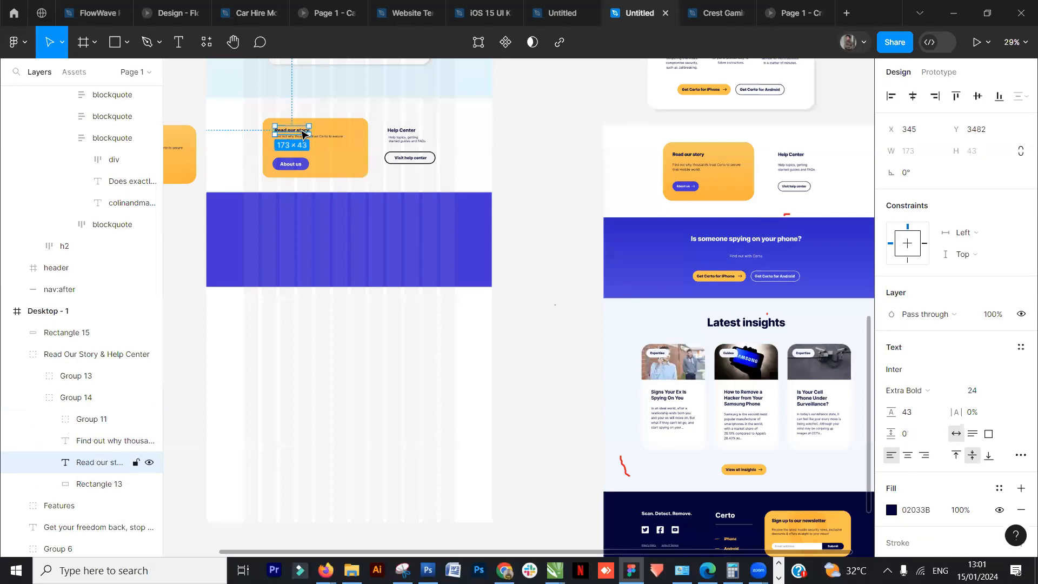
{"action": "left_click_drag", "start_coordinate": [304, 134], "coordinate": [318, 221]}
{"action": "right_click", "coordinate": [318, 221]}
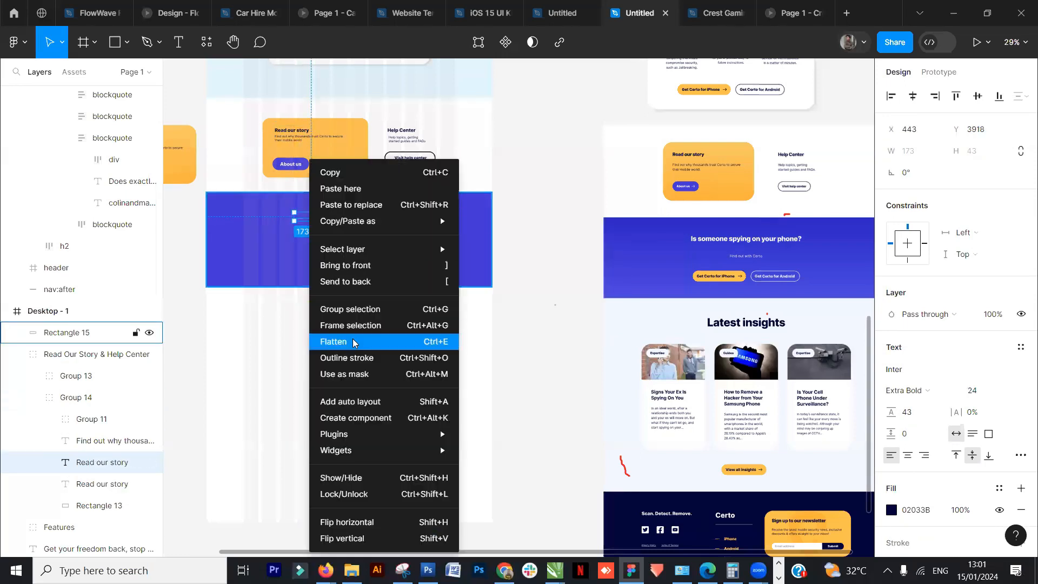
{"action": "left_click", "coordinate": [359, 264]}
- Enlarge the blue rectangle to about 1520 × 531 and send it to the back
{"action": "left_click_drag", "start_coordinate": [425, 231], "coordinate": [352, 231]}
{"action": "left_click_drag", "start_coordinate": [427, 305], "coordinate": [557, 249]}
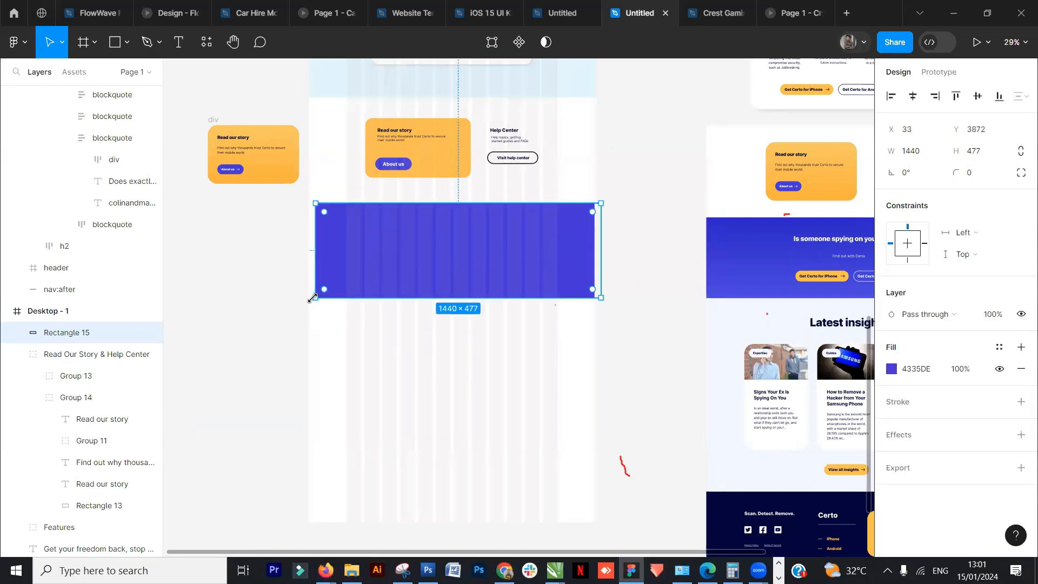
{"action": "left_click_drag", "start_coordinate": [316, 297], "coordinate": [300, 309]}
{"action": "right_click", "coordinate": [413, 254]}
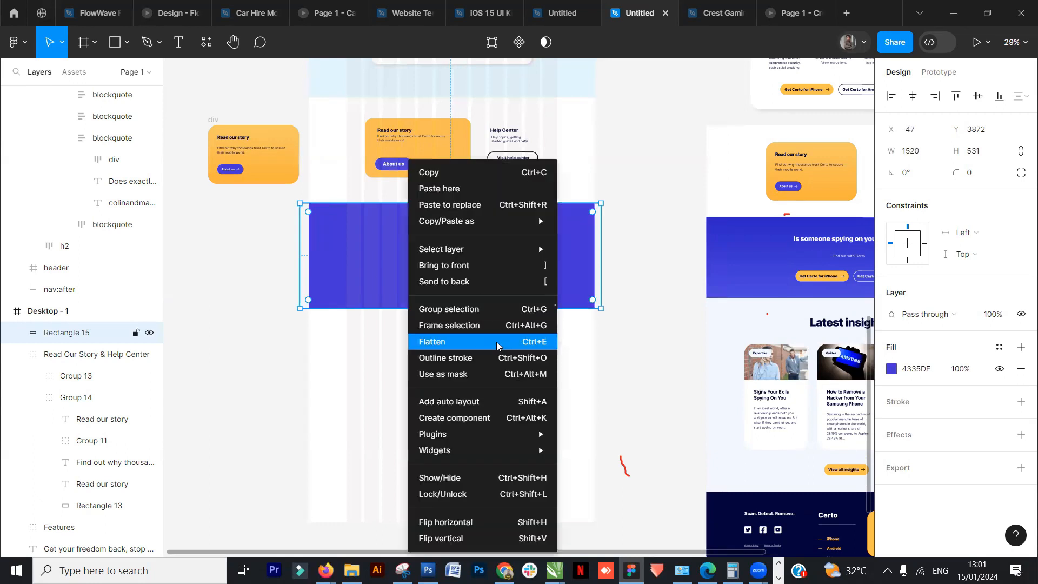
{"action": "left_click", "coordinate": [468, 282]}
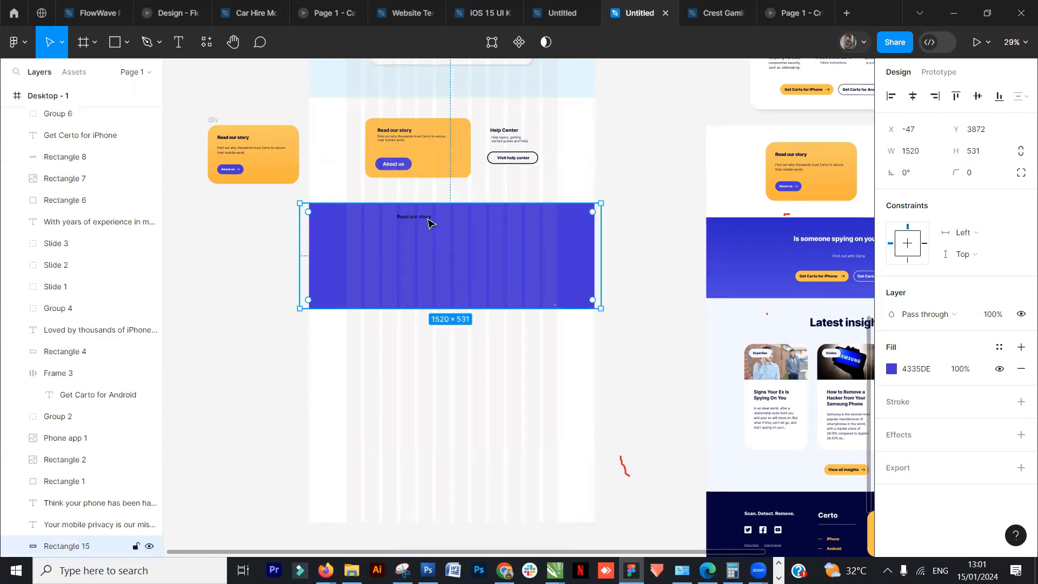
- Ungroup the Read Our Story & Help Center group and then the Read our story card group
{"action": "right_click", "coordinate": [418, 169]}
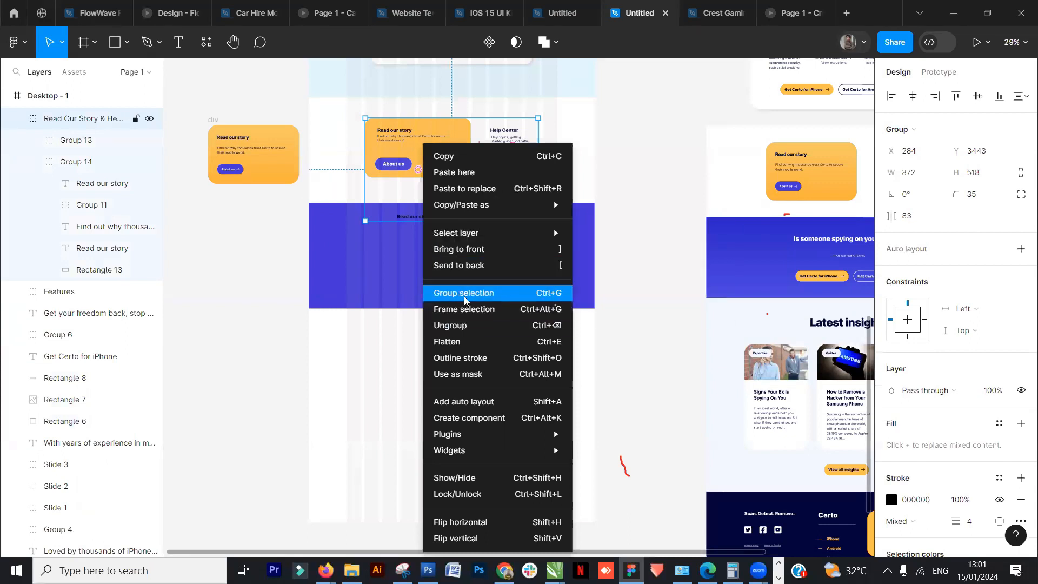
{"action": "left_click", "coordinate": [462, 325]}
{"action": "left_click", "coordinate": [674, 204]}
{"action": "left_click", "coordinate": [420, 217]}
{"action": "right_click", "coordinate": [421, 215]}
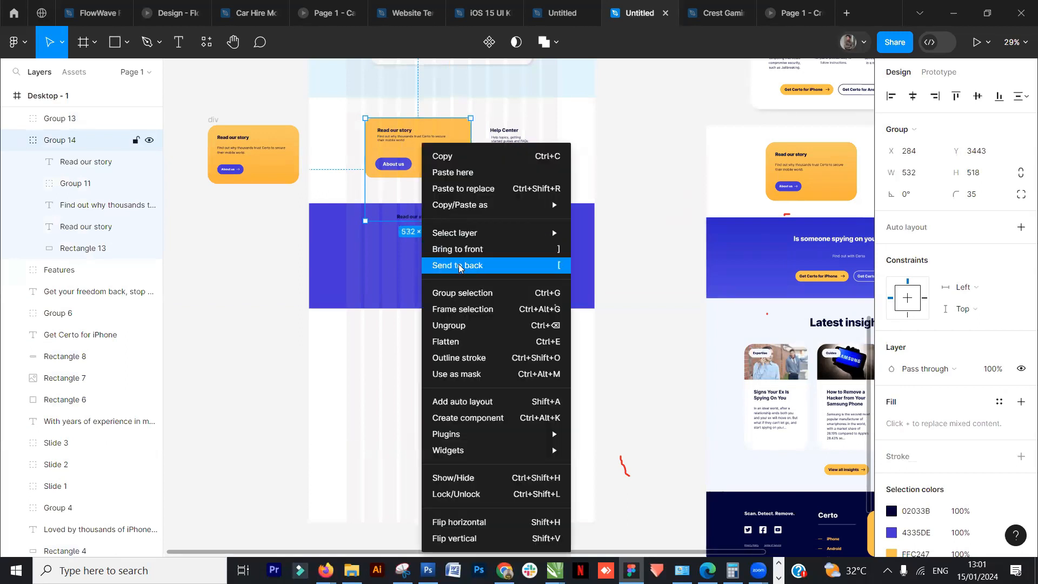
{"action": "left_click", "coordinate": [458, 324]}
- Replace the copied heading's text with Is
{"action": "left_click", "coordinate": [422, 233]}
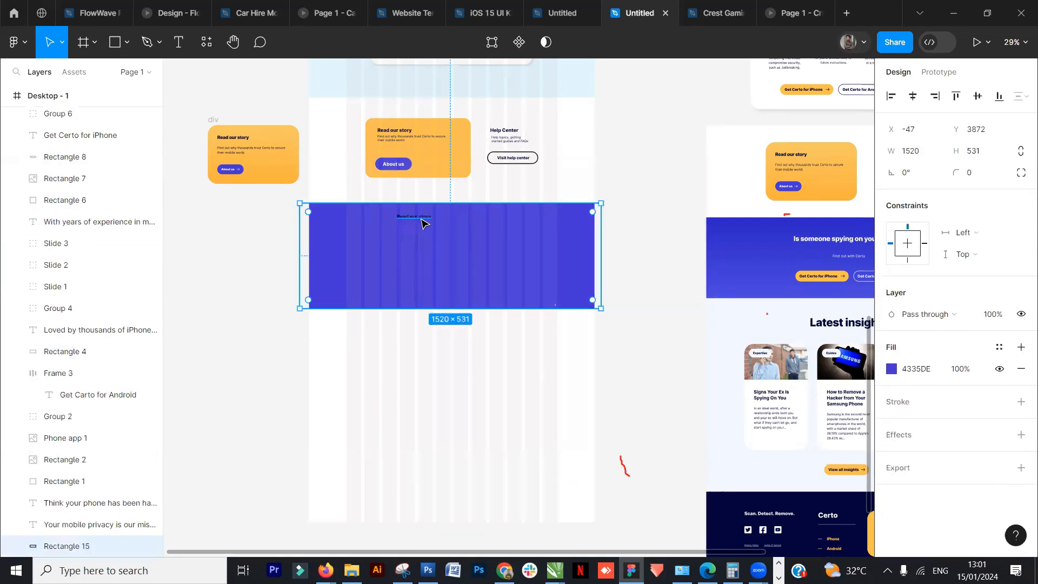
{"action": "left_click", "coordinate": [420, 220]}
{"action": "double_click", "coordinate": [420, 219]}
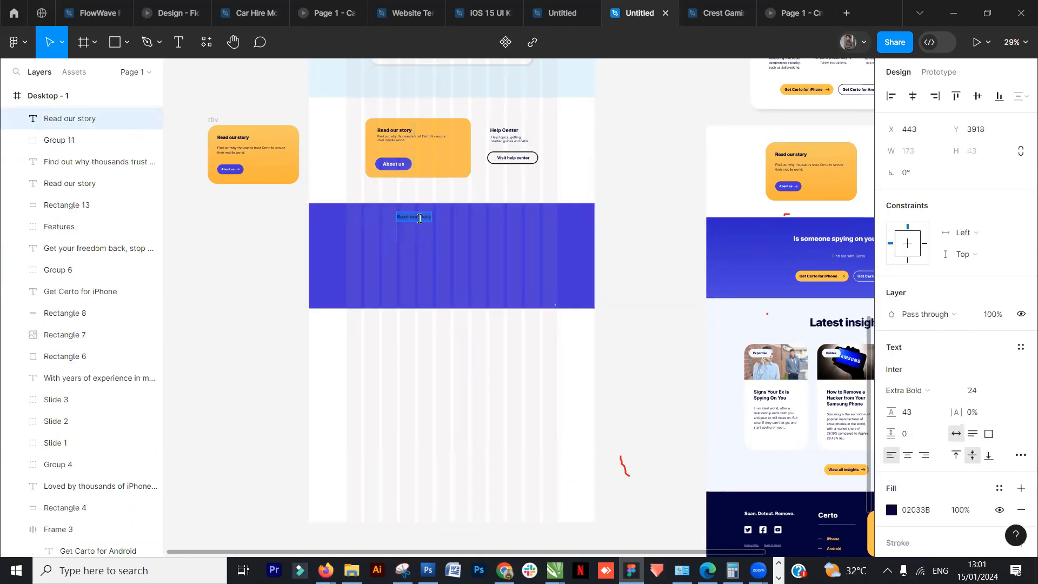
{"action": "type", "text": "Is"}
{"action": "key", "text": "Escape"}
- Set the copied heading's fill colour to white FFFFFF
{"action": "left_click_drag", "start_coordinate": [680, 289], "coordinate": [521, 324]}
{"action": "left_click", "coordinate": [486, 295]}
{"action": "scroll", "coordinate": [365, 290], "scroll_direction": "up", "scroll_amount": 2}
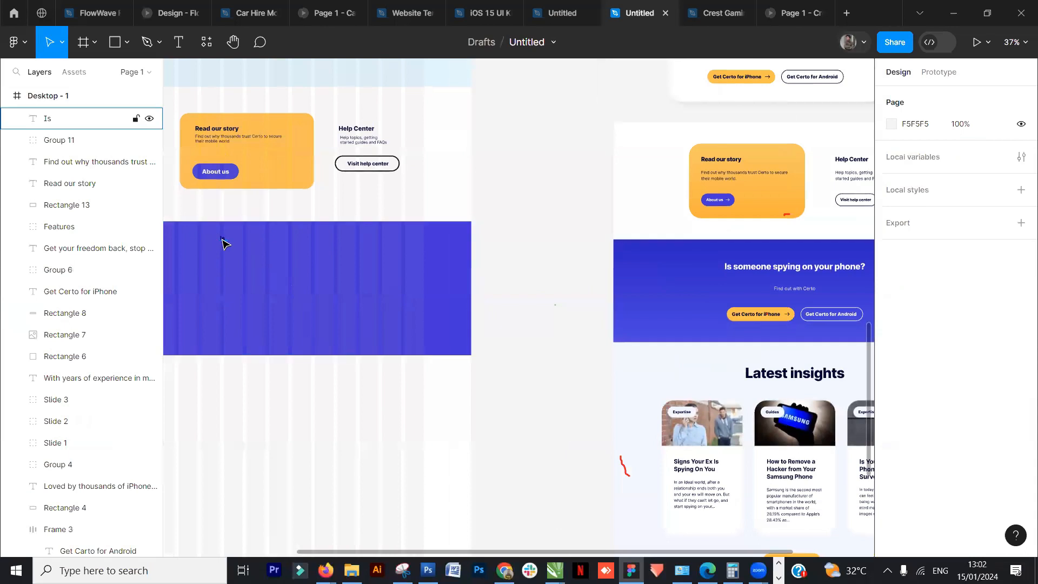
{"action": "left_click", "coordinate": [221, 238]}
{"action": "left_click", "coordinate": [891, 511]}
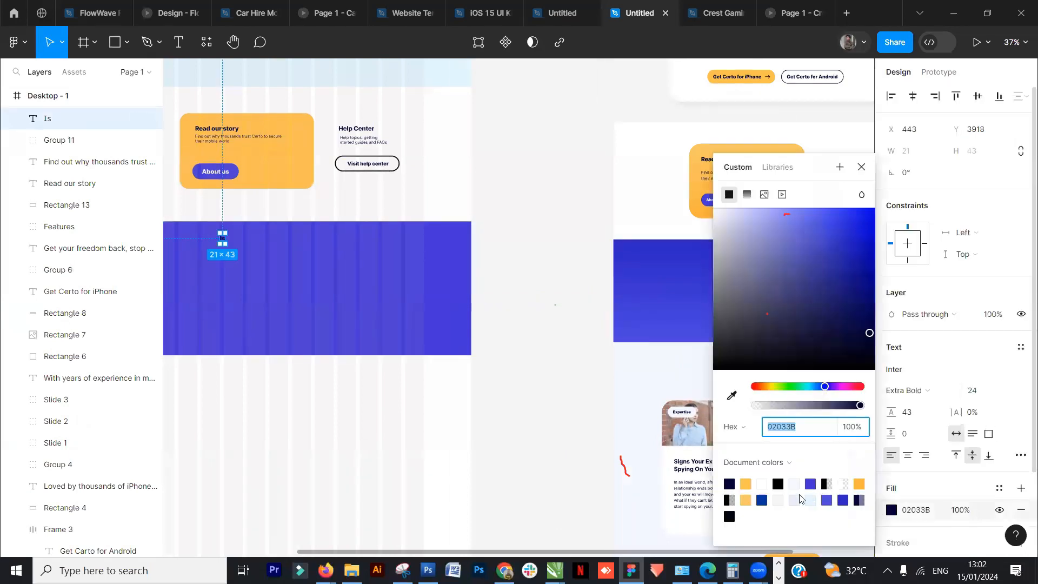
{"action": "left_click", "coordinate": [770, 481]}
{"action": "left_click", "coordinate": [545, 286]}
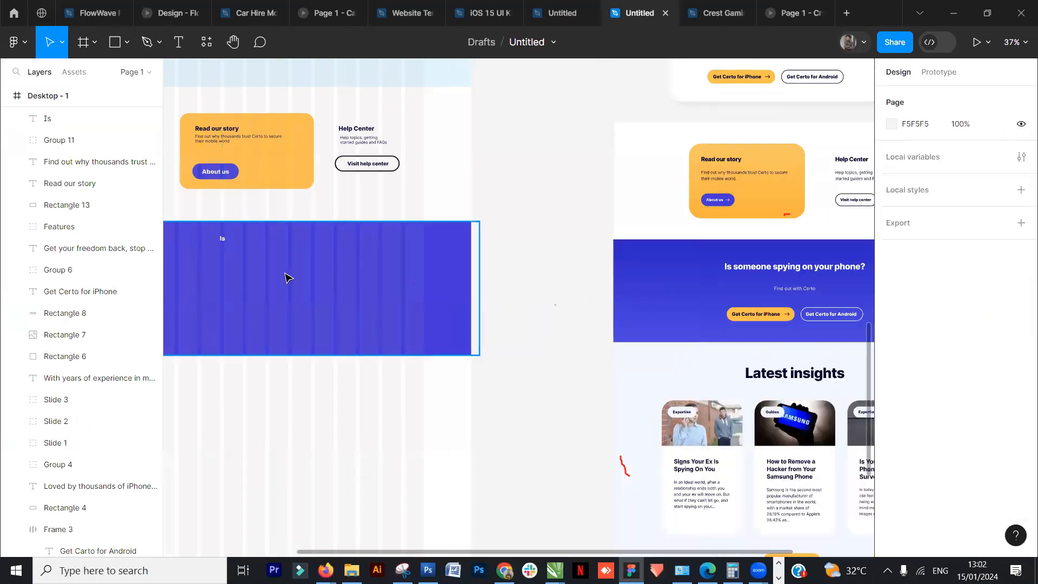
- Retype the heading on the blue rectangle as Is someone spying on your phone?
{"action": "left_click", "coordinate": [222, 239]}
{"action": "key", "text": "BackSpace"}
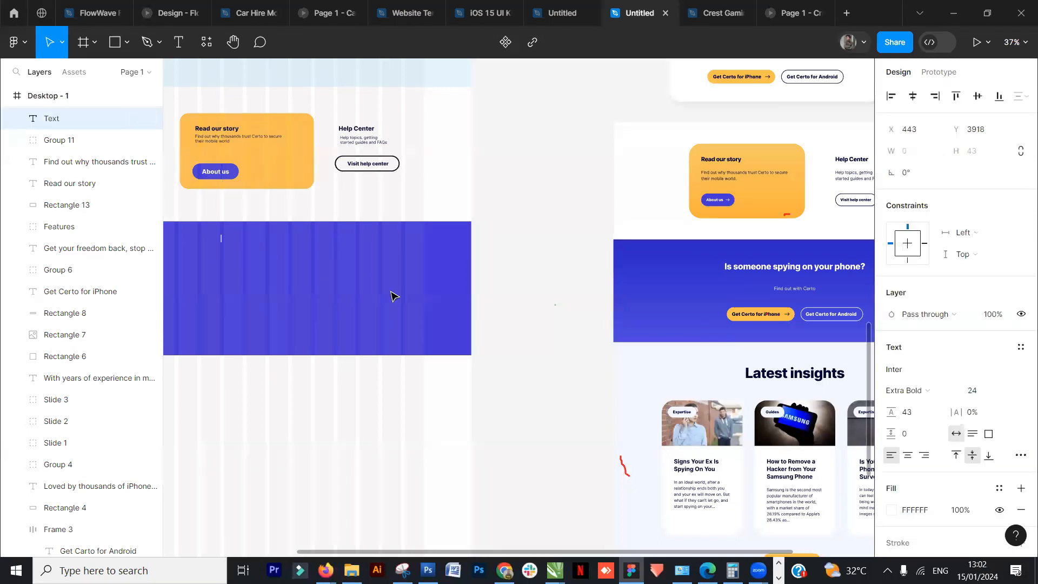
{"action": "type", "text": "Is someone spying o"}
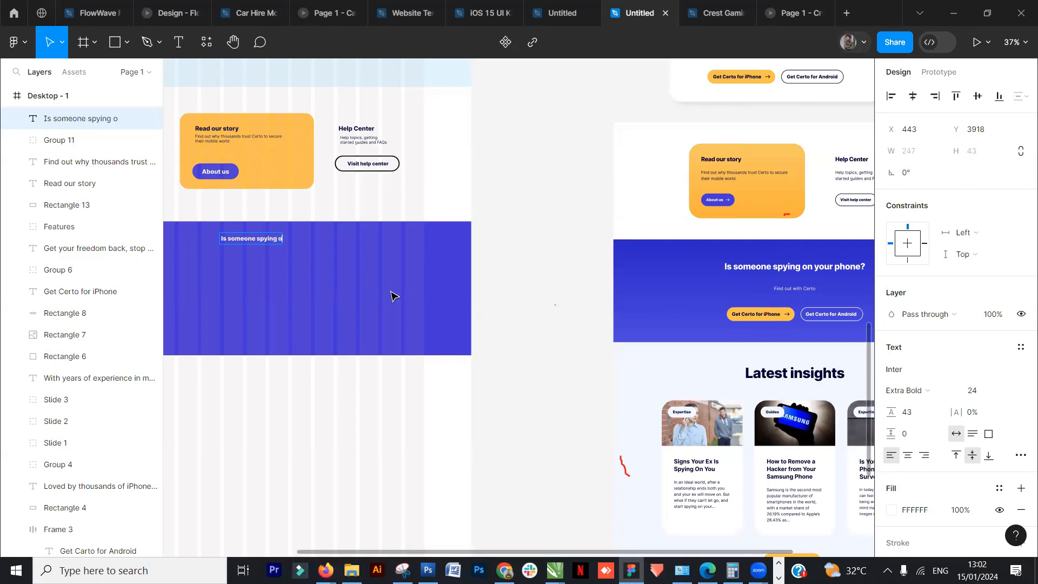
{"action": "type", "text": "phone?"}
{"action": "left_click", "coordinate": [510, 250]}
{"action": "left_click", "coordinate": [547, 236]}
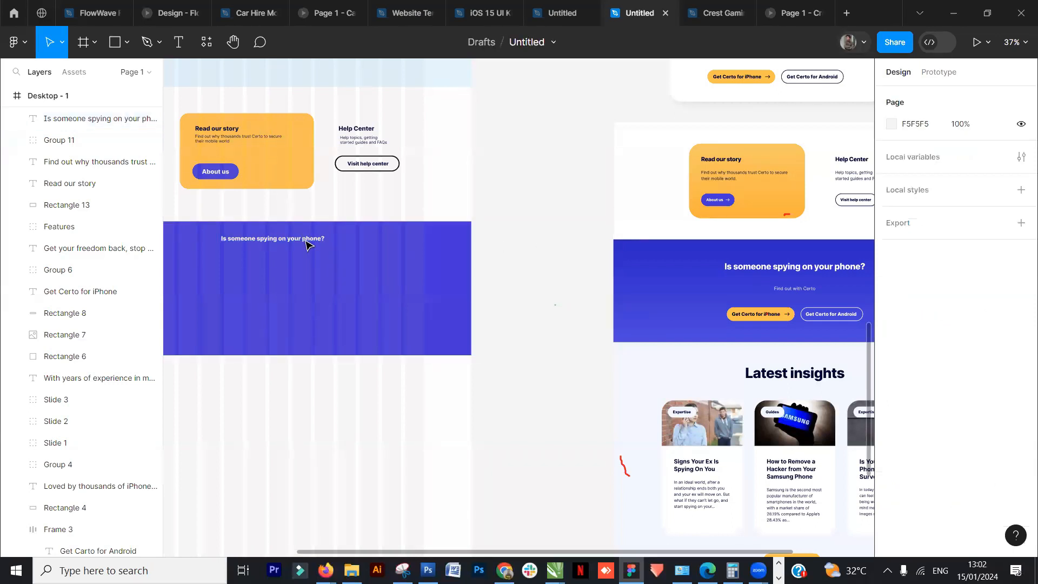
- Set the Is someone spying on your phone? heading's font size to 36
{"action": "left_click", "coordinate": [303, 244]}
{"action": "left_click", "coordinate": [1009, 393]}
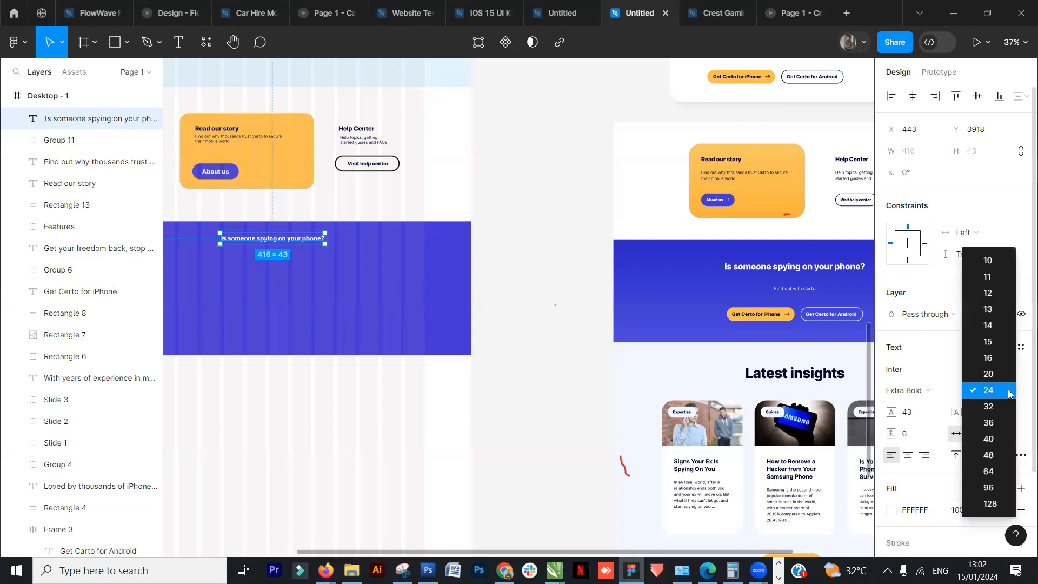
{"action": "left_click", "coordinate": [967, 424]}
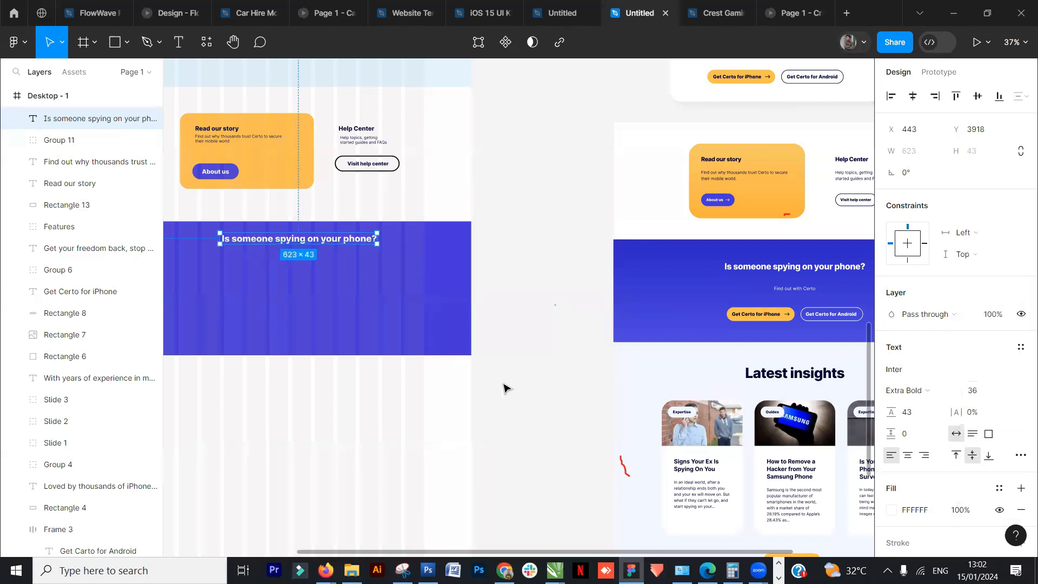
- Centre the Is someone spying on your phone? heading horizontally within the blue banner
{"action": "scroll", "coordinate": [595, 387], "scroll_direction": "left", "scroll_amount": 3}
{"action": "left_click", "coordinate": [912, 97]}
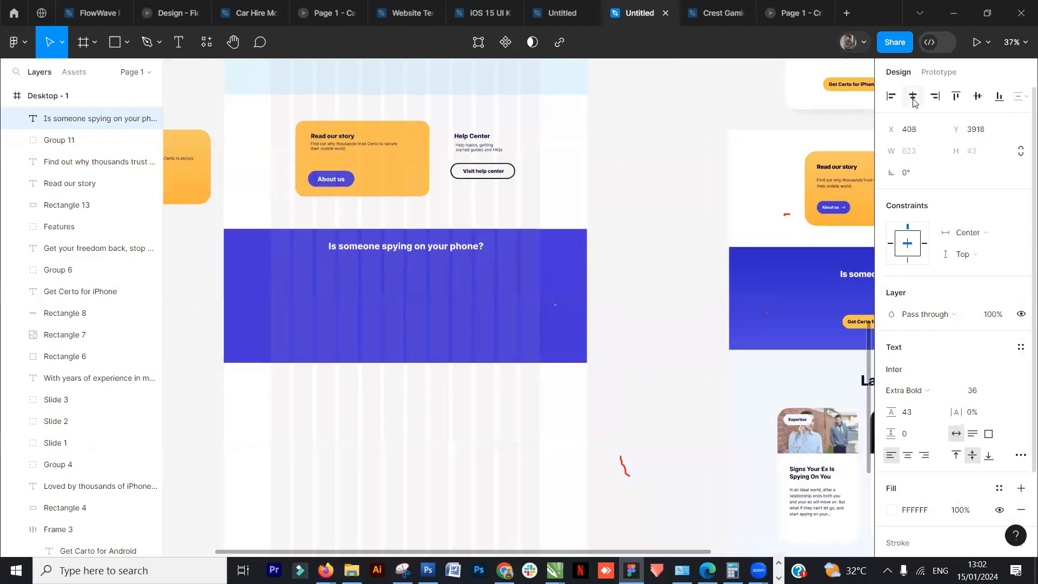
- Duplicate the heading and place the copy below it inside the blue banner
{"action": "left_click_drag", "start_coordinate": [644, 322], "coordinate": [550, 260]}
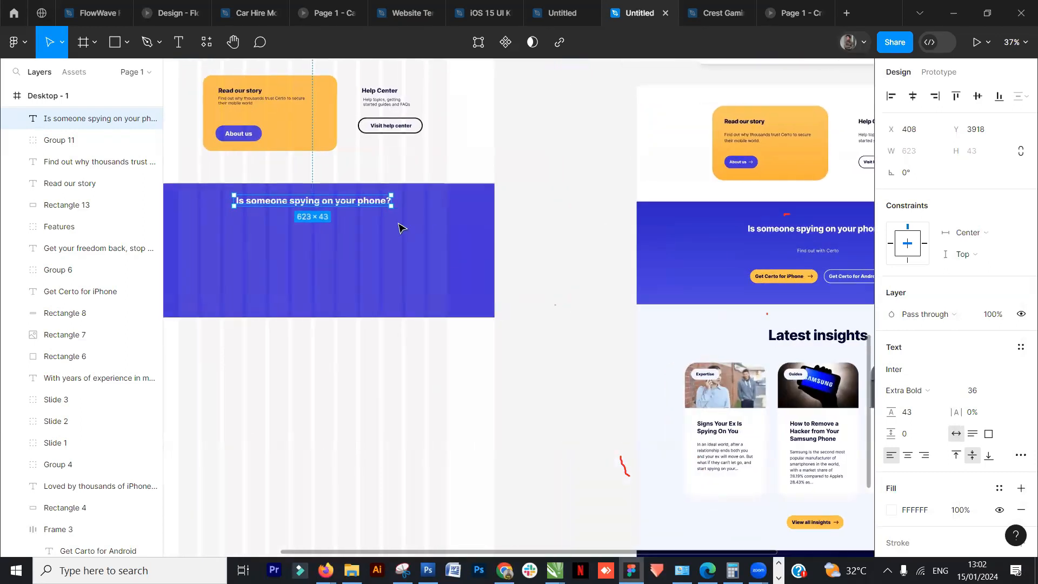
{"action": "left_click_drag", "start_coordinate": [367, 205], "coordinate": [365, 251]}
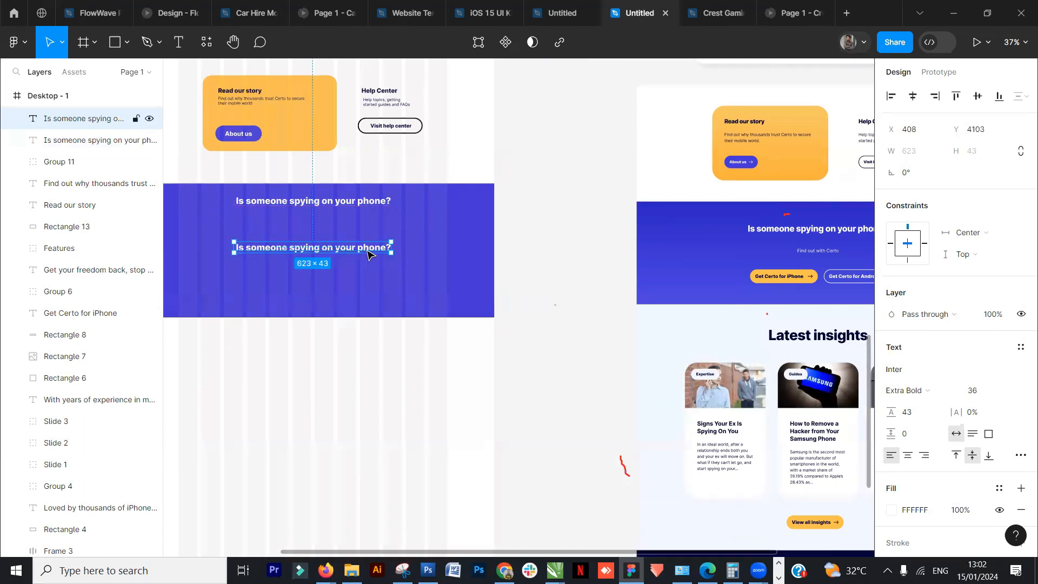
- Replace the copied heading's text with Find out with certo
{"action": "double_click", "coordinate": [367, 248]}
{"action": "type", "text": "Find ou"}
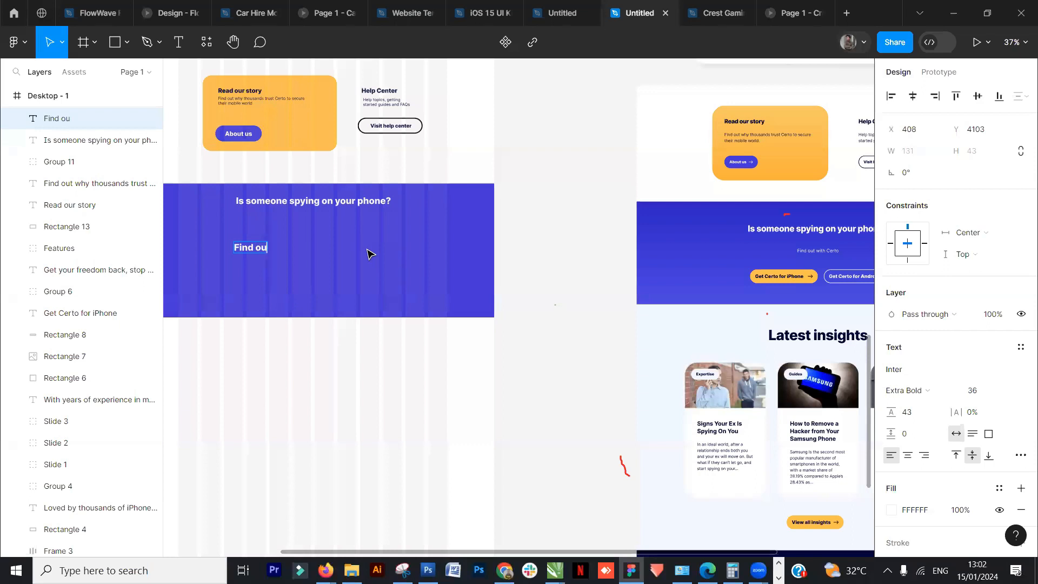
{"action": "type", "text": "t with certo"}
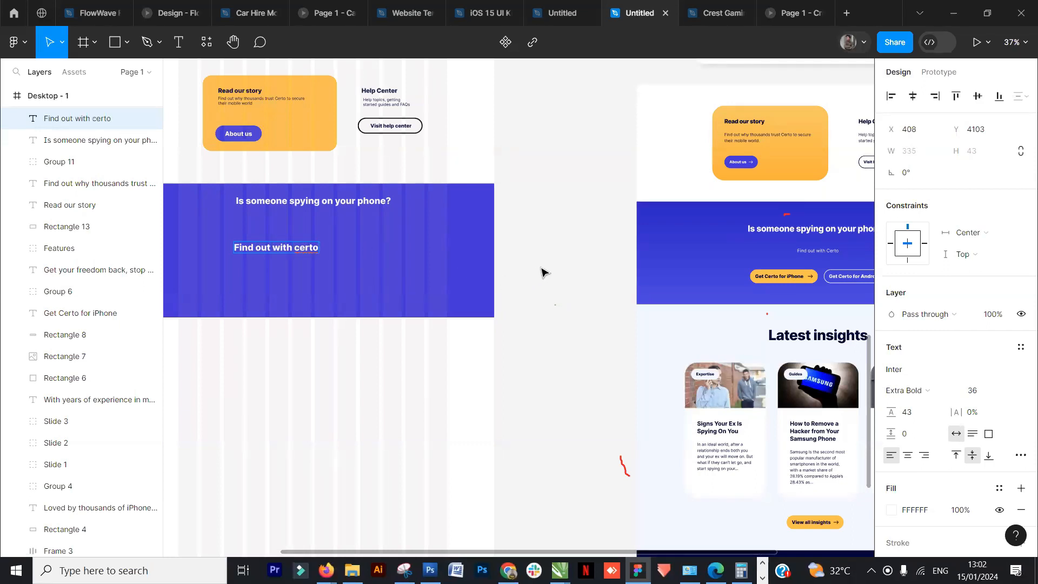
{"action": "key", "text": "Escape"}
- Set the Find out with certo text to Regular weight and size 32, centring it horizontally in the banner
{"action": "left_click", "coordinate": [912, 96]}
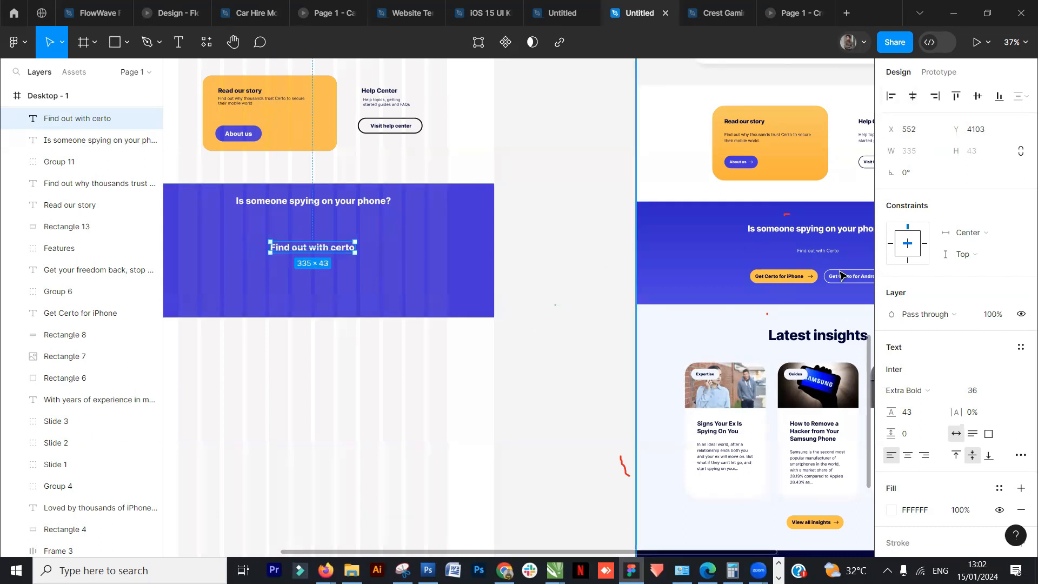
{"action": "left_click", "coordinate": [945, 392]}
{"action": "left_click", "coordinate": [787, 418]}
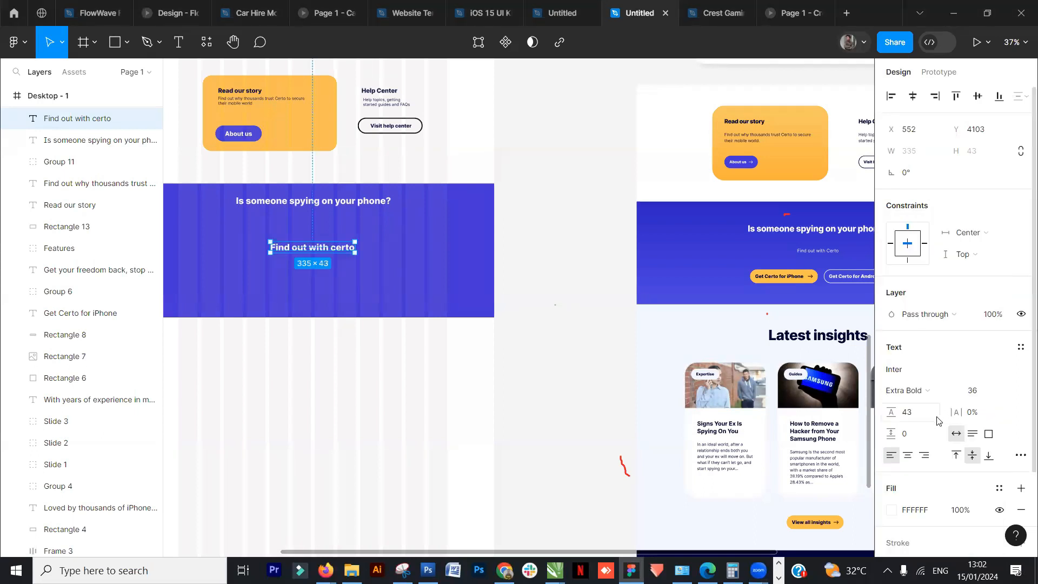
{"action": "left_click", "coordinate": [916, 390]}
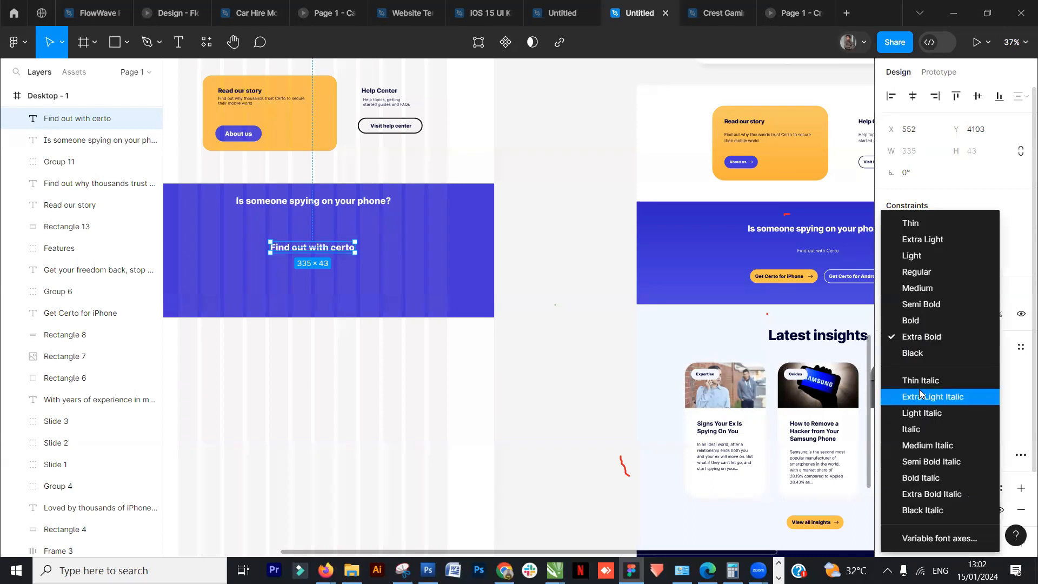
{"action": "left_click", "coordinate": [926, 272]}
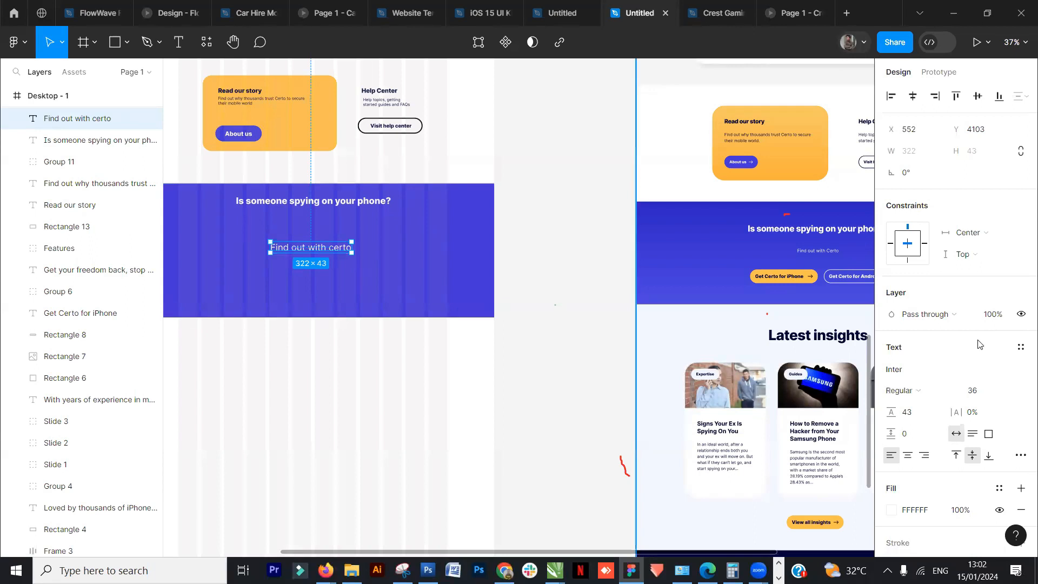
{"action": "left_click", "coordinate": [998, 391]}
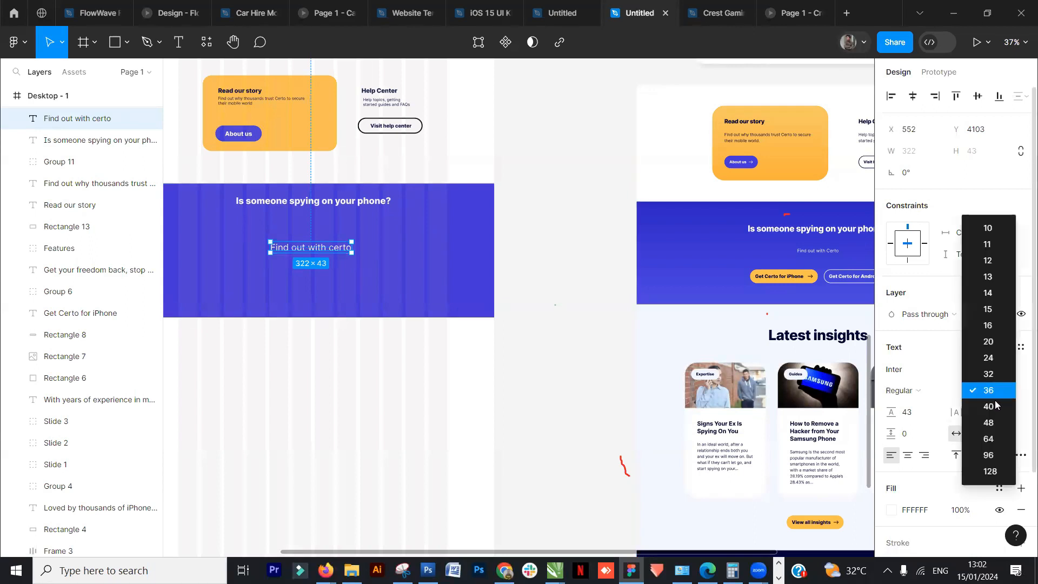
{"action": "left_click", "coordinate": [989, 373]}
{"action": "left_click", "coordinate": [912, 101]}
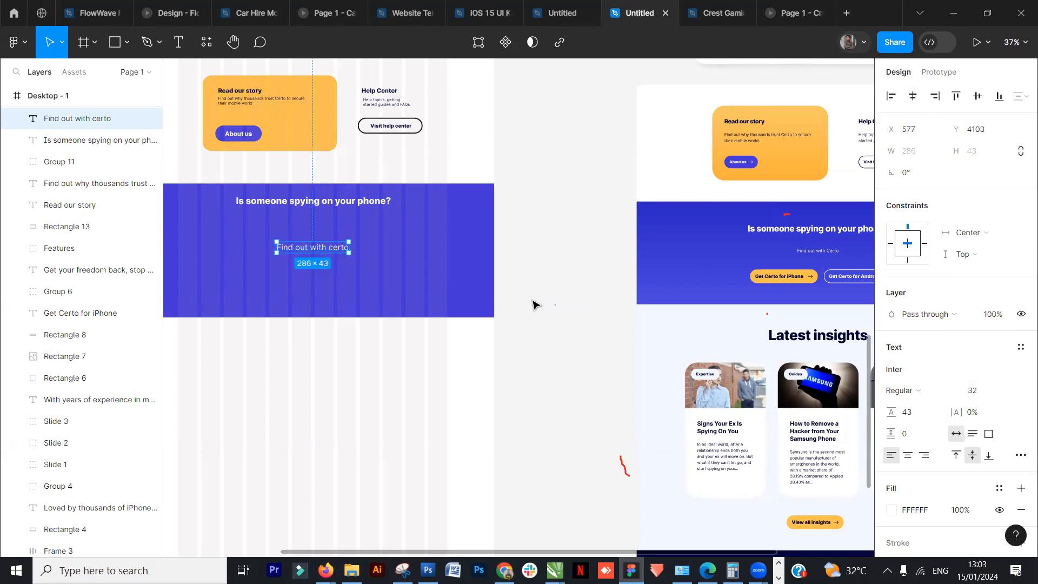
{"action": "left_click", "coordinate": [551, 283]}
{"action": "left_click_drag", "start_coordinate": [588, 267], "coordinate": [629, 278]}
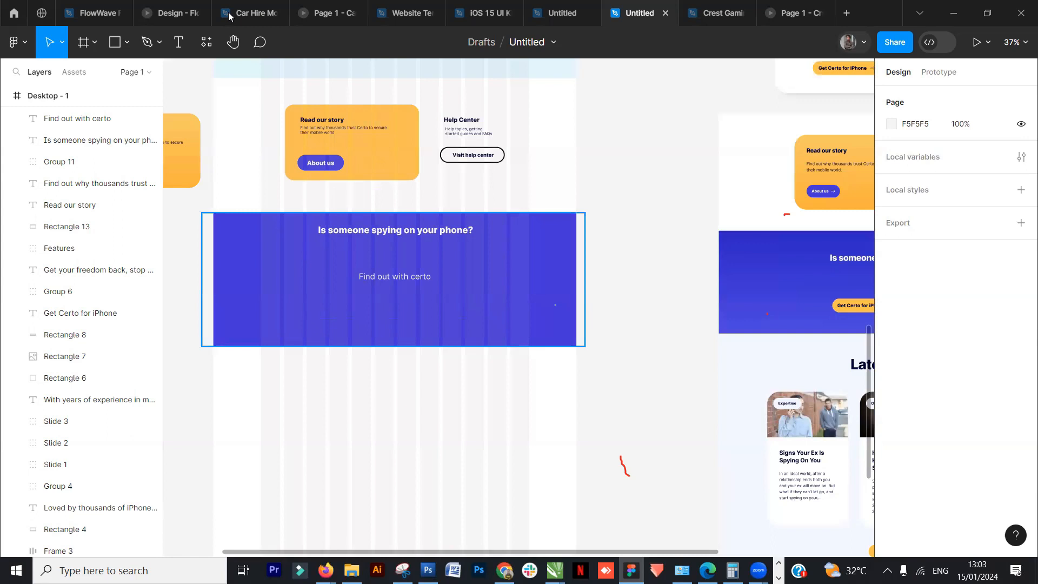
{"action": "left_click", "coordinate": [406, 281]}
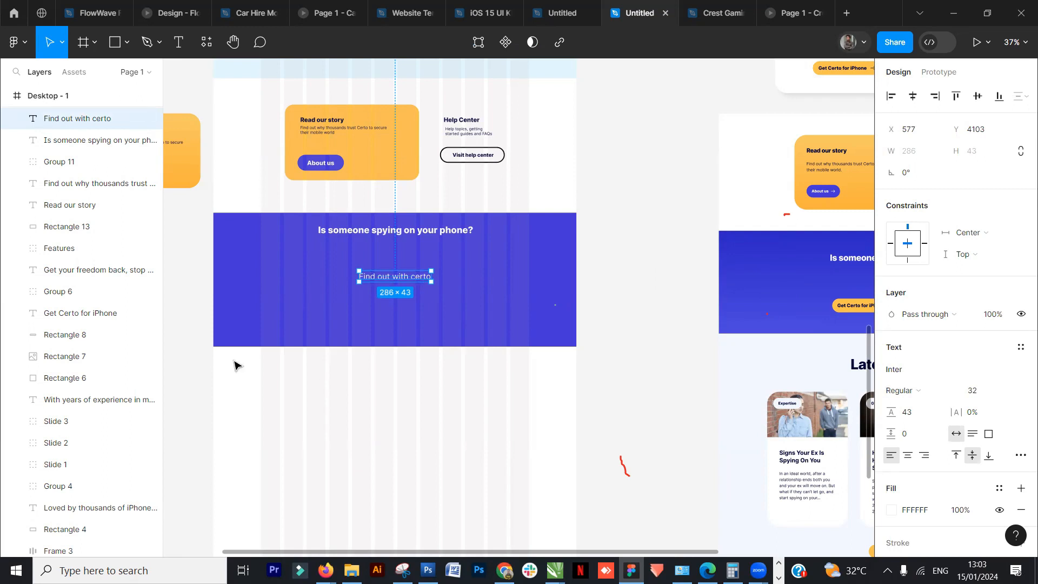
{"action": "left_click", "coordinate": [201, 370]}
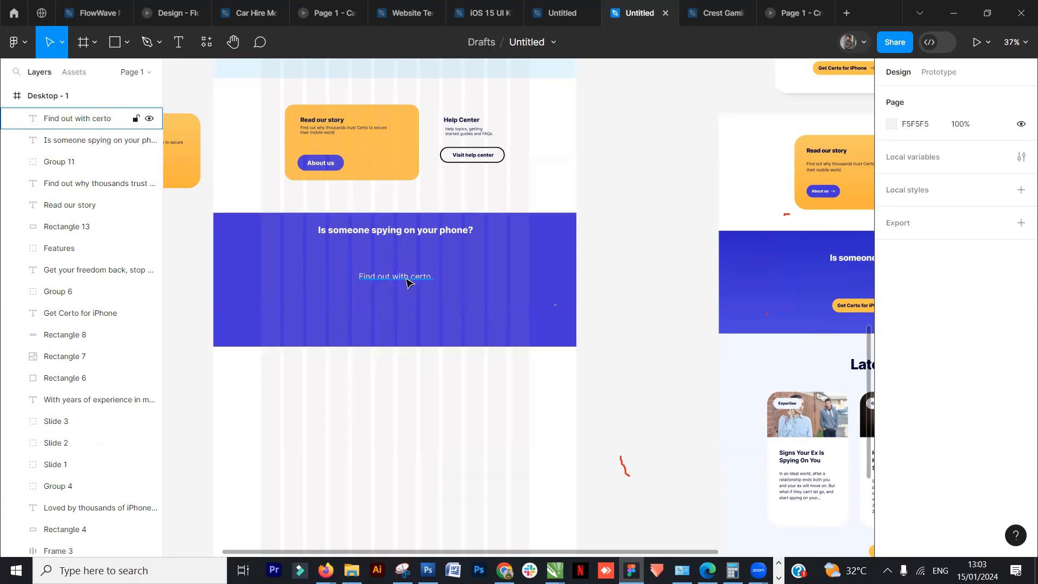
{"action": "left_click", "coordinate": [503, 97]}
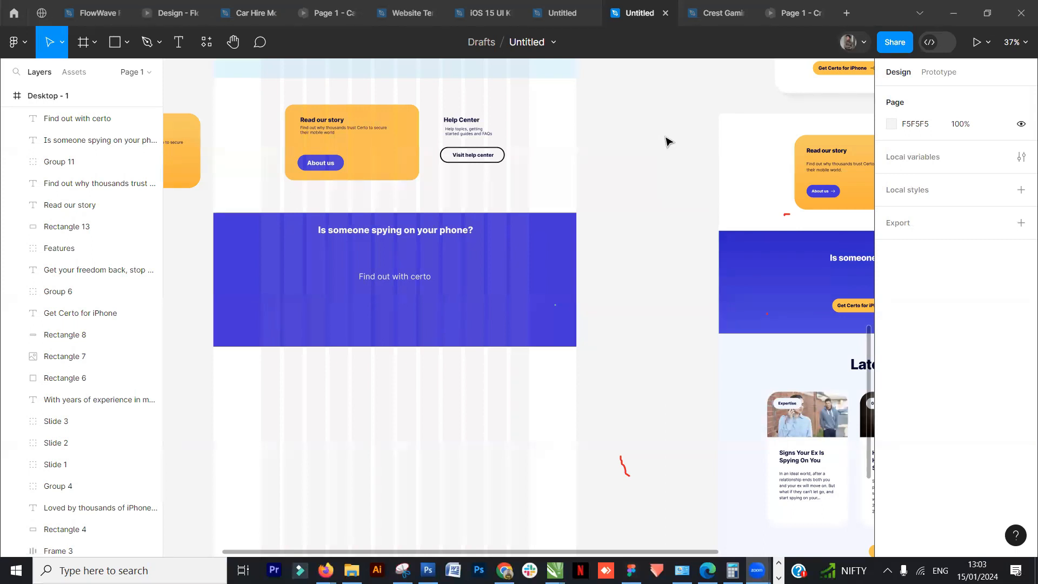
{"action": "left_click", "coordinate": [624, 469]}
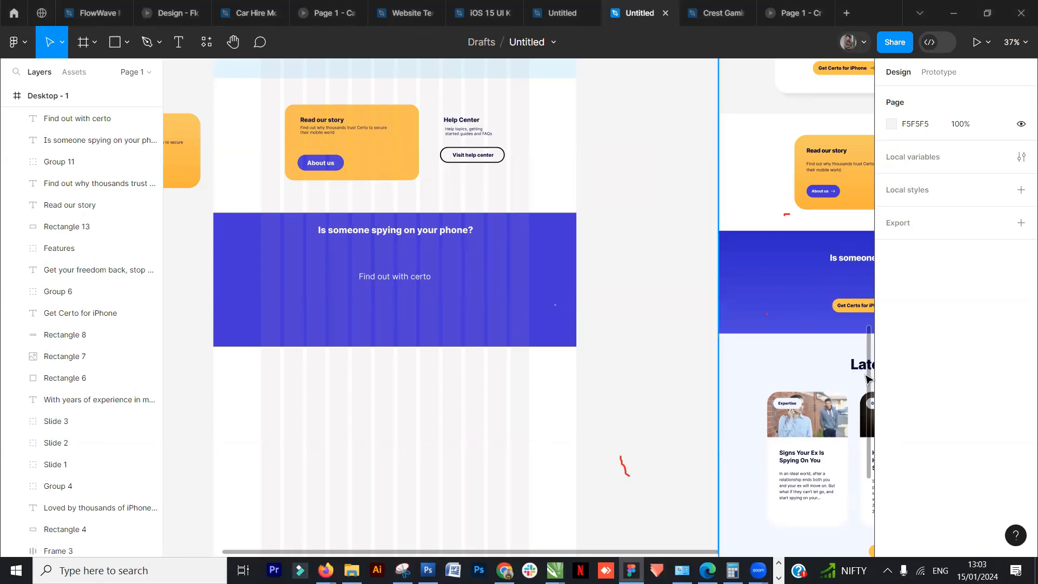
{"action": "scroll", "coordinate": [870, 380], "scroll_direction": "up", "scroll_amount": 3}
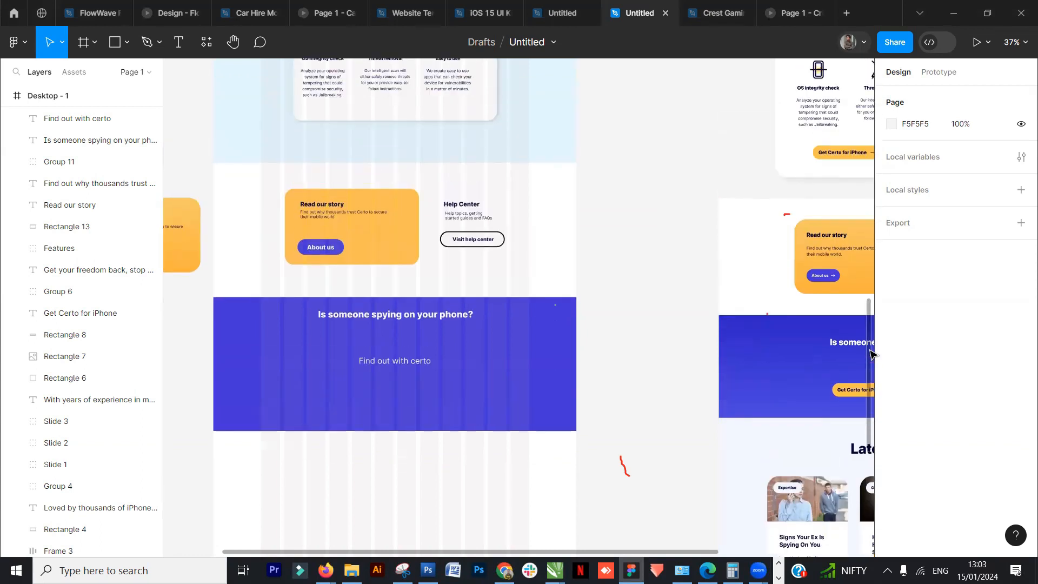
{"action": "scroll", "coordinate": [871, 377], "scroll_direction": "down", "scroll_amount": 2}
{"action": "scroll", "coordinate": [872, 376], "scroll_direction": "down", "scroll_amount": 1}
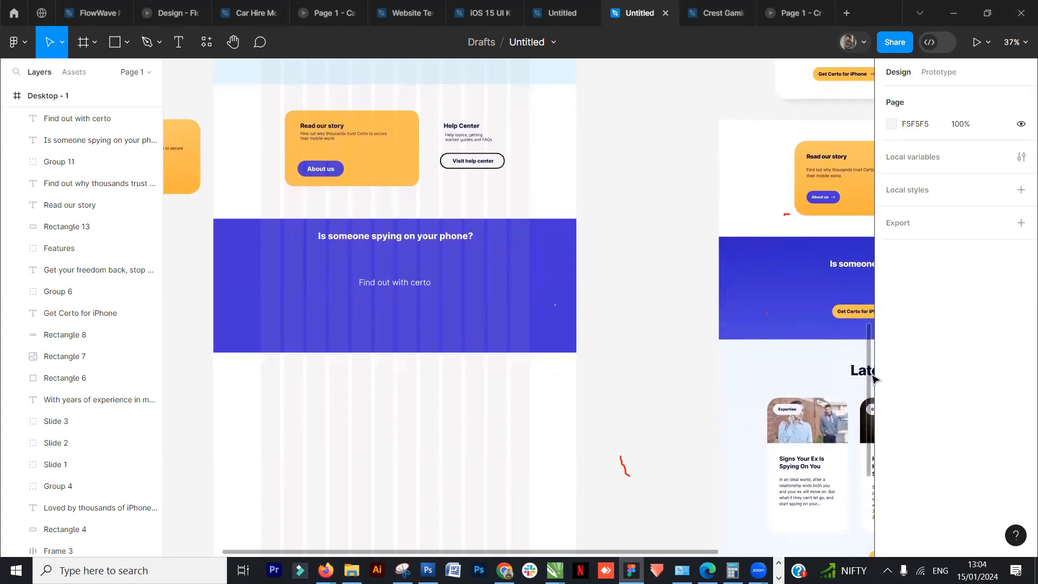
{"action": "scroll", "coordinate": [871, 378], "scroll_direction": "up", "scroll_amount": 4}
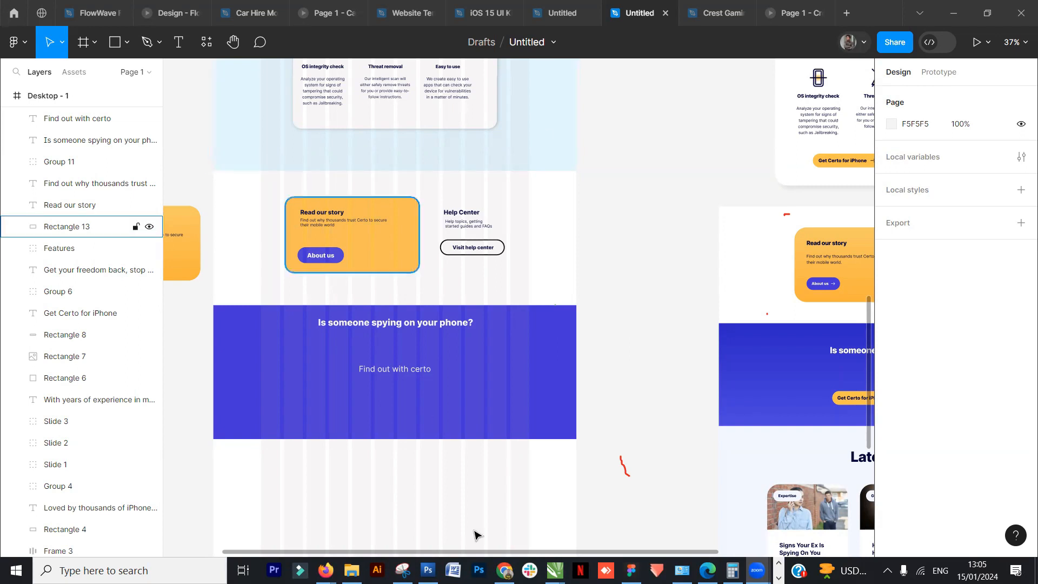
{"action": "mouse_move", "coordinate": [505, 568]}
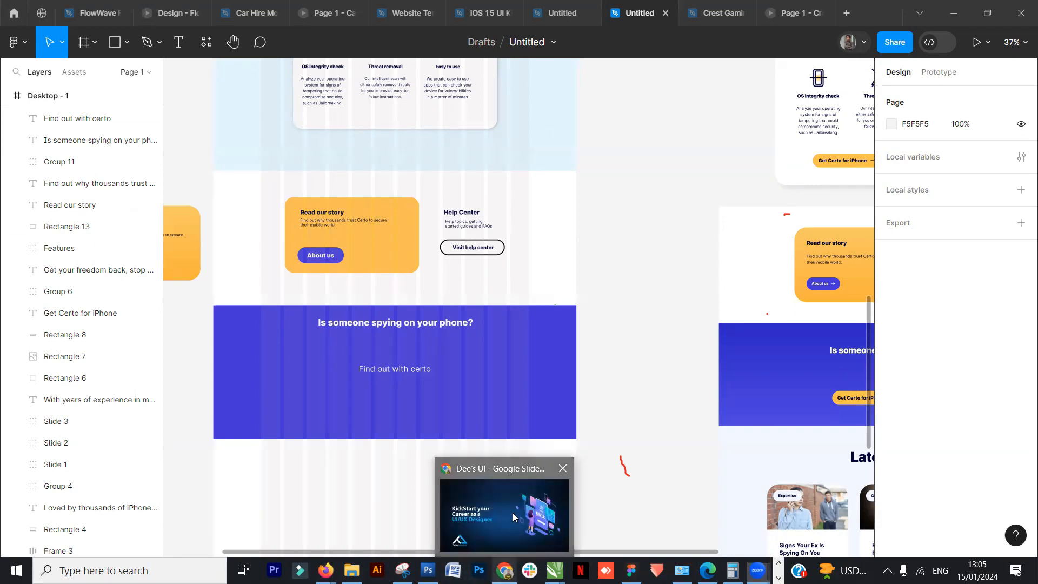